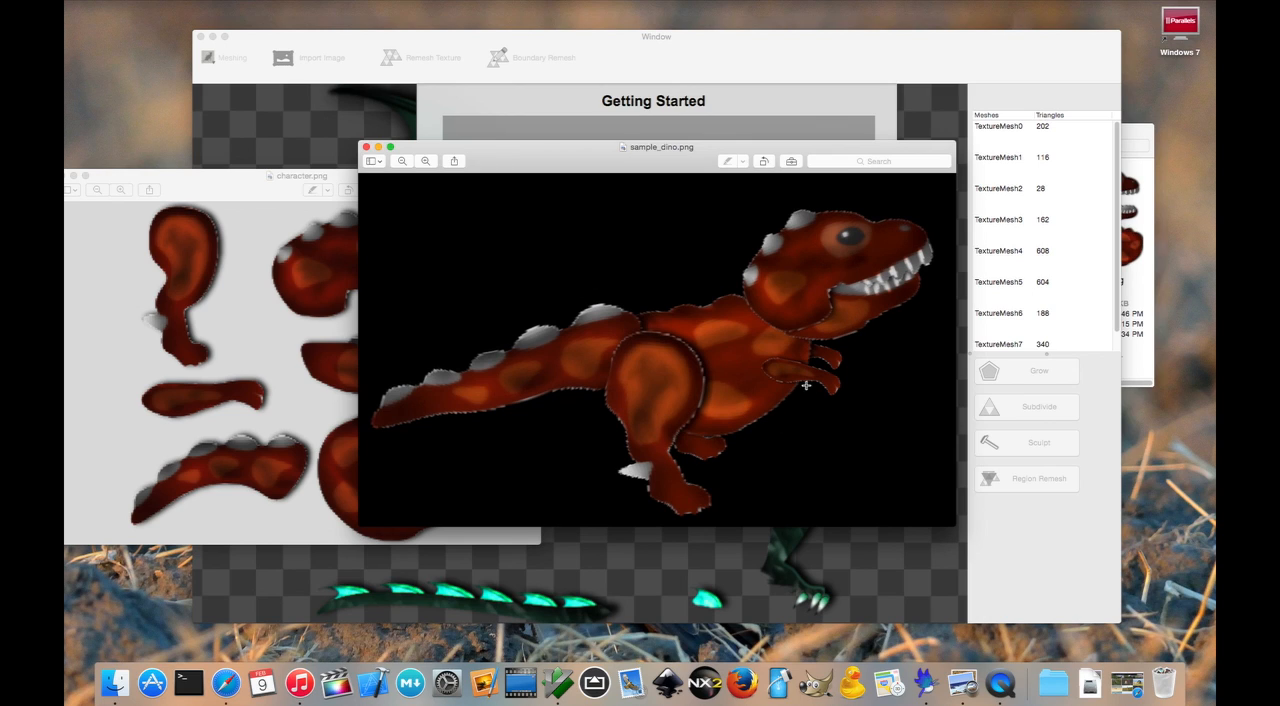
drag(210, 178, 573, 153)
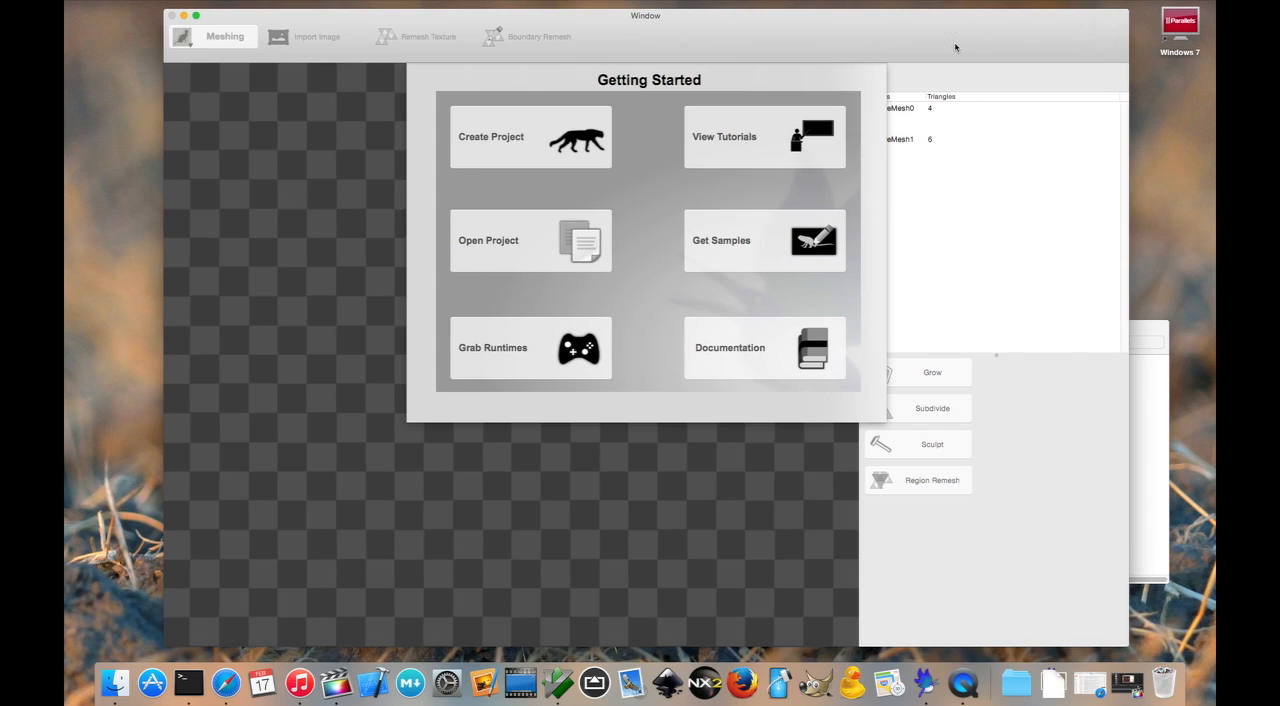
- Start a new project and save its file as test in the Demo folder
click(575, 151)
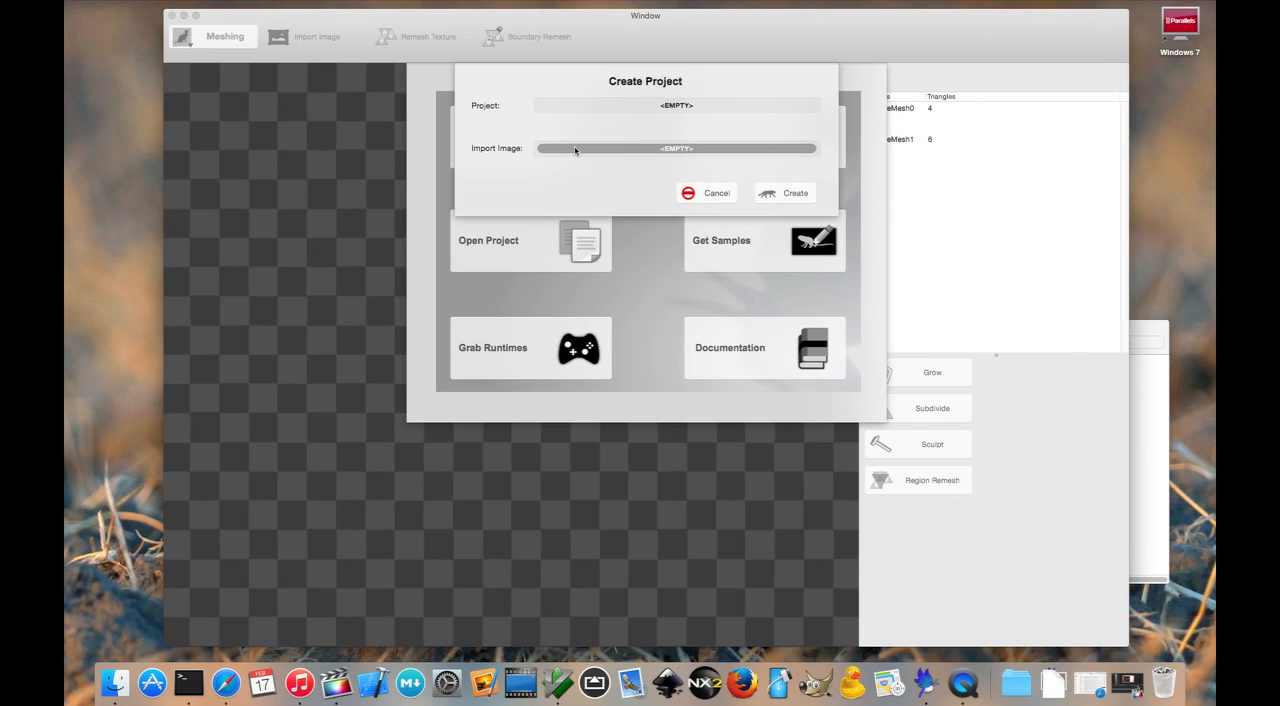
click(674, 107)
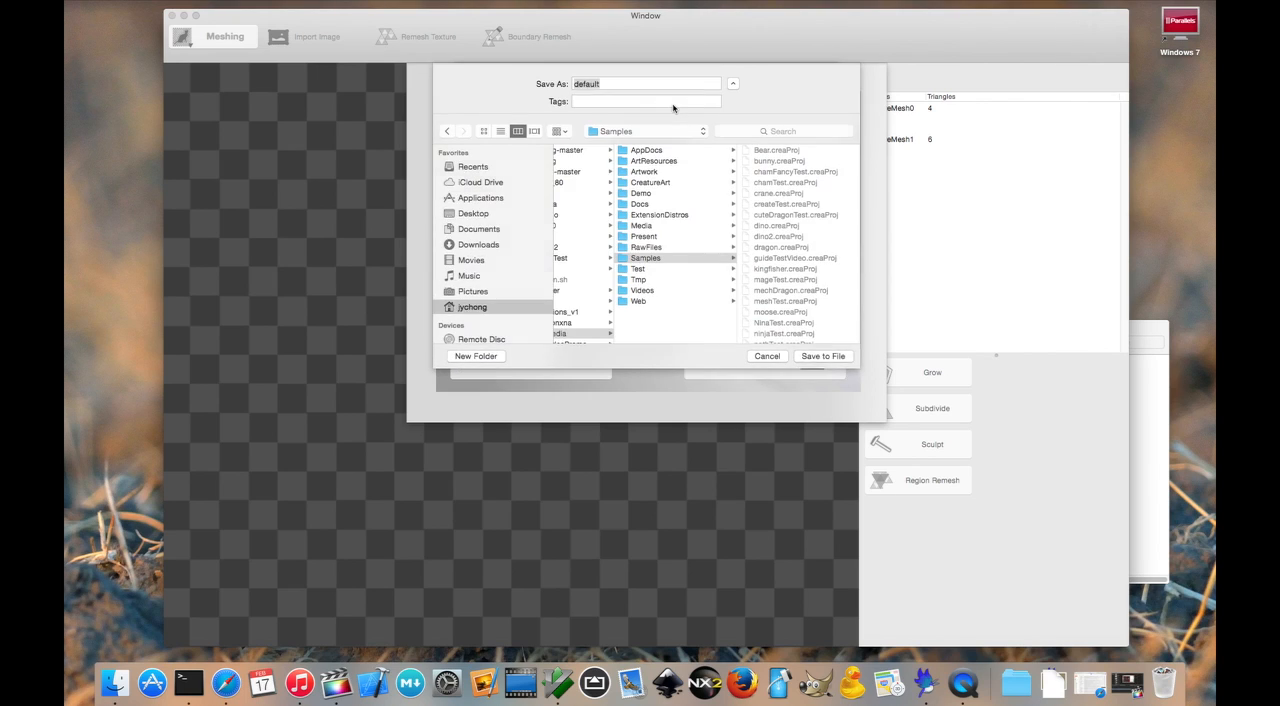
click(658, 194)
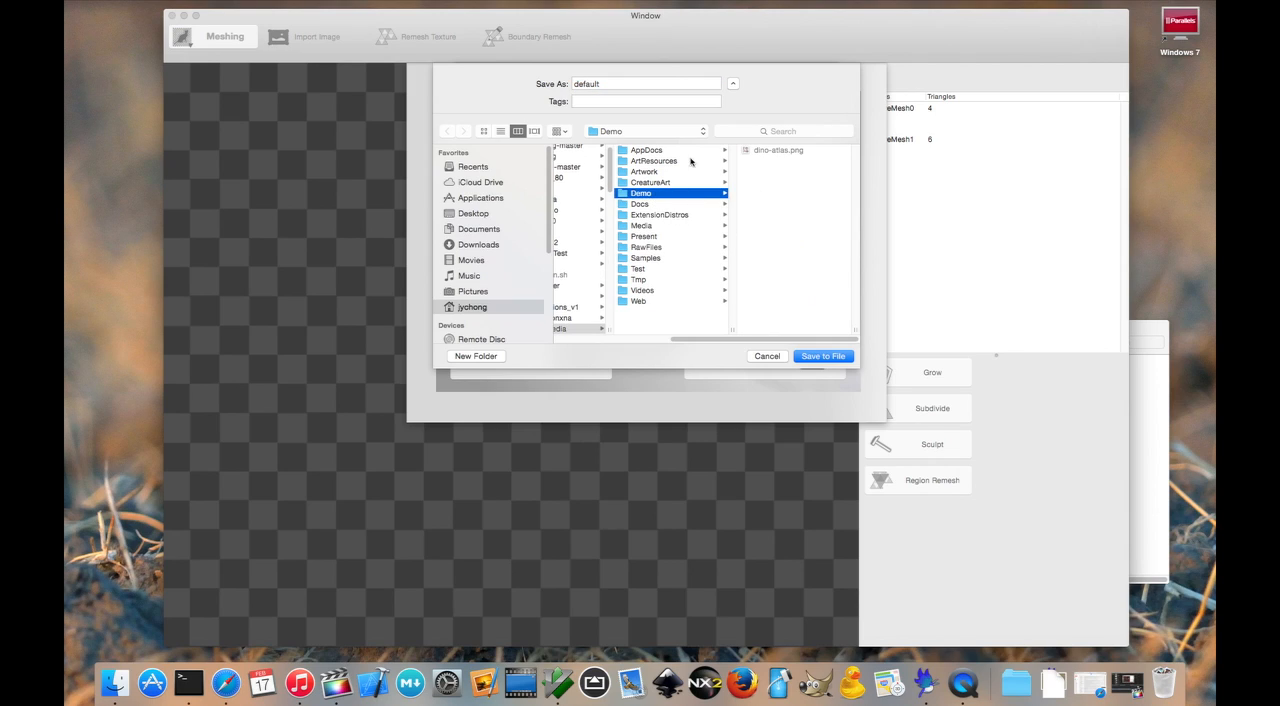
double_click(670, 84)
text(test)
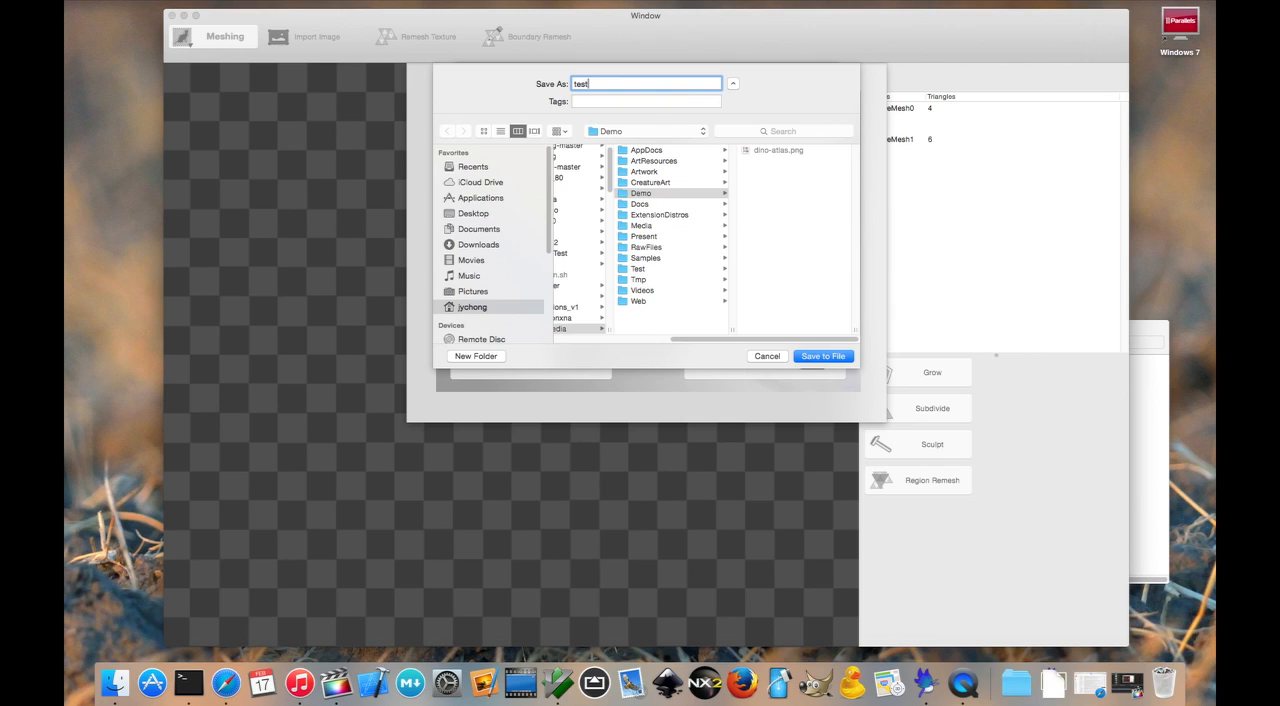
key(Return)
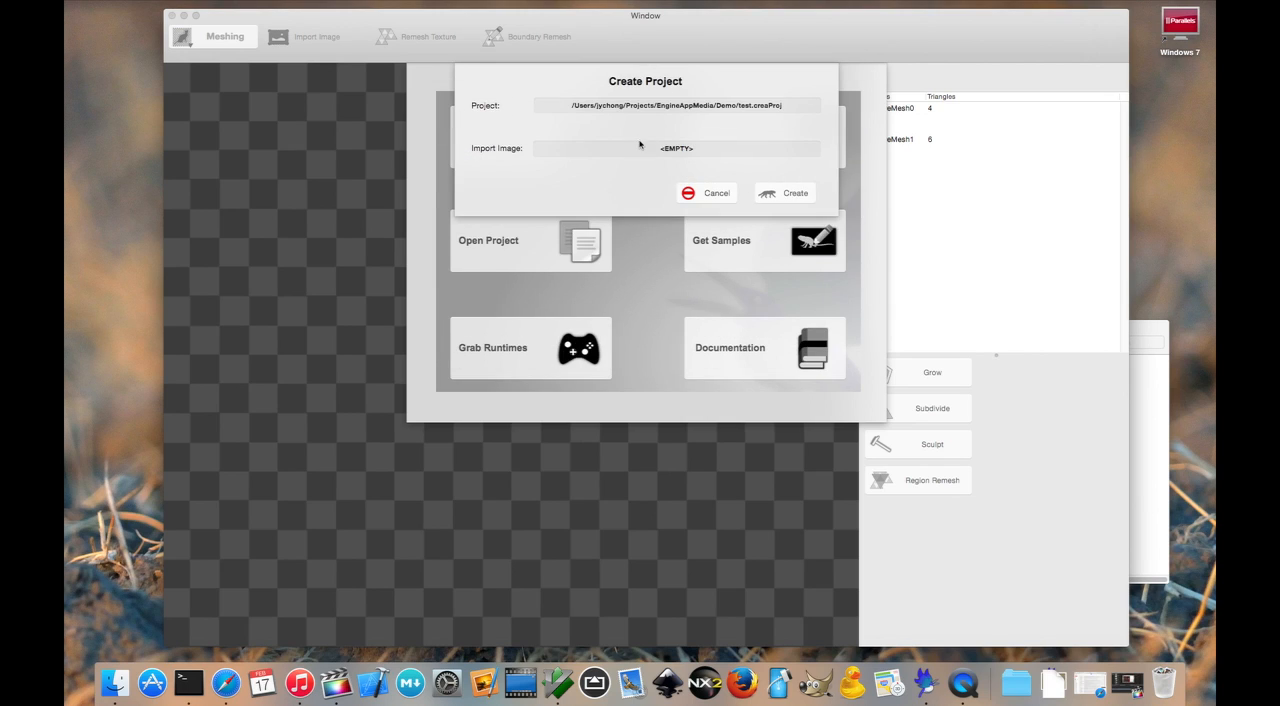
- Choose dino-atlas.png from the Demo folder as the import image and create the project
click(640, 144)
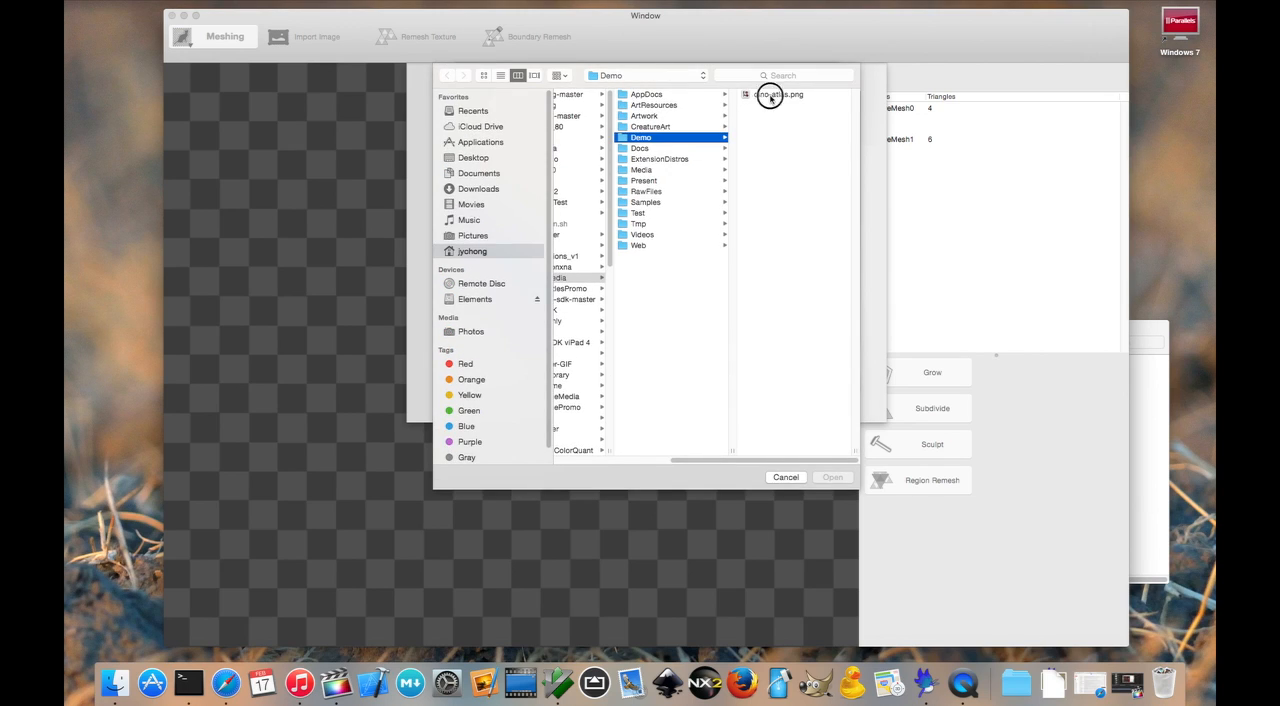
click(770, 96)
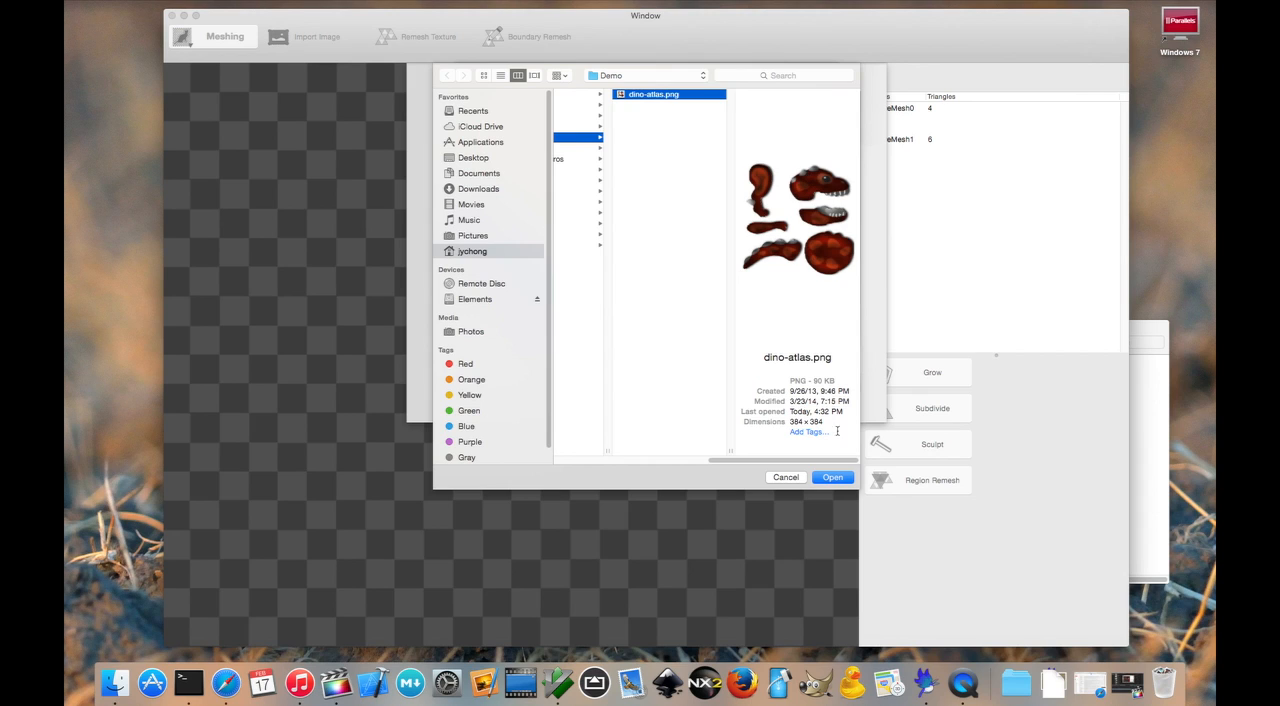
click(832, 477)
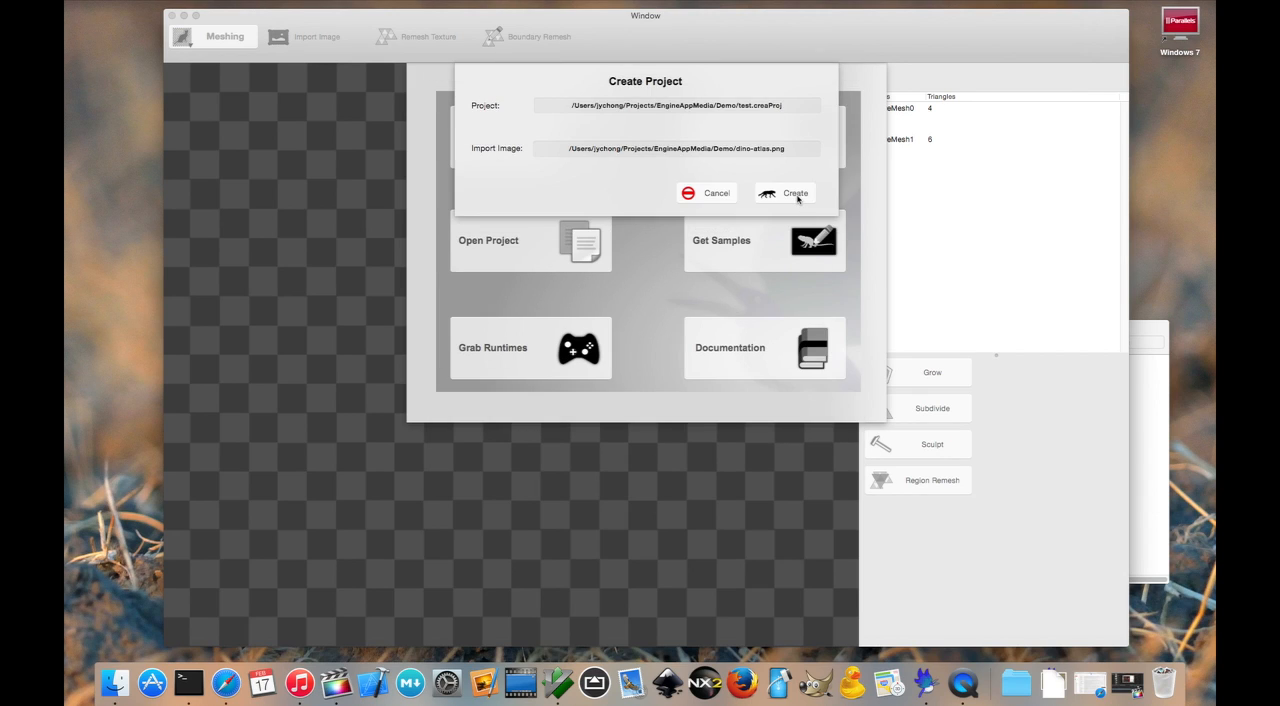
click(795, 194)
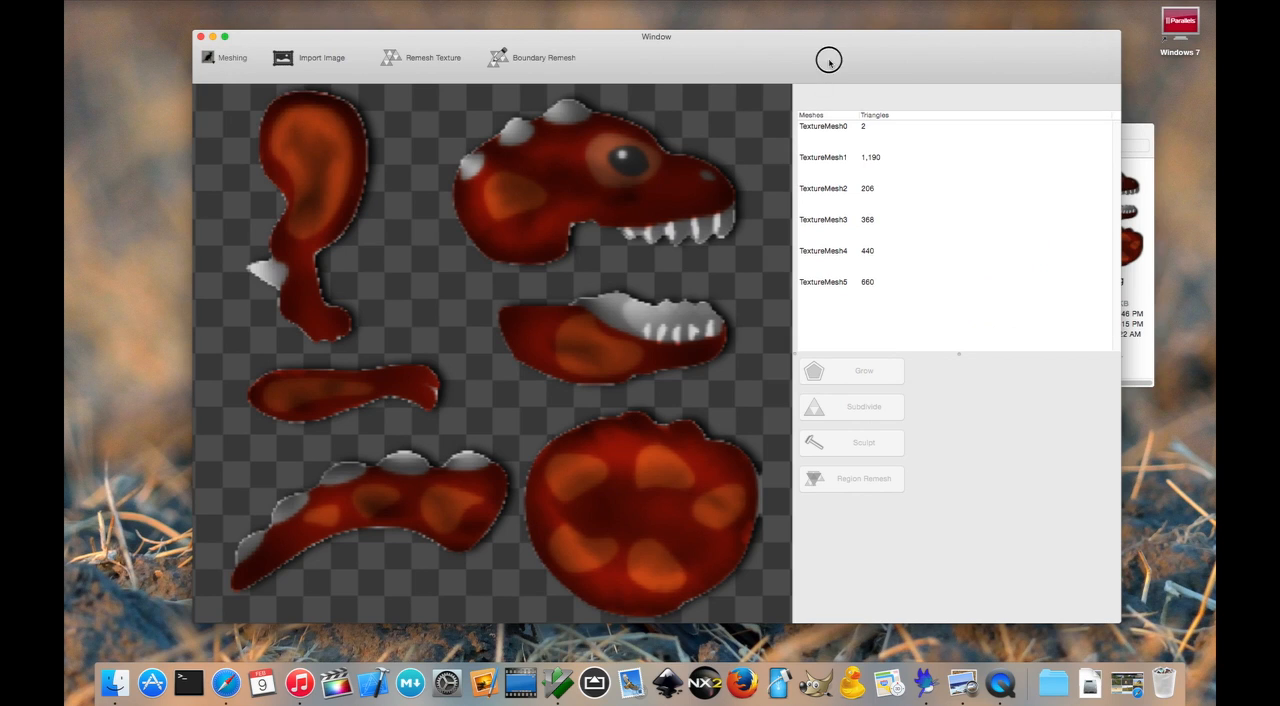
- Examine the generated meshes around the dinosaur's leg, arm, jaw and head by selecting each part in turn
drag(826, 54, 872, 52)
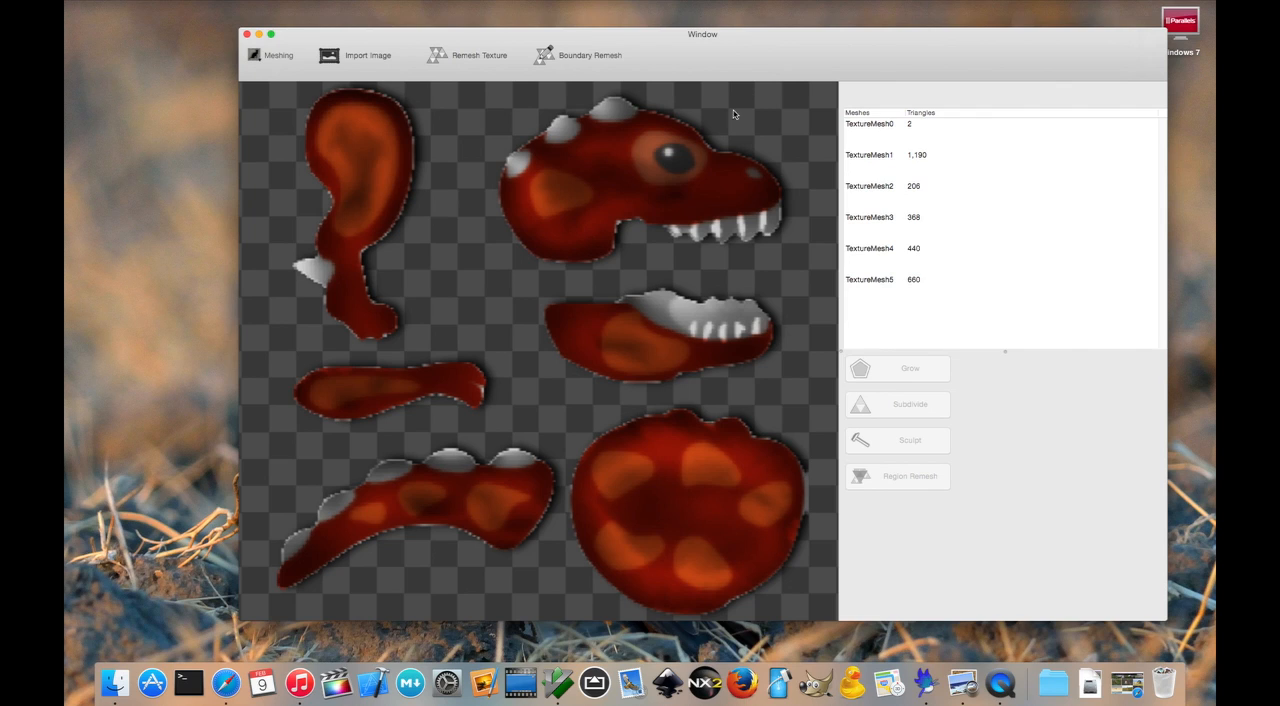
click(703, 178)
click(367, 178)
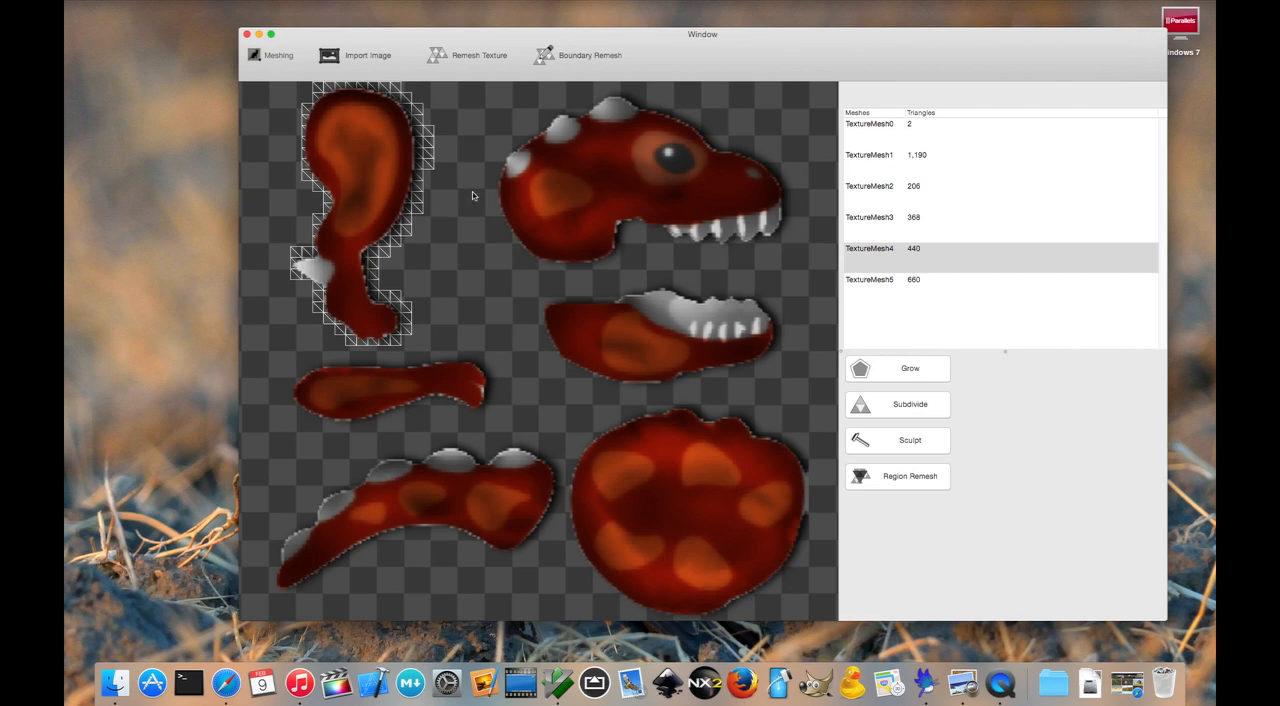
click(643, 321)
click(410, 365)
click(370, 176)
click(647, 151)
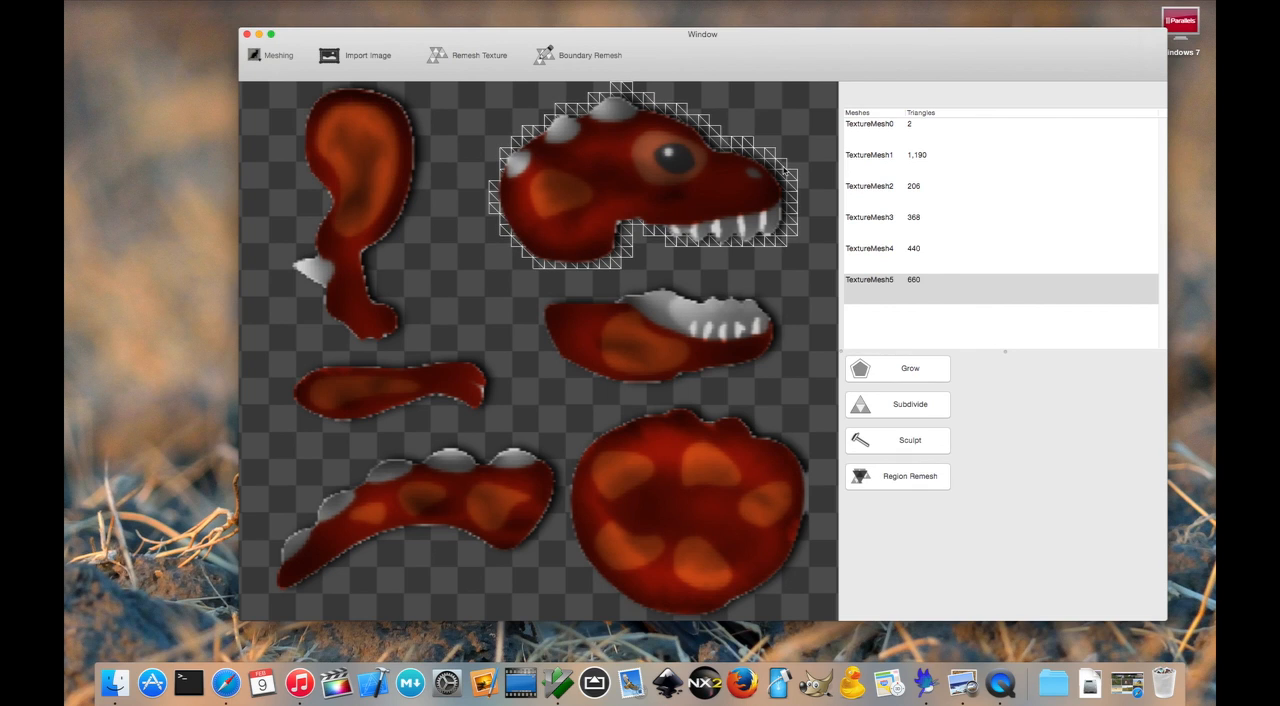
scroll(590, 140, down, 3)
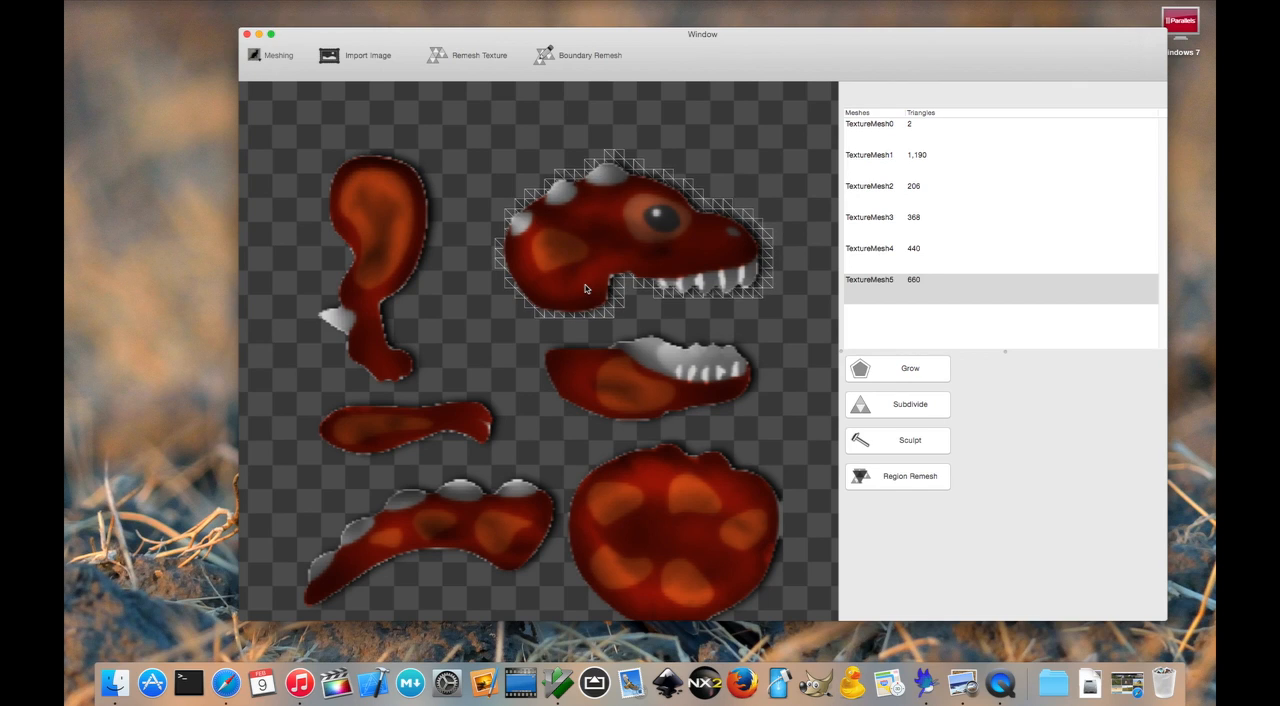
click(372, 244)
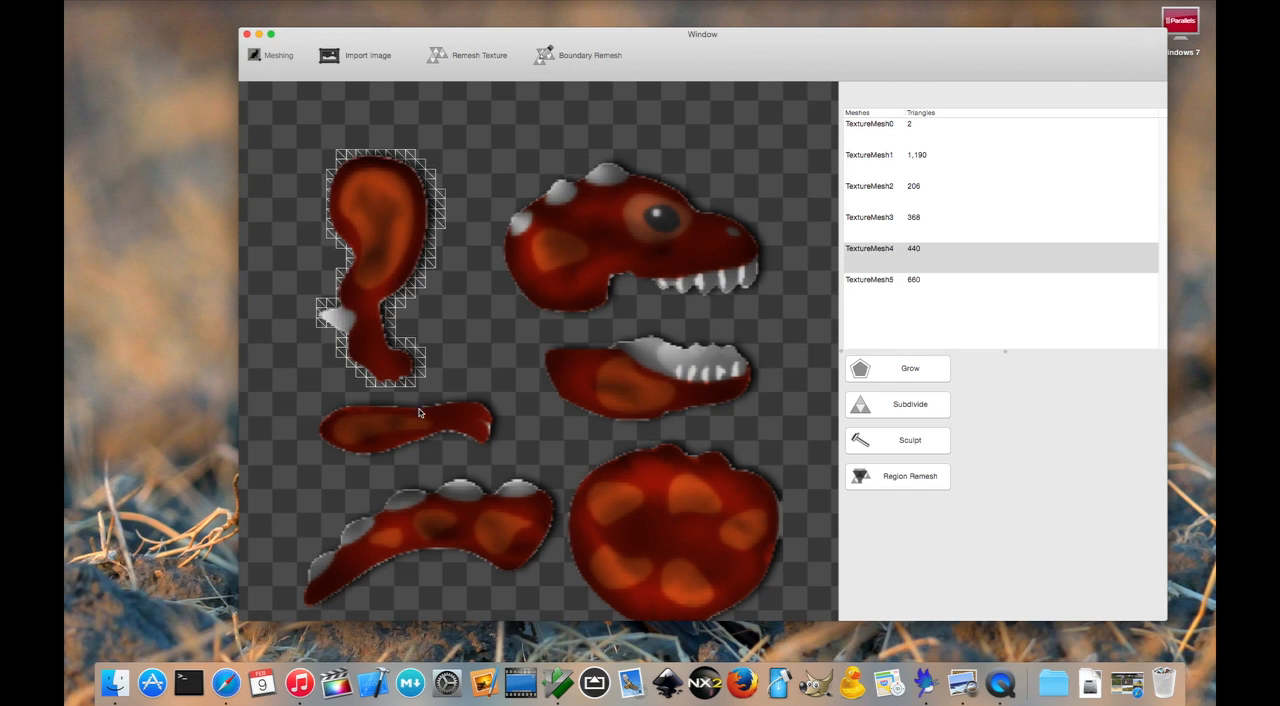
click(631, 378)
click(640, 222)
click(372, 250)
click(420, 402)
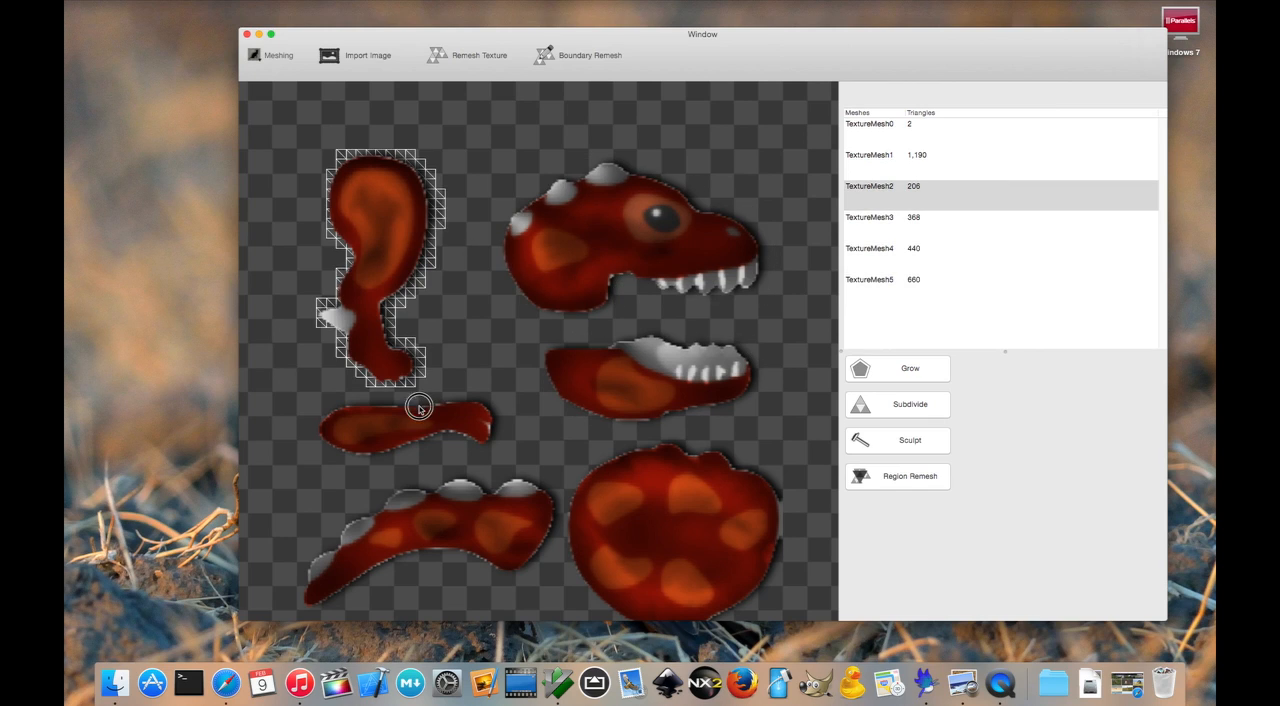
click(695, 400)
click(694, 257)
click(371, 251)
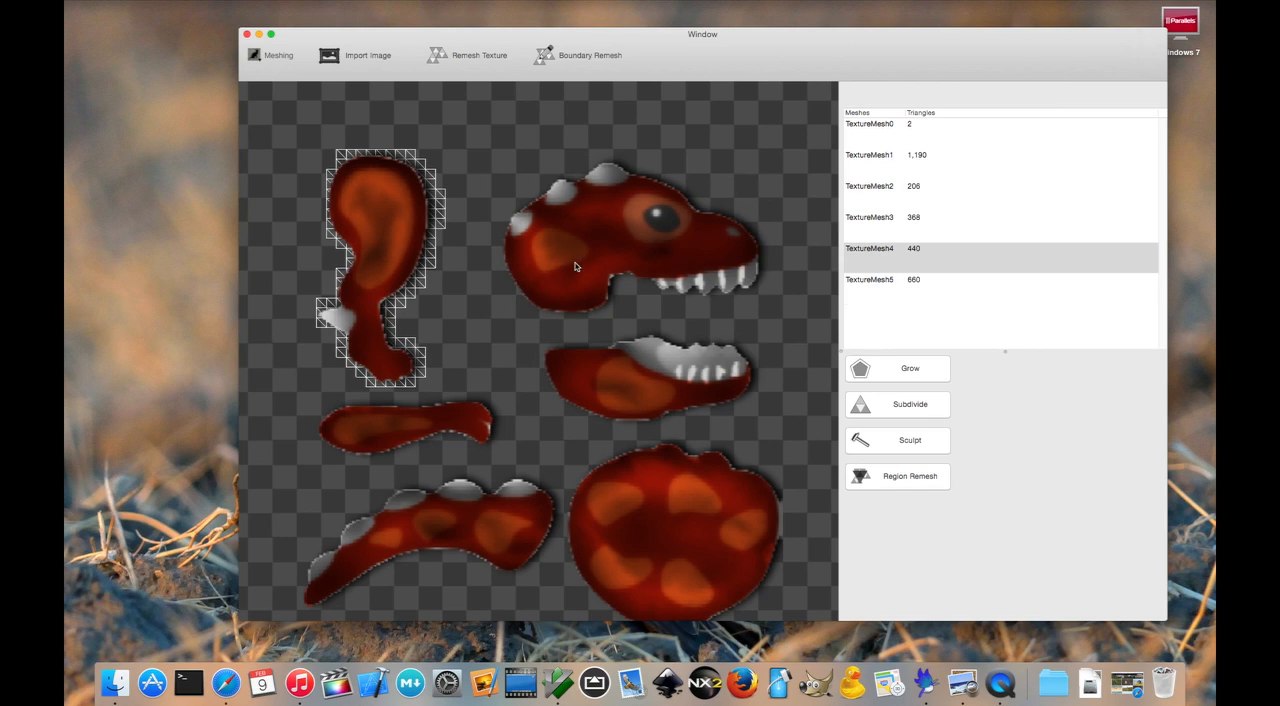
- Separate the tail mesh from the body mesh with Boundary Remesh, drawing a vertical boundary strip in the gap between them
click(654, 527)
scroll(660, 527, up, 3)
drag(686, 528, 681, 354)
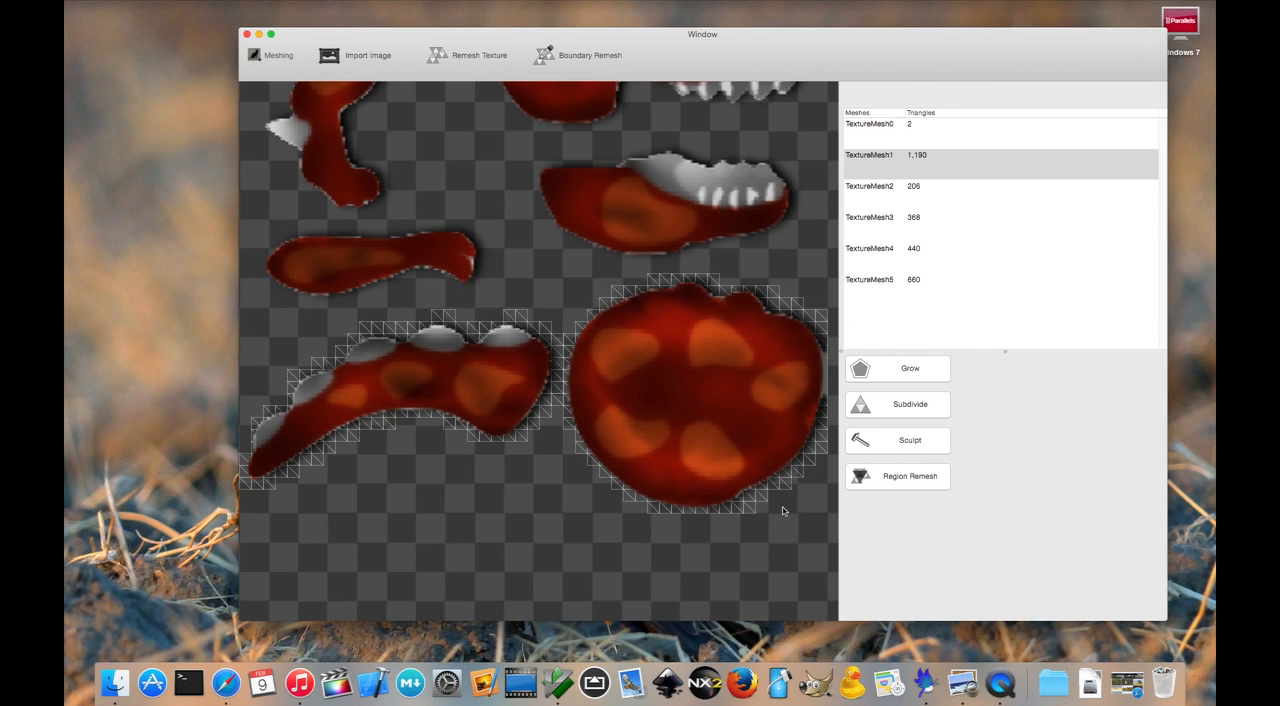
scroll(600, 330, up, 3)
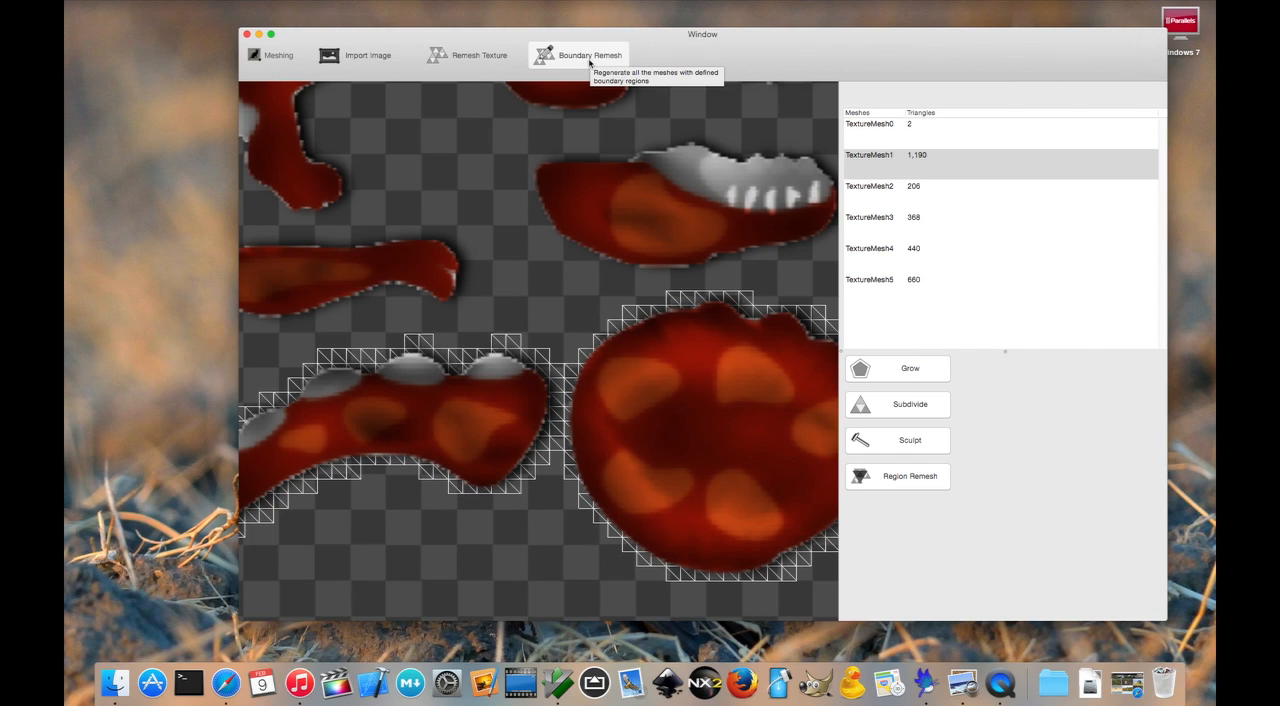
click(589, 62)
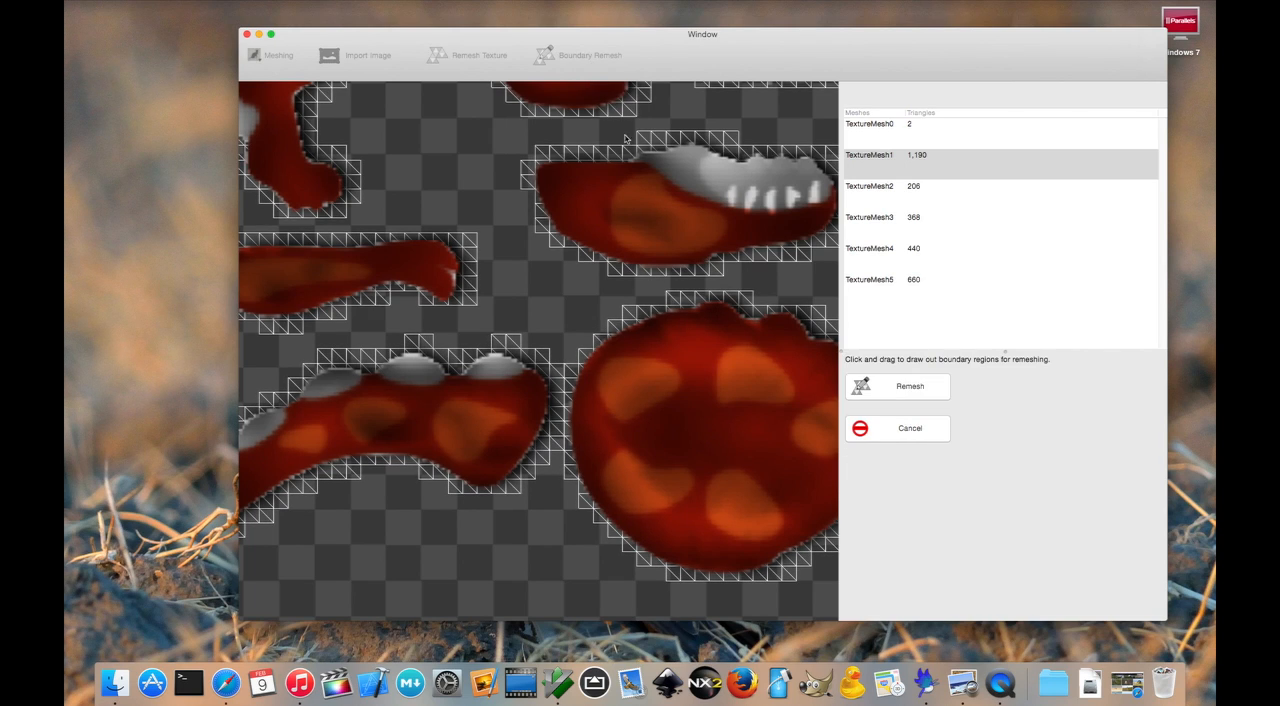
scroll(643, 344, up, 4)
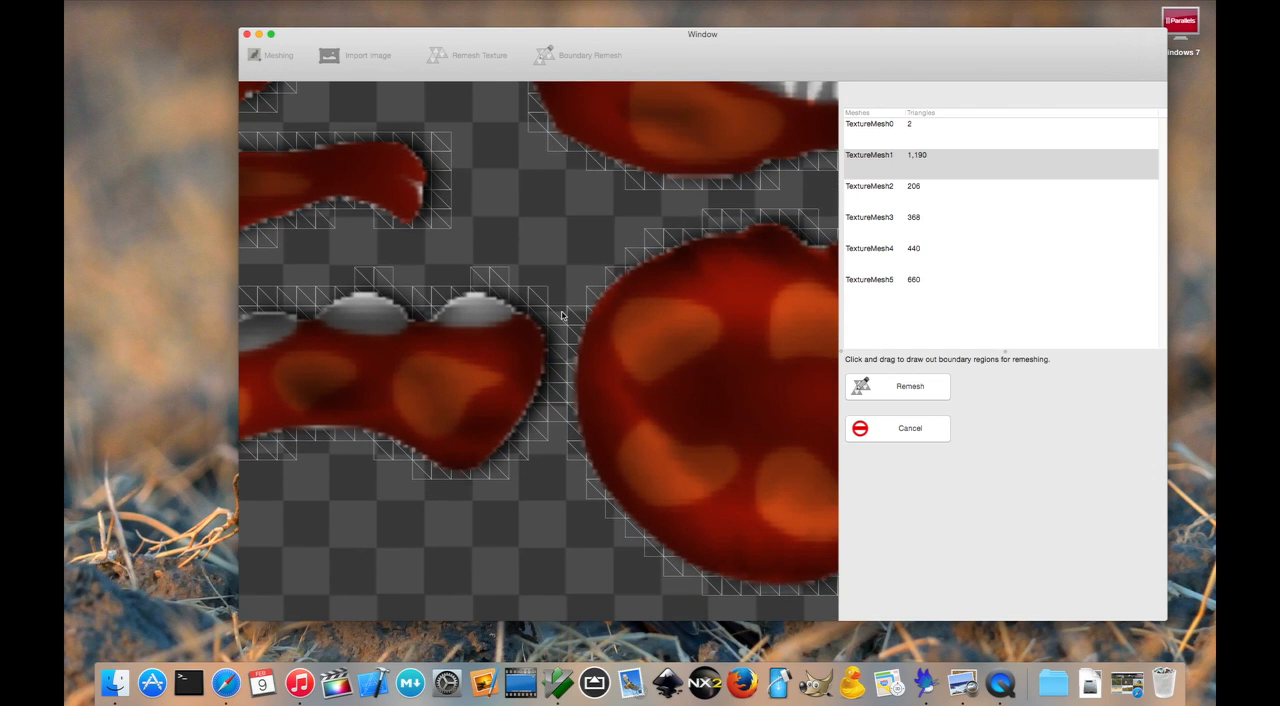
drag(561, 315, 562, 415)
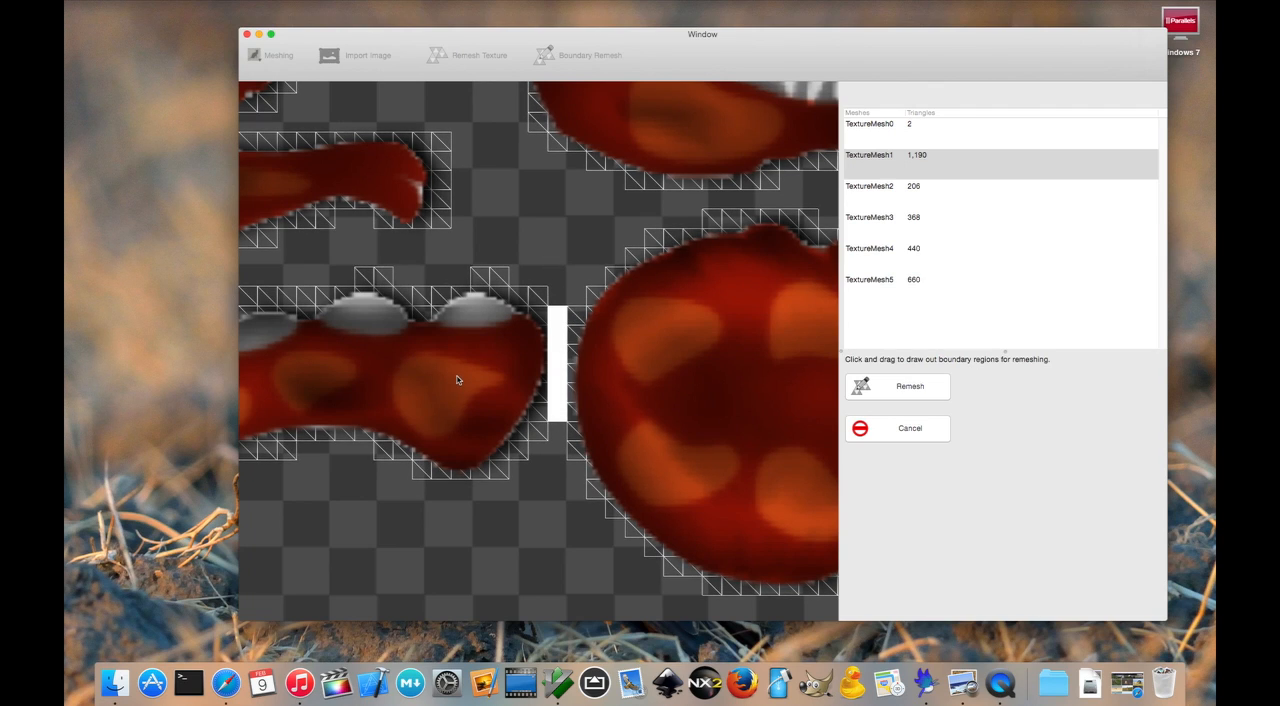
click(922, 391)
- Check the remeshed parts by selecting the body, tail, arm, jaw, head and leg individually
click(726, 505)
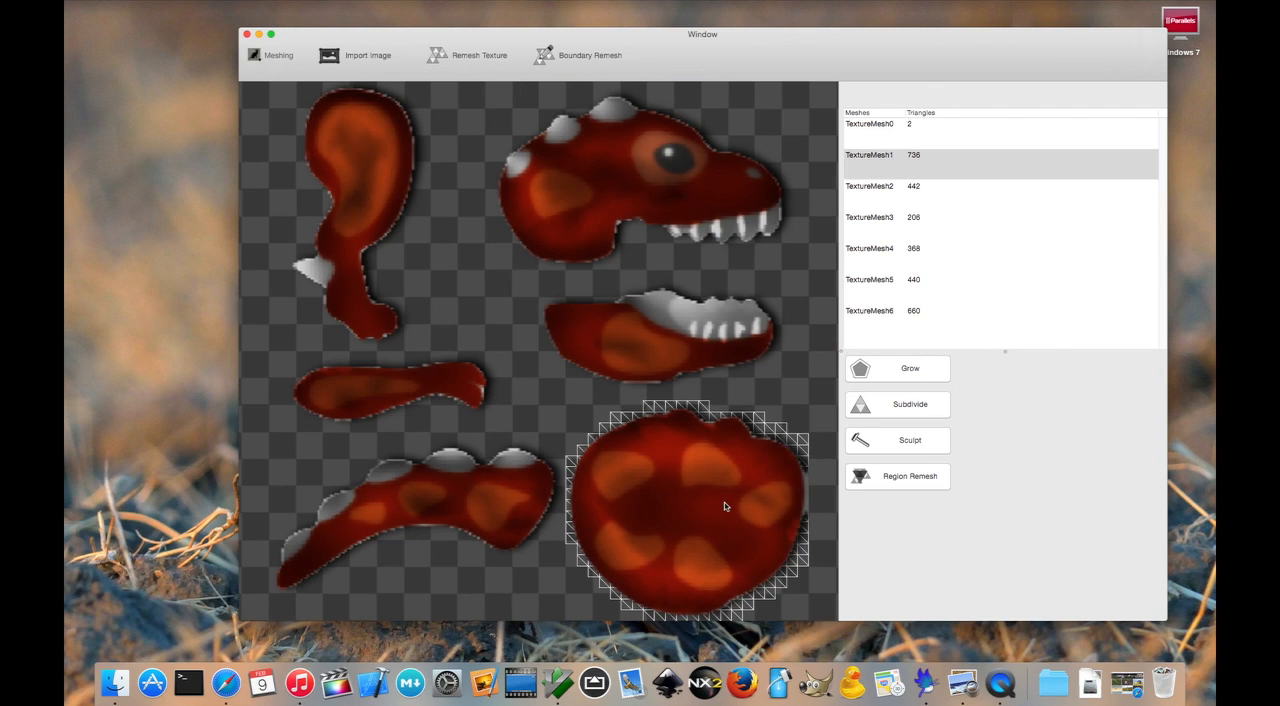
click(482, 490)
click(390, 388)
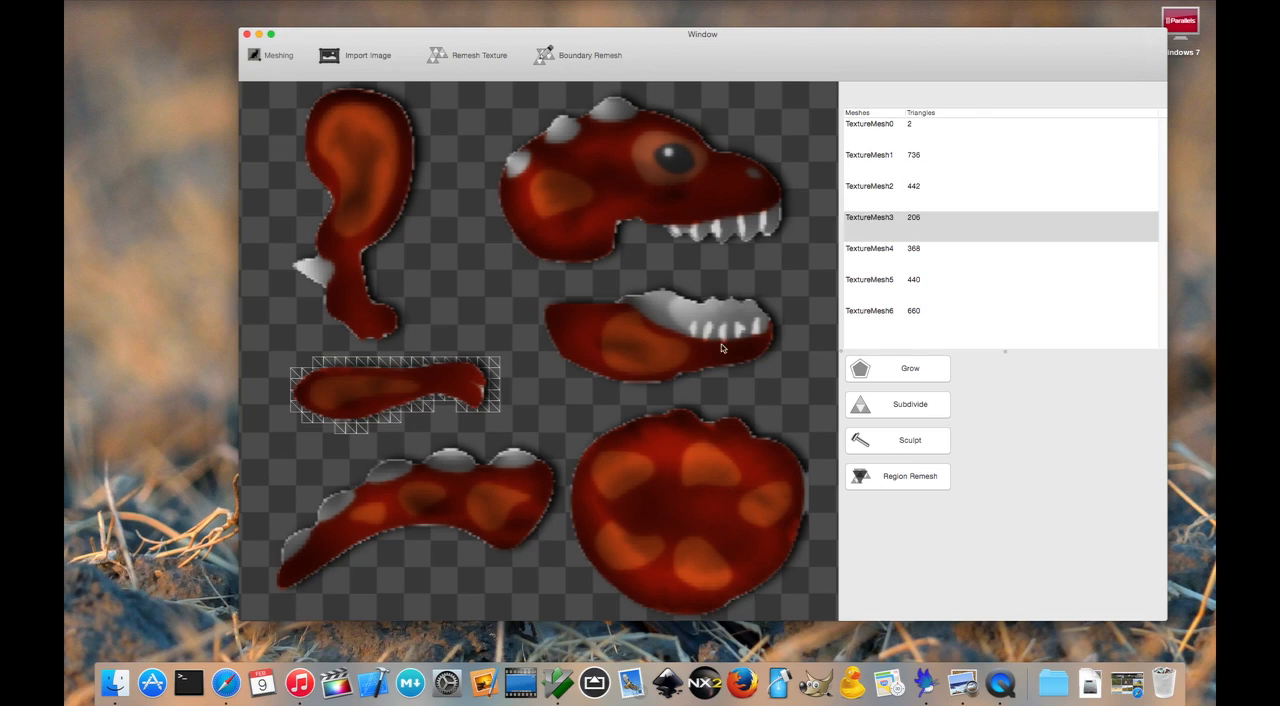
click(650, 335)
click(688, 188)
click(376, 188)
click(680, 520)
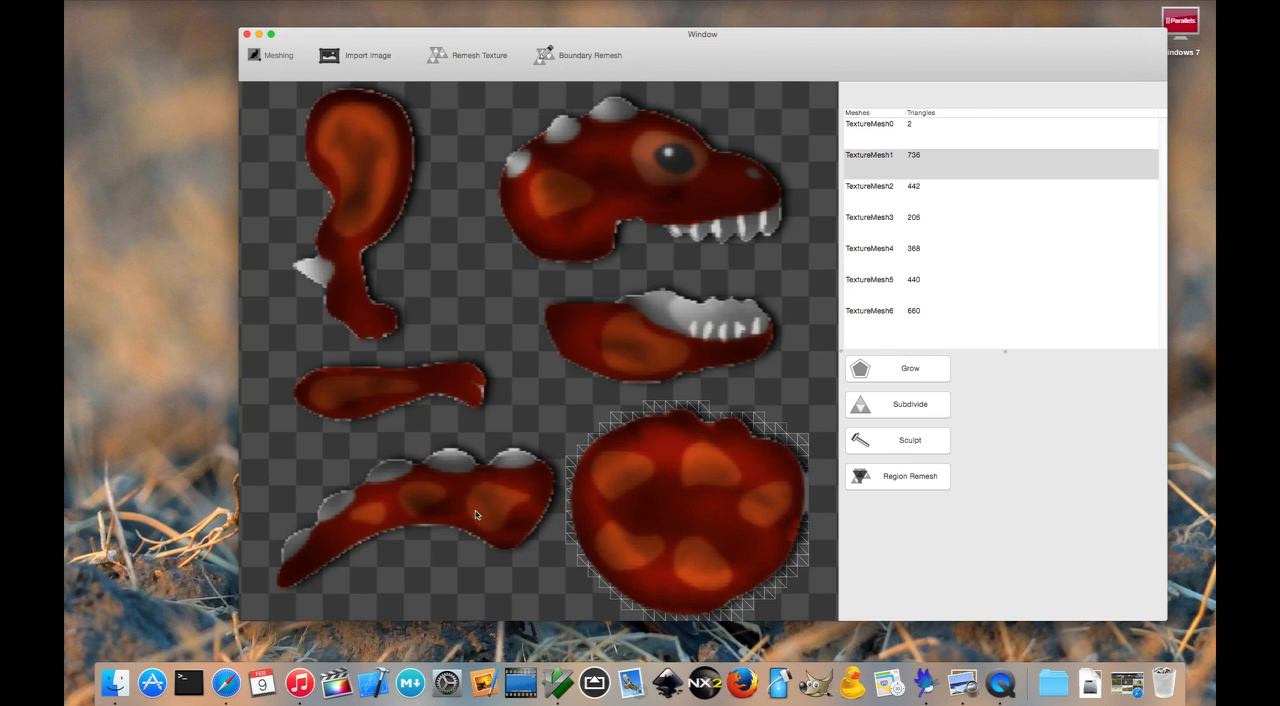
click(476, 514)
click(694, 514)
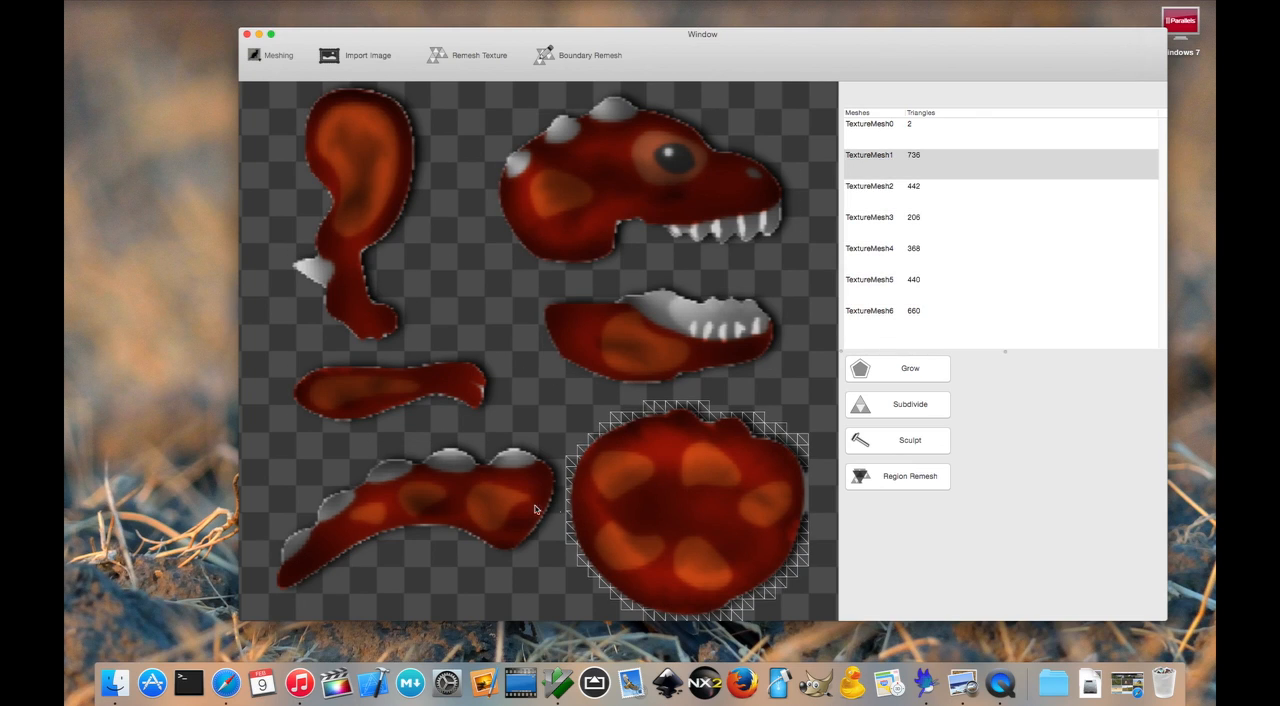
click(488, 503)
click(677, 503)
click(674, 333)
click(410, 370)
click(362, 190)
click(670, 212)
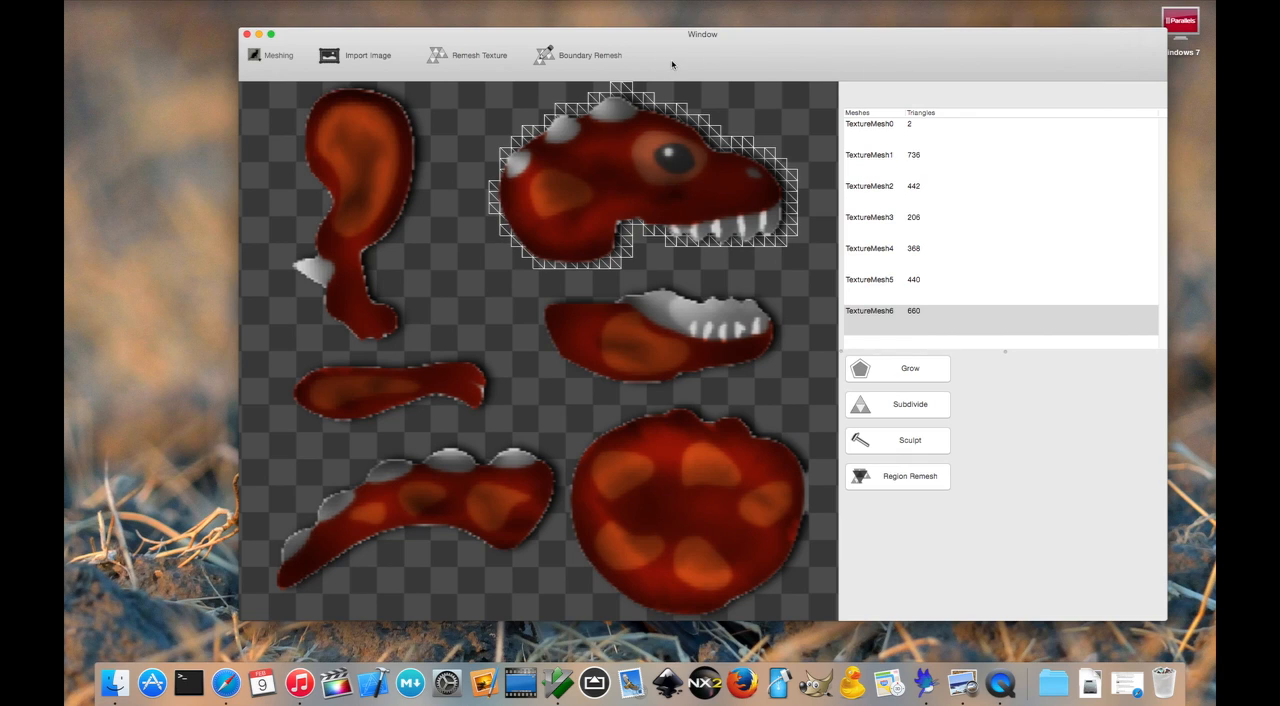
- Switch from Meshing to Rig mode and widen the rigging canvas
click(288, 62)
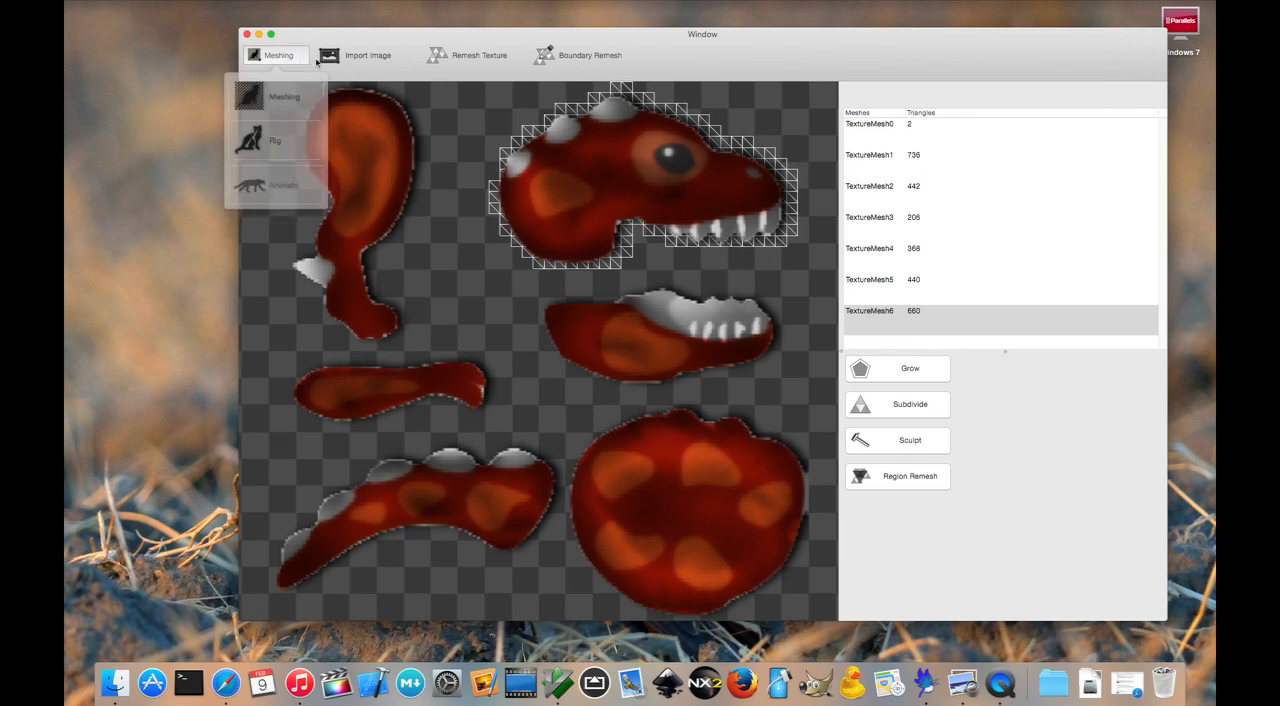
click(284, 142)
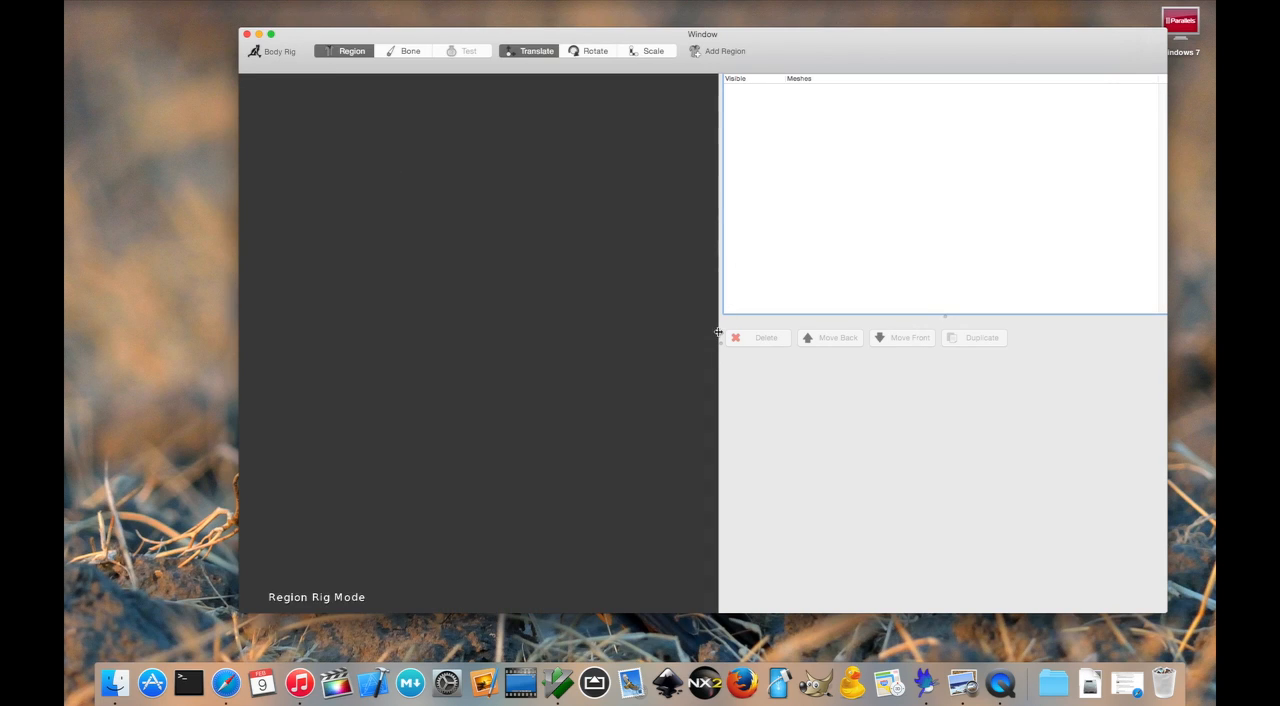
drag(719, 343, 821, 338)
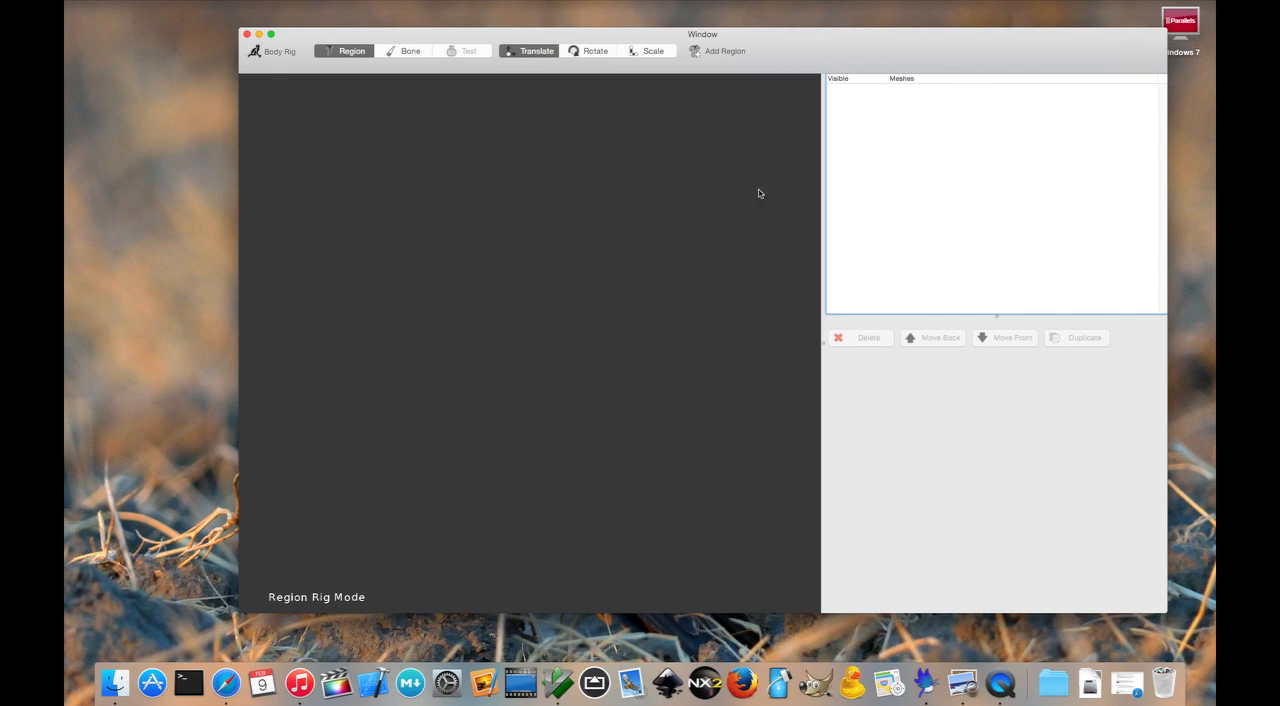
- Open the list of meshes available as regions and preview the head, jaw, body, arm, tail and leg meshes one by one
click(725, 50)
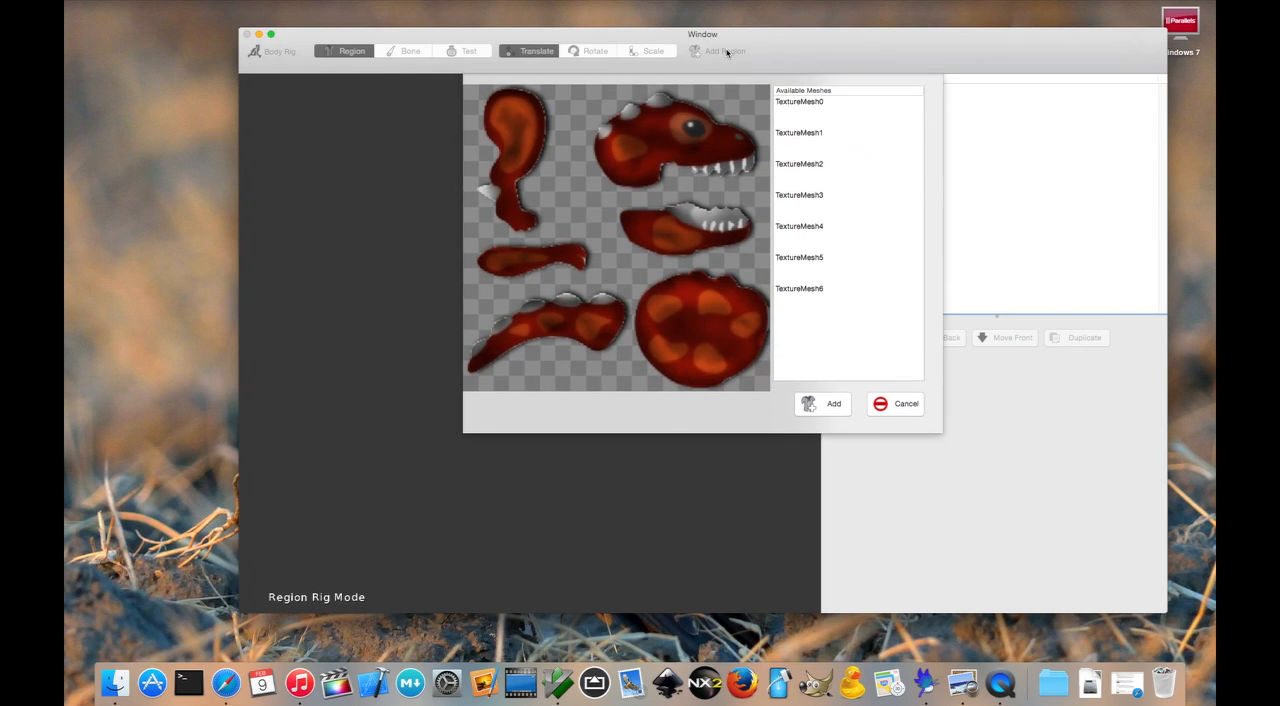
click(699, 147)
click(698, 232)
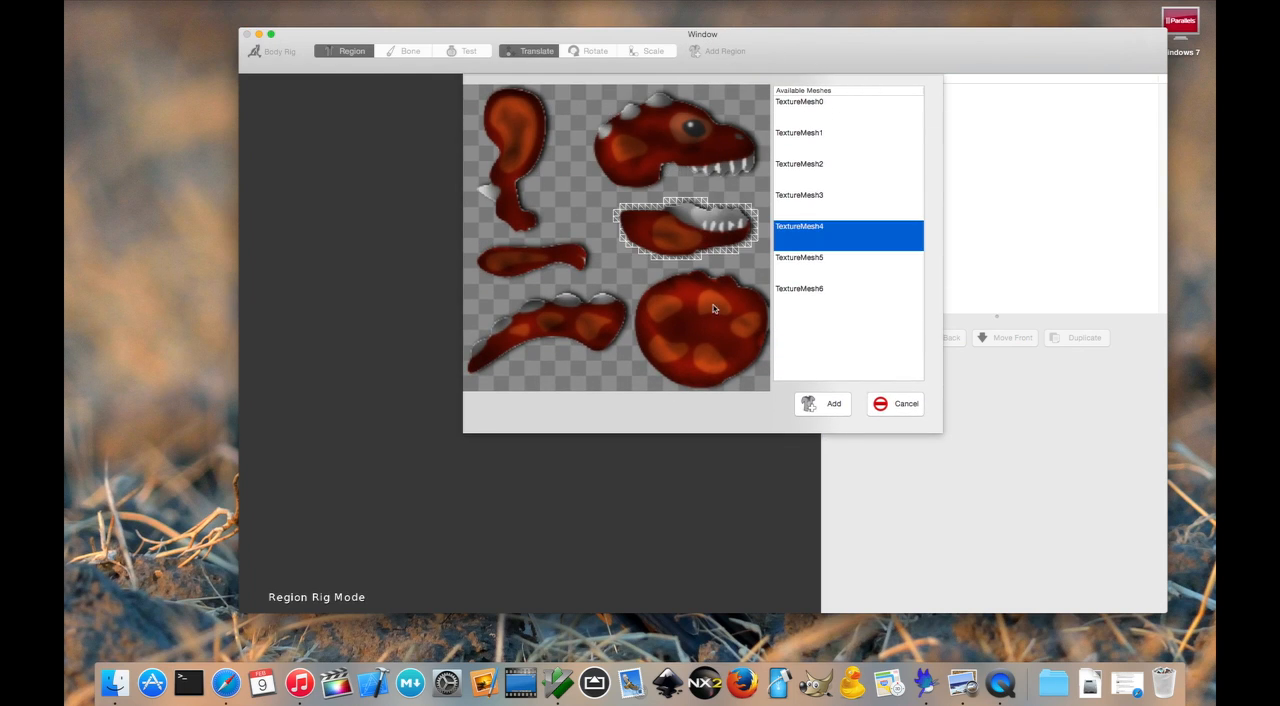
click(717, 318)
click(540, 246)
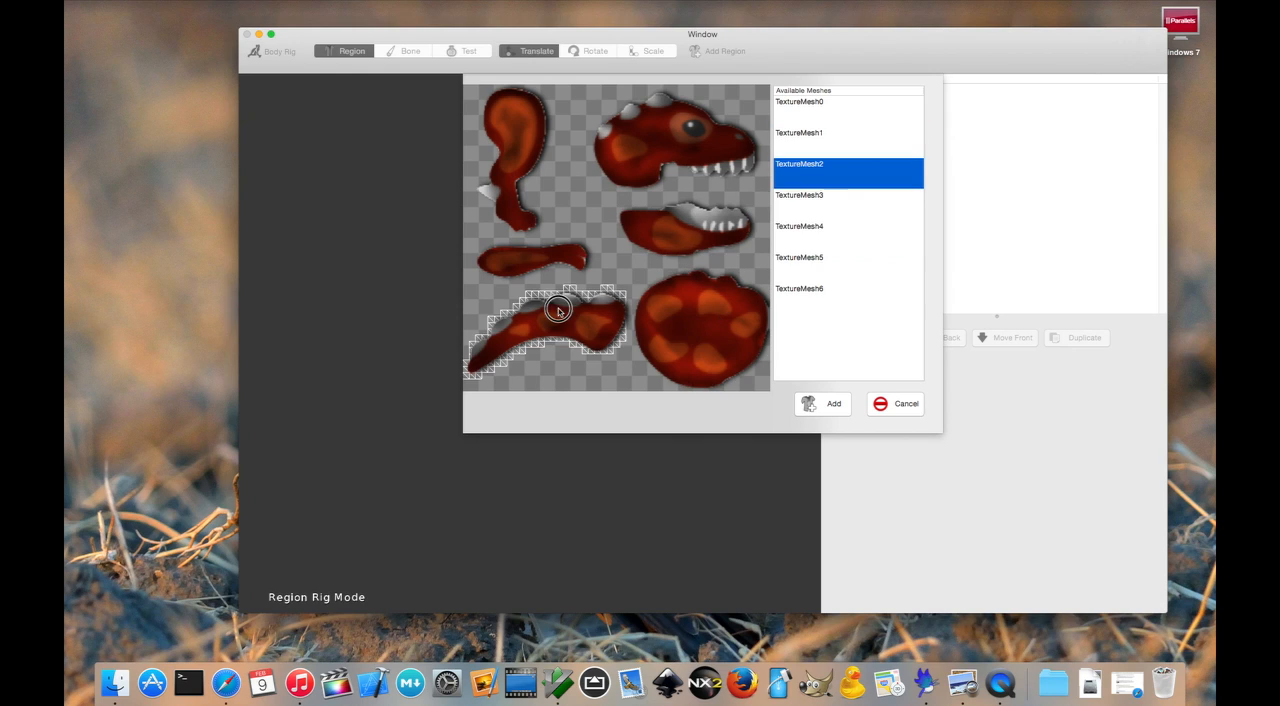
click(550, 300)
click(555, 146)
click(704, 140)
click(700, 230)
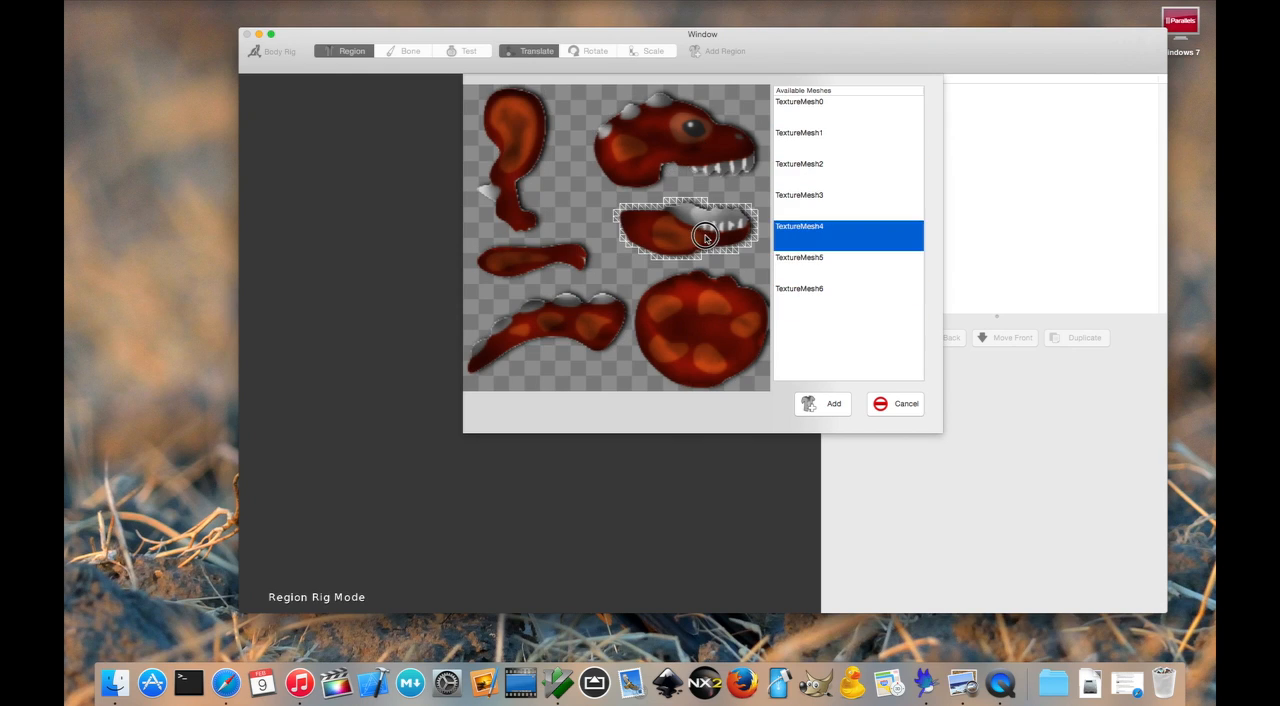
click(710, 336)
click(565, 317)
click(556, 262)
click(527, 175)
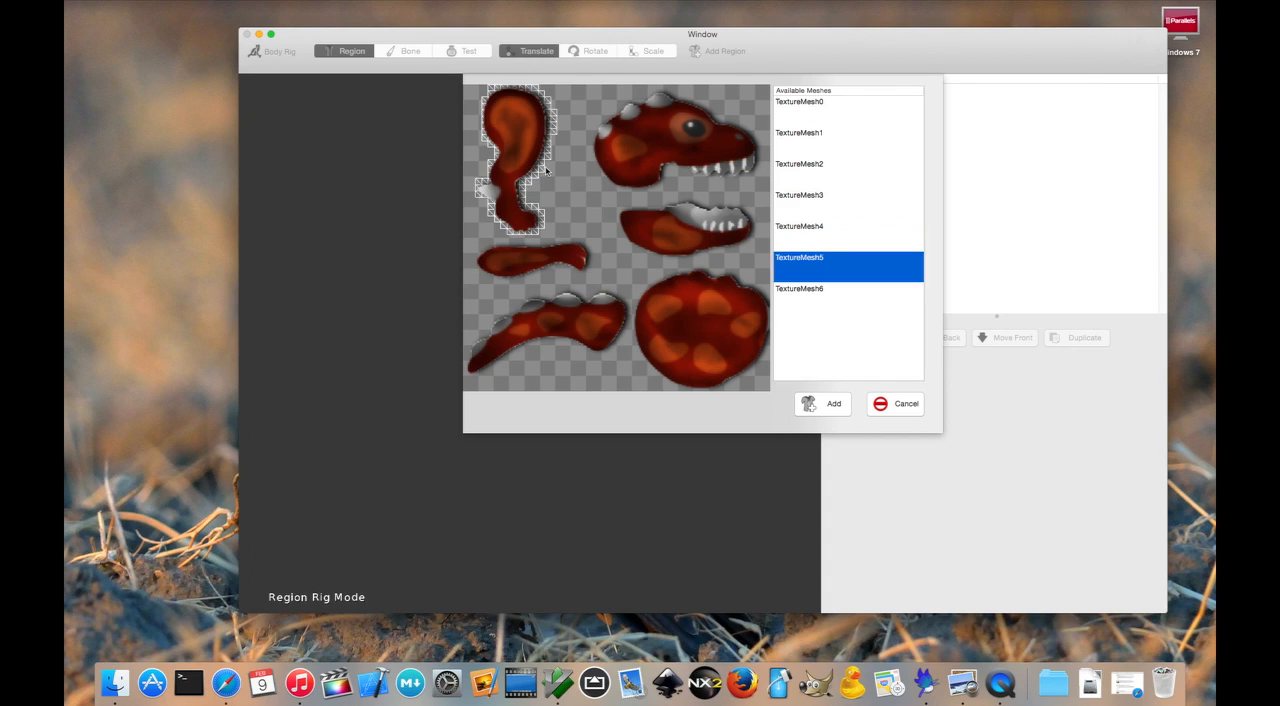
- Add the head, jaw, body, tail, arm and leg meshes (TextureMesh1 to TextureMesh6) together as regions
click(683, 153)
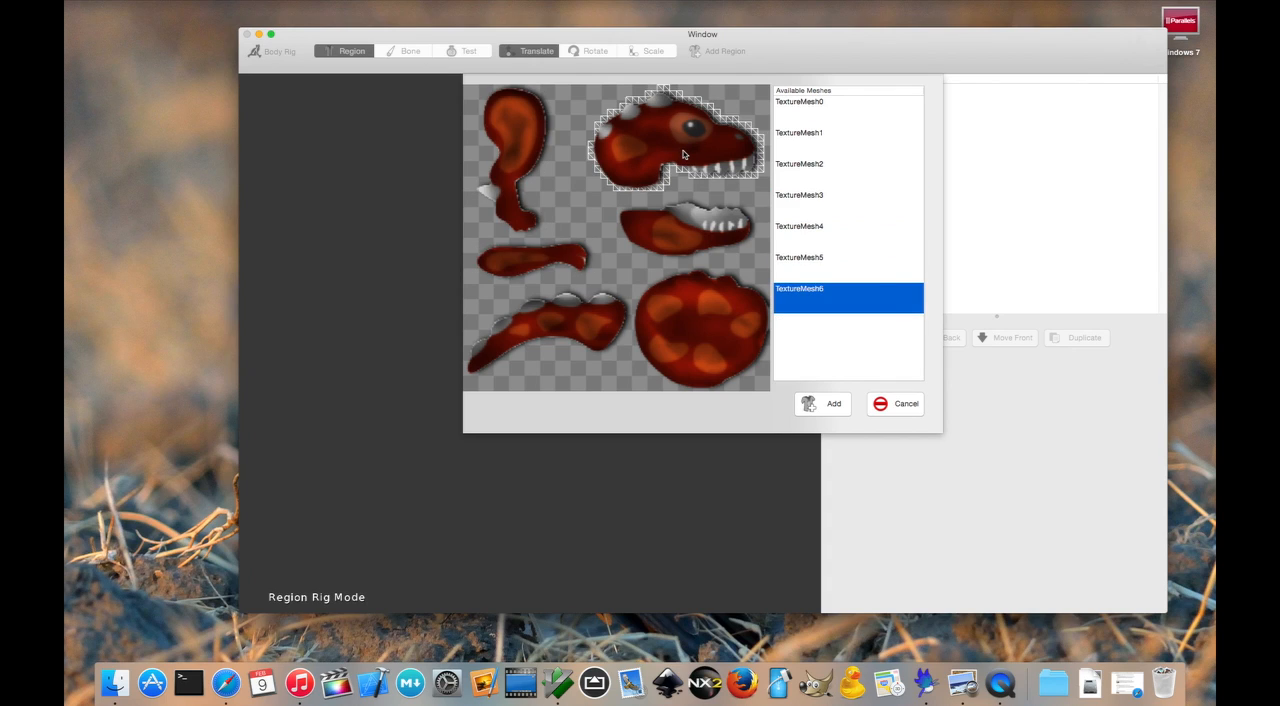
shift+click(705, 236)
shift+click(703, 341)
shift+click(534, 323)
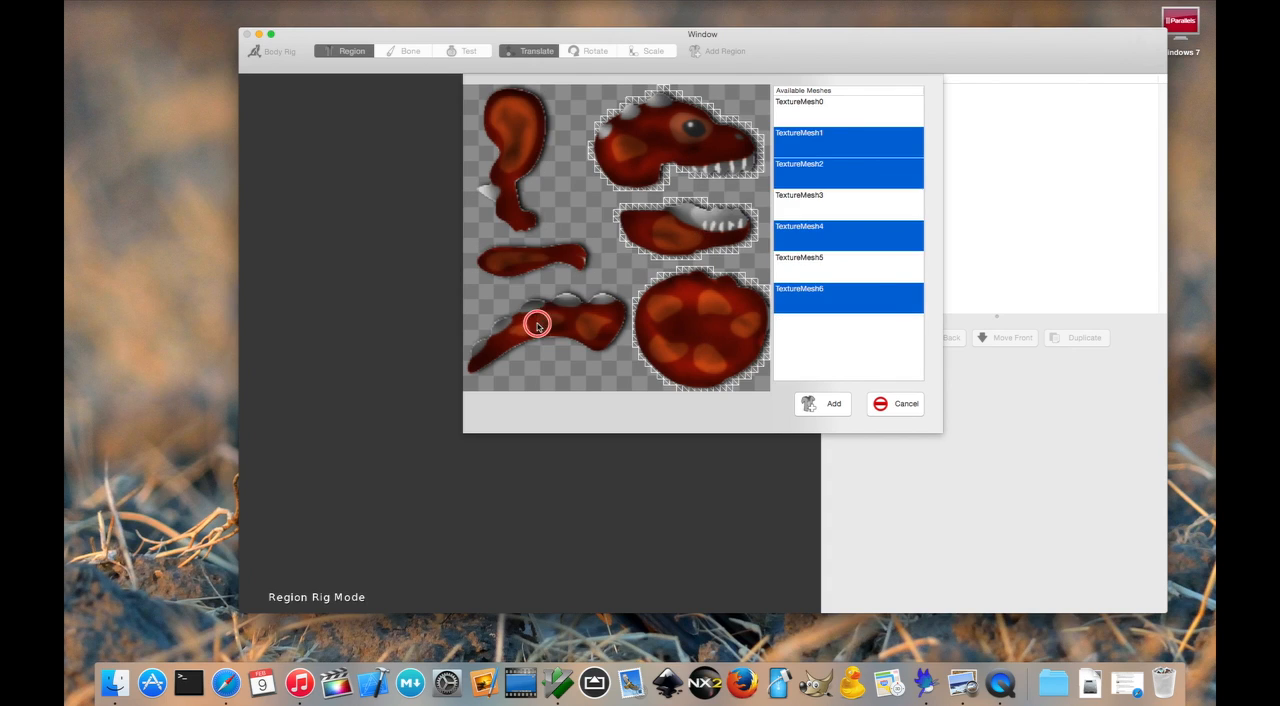
shift+click(532, 260)
shift+click(528, 150)
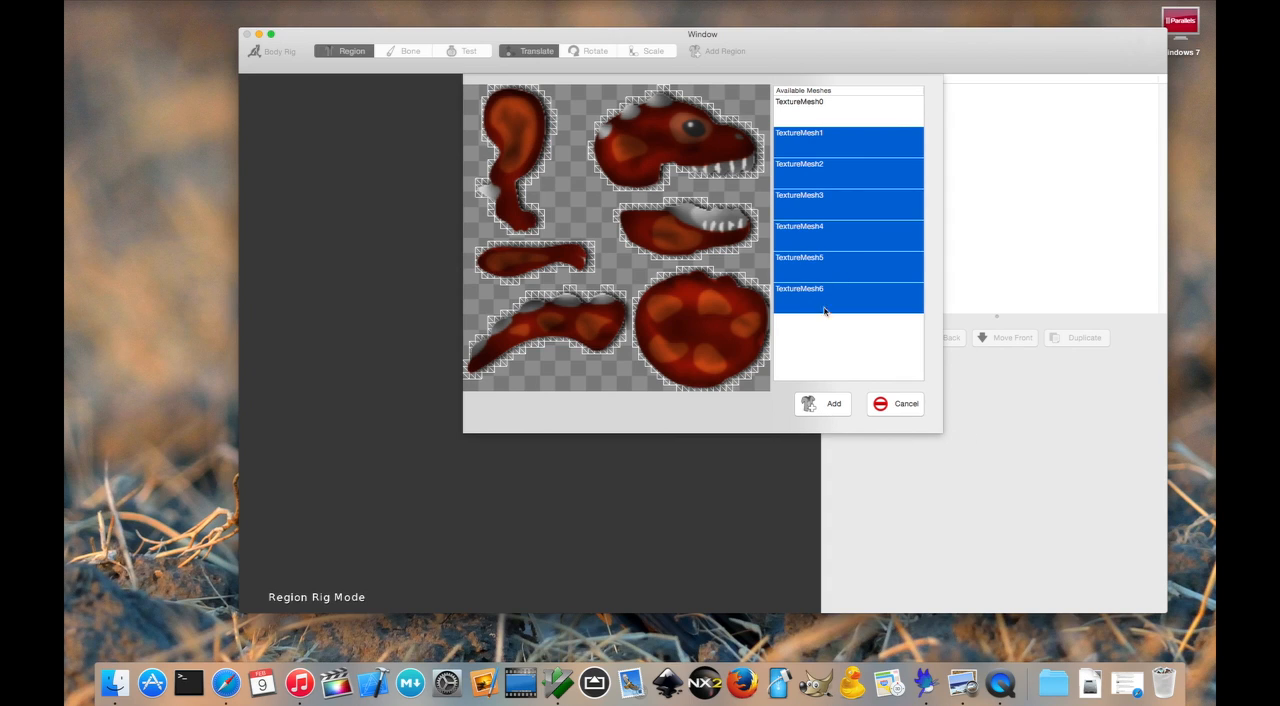
click(825, 410)
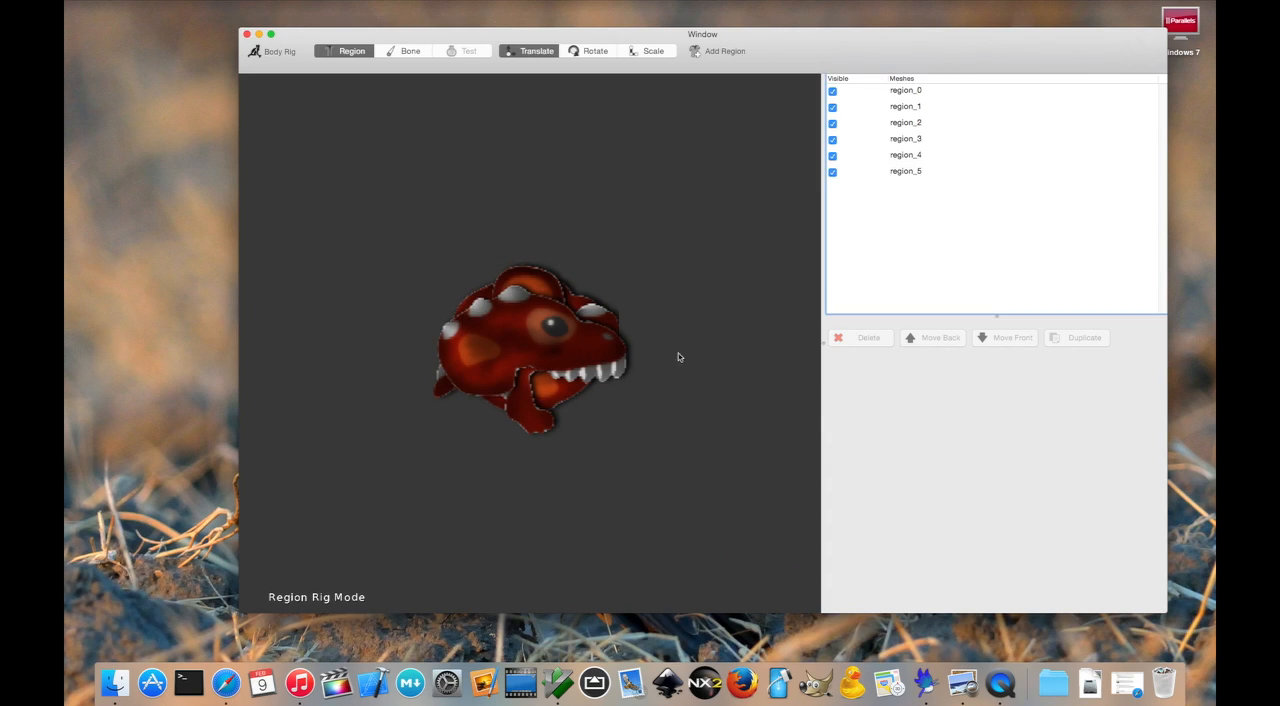
- Move the head region up and forward of the body, and the leg region down below the body
click(541, 338)
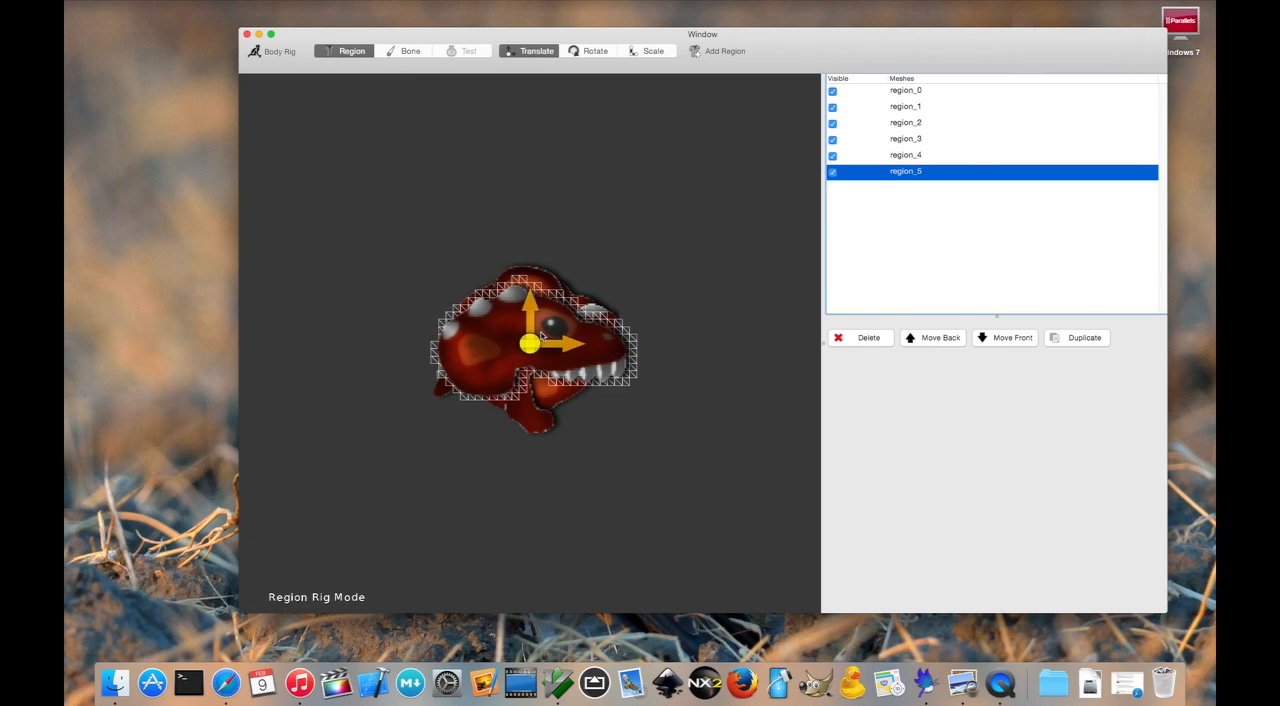
drag(590, 343, 865, 162)
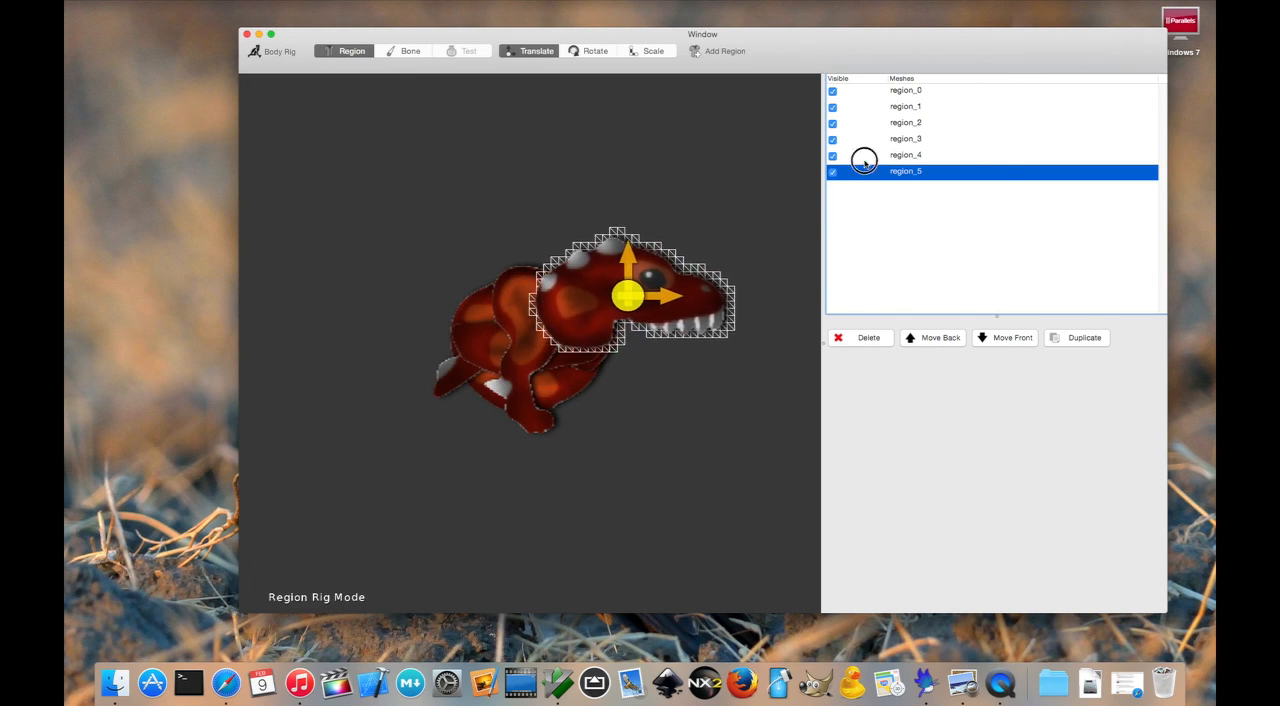
click(543, 350)
drag(543, 350, 521, 646)
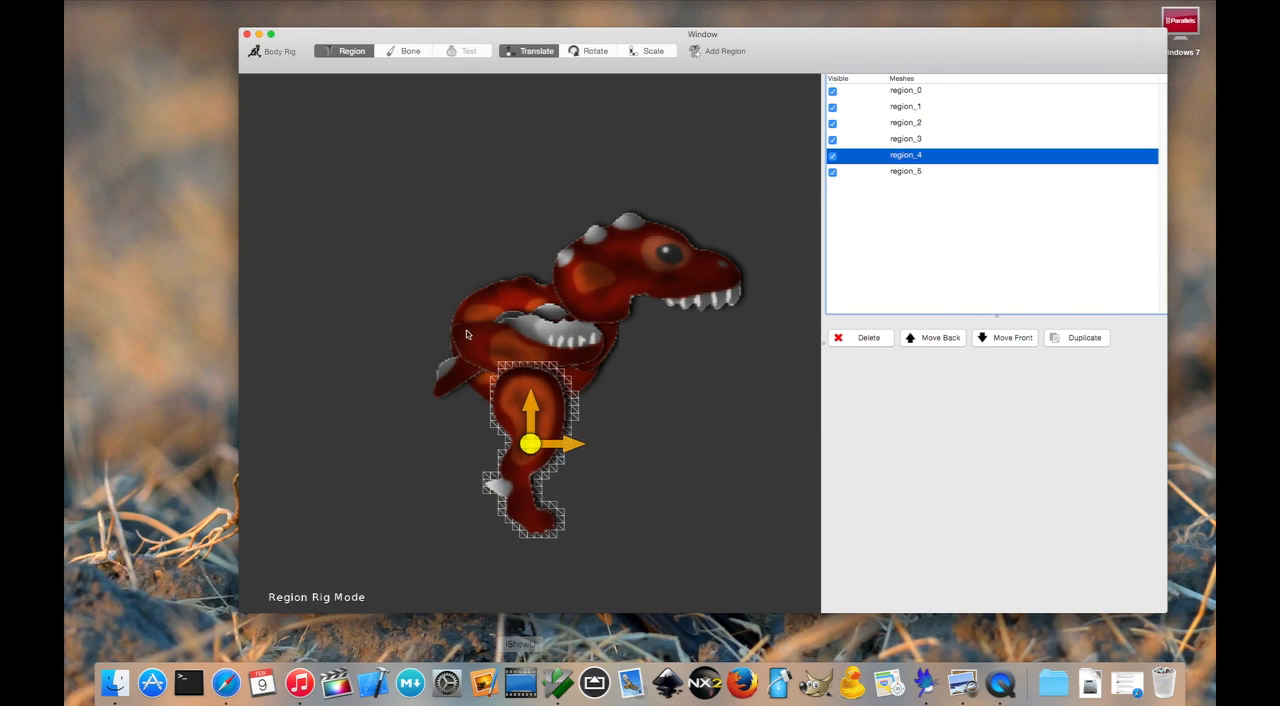
- Fit the jaw region beneath the head's upper teeth and place the arm region at the front of the chest
click(470, 335)
drag(470, 335, 956, 287)
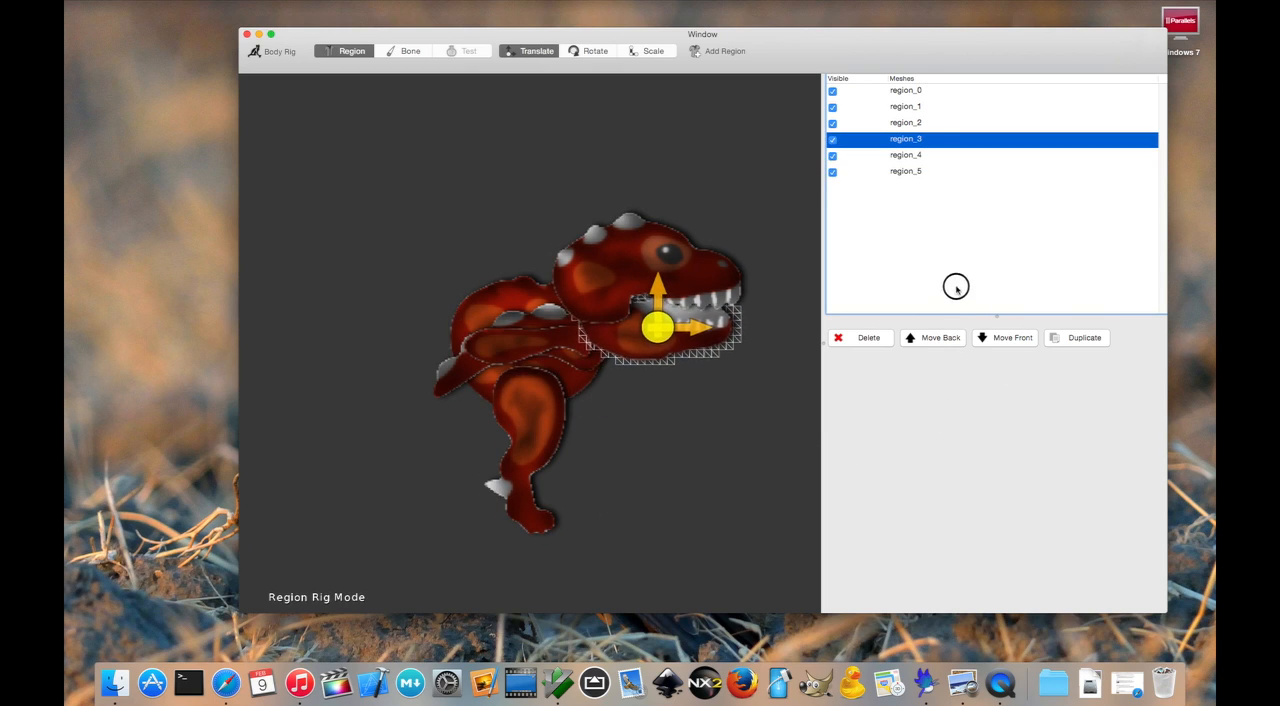
click(528, 340)
drag(528, 340, 757, 457)
- Place the tail region behind the body and shift the leg region up and back onto the hip
click(504, 346)
drag(504, 346, 176, 324)
click(480, 210)
click(527, 488)
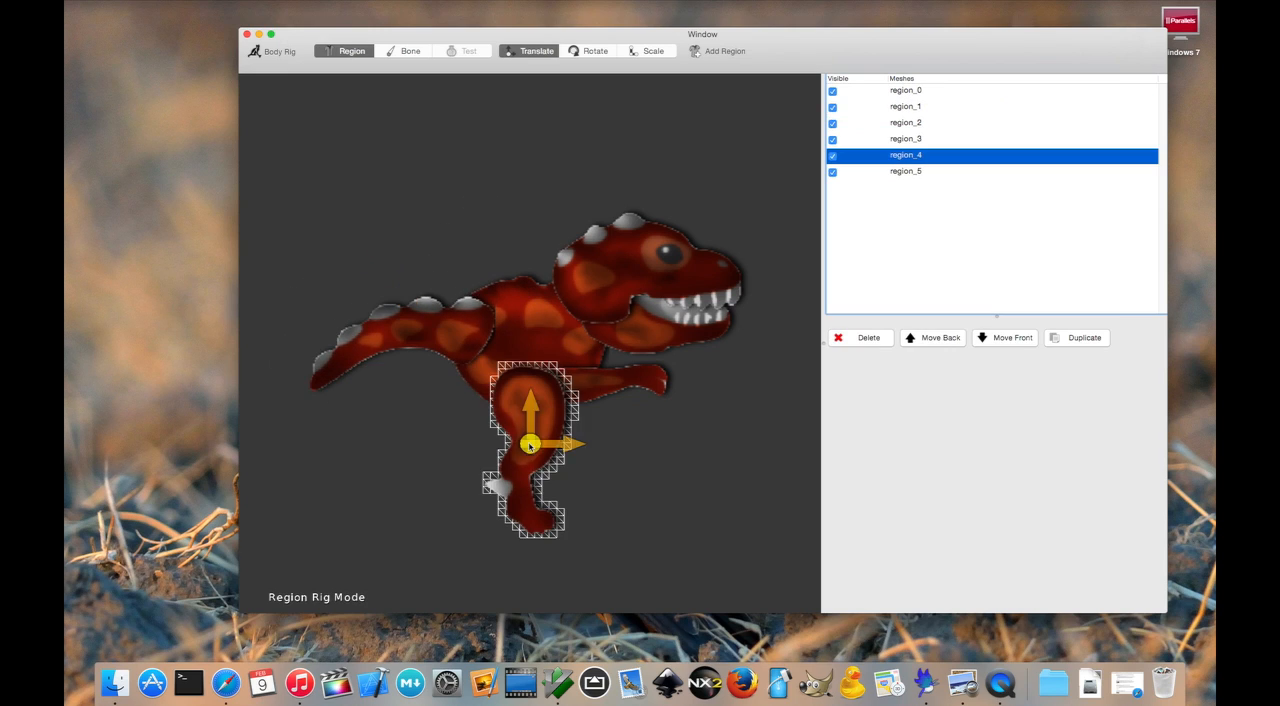
drag(527, 488, 495, 453)
- Scale the arm region down uniformly and rotate it so the hand points forward and downward
click(603, 382)
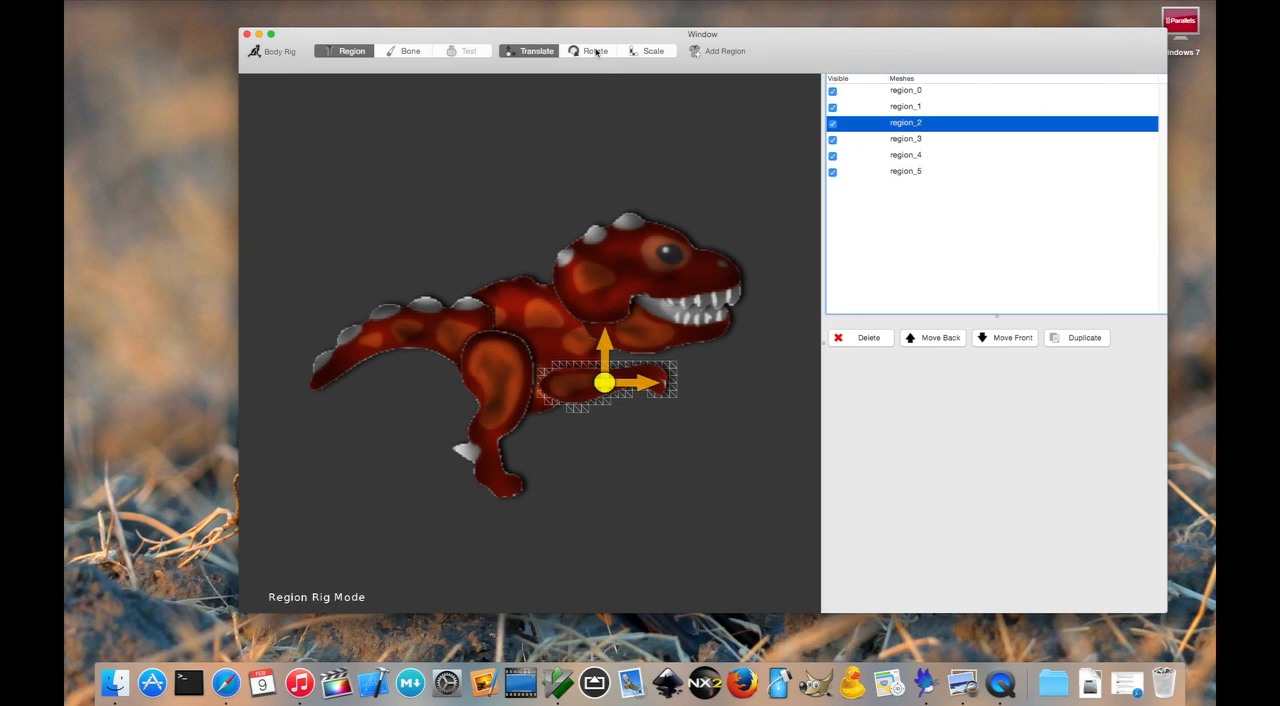
click(651, 53)
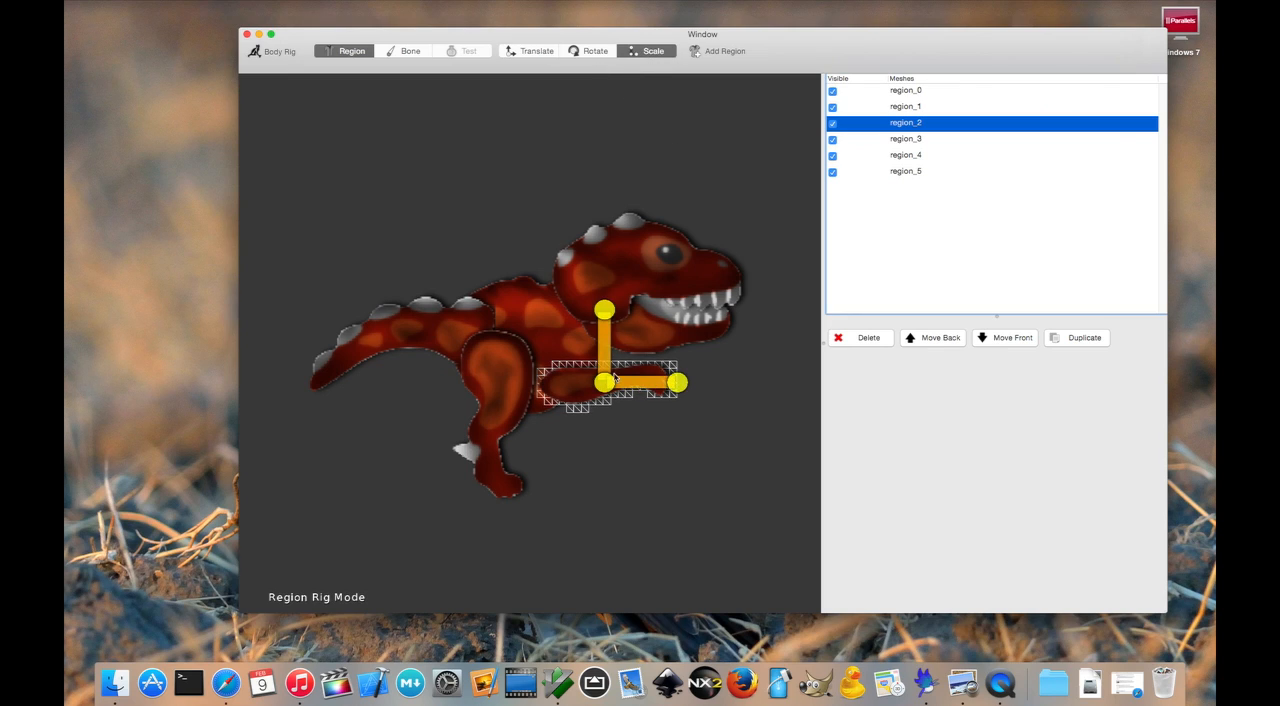
drag(598, 384, 600, 387)
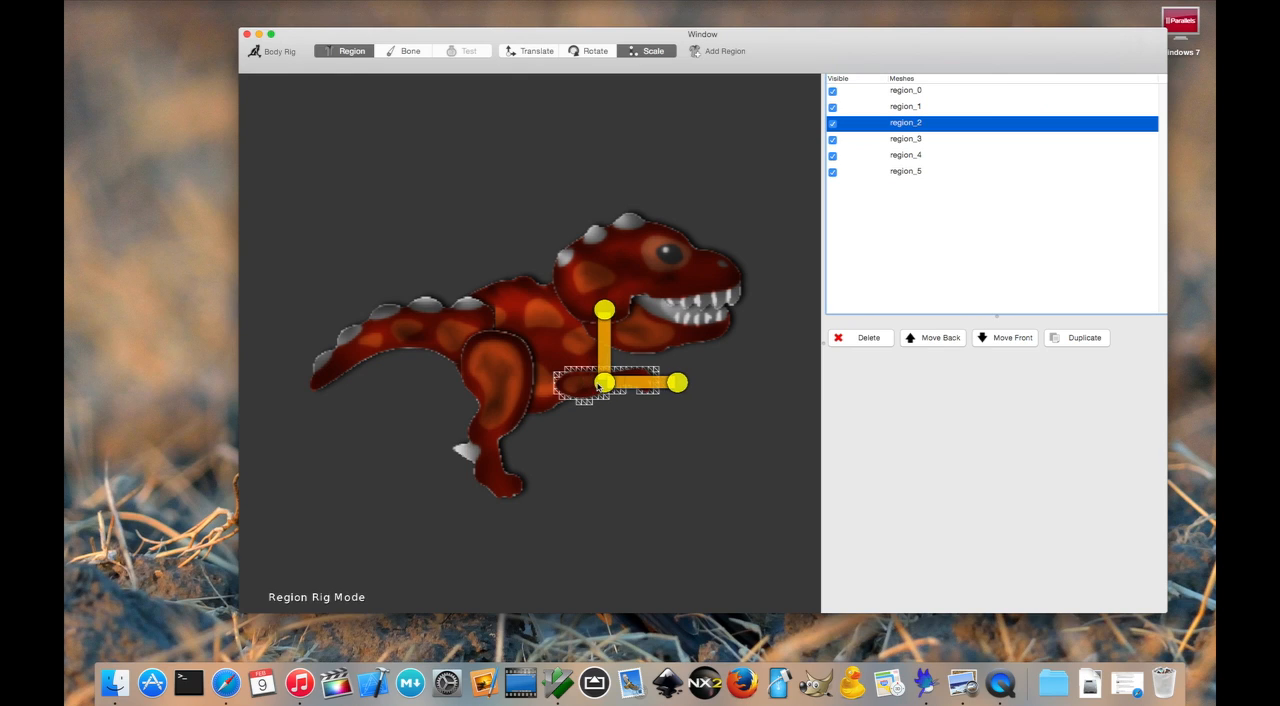
click(596, 53)
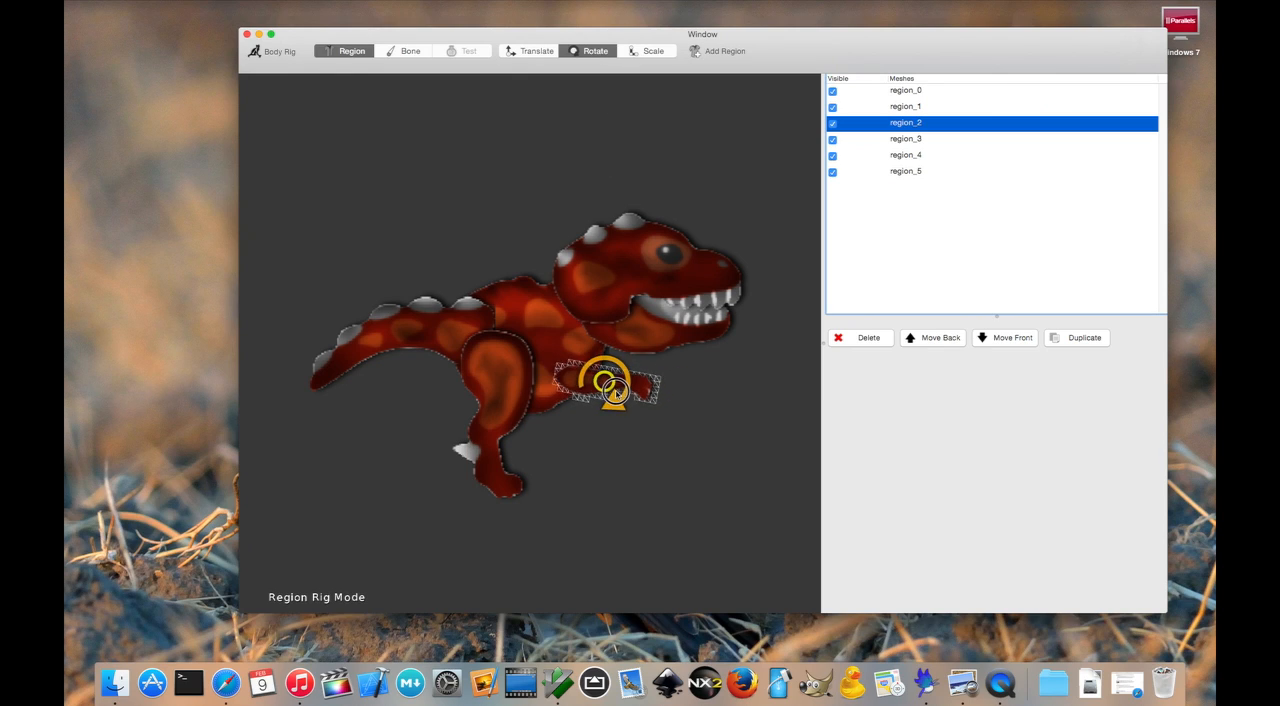
click(648, 52)
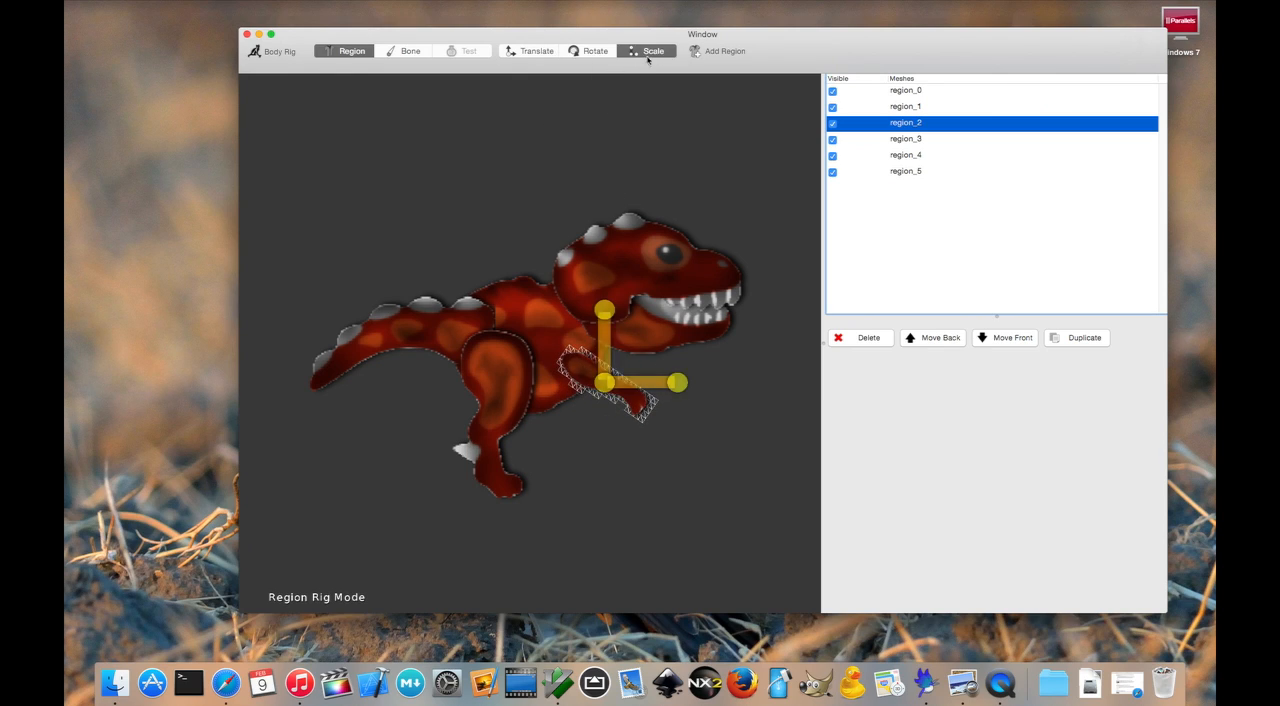
drag(606, 382, 601, 384)
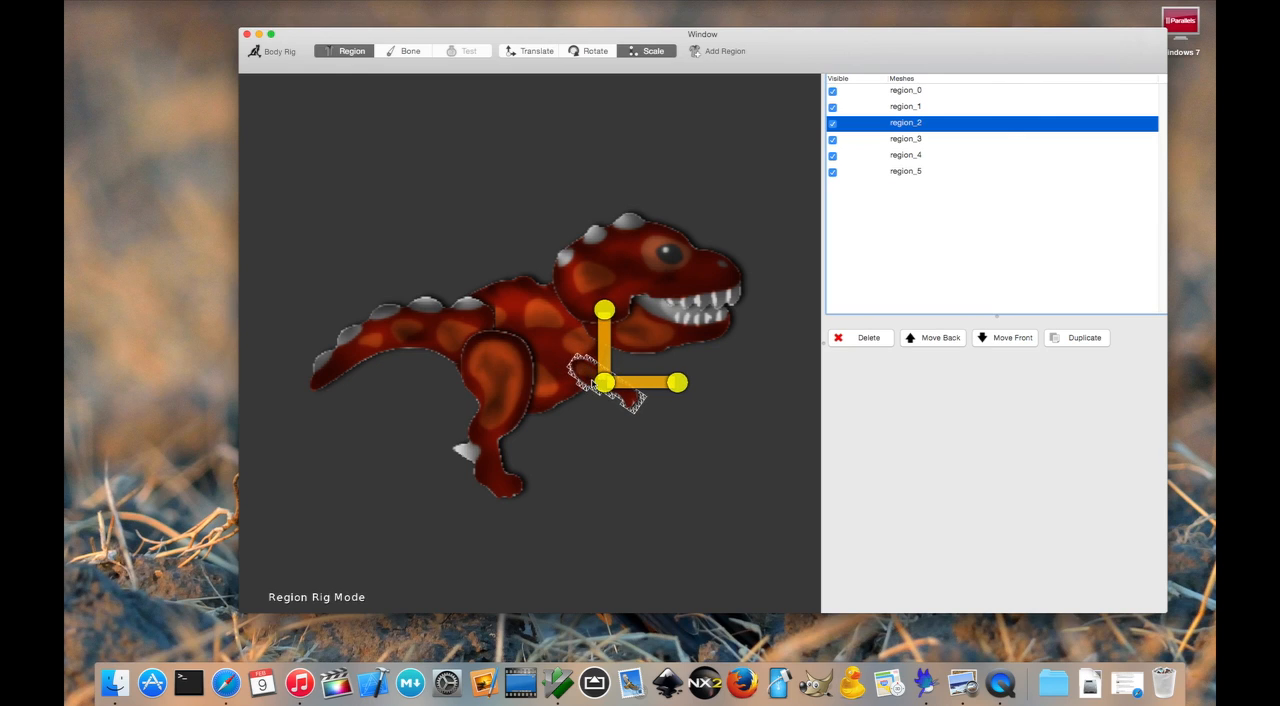
- Scale the leg region up slightly
click(538, 51)
click(483, 363)
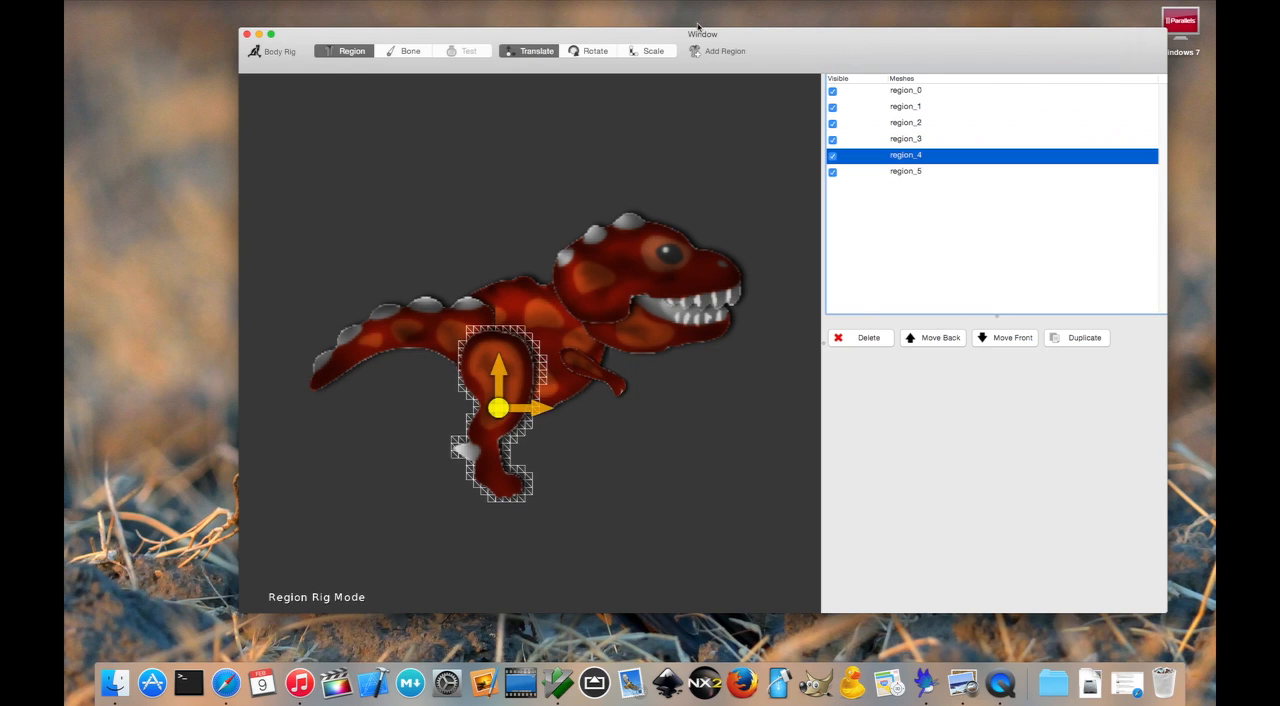
key(s)
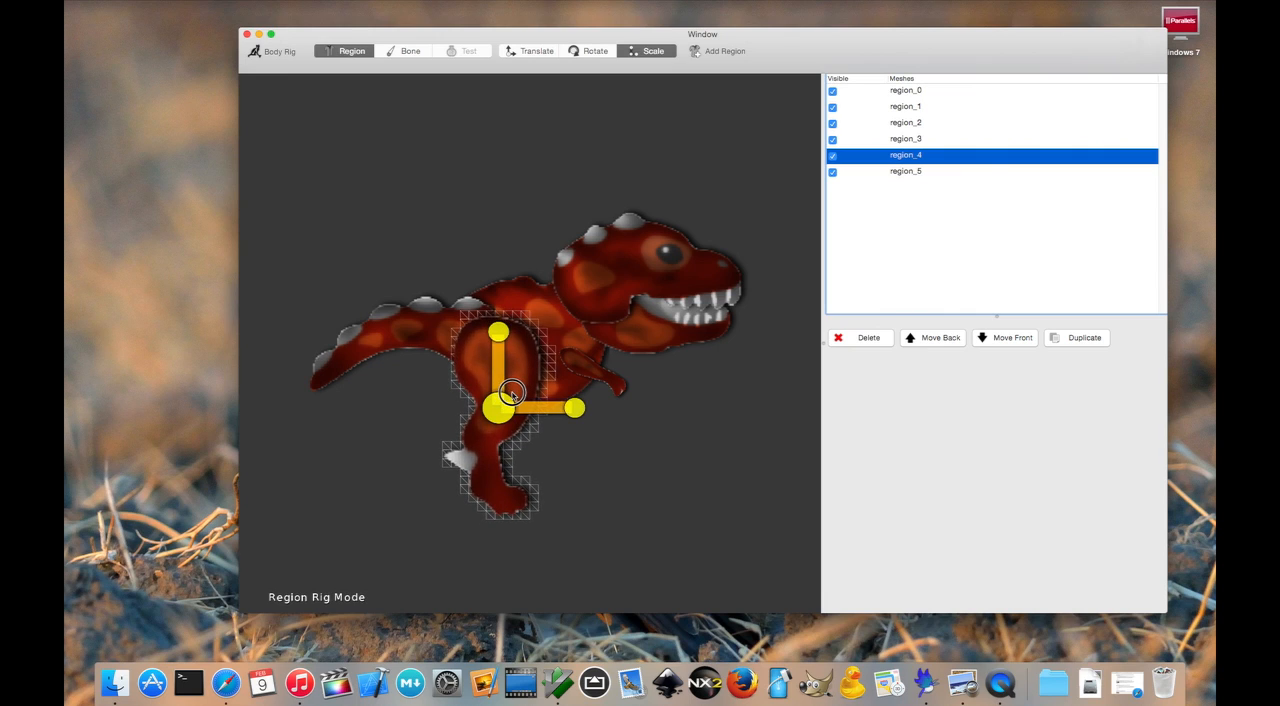
- Enlarge the tail region and move it backward, away from the hip
click(422, 337)
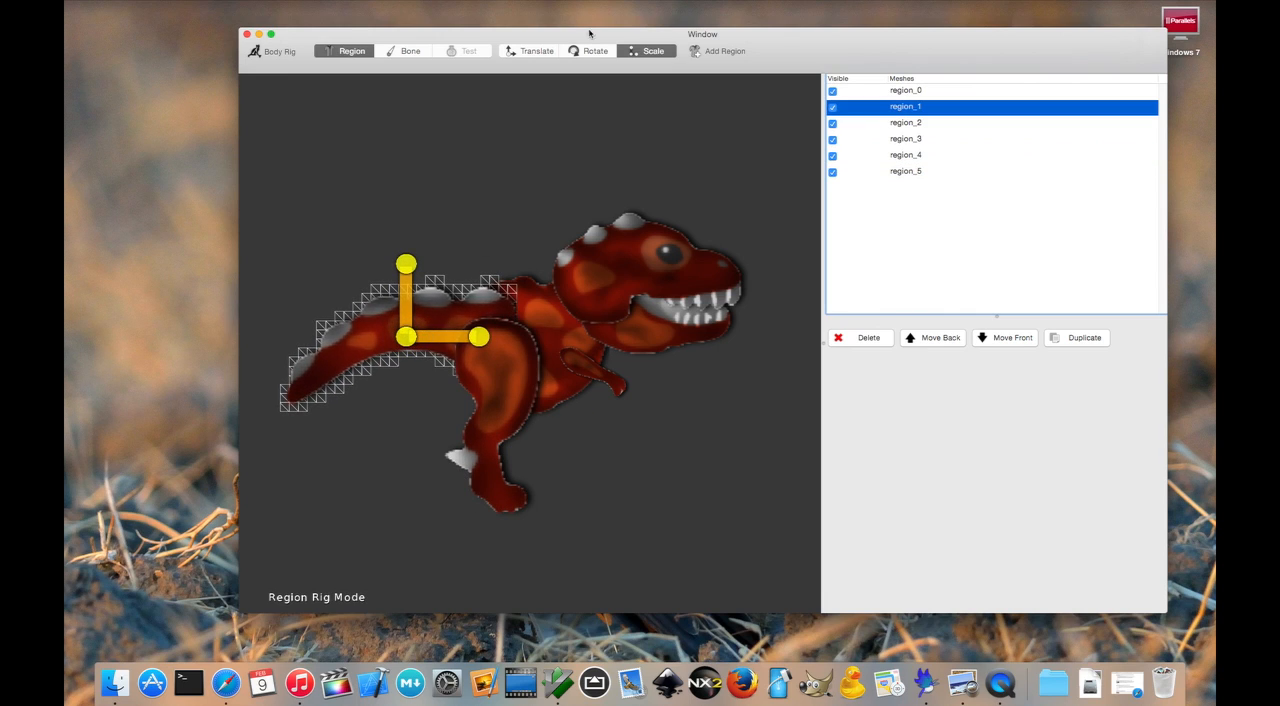
click(529, 50)
drag(345, 337, 310, 334)
- Stretch the body region slightly in width and nudge the tail region back to match it
click(532, 318)
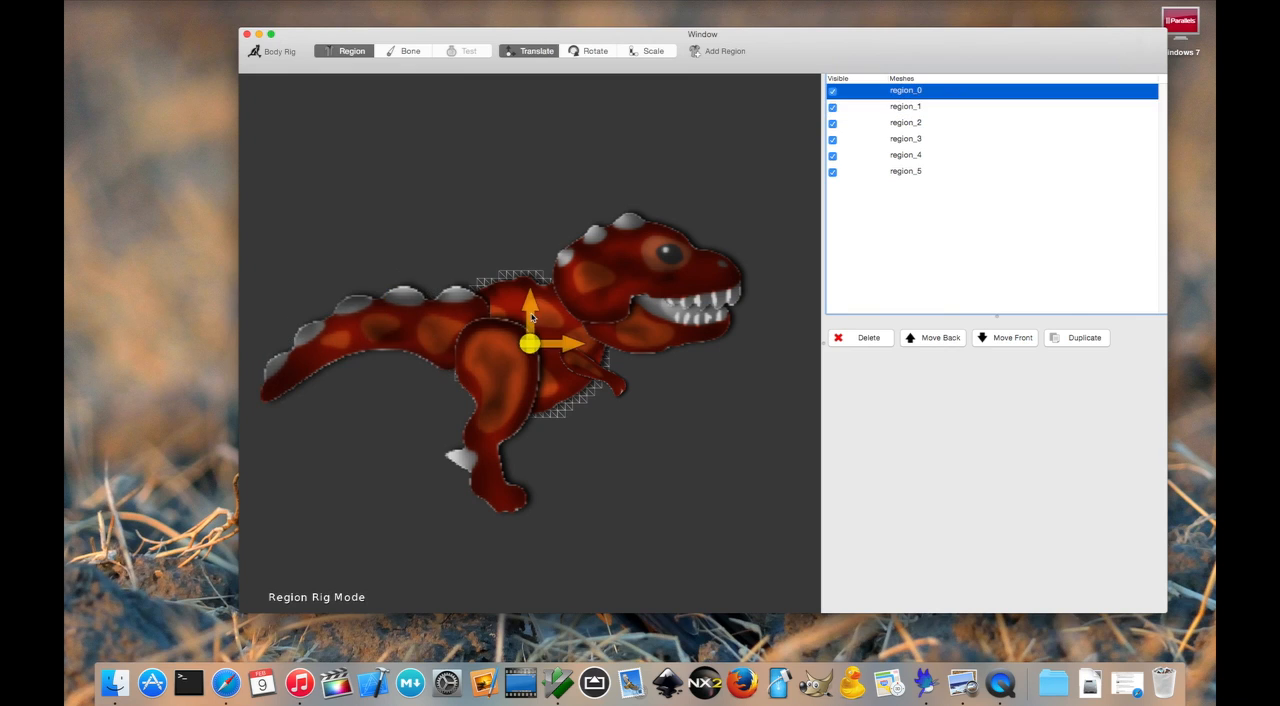
click(641, 50)
mouse_move(607, 343)
mouse_down()
mouse_move(731, 340)
mouse_move(605, 342)
mouse_up()
click(529, 51)
click(374, 334)
mouse_move(374, 334)
mouse_down()
mouse_move(351, 337)
mouse_move(378, 341)
mouse_up()
- Move the head region forward and slightly down, and bring the jaw region forward beneath it
click(655, 276)
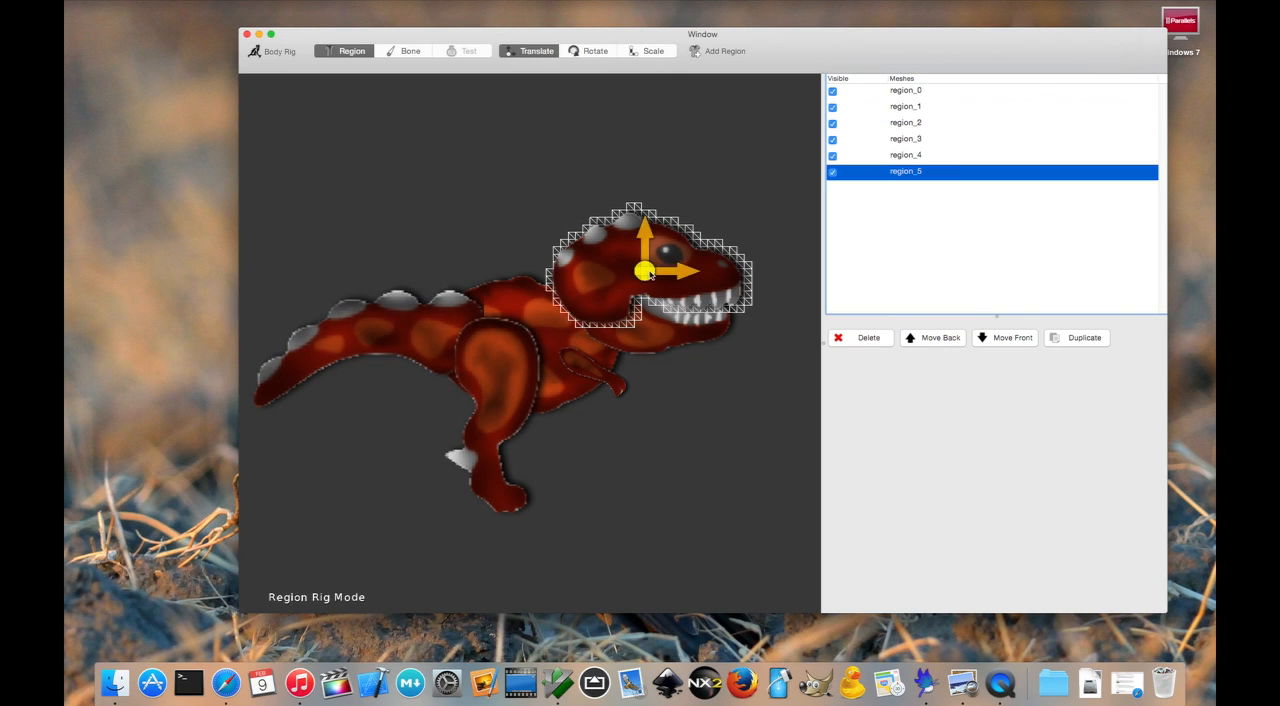
drag(655, 276, 736, 303)
click(673, 346)
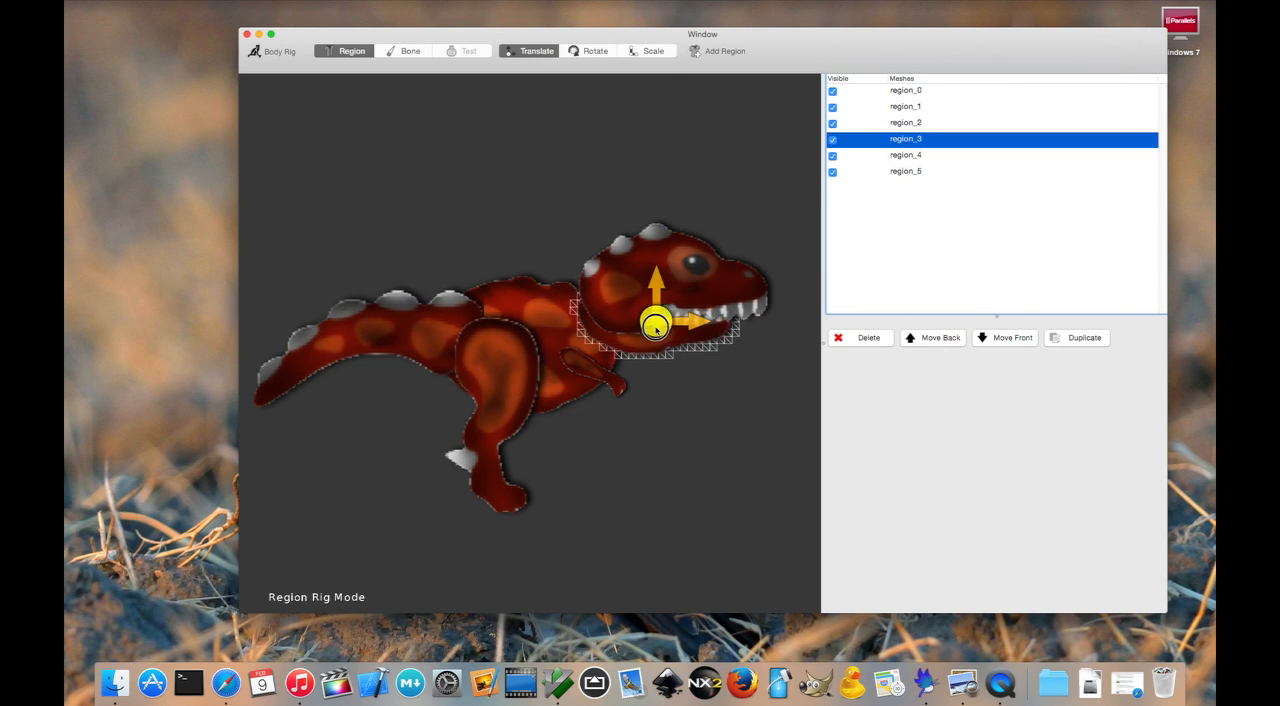
drag(659, 325, 729, 326)
- Shift the arm region slightly forward and down, and the leg region slightly back and up
click(602, 372)
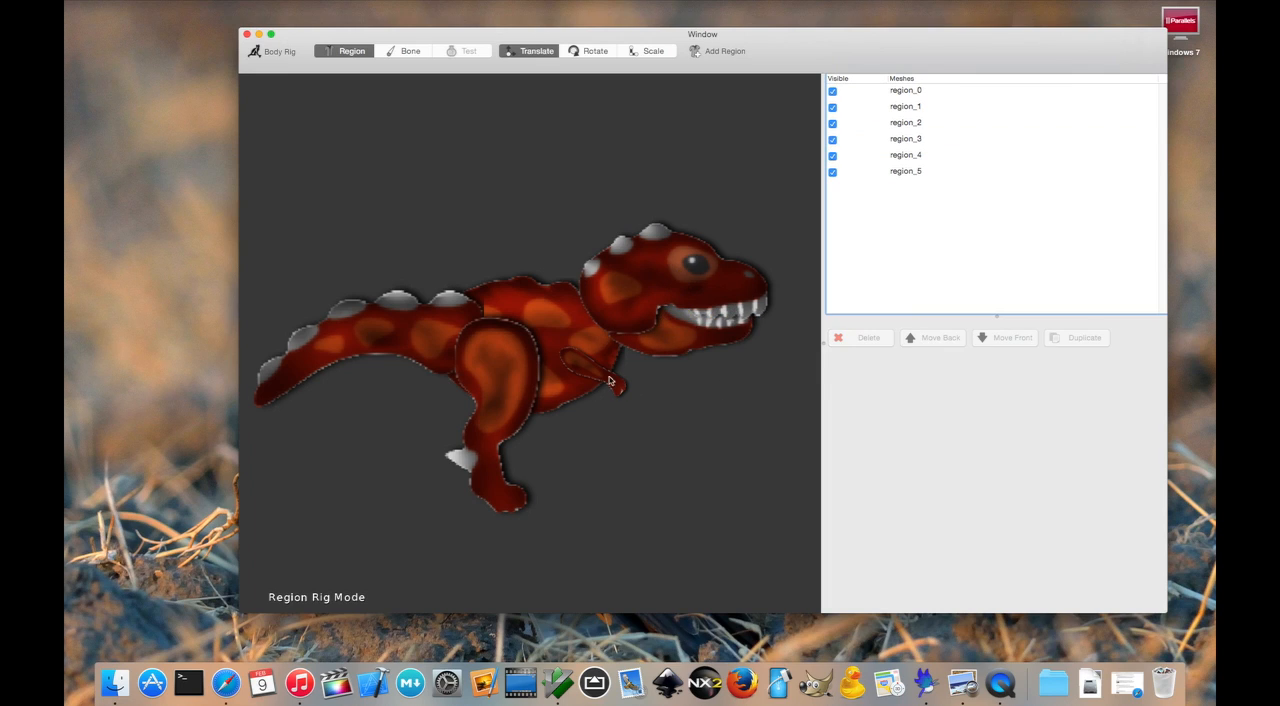
drag(596, 371, 648, 398)
click(763, 410)
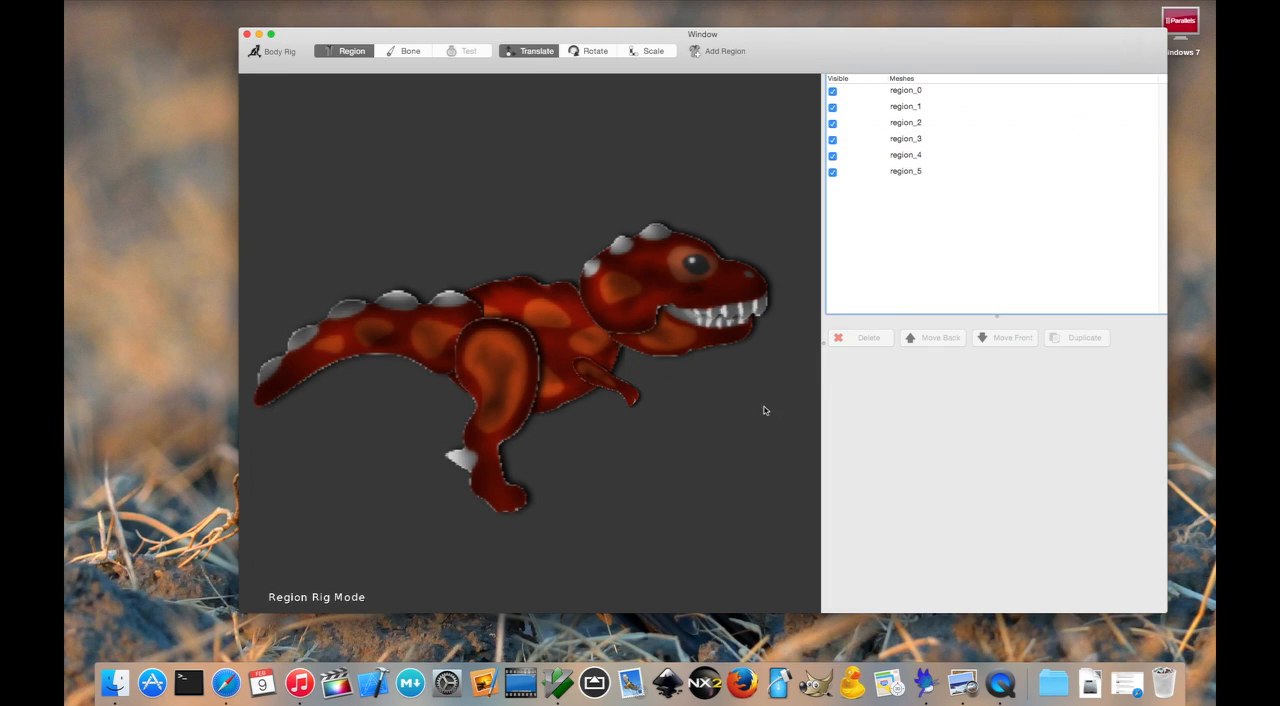
click(521, 389)
drag(500, 406, 490, 402)
click(737, 404)
- Add the arm mesh (TextureMesh3) and the leg mesh (TextureMesh5) again as the second arm and leg regions
click(722, 50)
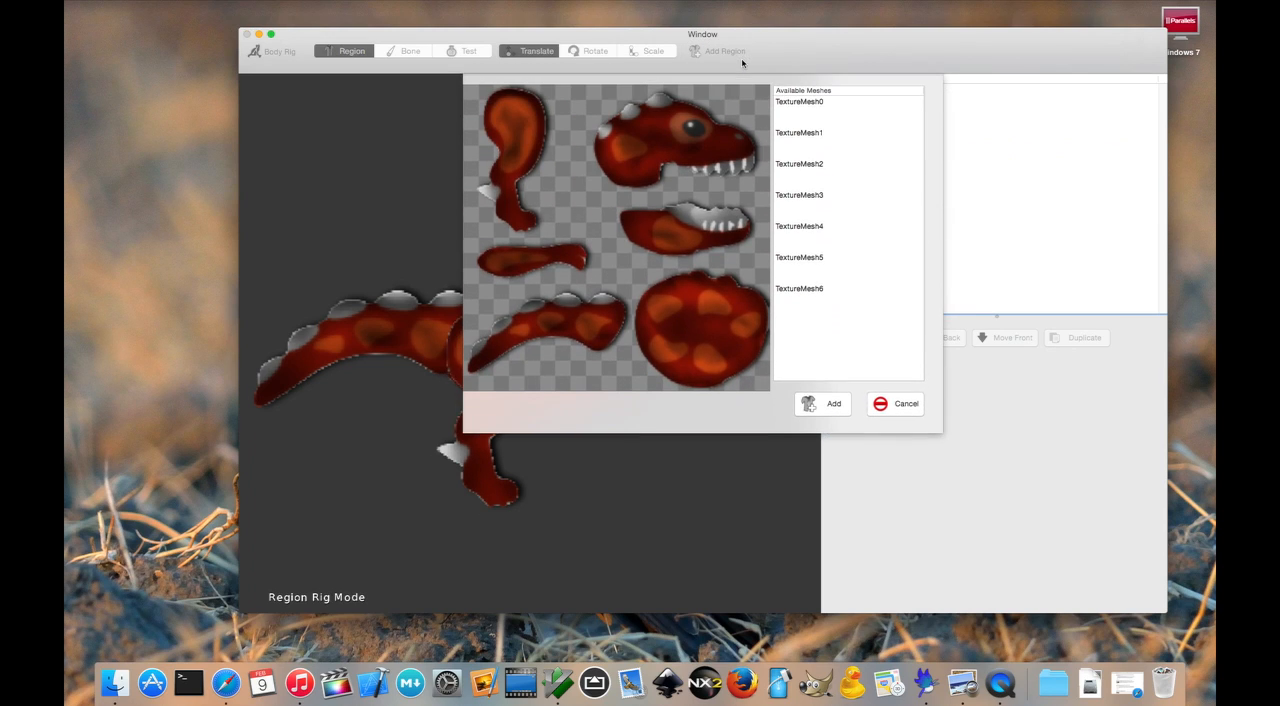
click(547, 263)
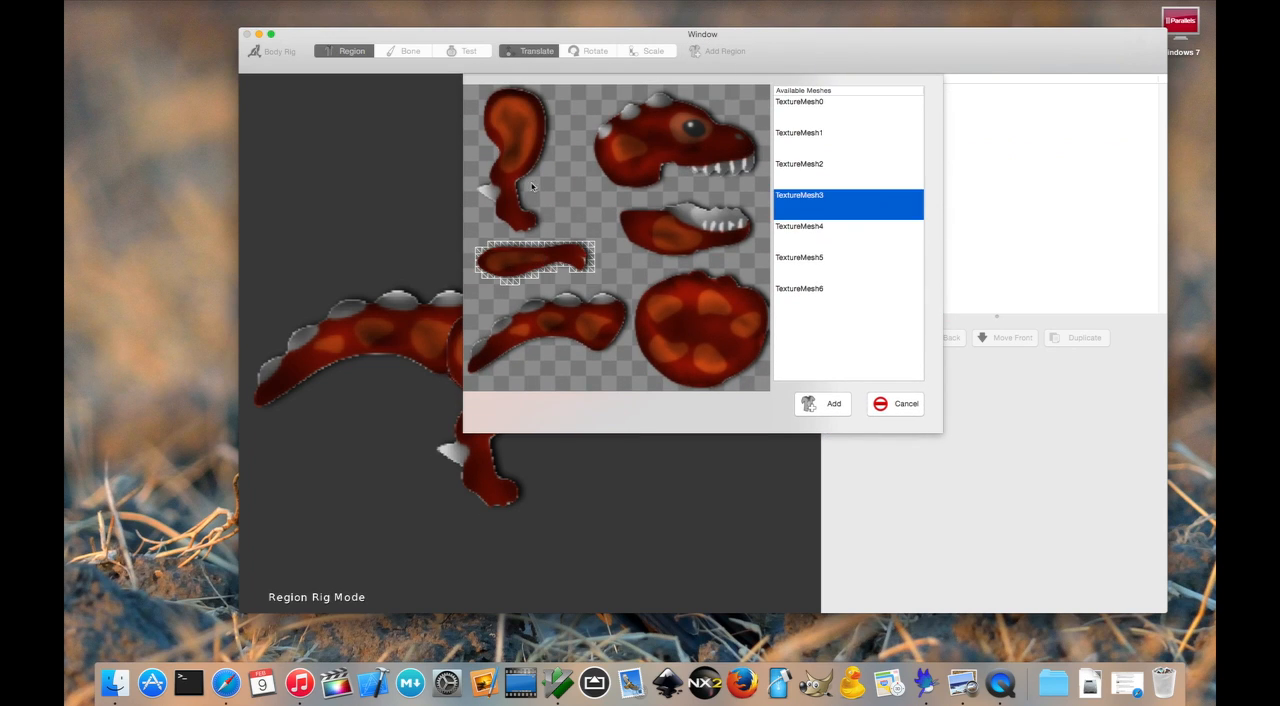
click(532, 165)
click(838, 406)
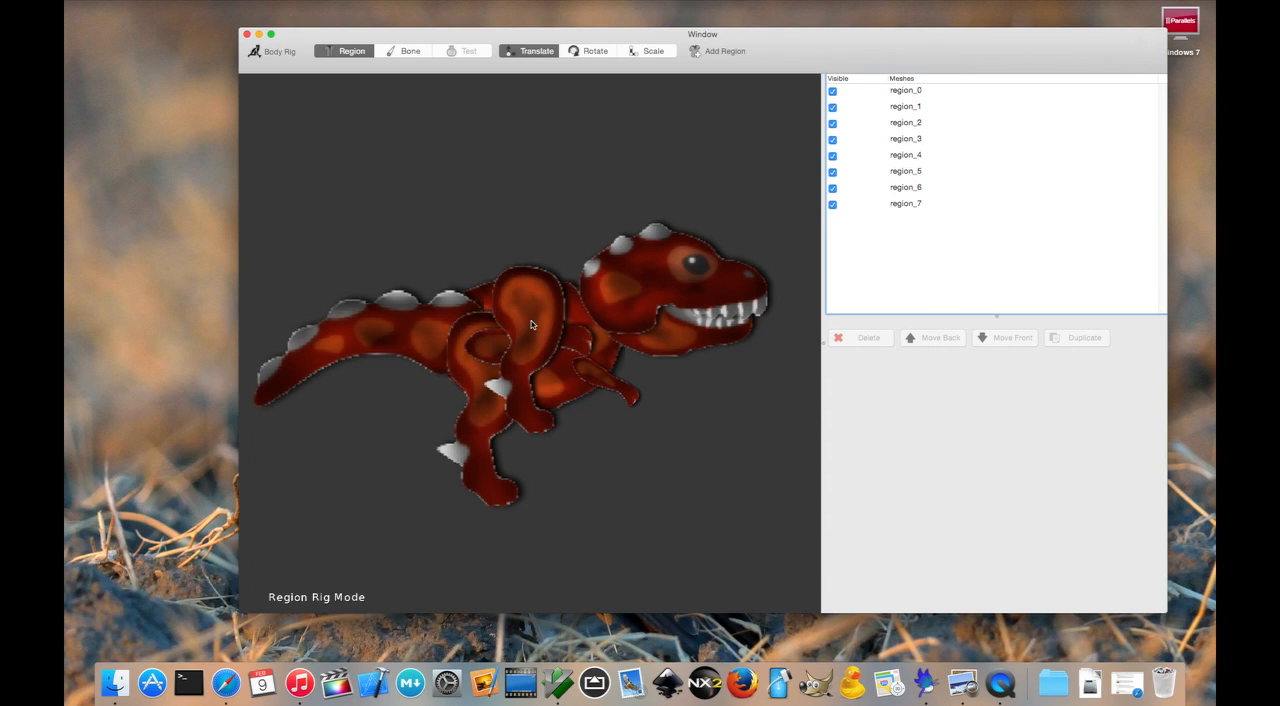
- Place the second leg region slightly forward of and above the first leg
click(531, 324)
drag(532, 345, 560, 526)
click(731, 451)
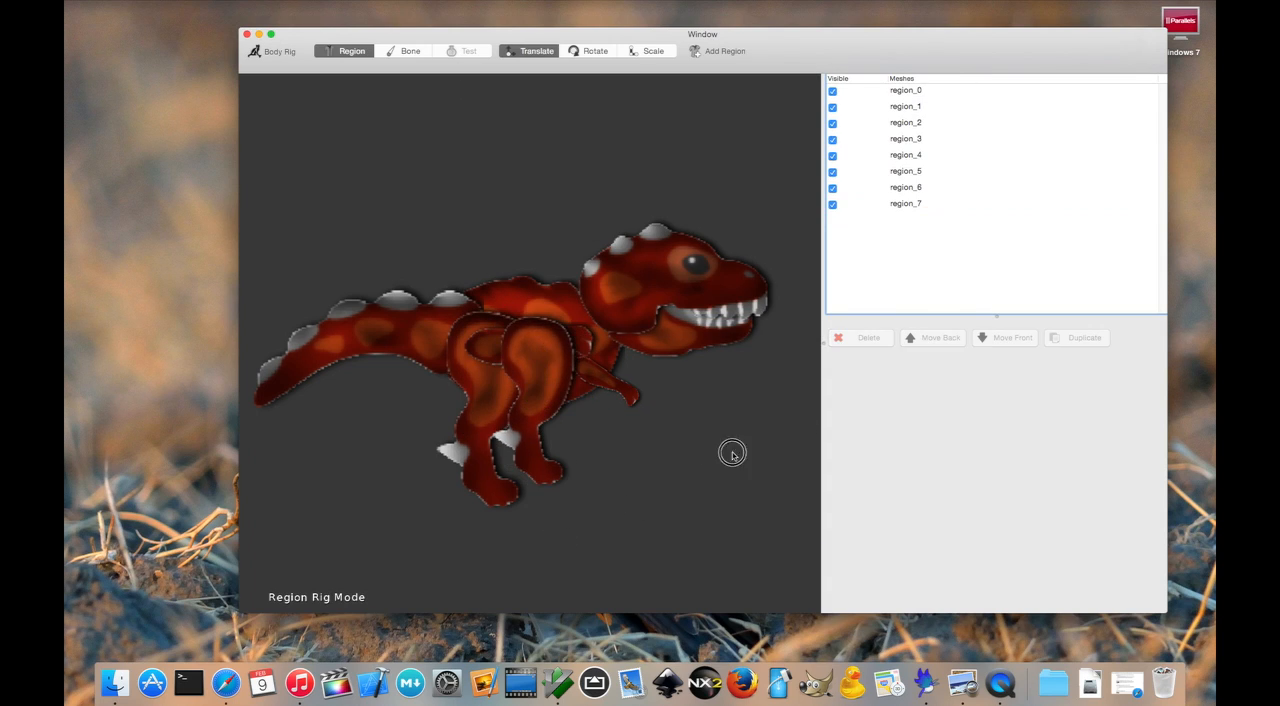
- Place the second arm region above the first arm, scaled down and rotated to point forward and downward
click(490, 341)
drag(530, 340, 585, 352)
click(648, 51)
click(590, 51)
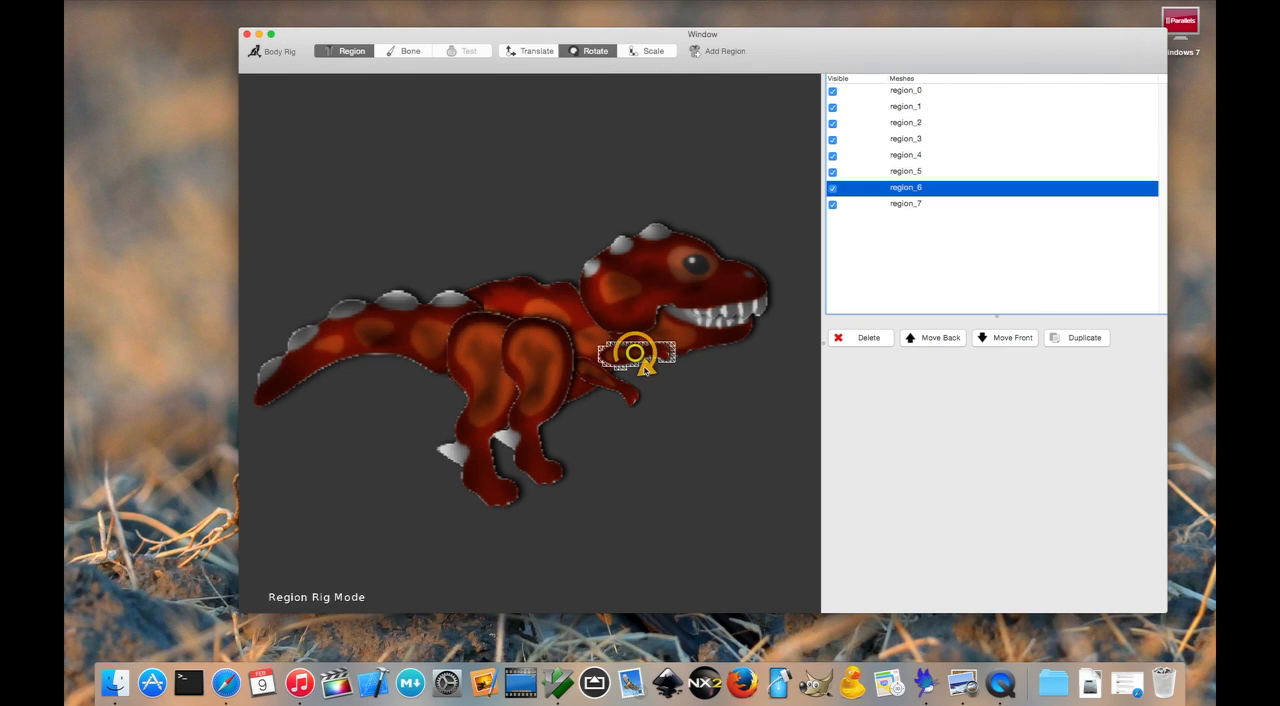
click(706, 352)
click(533, 51)
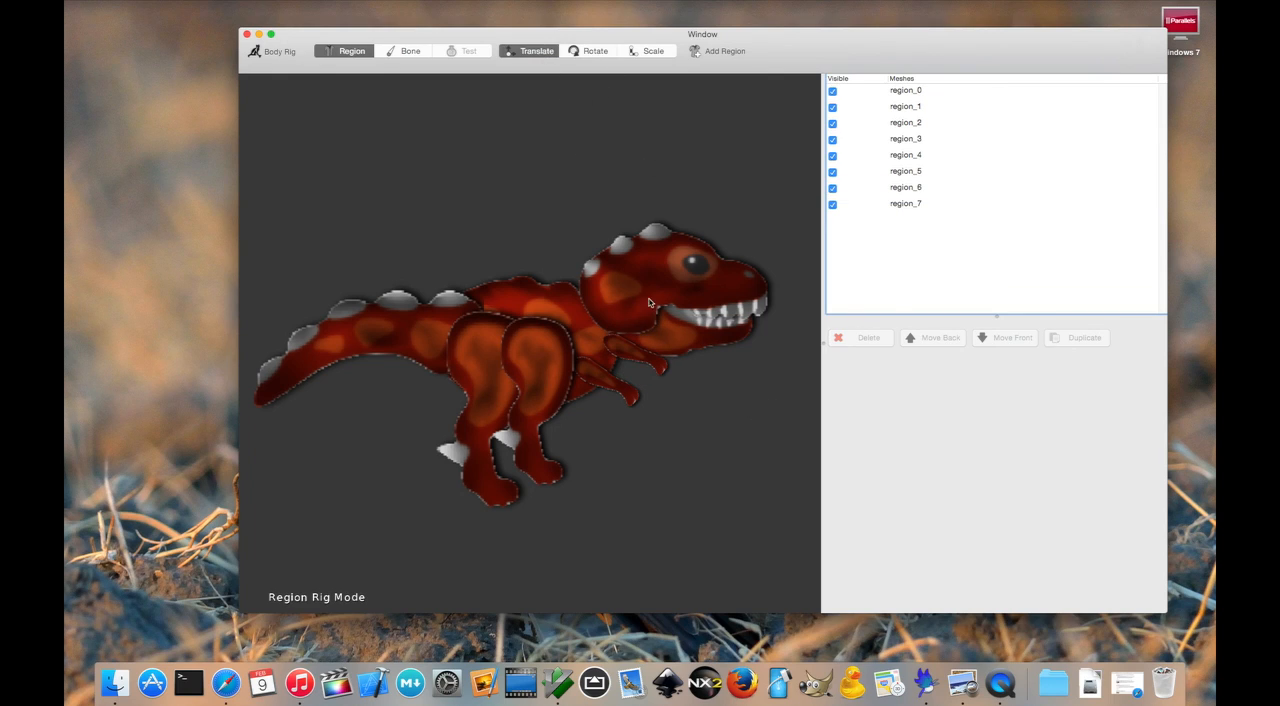
click(634, 352)
drag(634, 352, 622, 357)
click(707, 441)
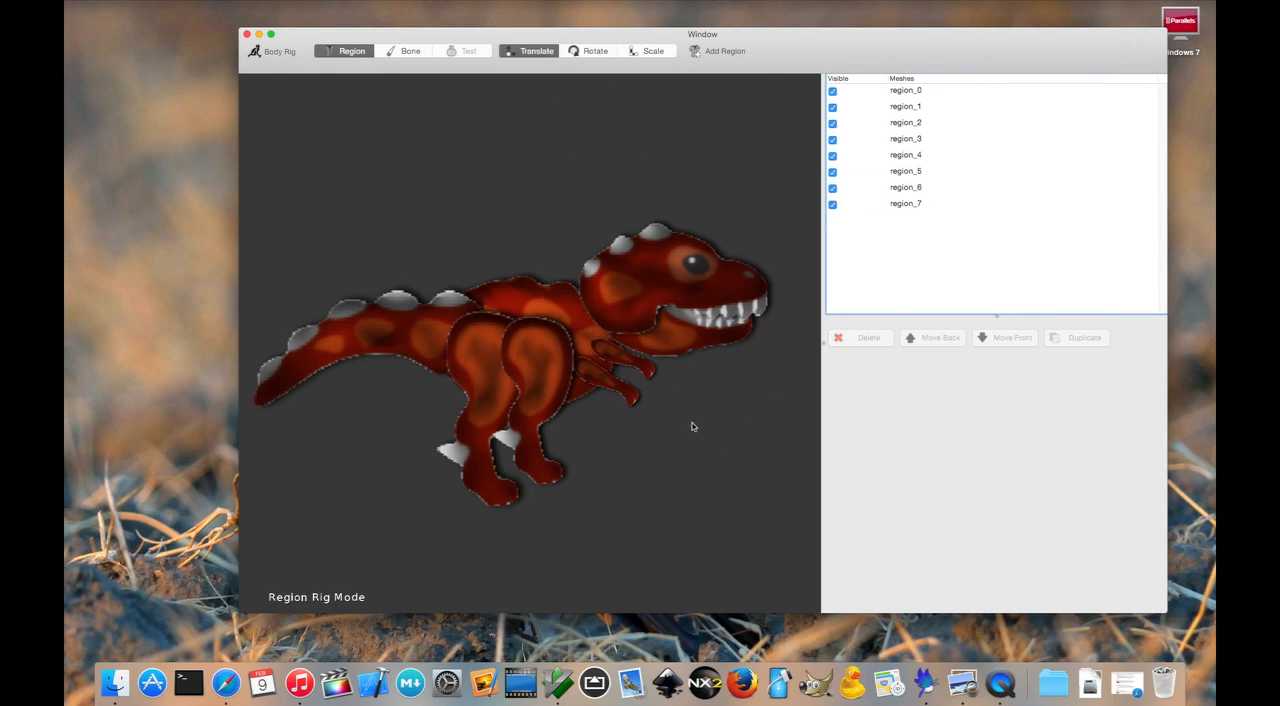
- Move the second arm region (region_6) to the very back of the draw order, behind the body
click(550, 355)
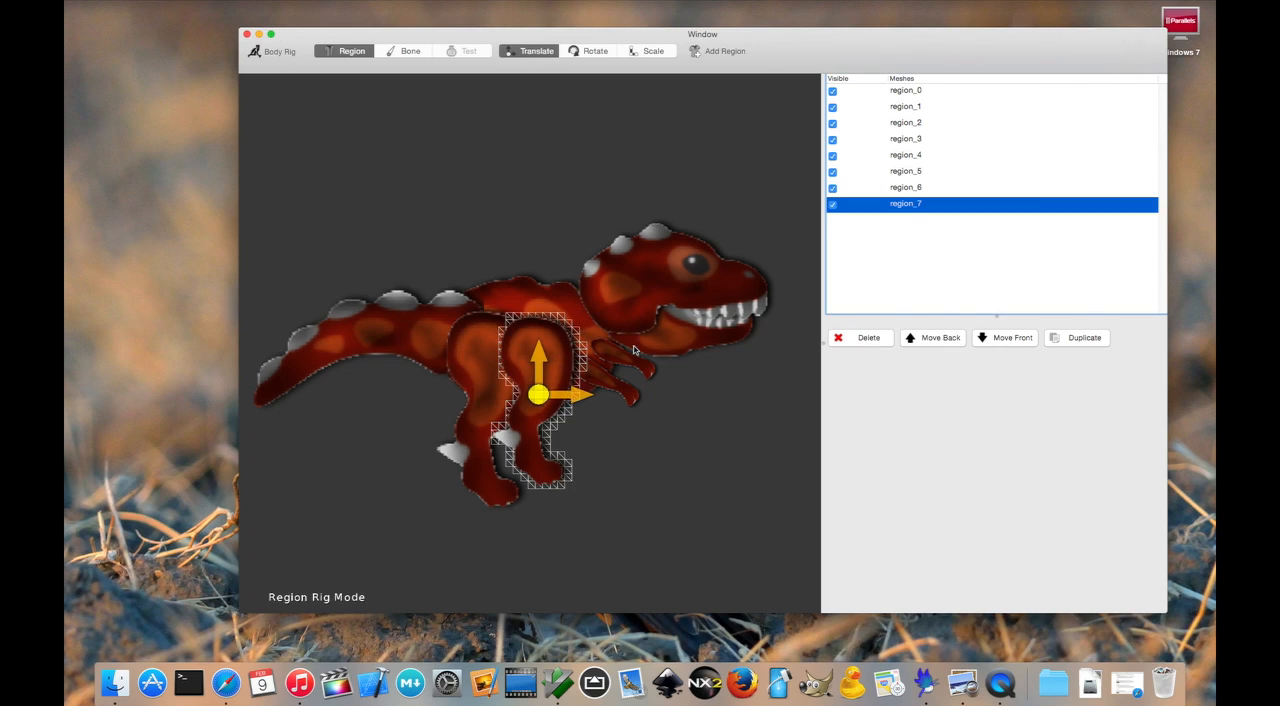
click(620, 357)
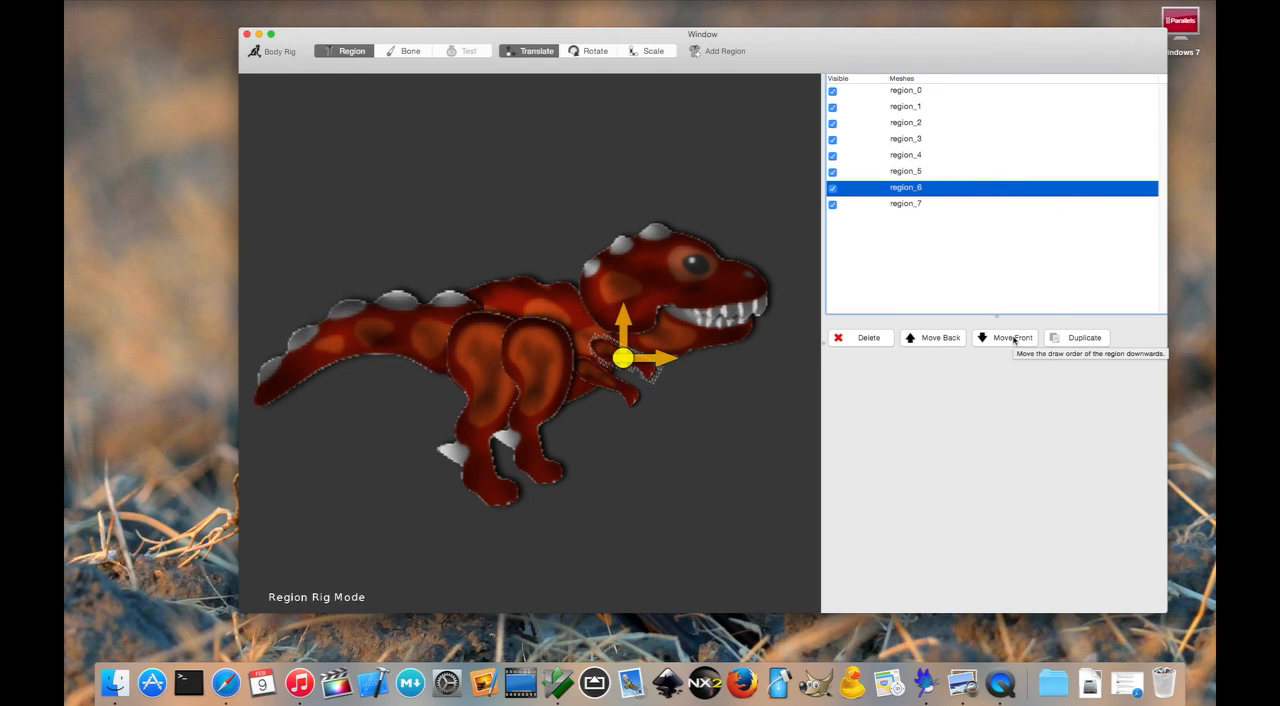
click(691, 384)
click(623, 364)
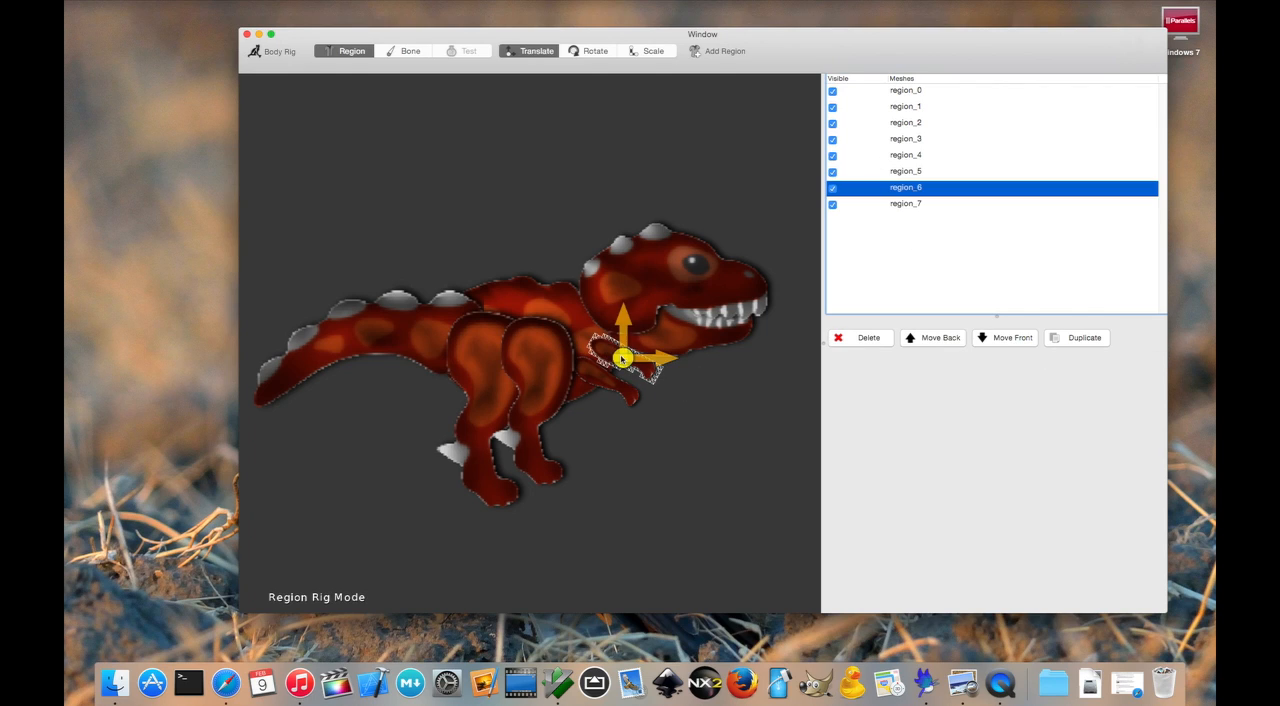
click(930, 341)
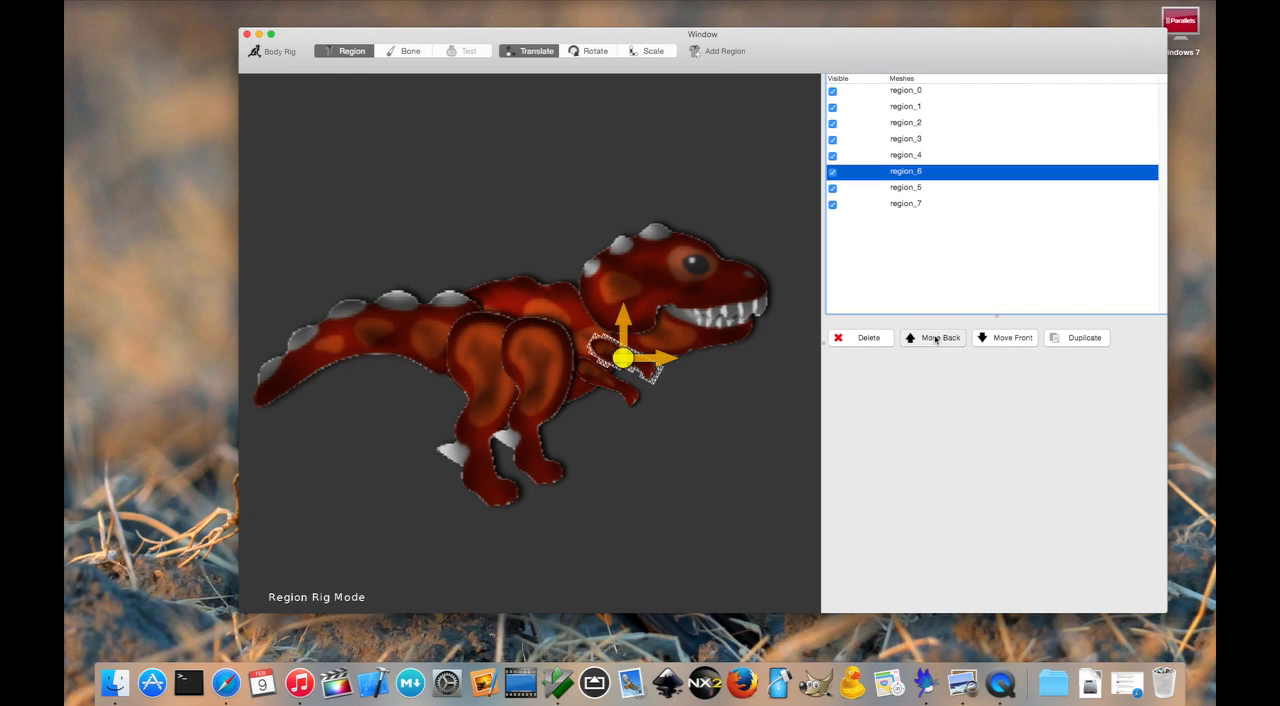
click(932, 341)
click(932, 341)
click(935, 340)
click(935, 340)
click(935, 340)
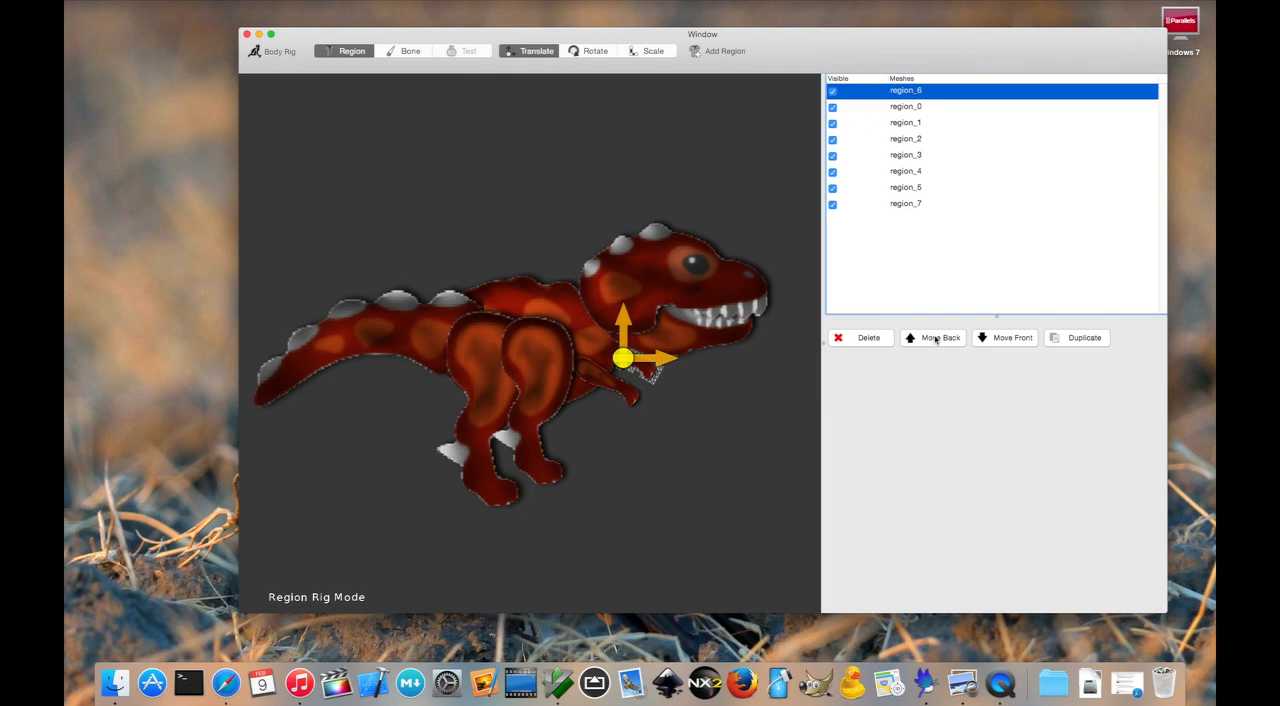
- Move the second leg region (region_7) to the very back of the draw order, behind the body and second arm
click(545, 350)
click(948, 338)
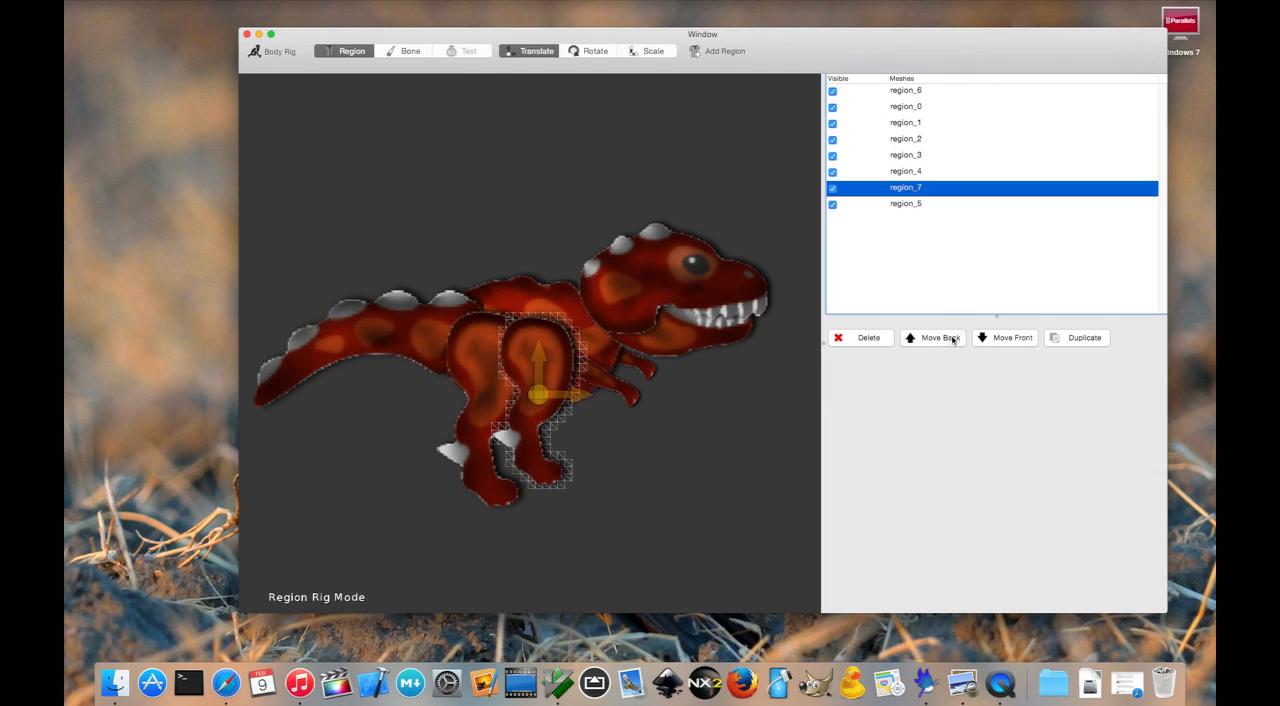
click(951, 338)
click(952, 339)
click(952, 339)
click(952, 339)
click(952, 339)
click(952, 339)
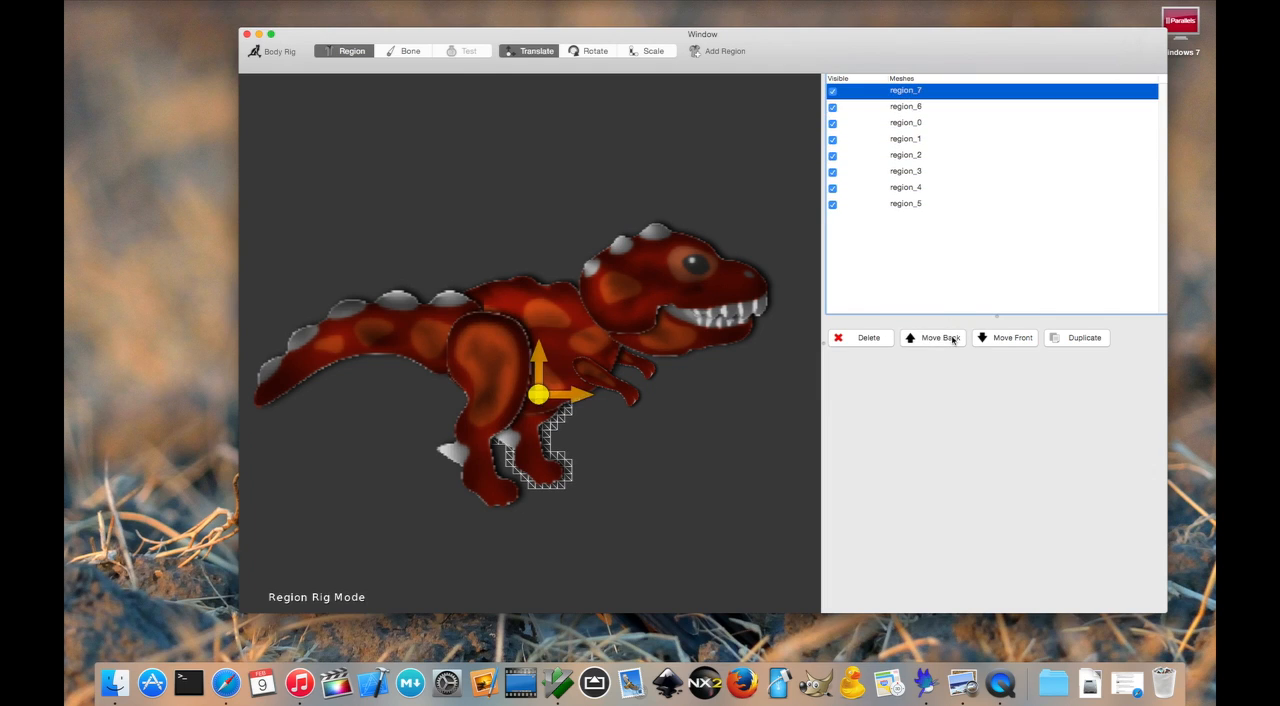
click(701, 459)
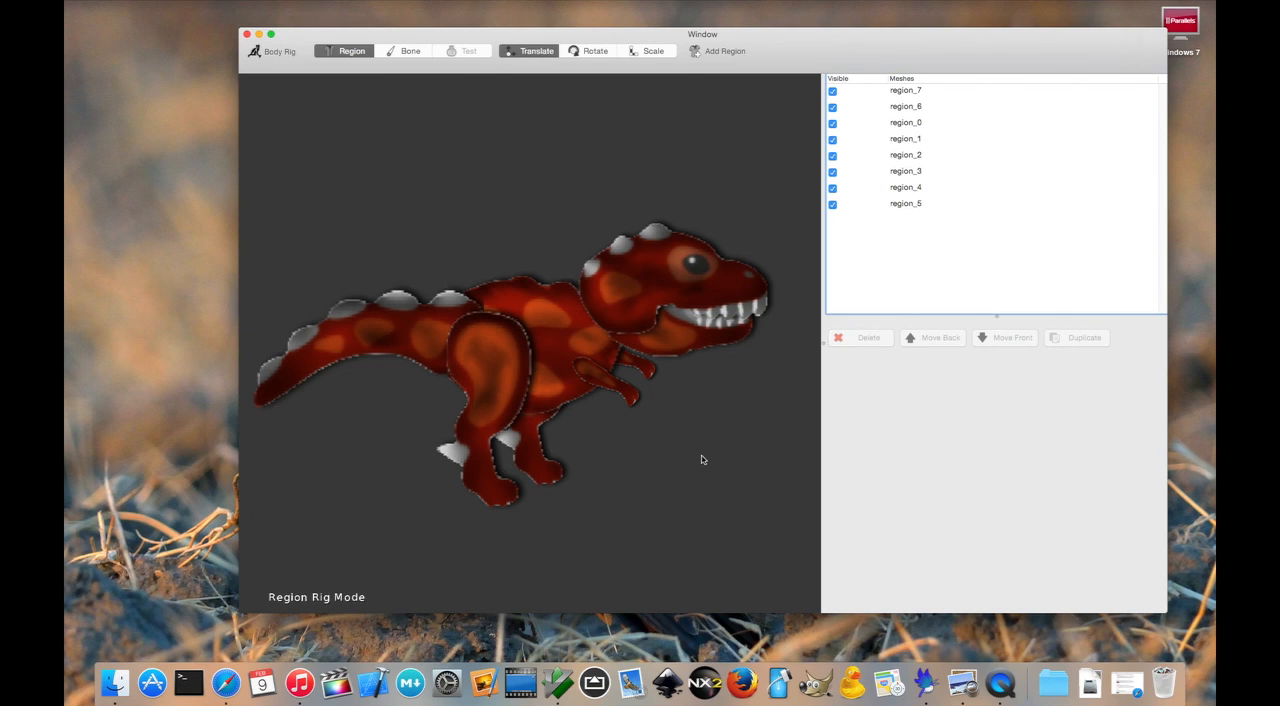
click(679, 331)
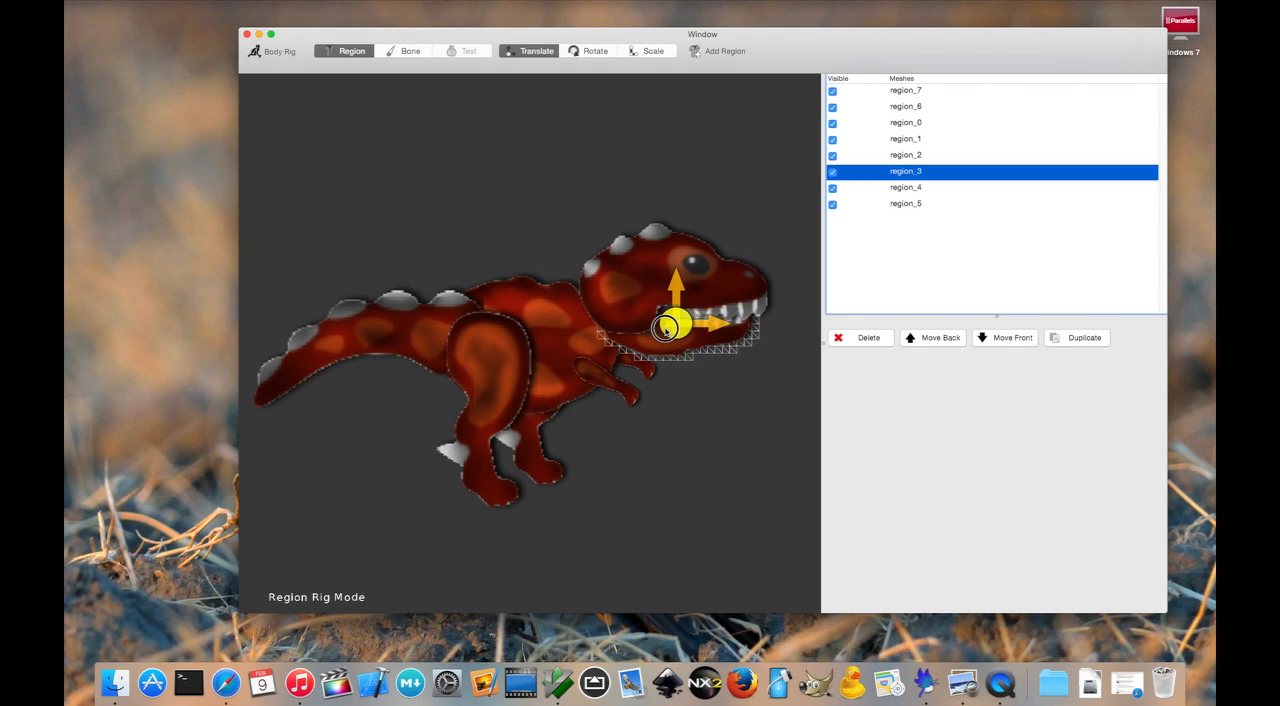
click(740, 427)
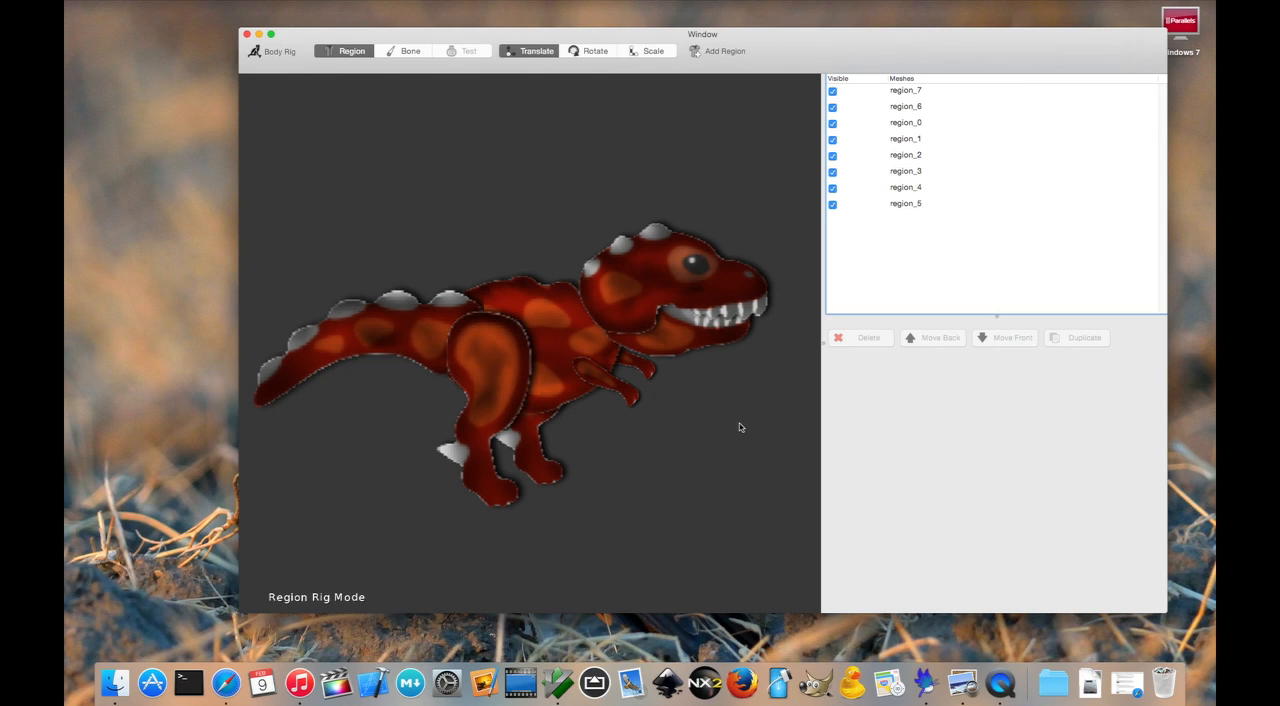
- Rename the tail region as tail and the front-most leg region as upperleg
click(378, 318)
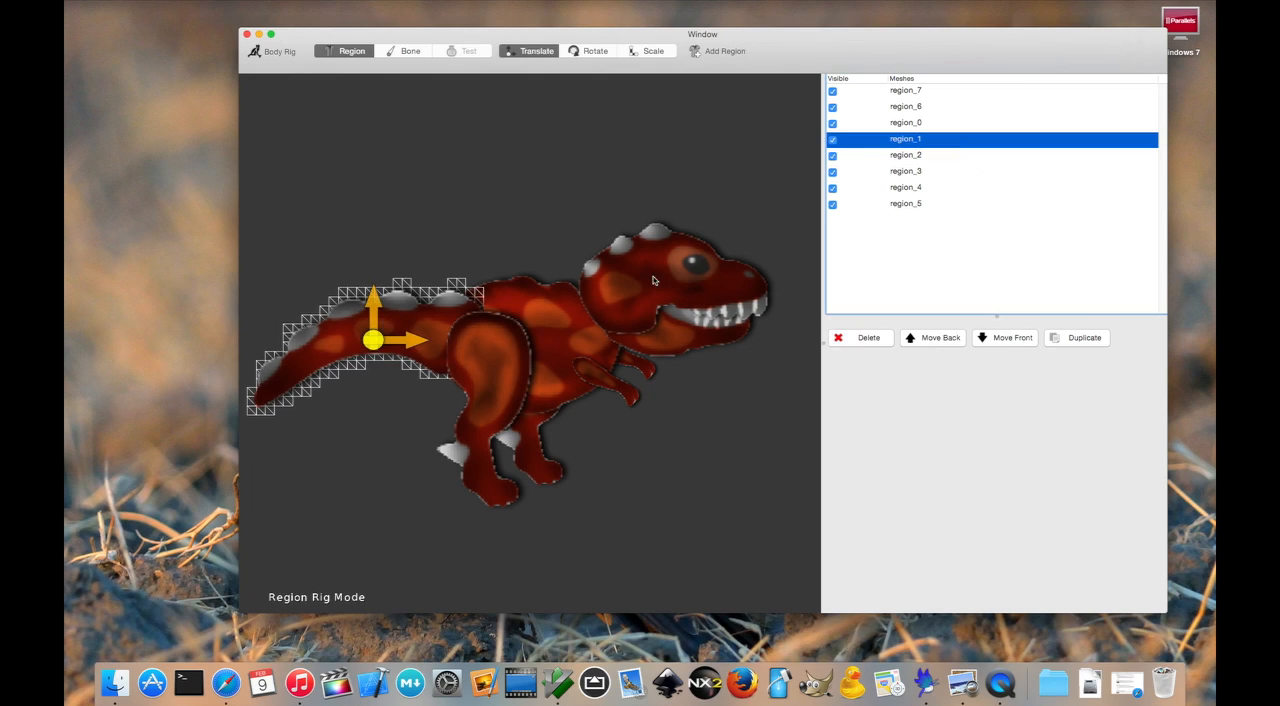
click(913, 142)
text(tail)
key(Return)
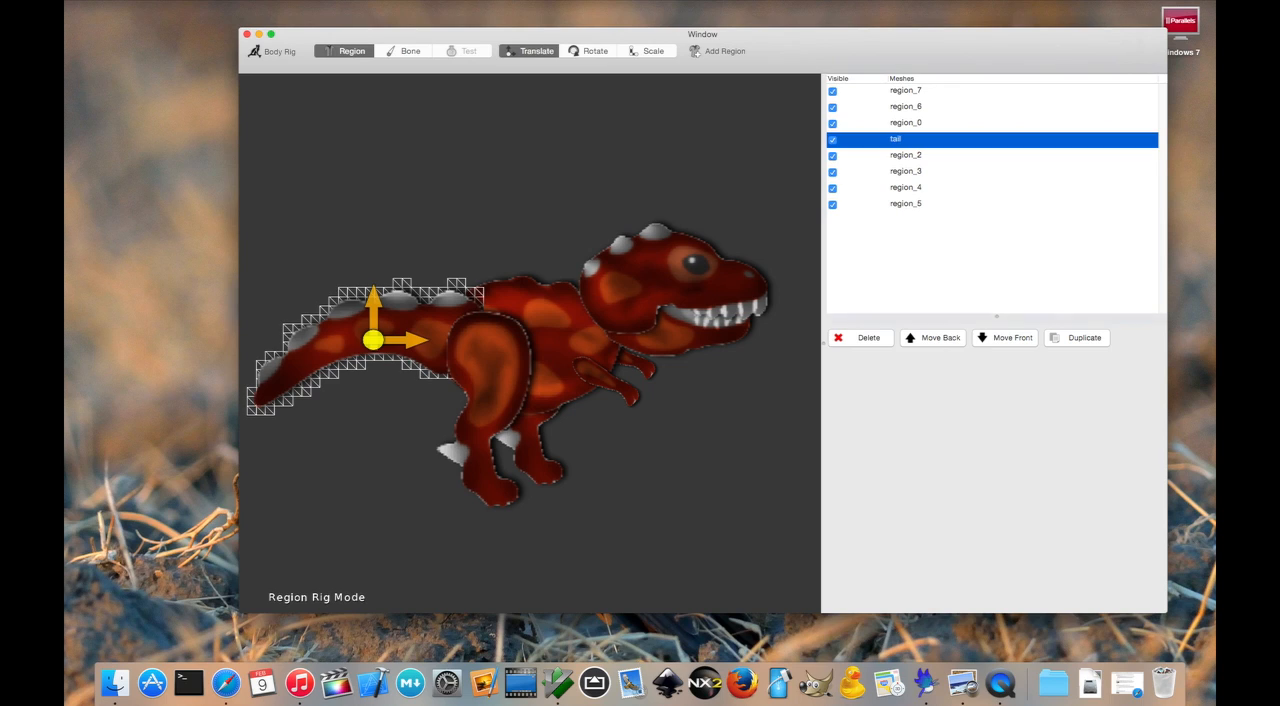
click(894, 185)
click(894, 185)
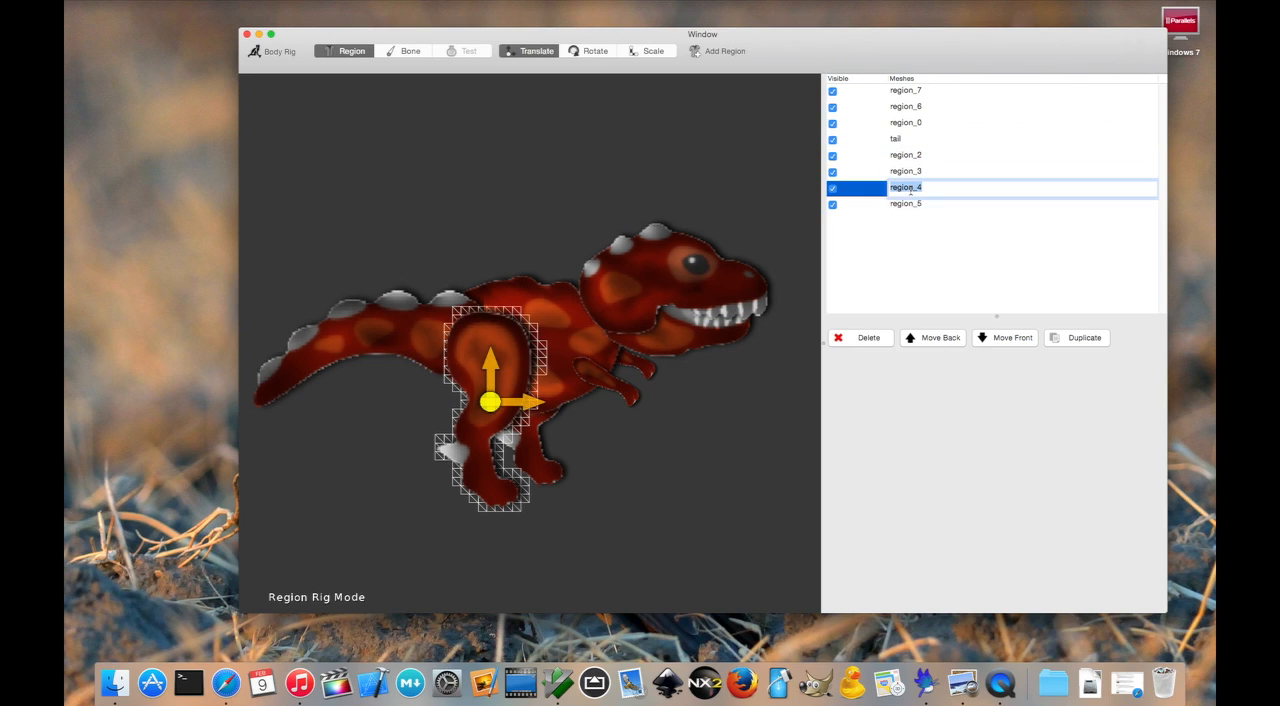
text(upperleg)
key(Return)
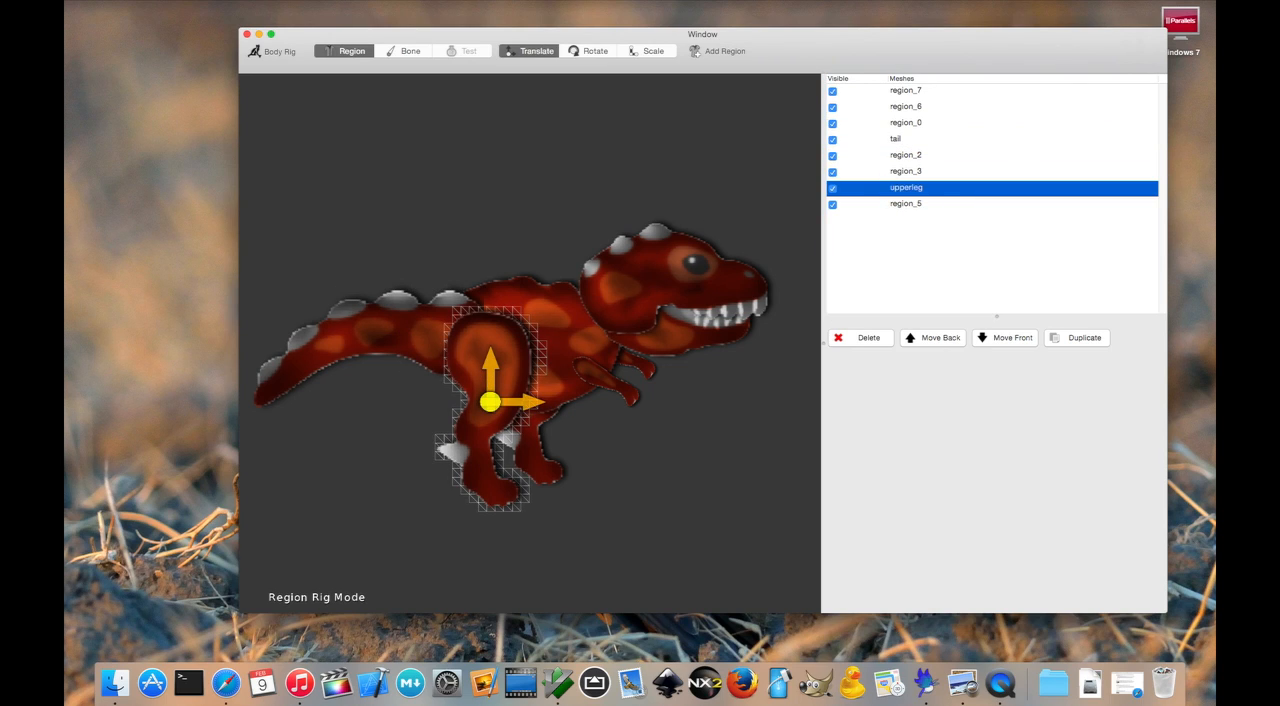
- Rename the leg region behind the body as lowerleg and the torso region as body
click(551, 463)
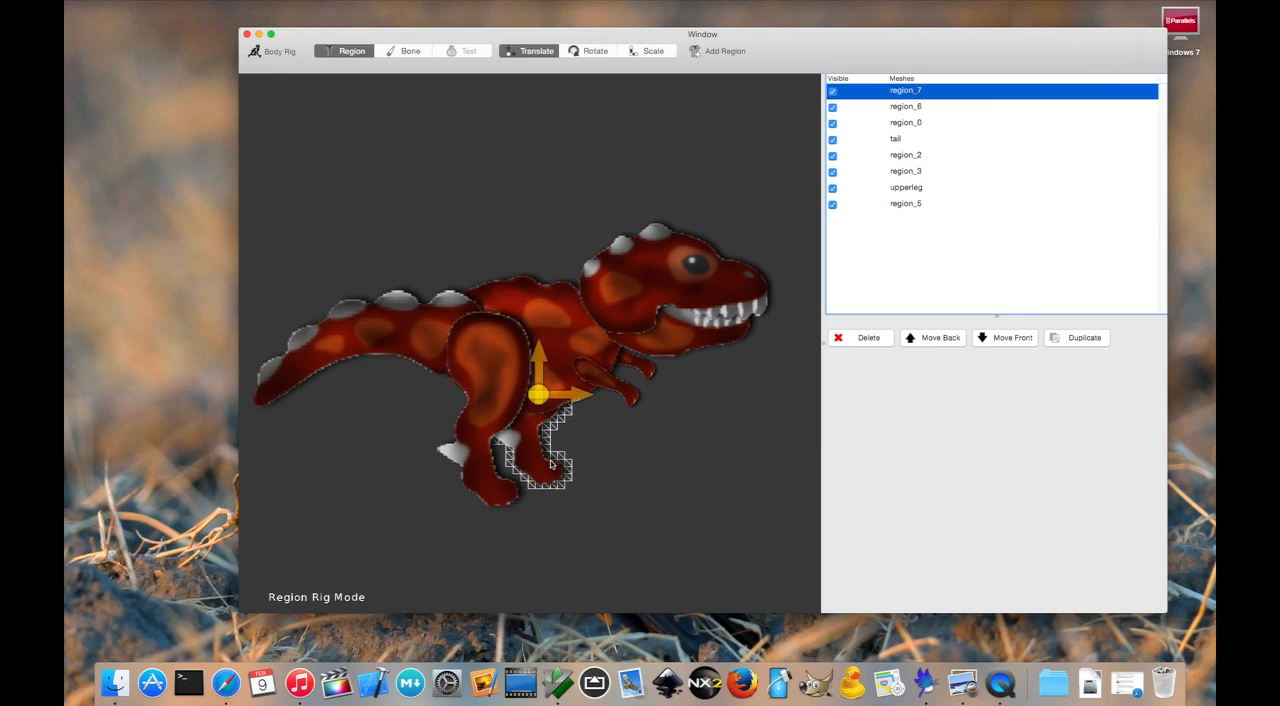
click(894, 90)
text(lower)
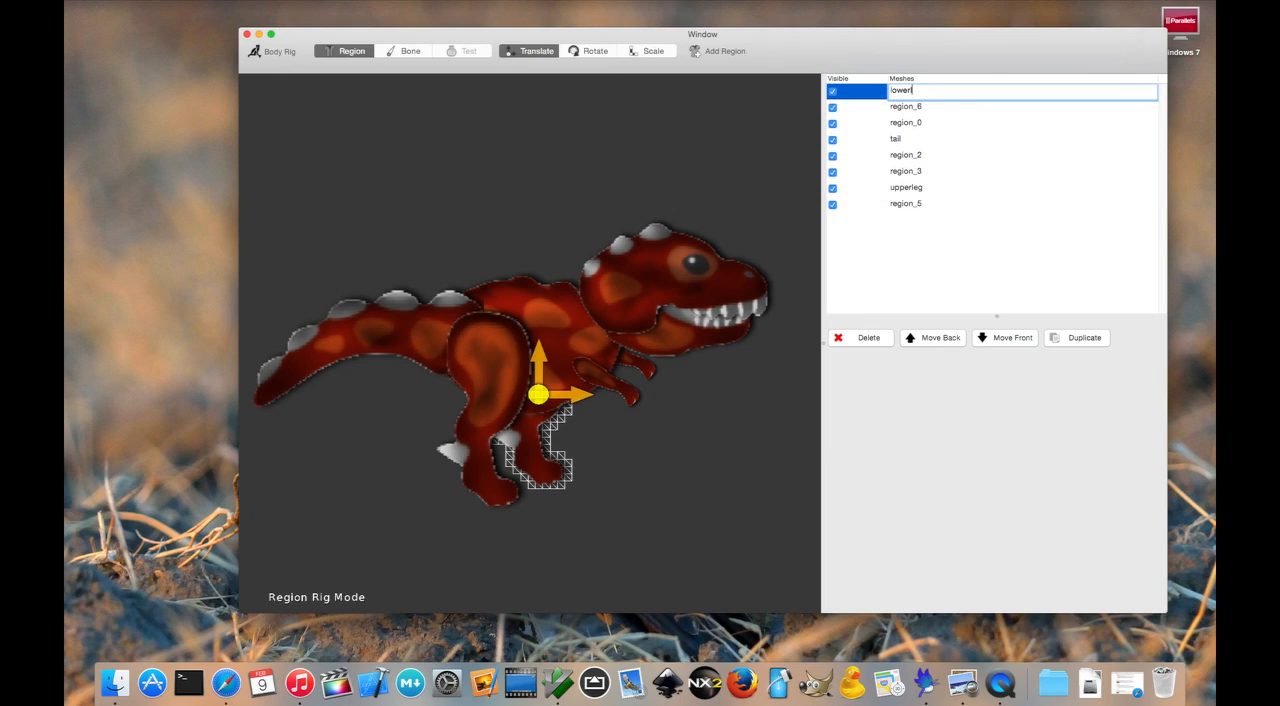
text(leg)
key(Return)
click(890, 124)
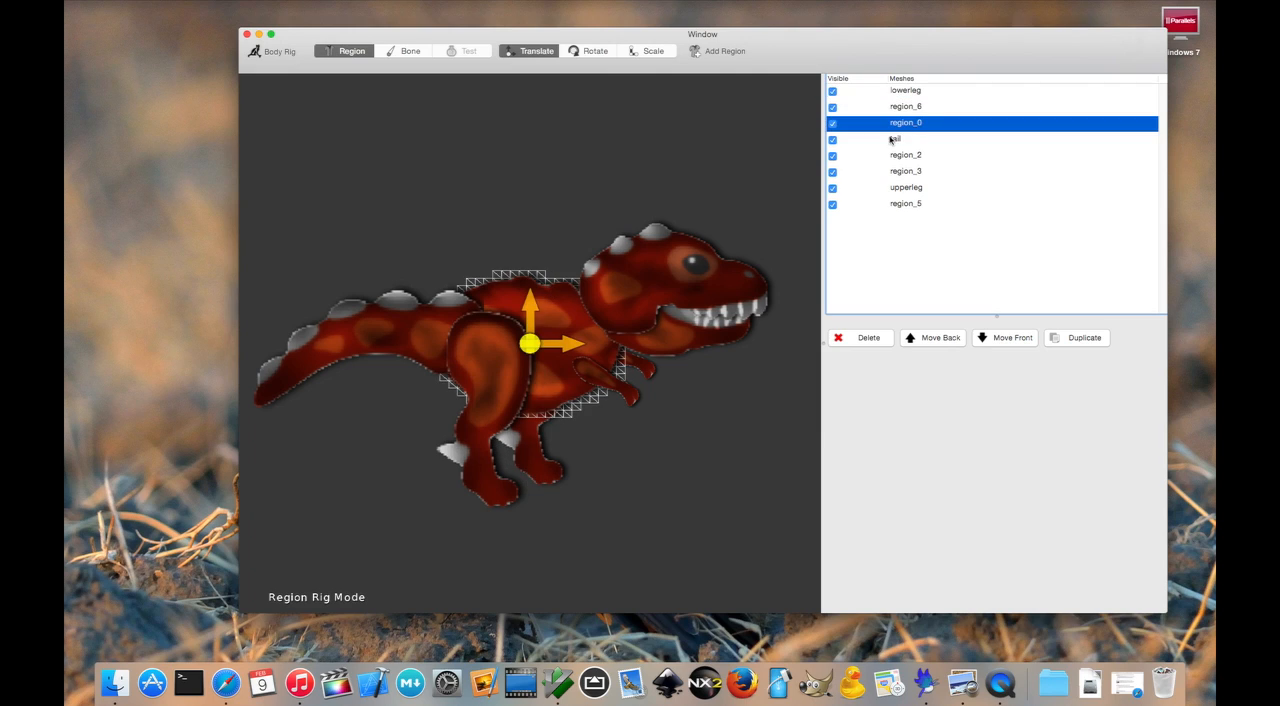
click(892, 123)
text(body)
key(Return)
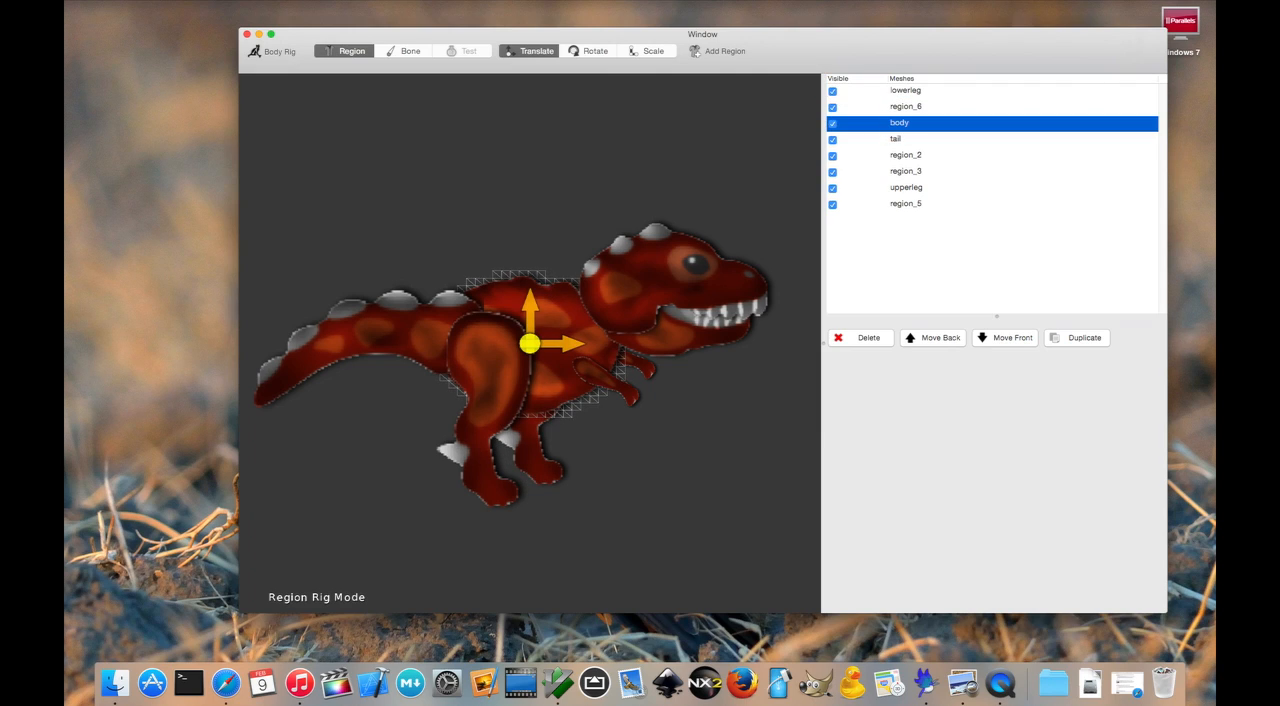
- Rename the top head region as upperhead and the jaw region as lowerhead
click(904, 204)
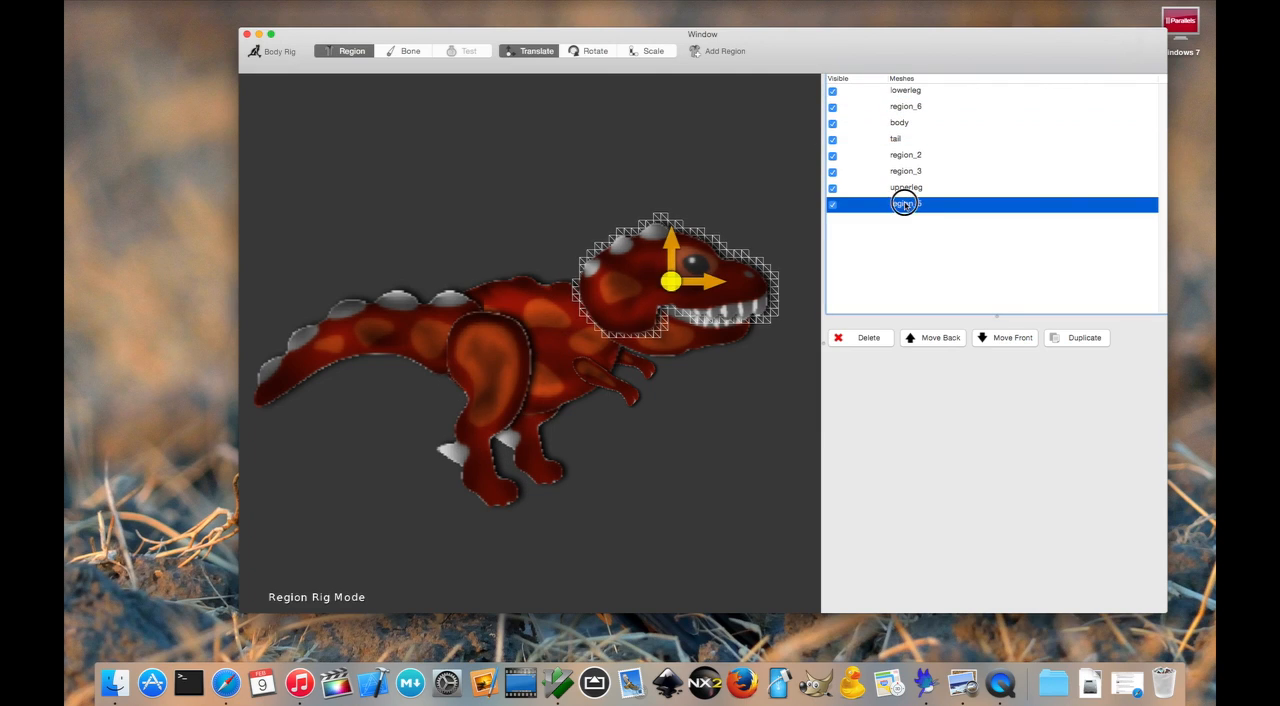
click(904, 204)
text(upperhead)
key(Return)
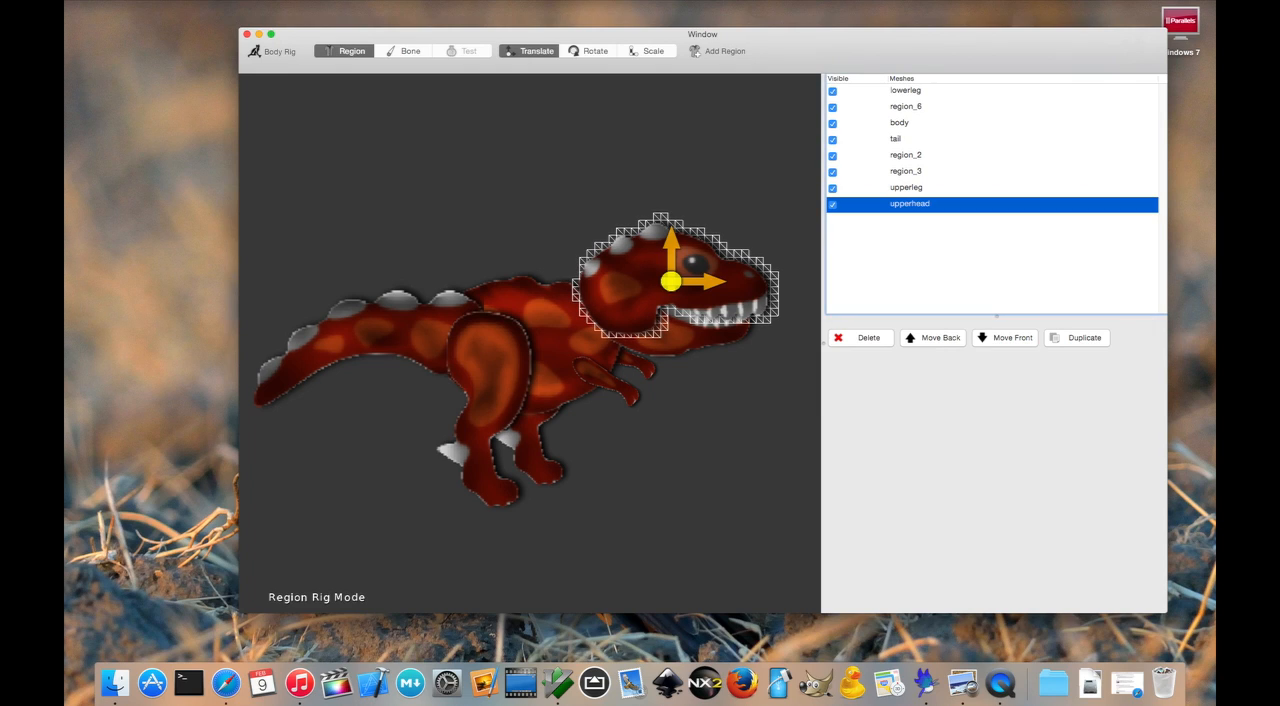
click(898, 172)
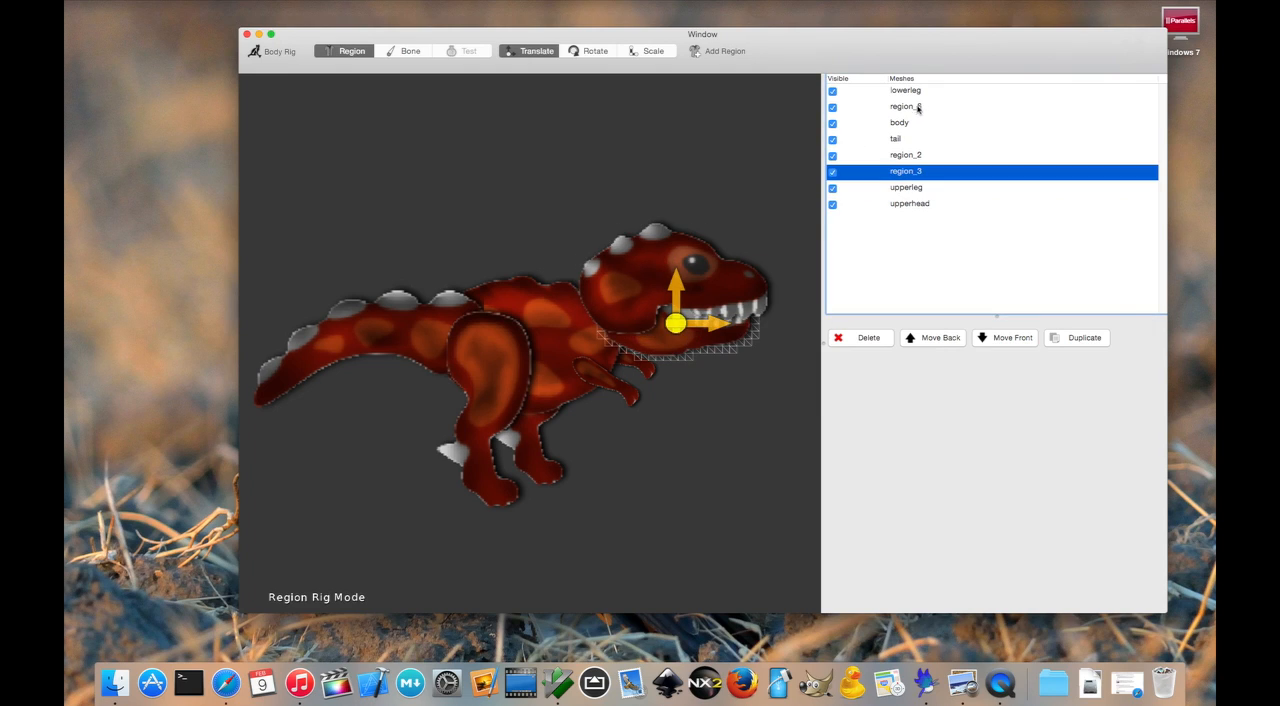
click(898, 172)
text(lowerhe)
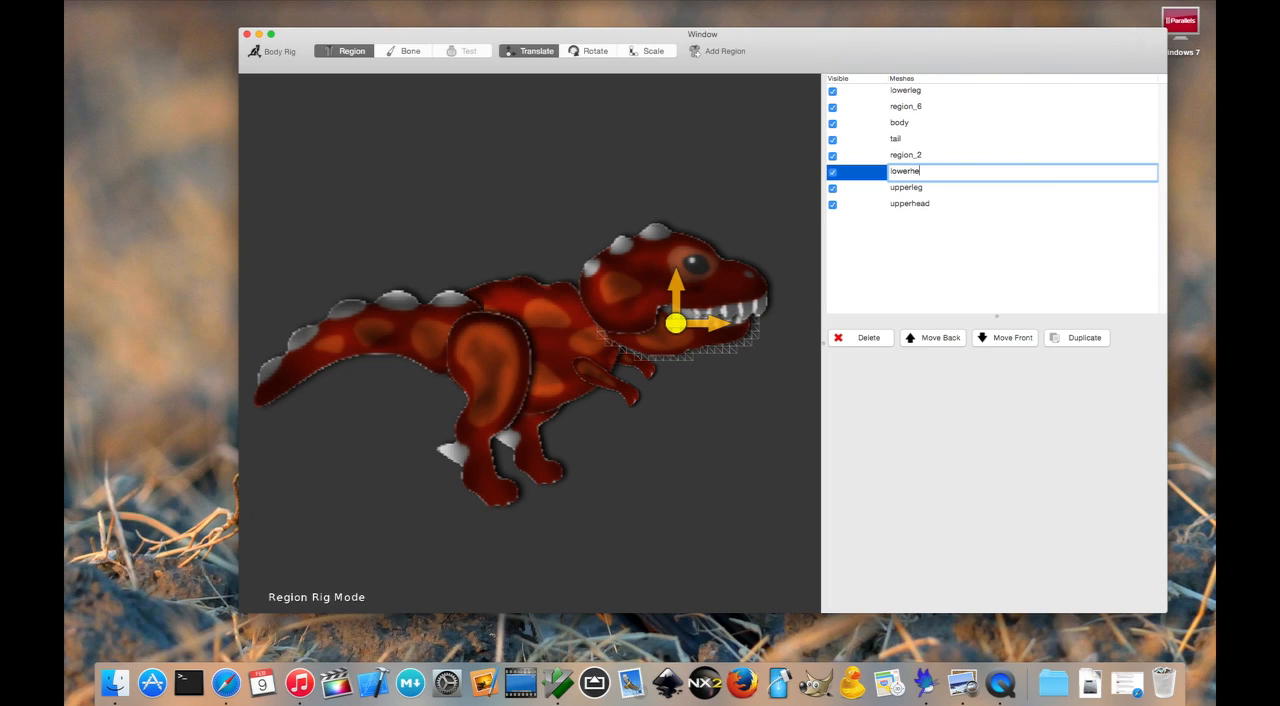
text(ad)
key(Return)
- Rename the arm region behind the body as lowerhand and the arm in front as upperhand
click(892, 110)
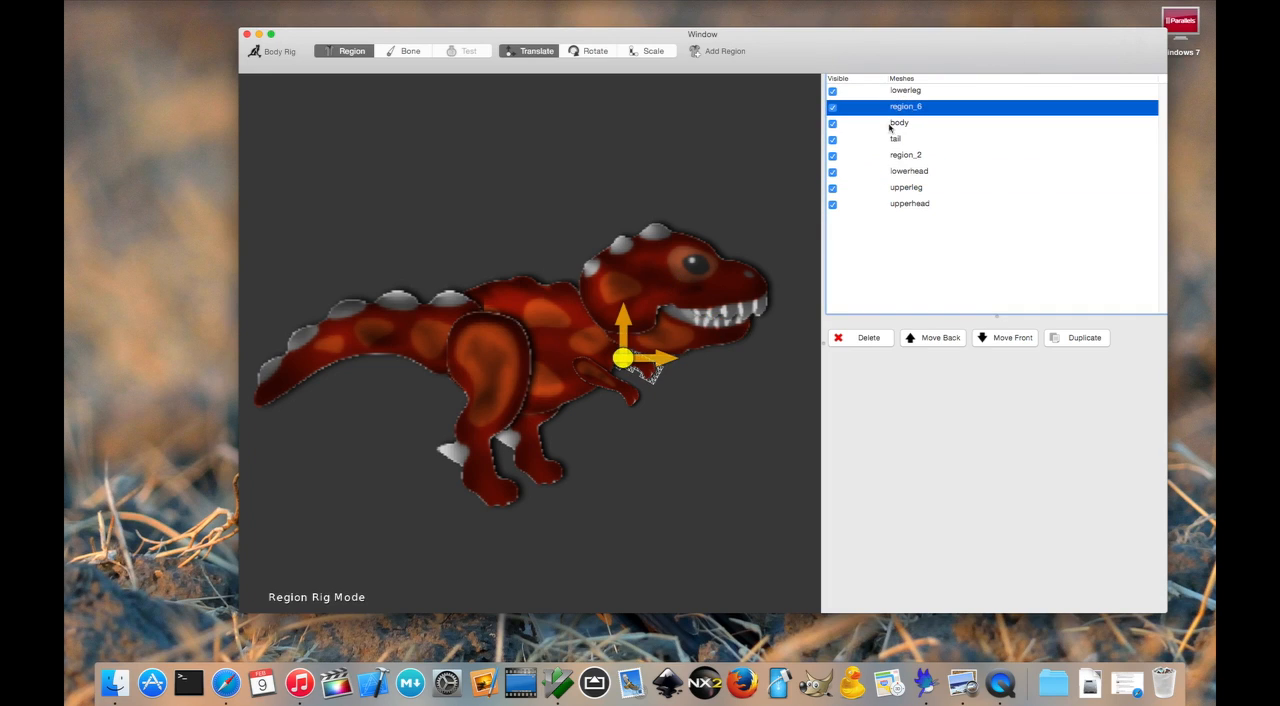
click(905, 107)
key(BackSpace)
text(lower)
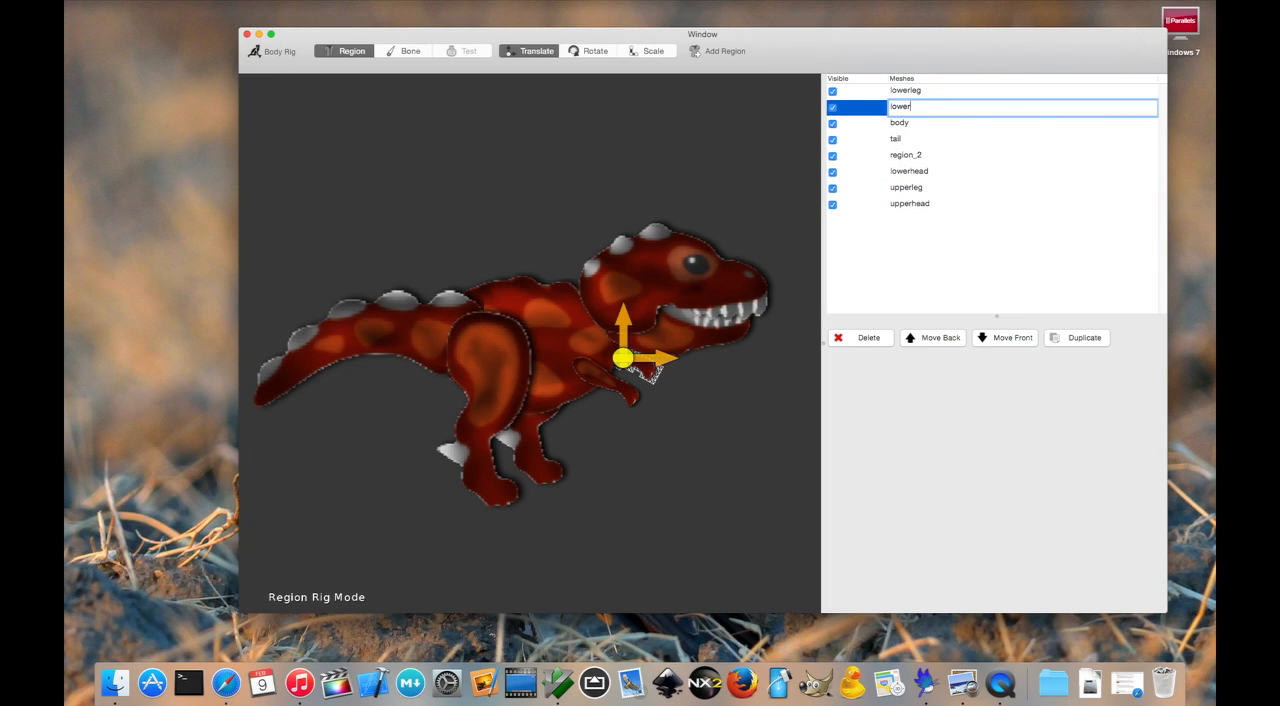
text(hand)
key(Return)
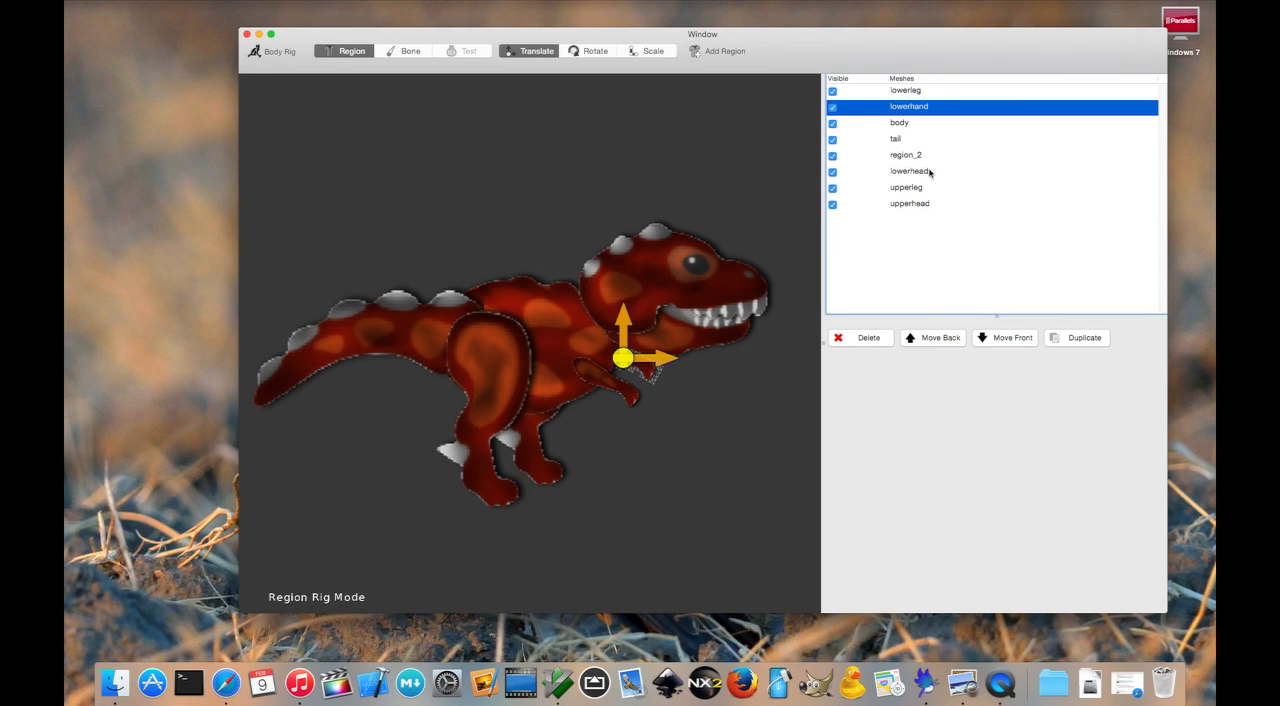
click(918, 156)
click(917, 155)
text(upperha)
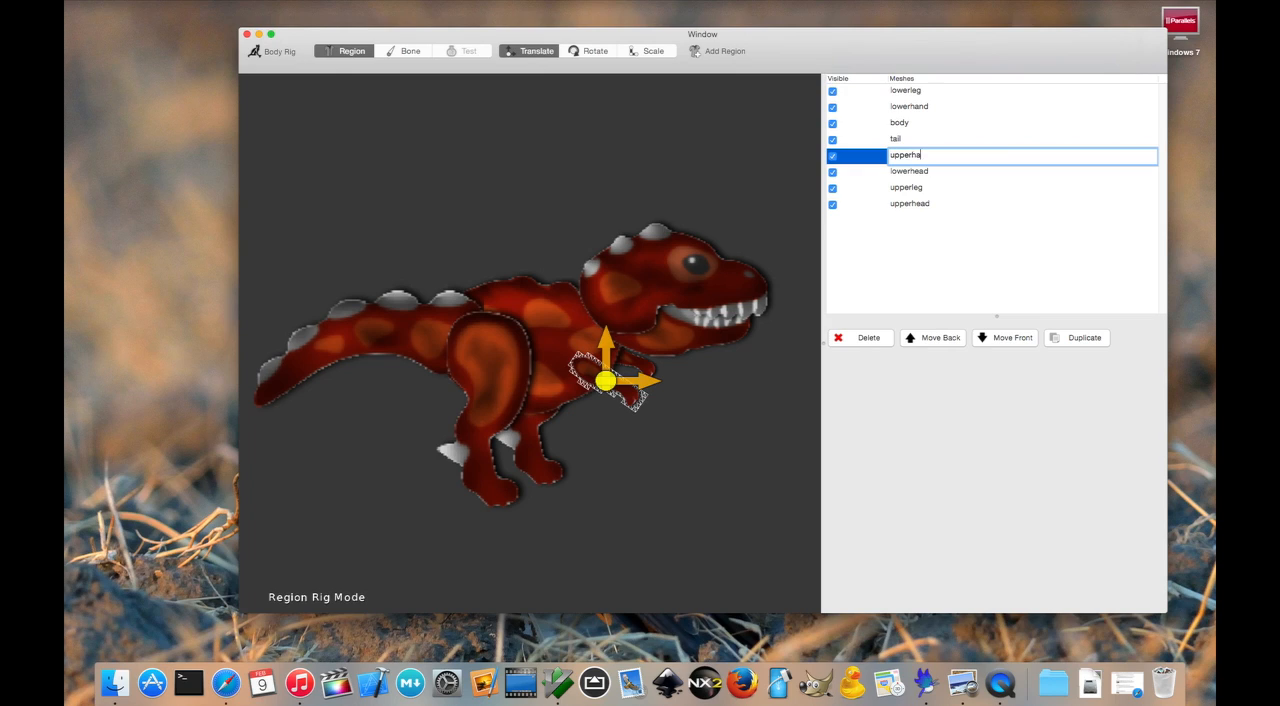
text(nd)
key(Return)
click(622, 194)
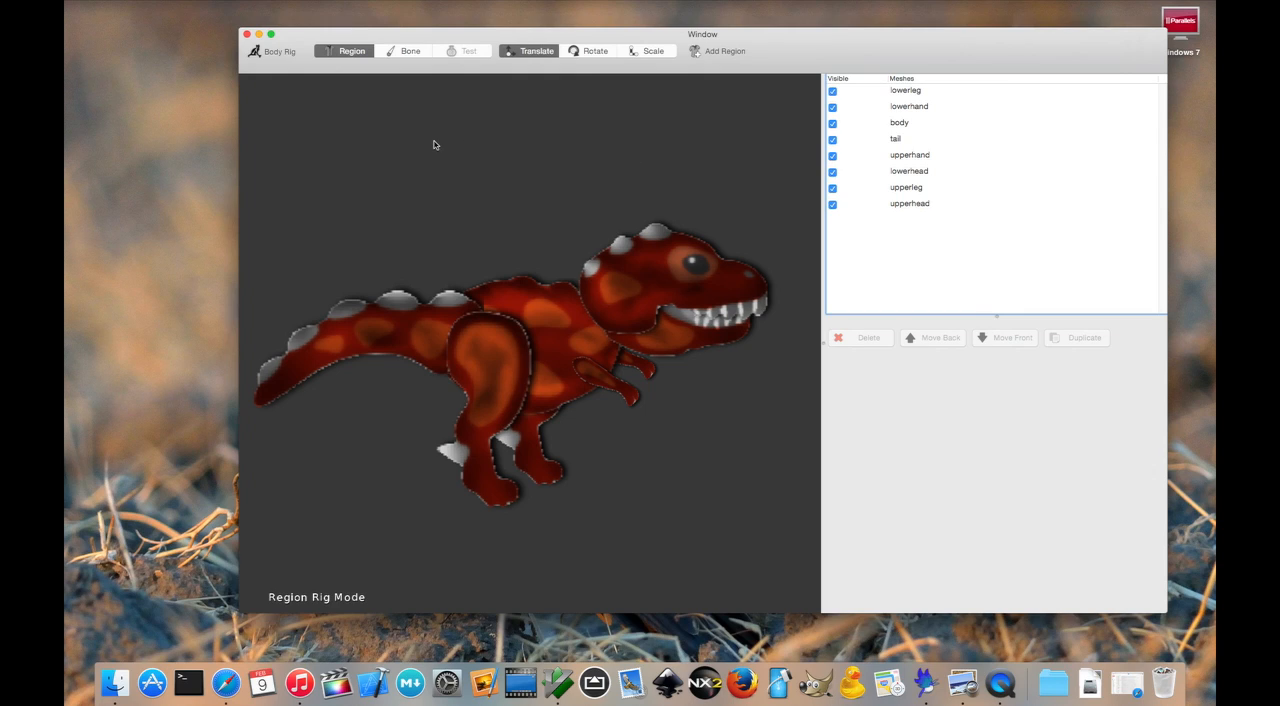
- In bone rigging mode, create a chain of two bones along the body from the hip to the neck, plus one through the upper head
click(409, 51)
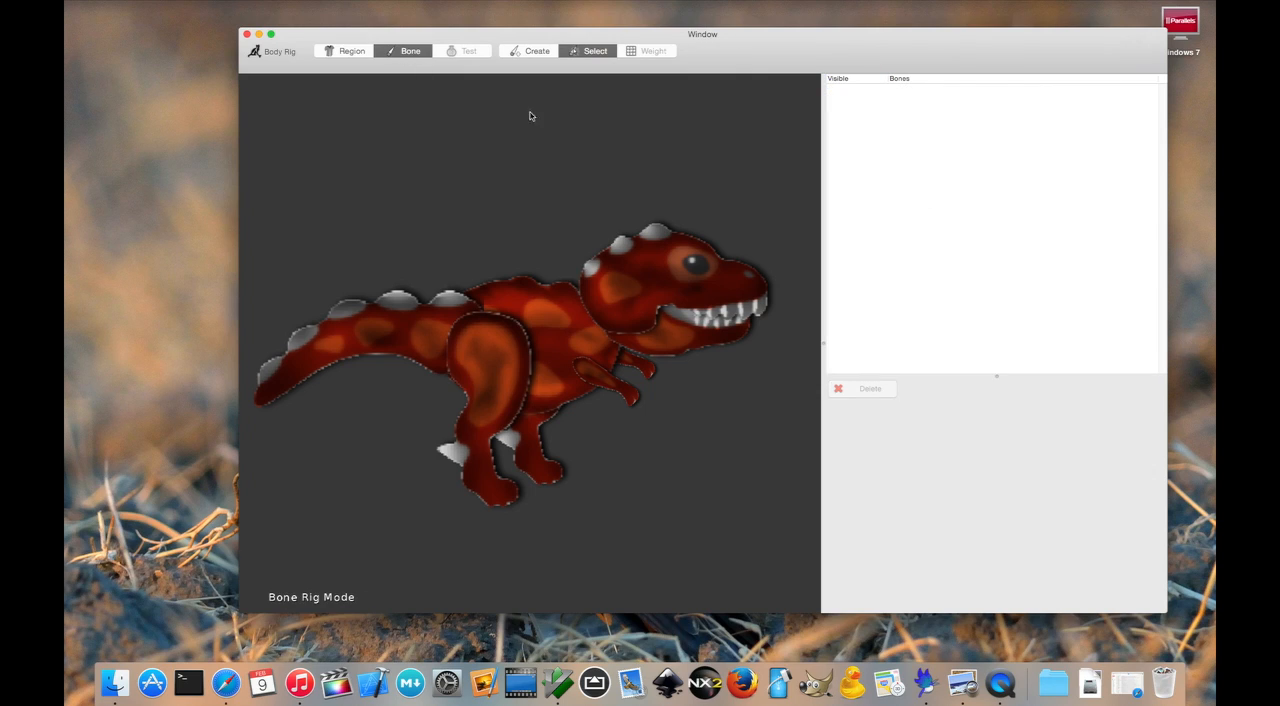
click(535, 52)
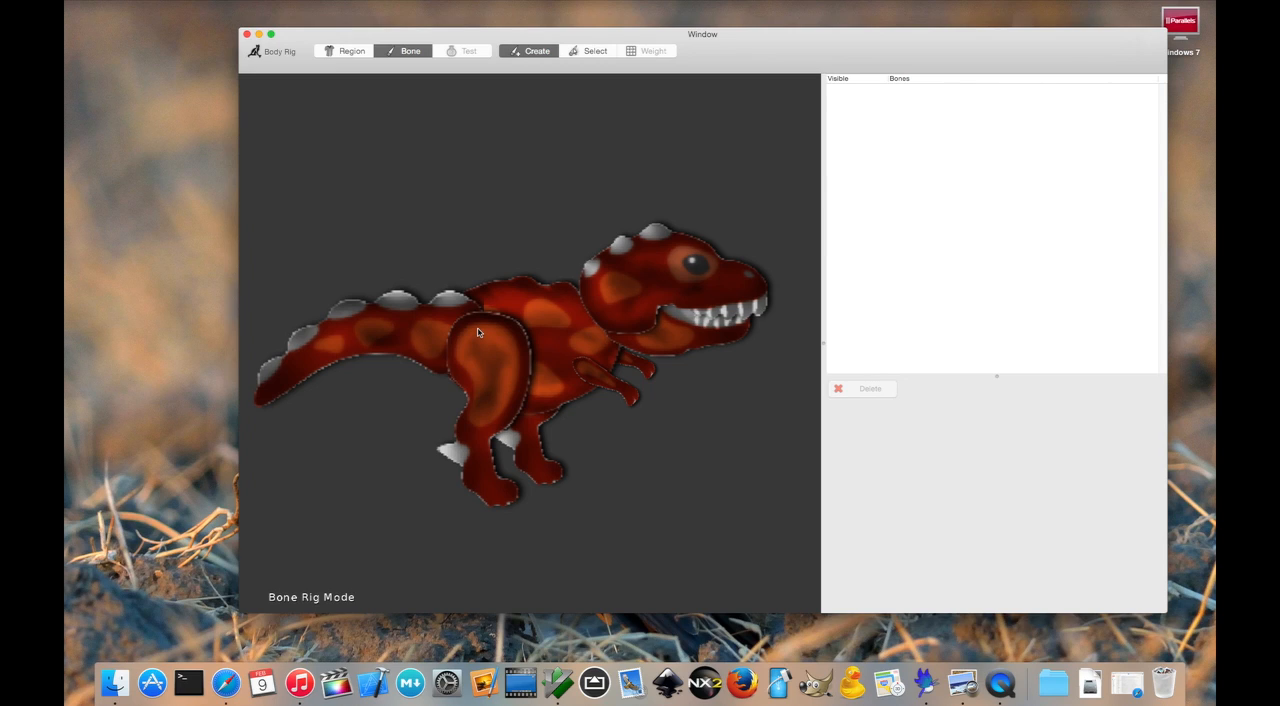
drag(478, 333, 590, 319)
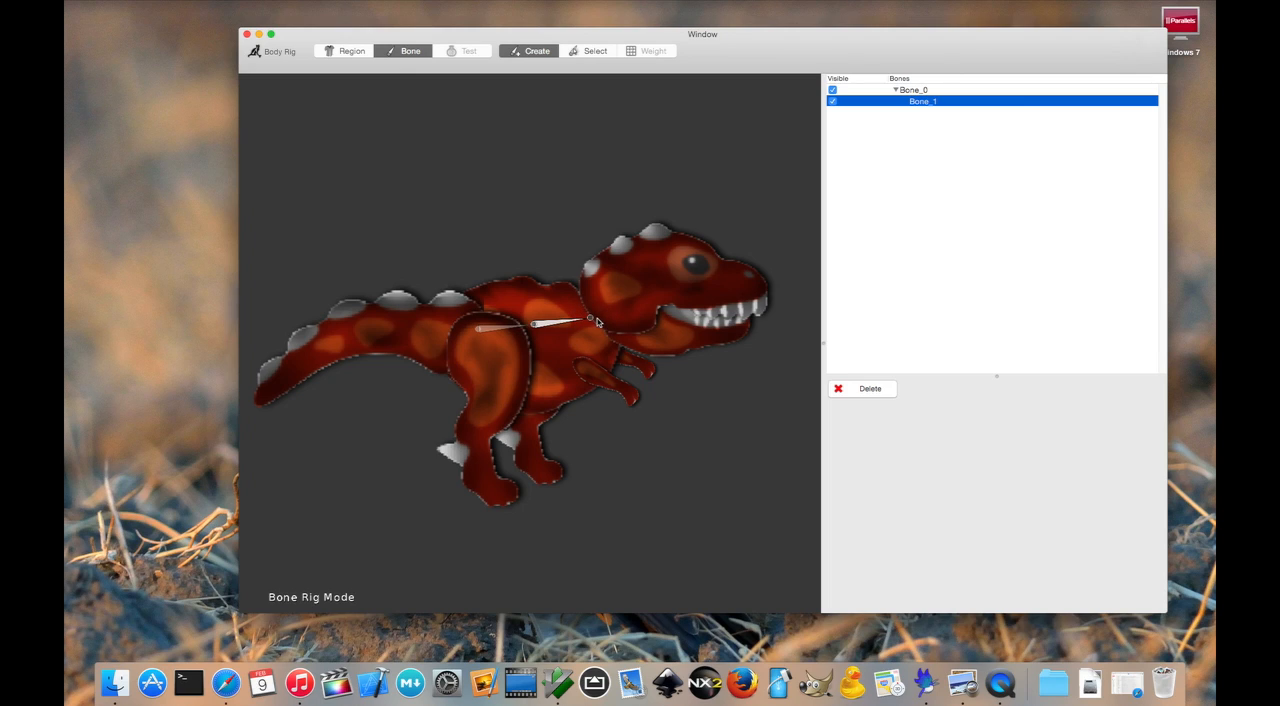
drag(594, 319, 752, 280)
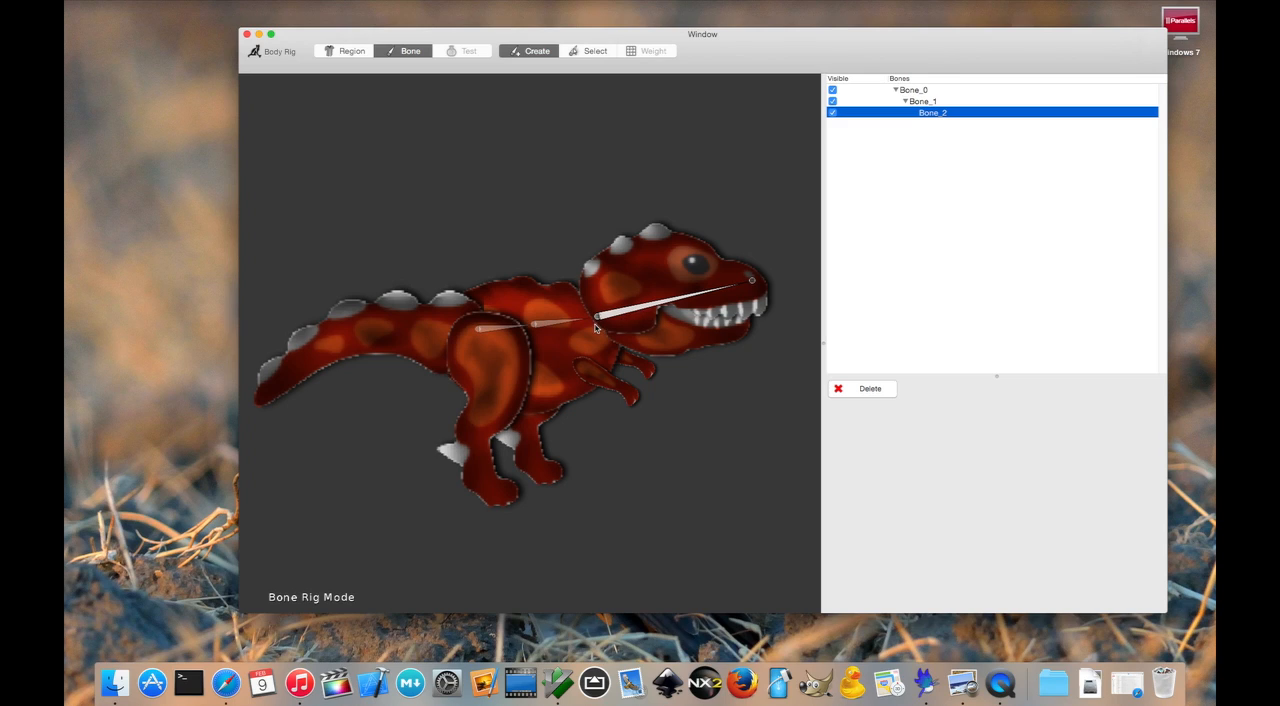
- Add a bone along the lower jaw as a second child of the front body bone (Bone_1)
click(590, 52)
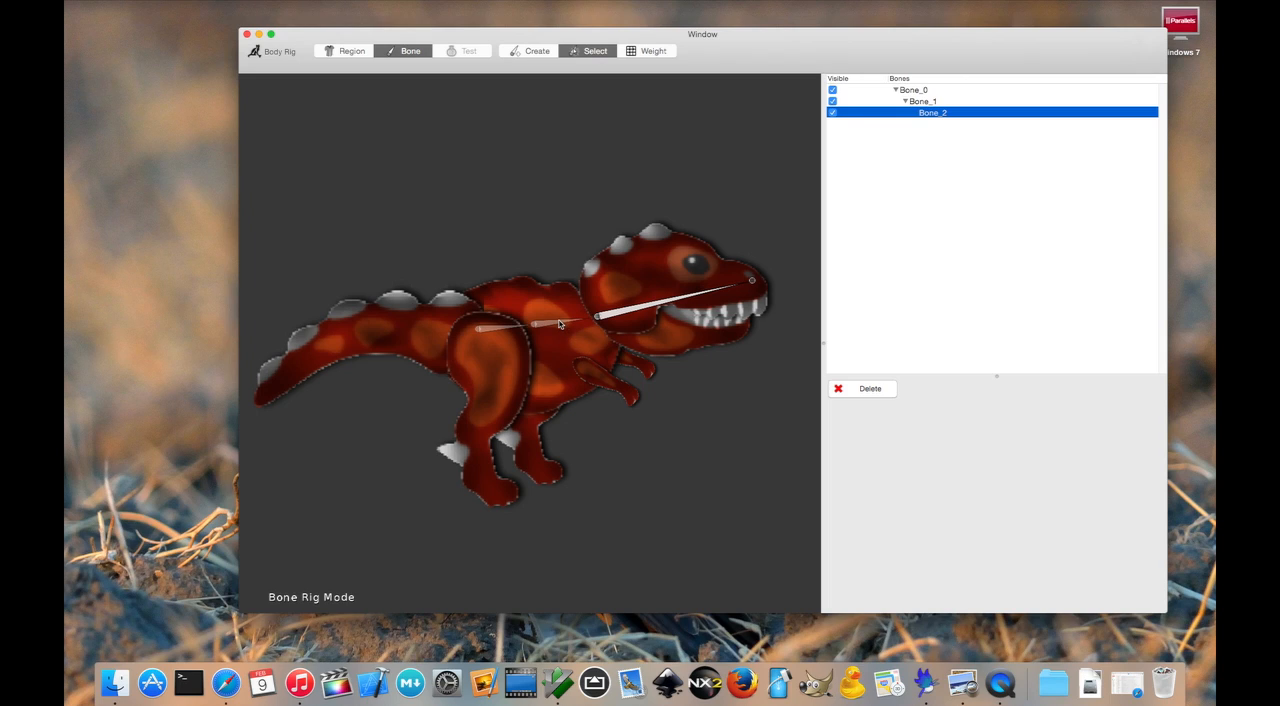
click(559, 323)
click(524, 50)
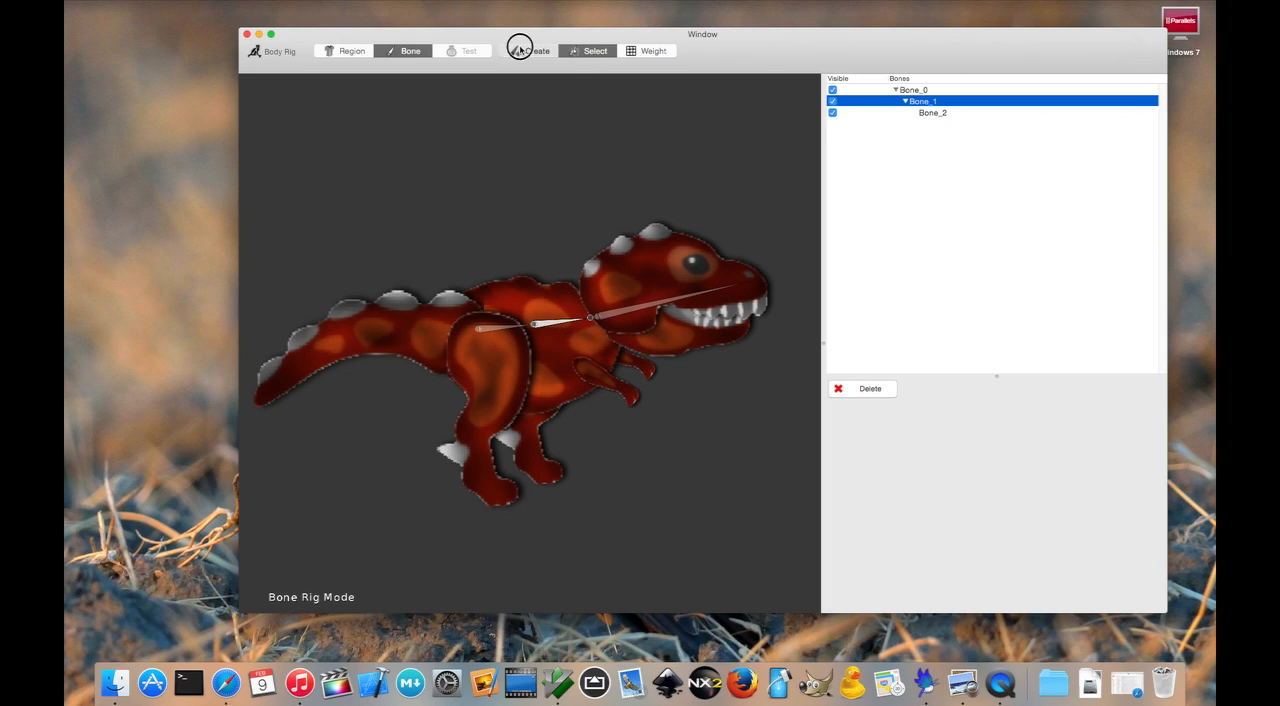
drag(608, 330, 745, 337)
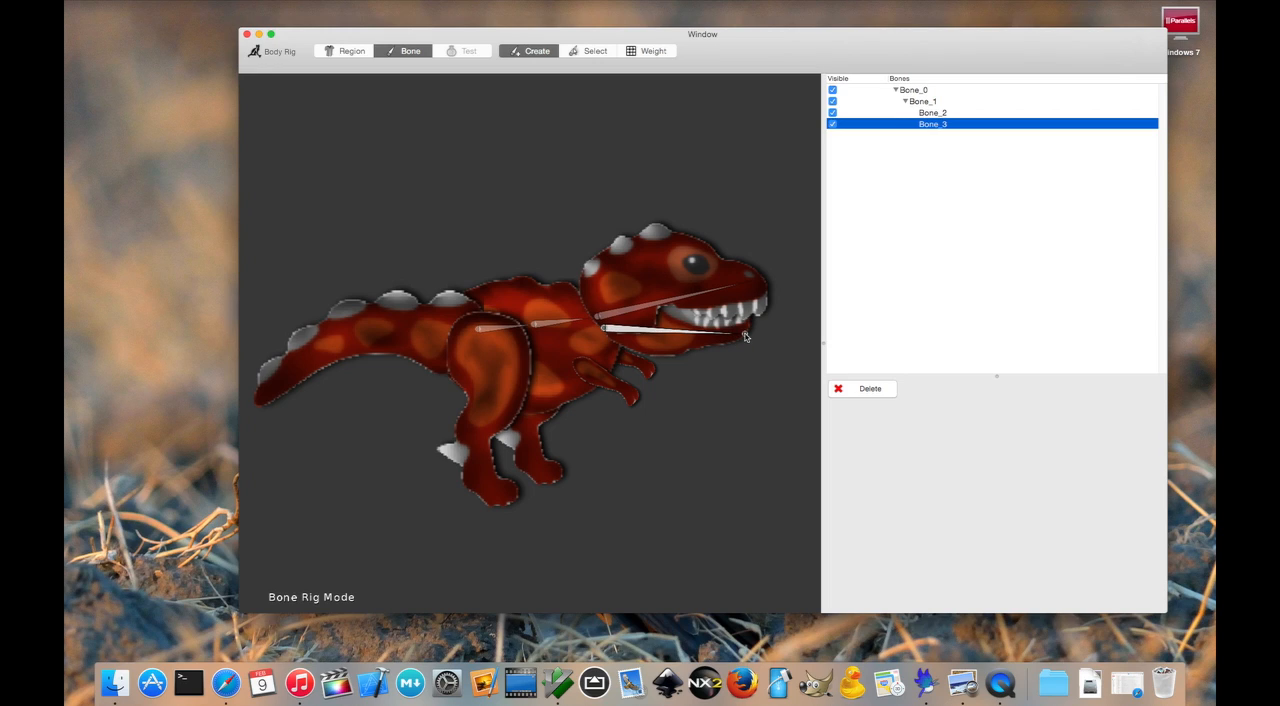
click(595, 52)
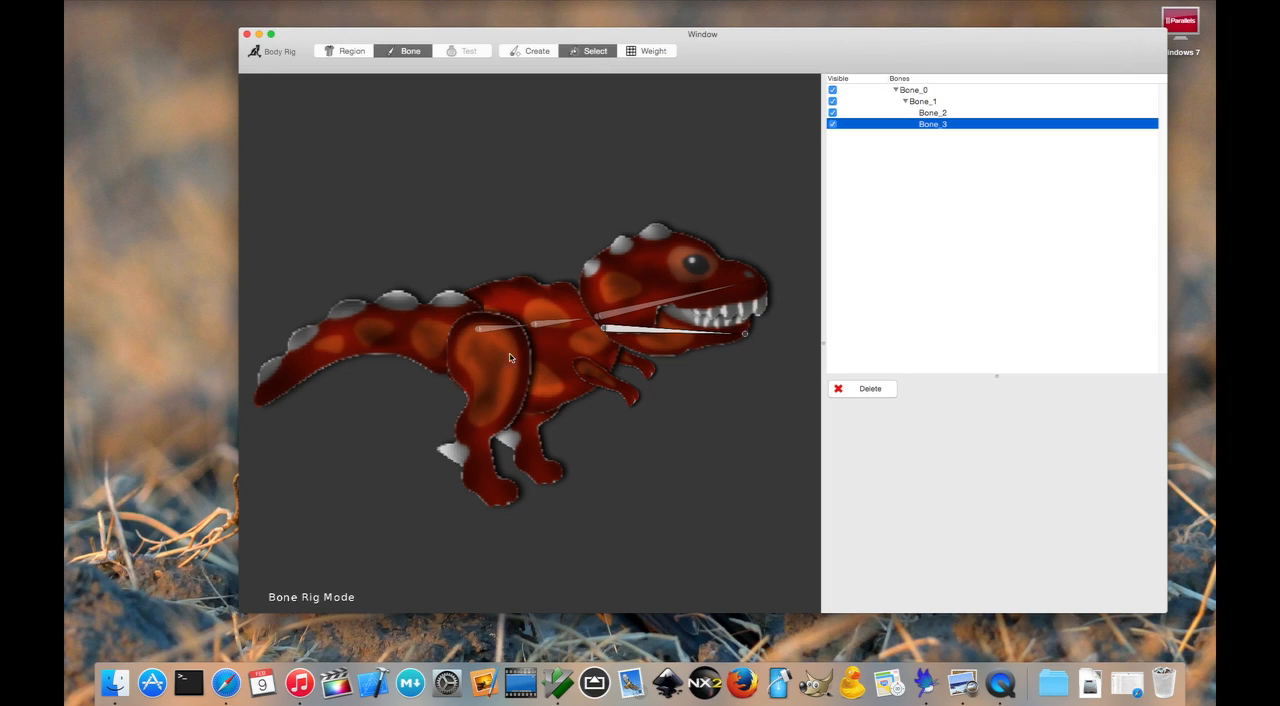
- Create a chain of five bones from the hip to the tail tip, parented to the rear body bone (Bone_0)
click(505, 325)
click(537, 51)
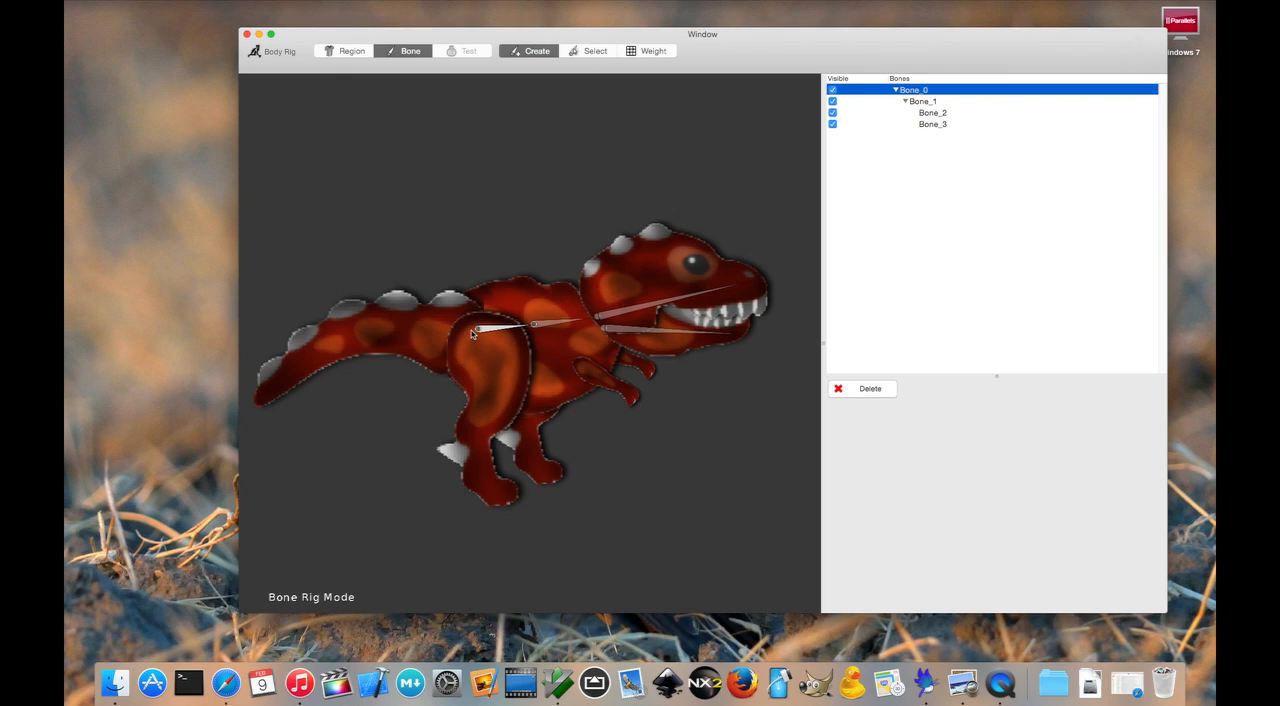
mouse_move(471, 330)
mouse_down()
mouse_move(358, 332)
mouse_move(302, 350)
mouse_move(258, 395)
mouse_up()
- Create a chain of three bones down the leg in front of the body, from thigh to foot, as a child of Bone_0
click(590, 51)
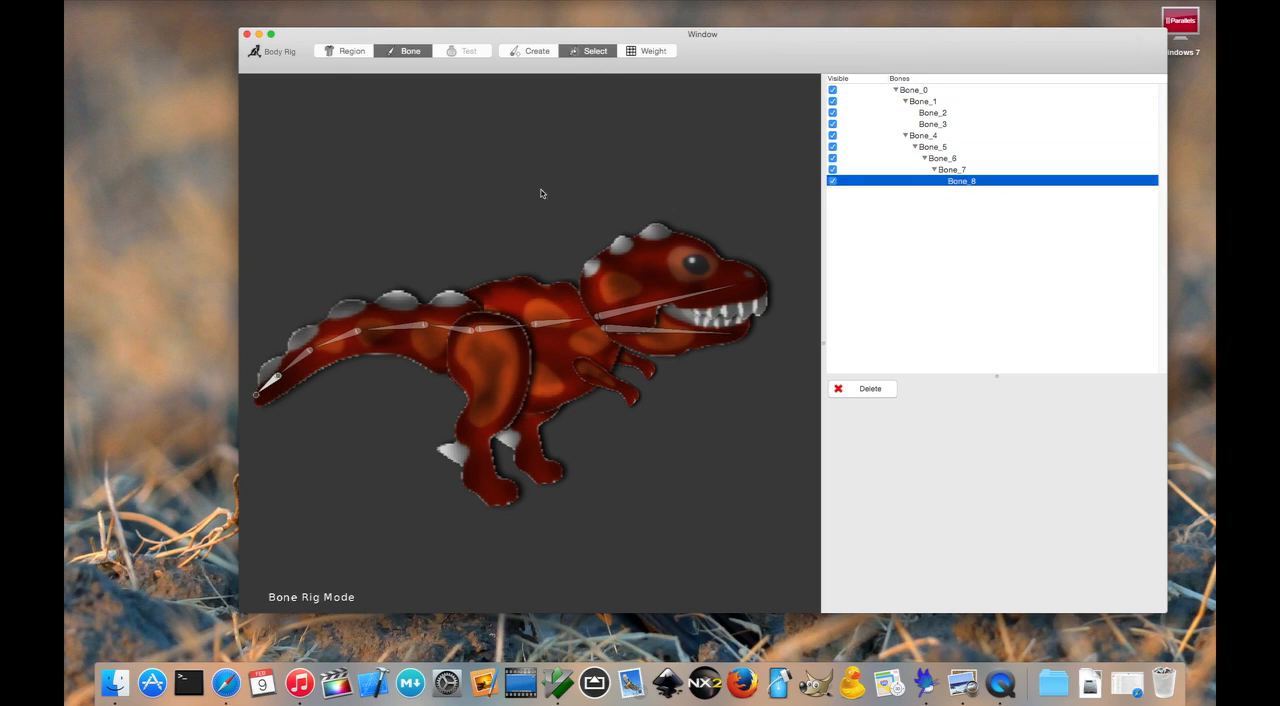
click(503, 331)
click(543, 53)
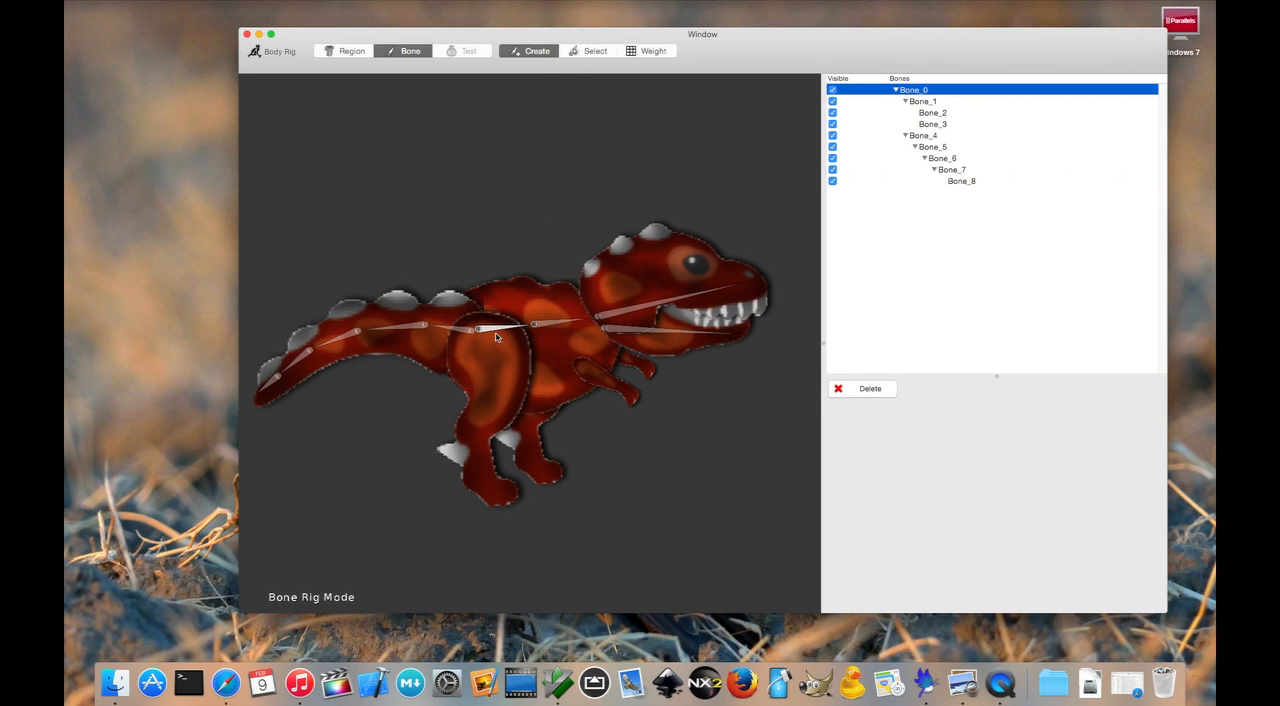
drag(496, 337, 494, 405)
mouse_move(494, 405)
mouse_down()
mouse_move(462, 443)
mouse_move(509, 512)
mouse_up()
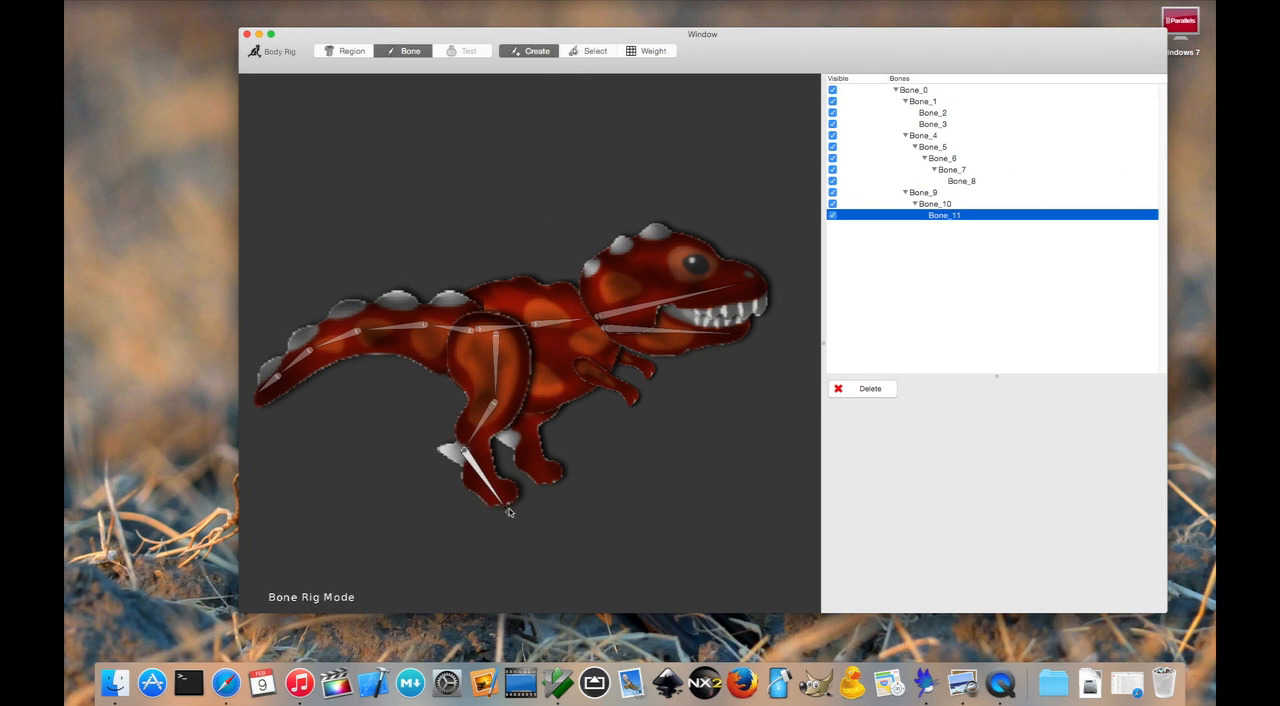
- Create a chain of three bones down the leg behind the body, parented to the front body bone (Bone_1)
click(590, 51)
click(560, 324)
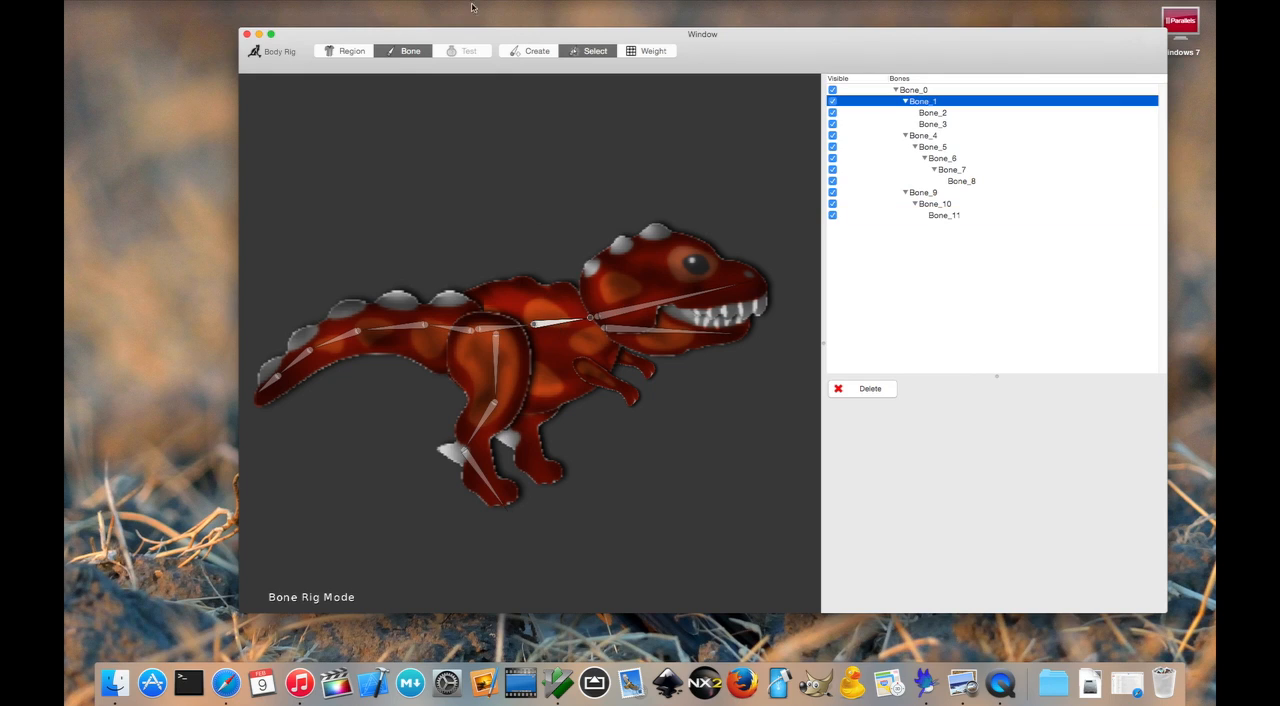
click(533, 53)
mouse_move(547, 341)
mouse_down()
mouse_move(528, 440)
mouse_move(555, 484)
mouse_up()
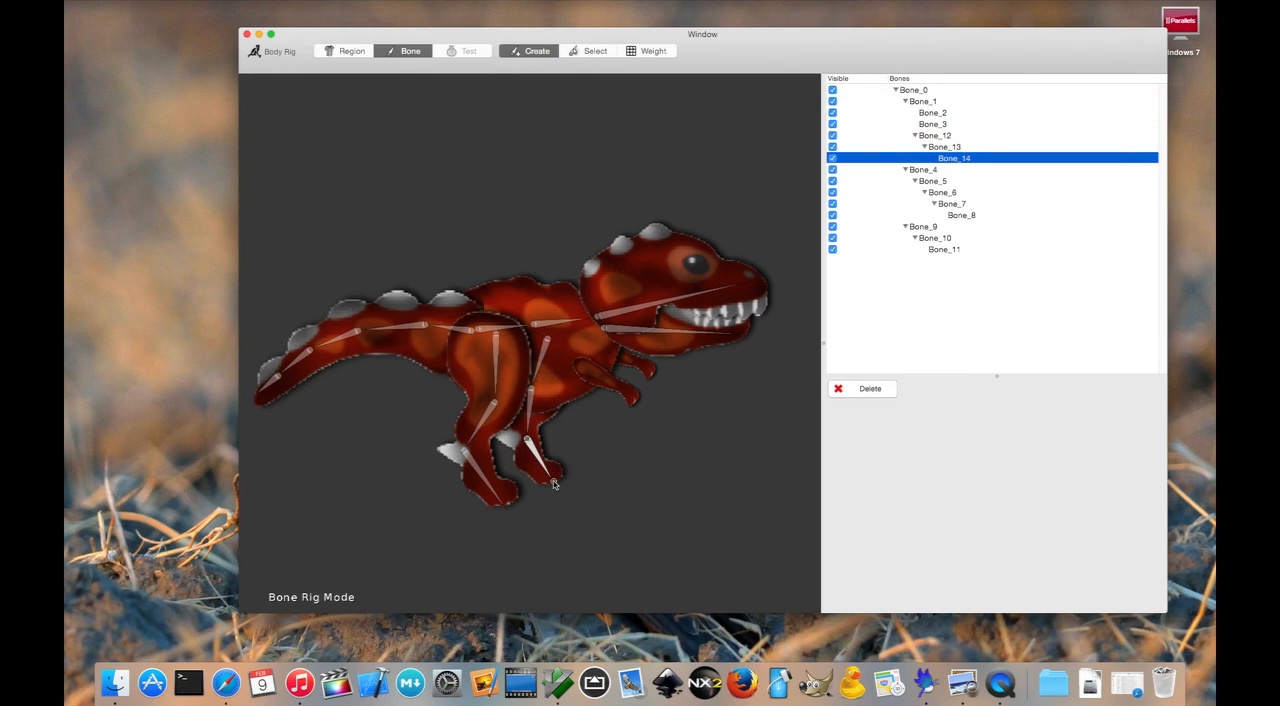
- Create a two-bone chain along each of the two arms, both parented to the front body bone (Bone_1)
click(600, 51)
click(574, 320)
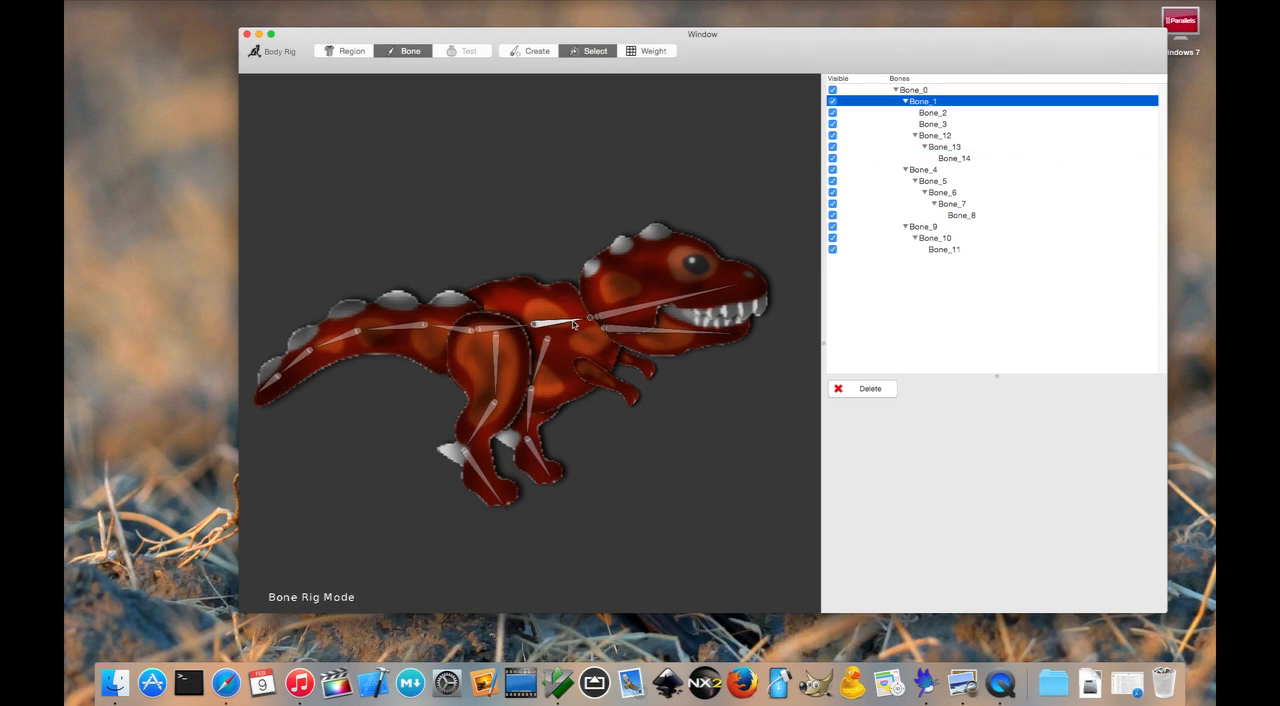
click(534, 51)
drag(572, 346, 636, 400)
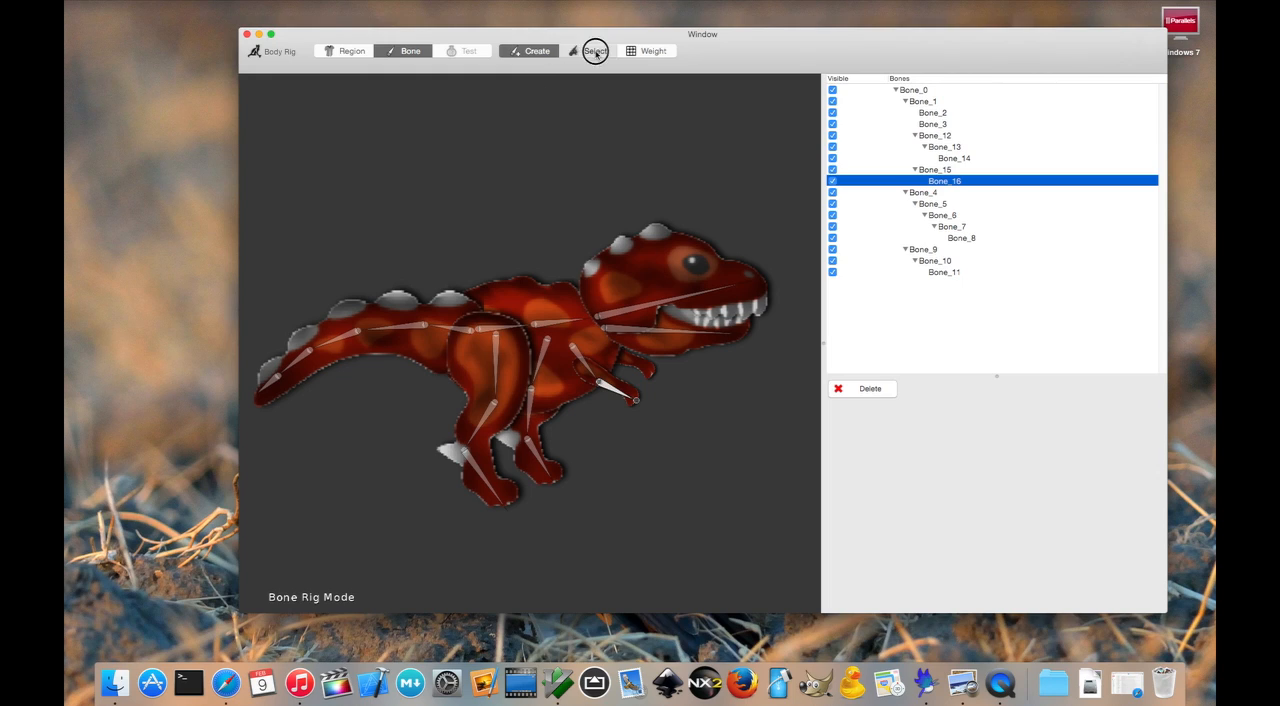
click(572, 319)
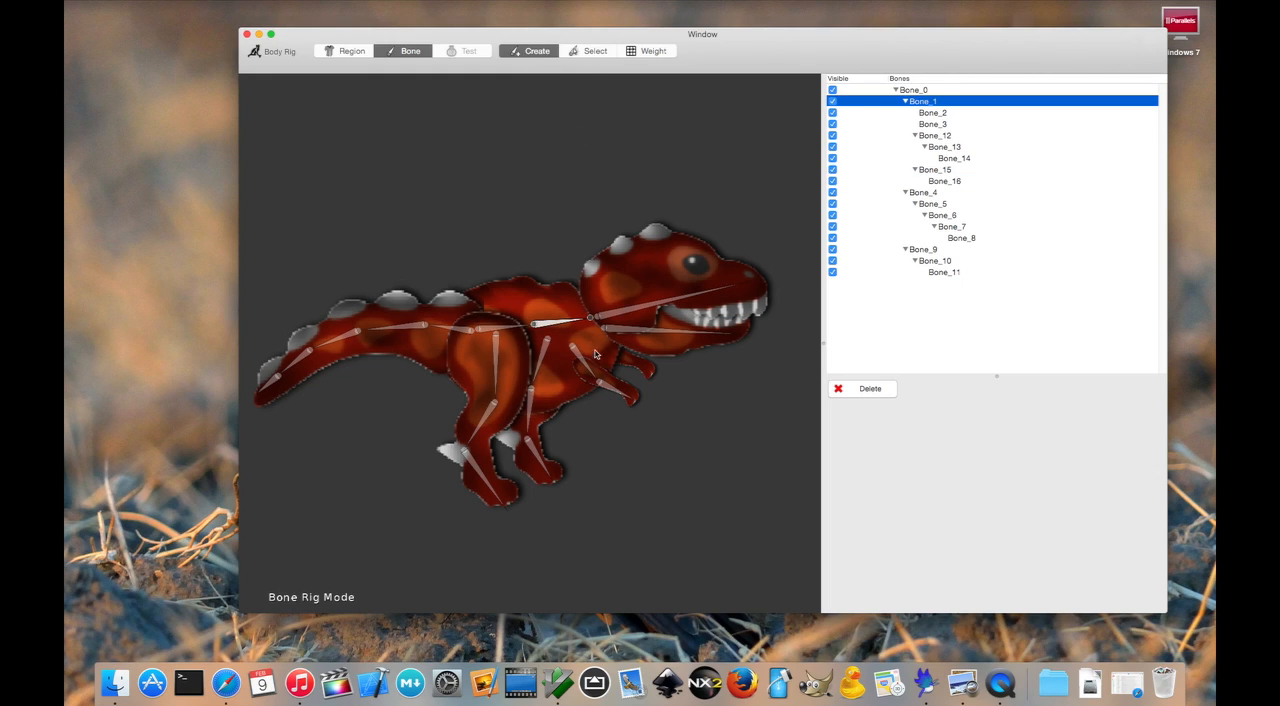
drag(590, 328, 652, 372)
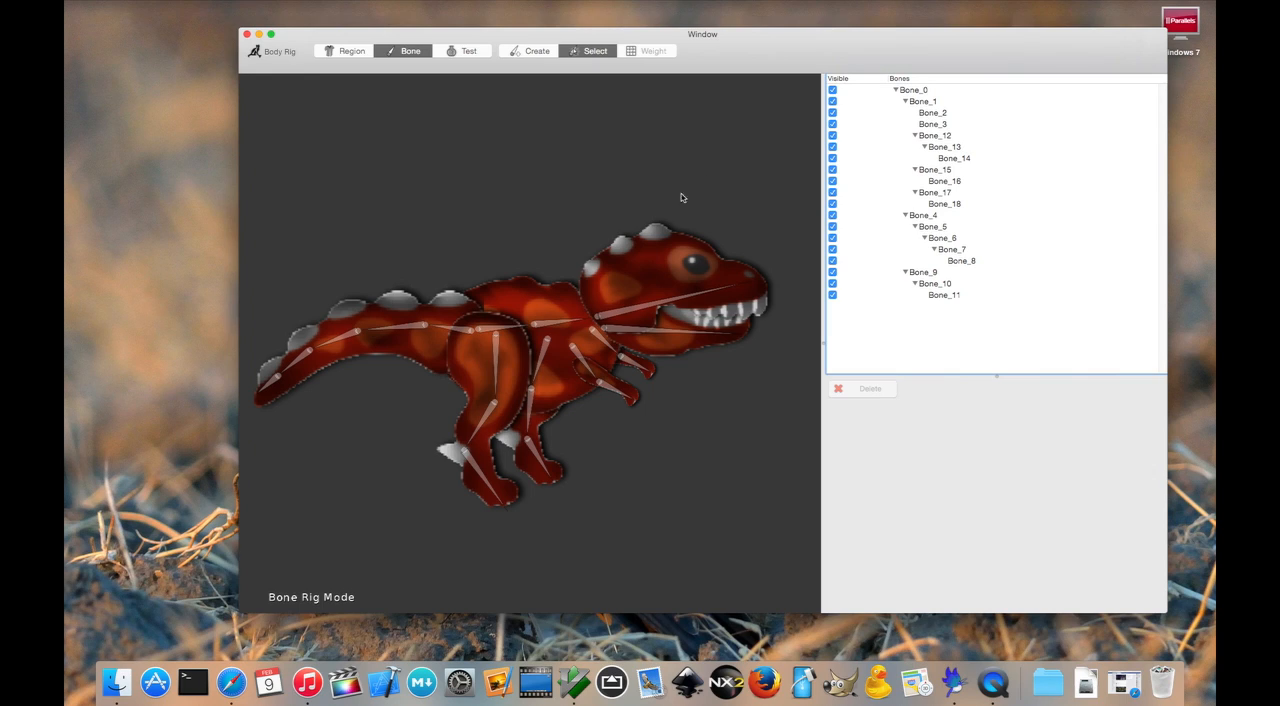
- In manual bone weighting, restrict the upper head bone's affected regions to upperhead only
click(675, 305)
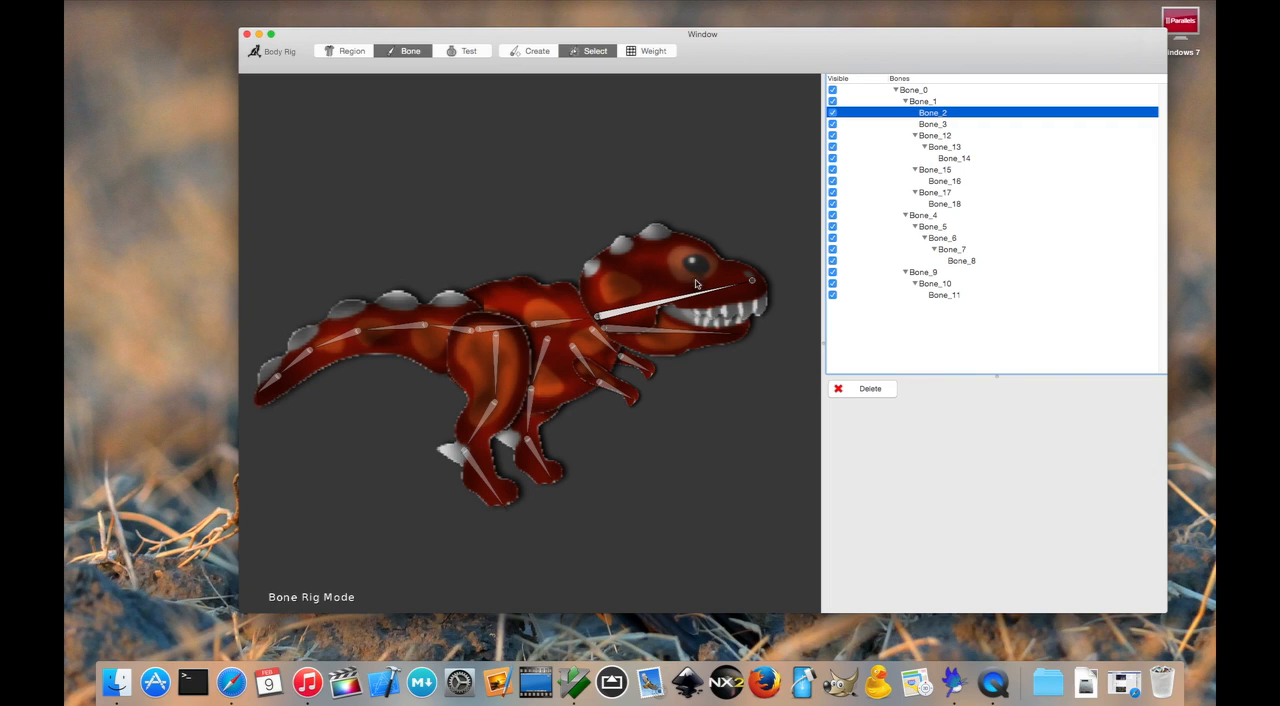
click(676, 340)
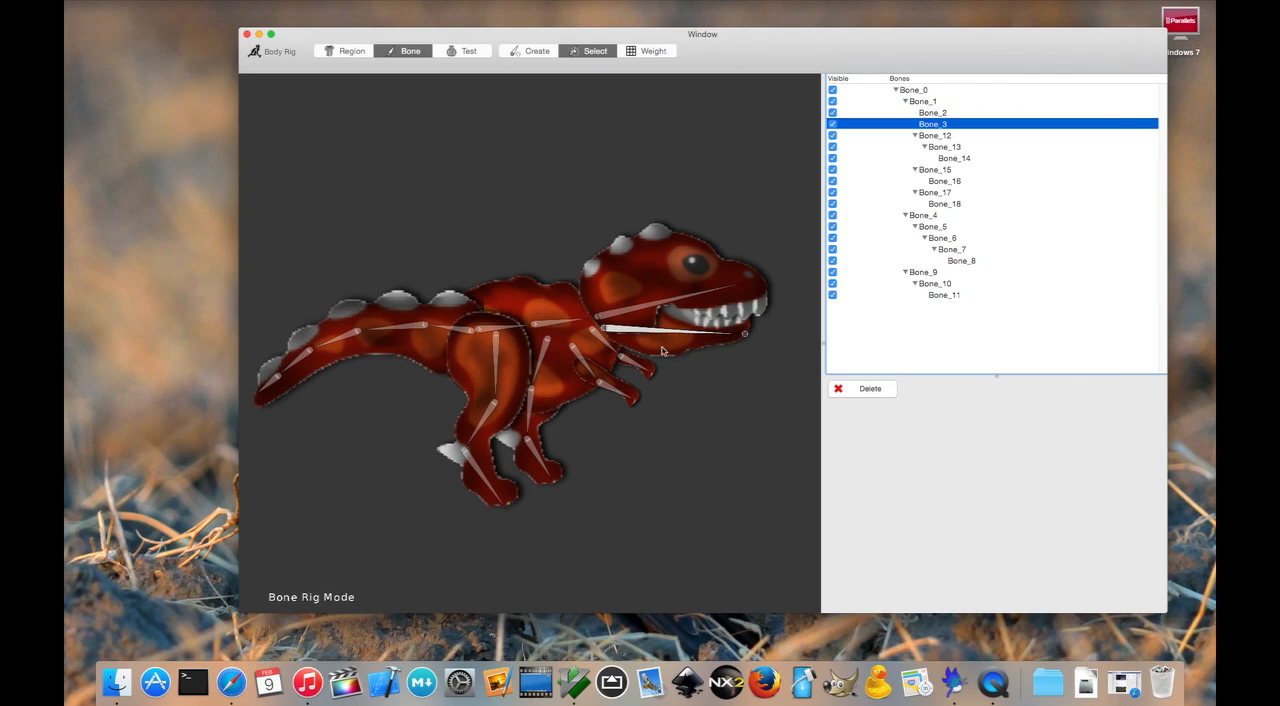
click(692, 296)
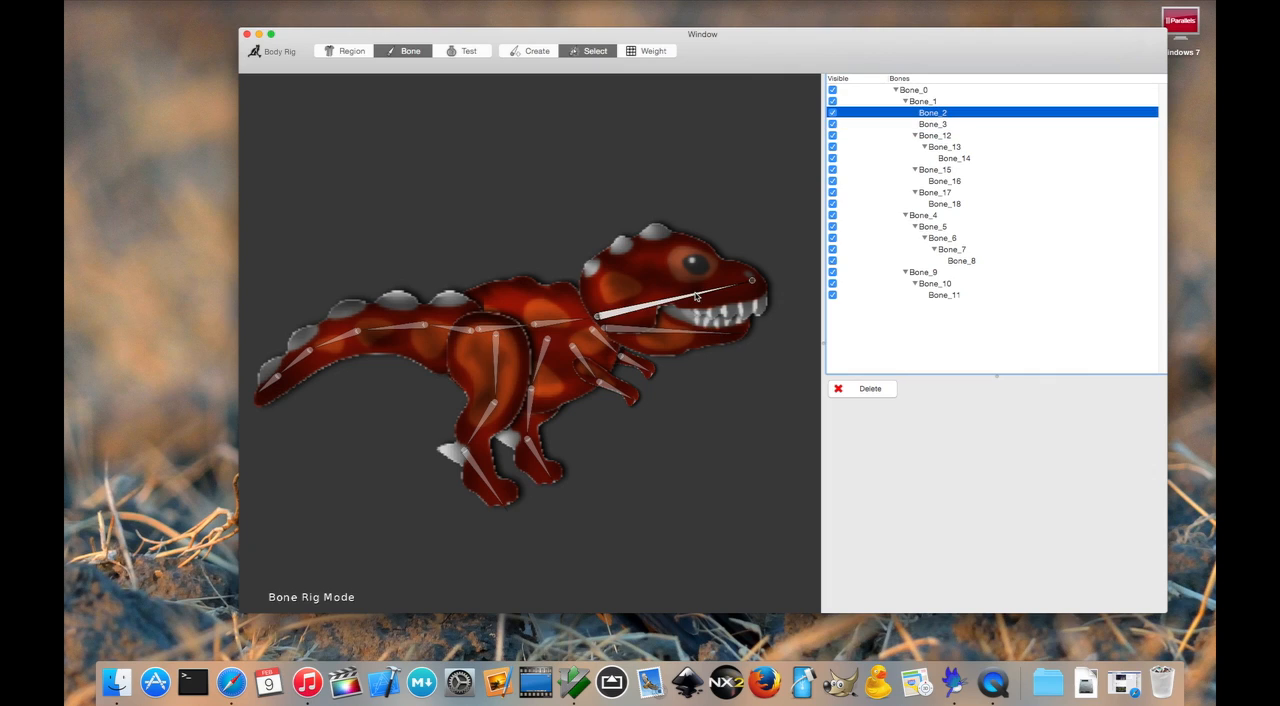
click(654, 52)
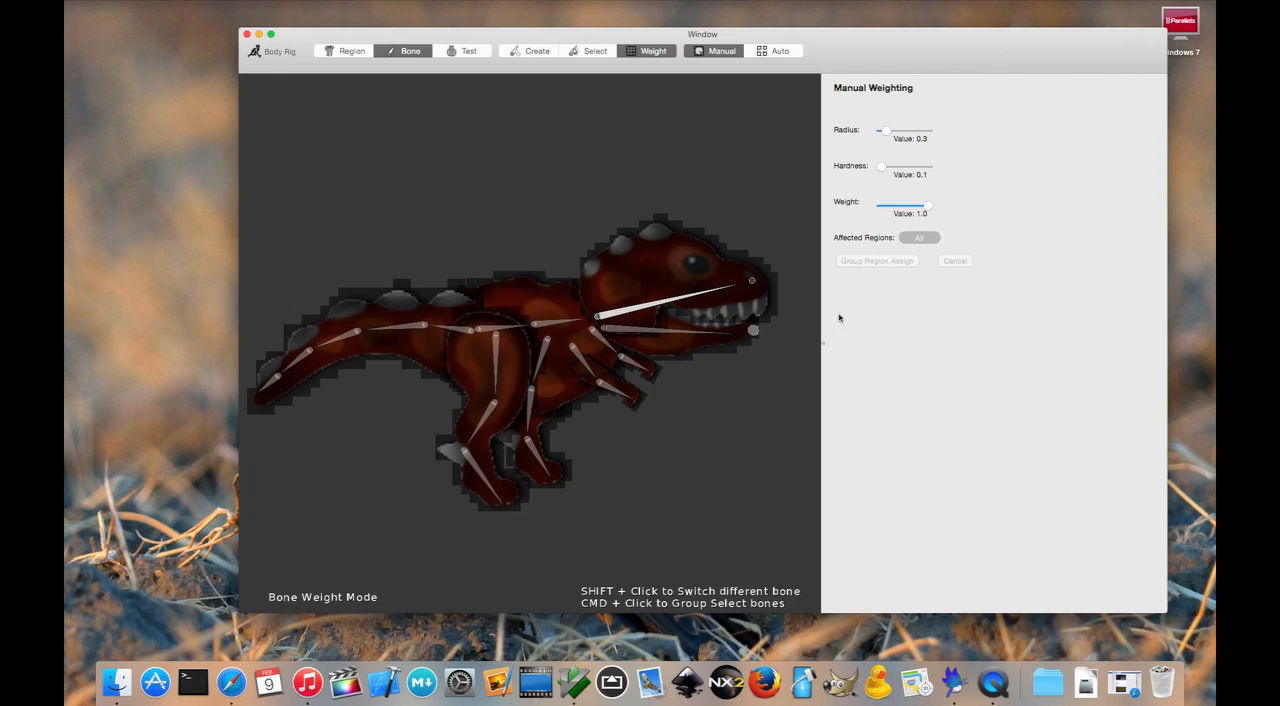
click(916, 238)
click(919, 238)
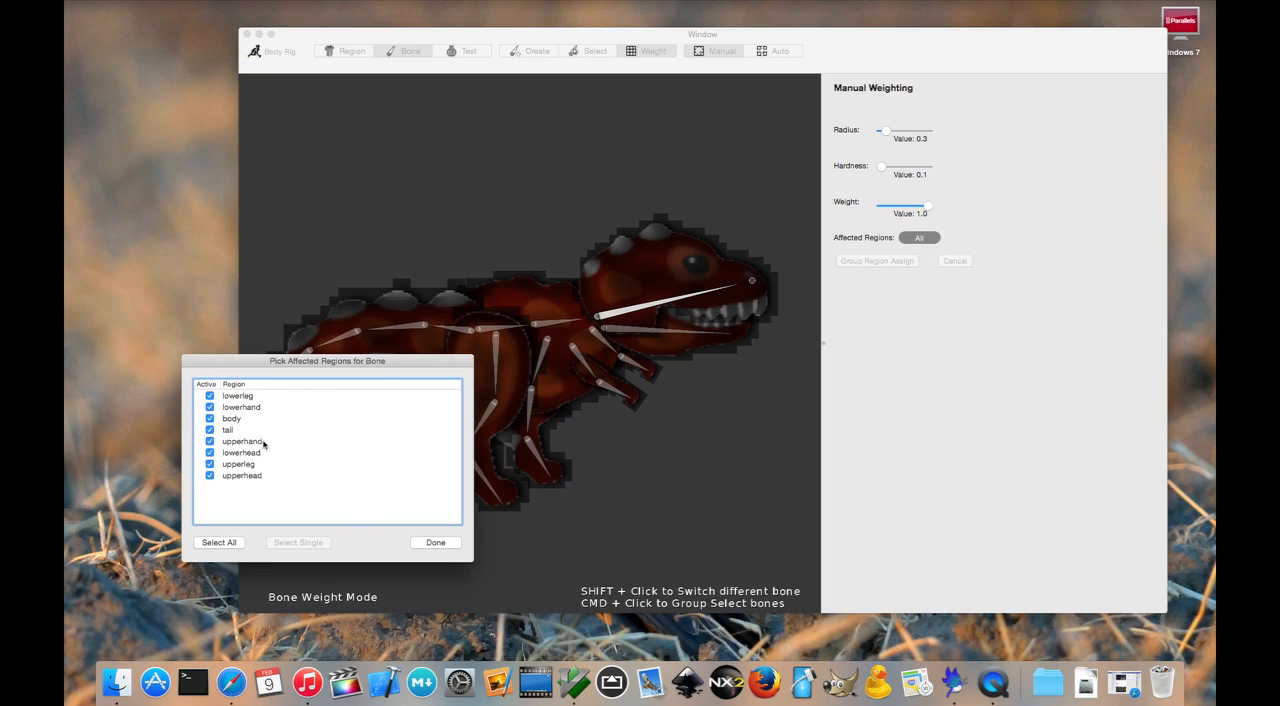
click(264, 476)
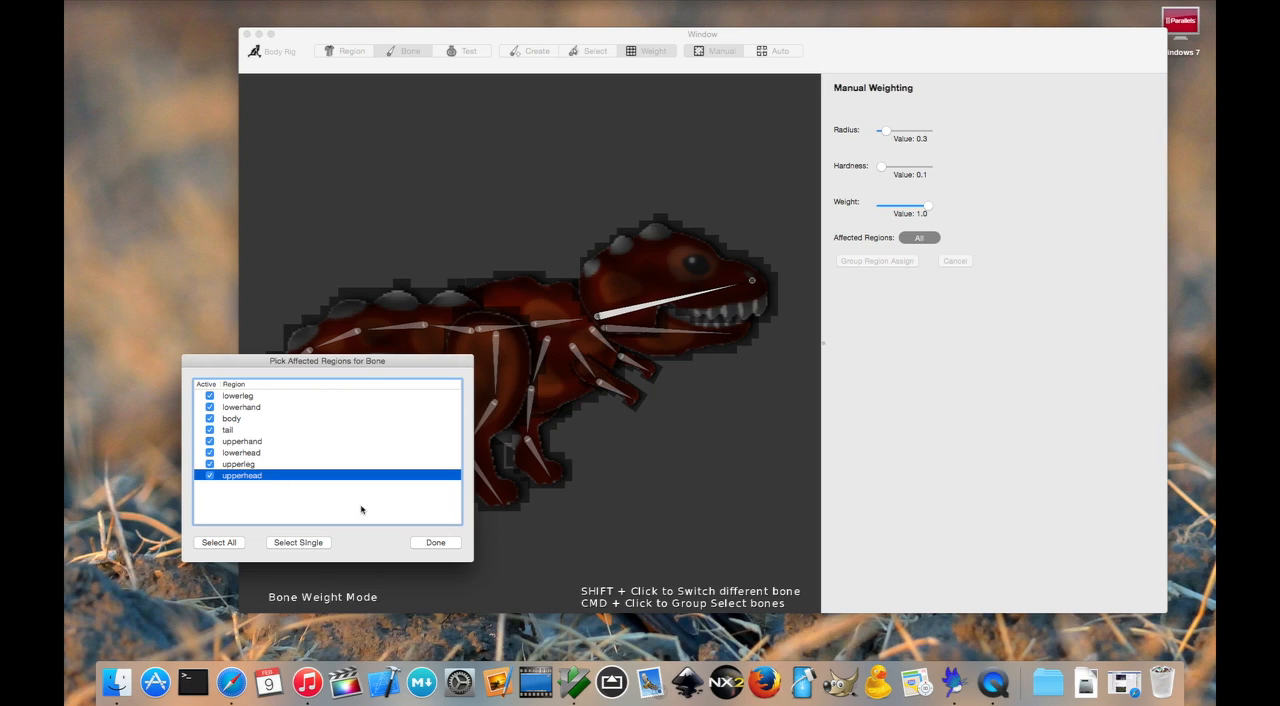
click(312, 545)
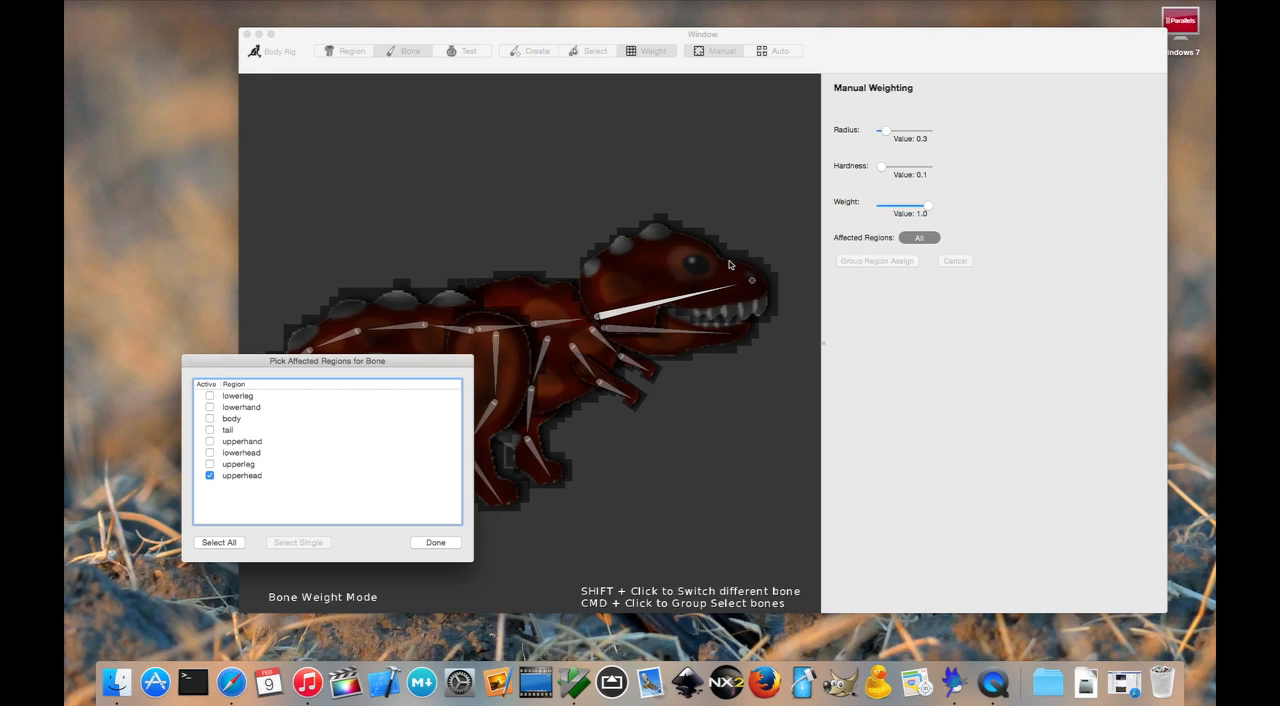
click(437, 542)
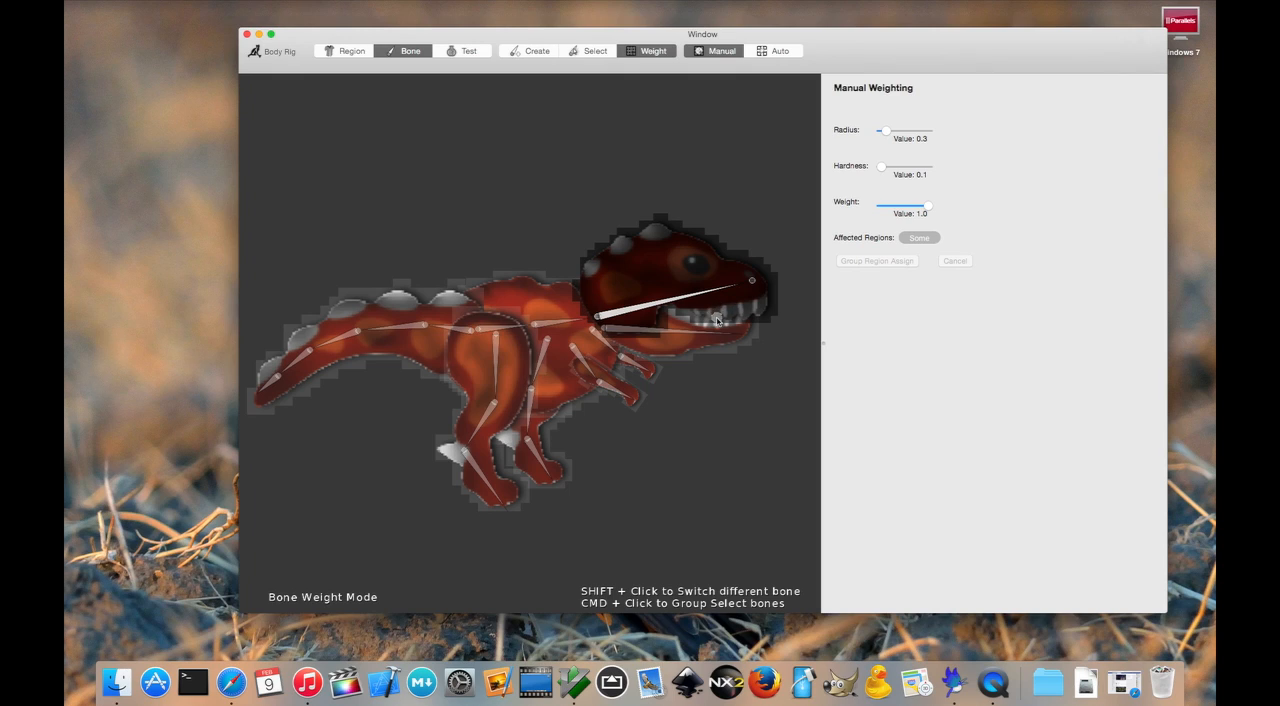
- Switch to the lower jaw bone and limit its affected regions to lowerhead only
shift+click(679, 334)
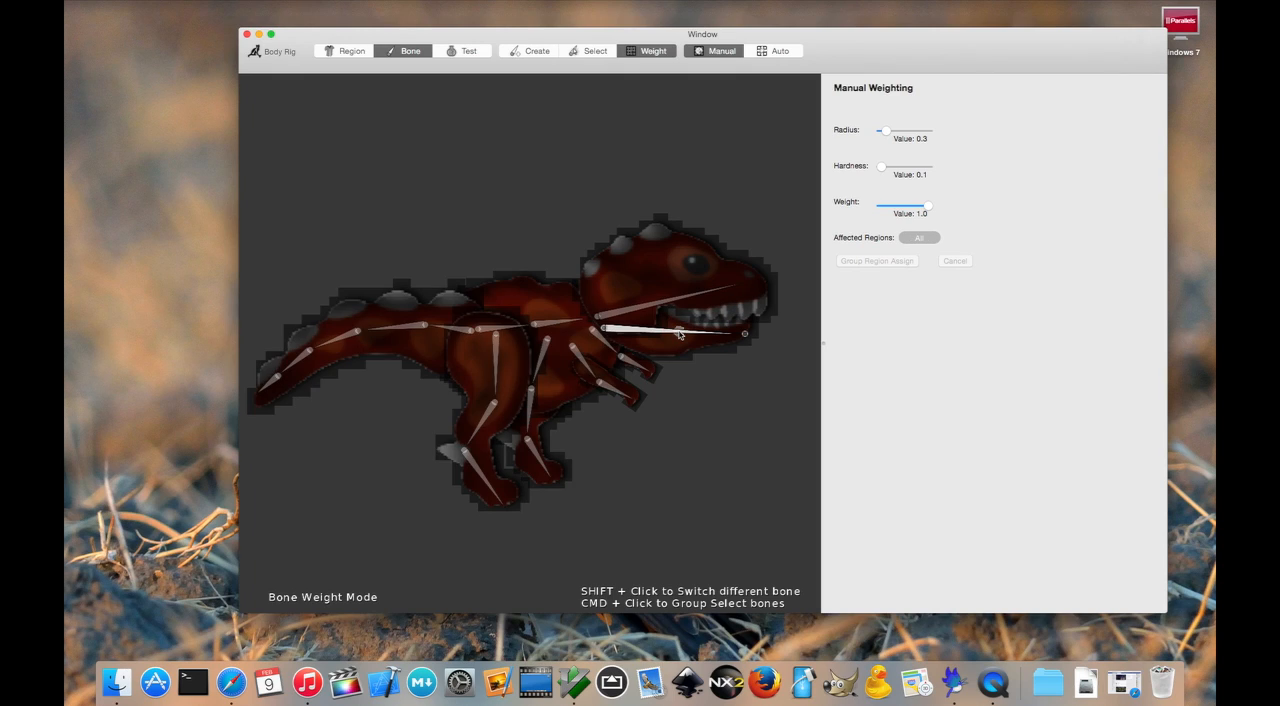
click(919, 237)
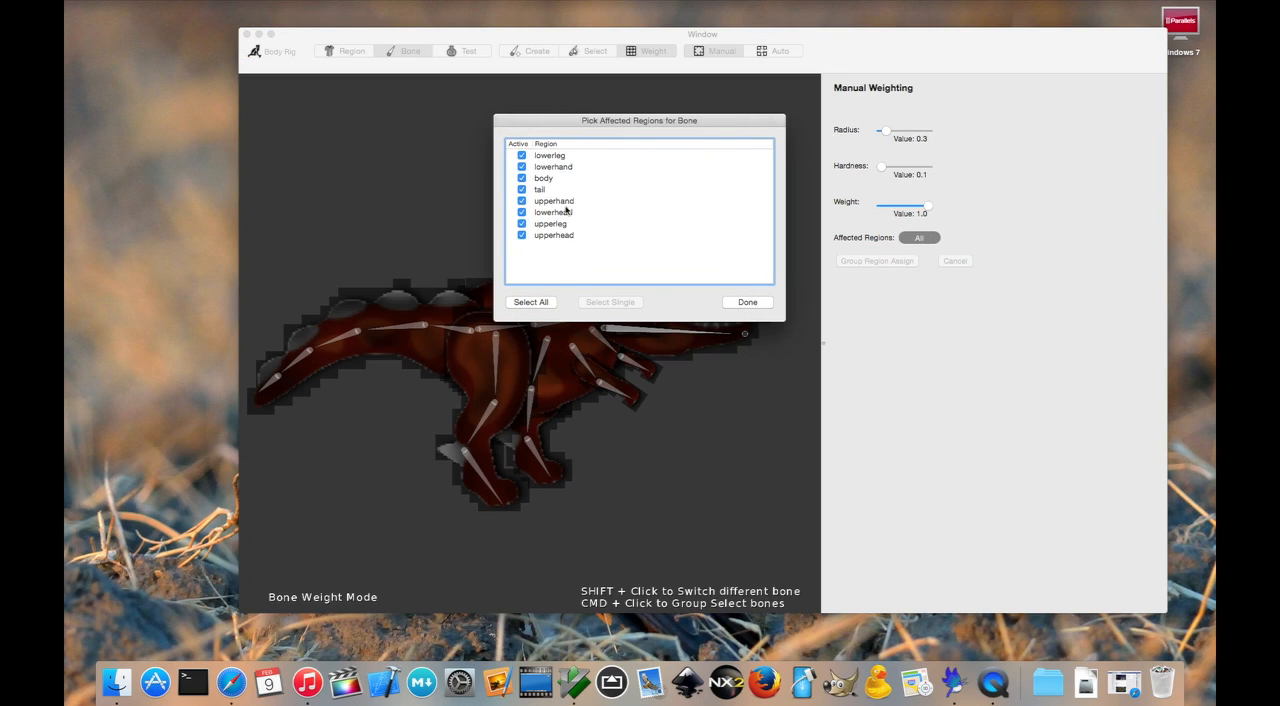
click(566, 212)
click(612, 303)
click(760, 303)
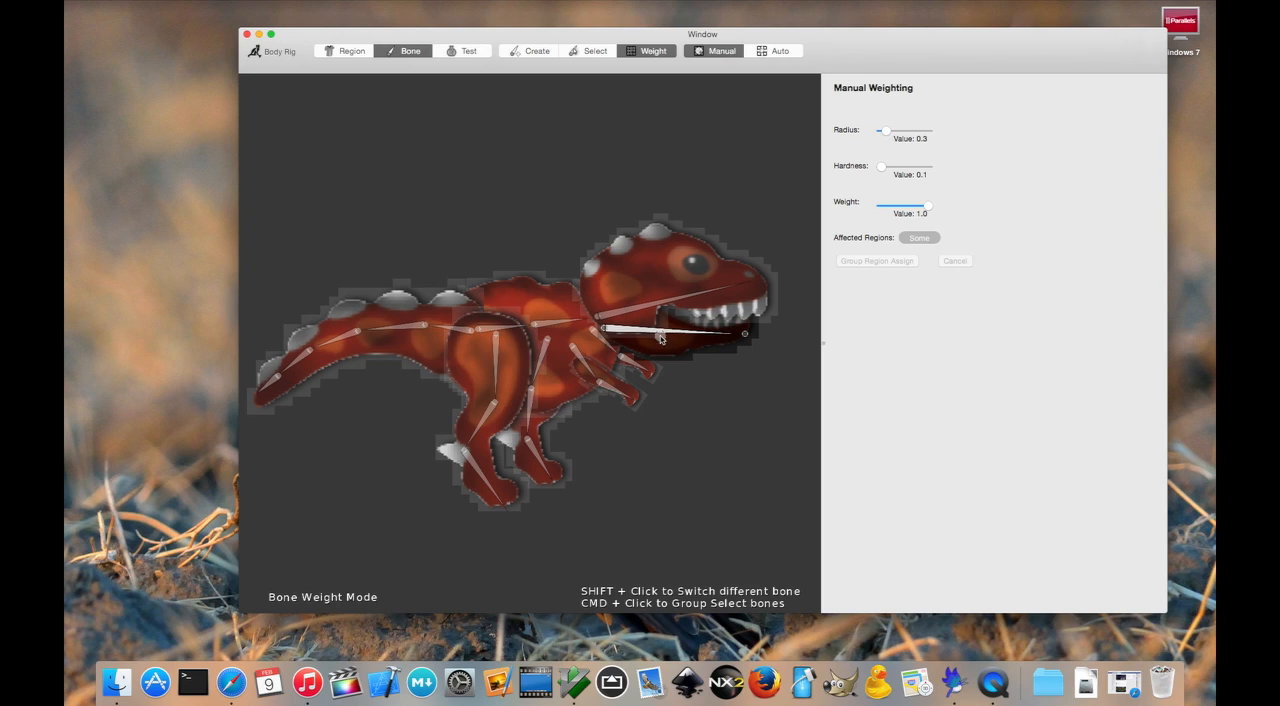
- Group-select the five tail bones, assign only the tail region to them, and check the first tail bone
click(558, 325)
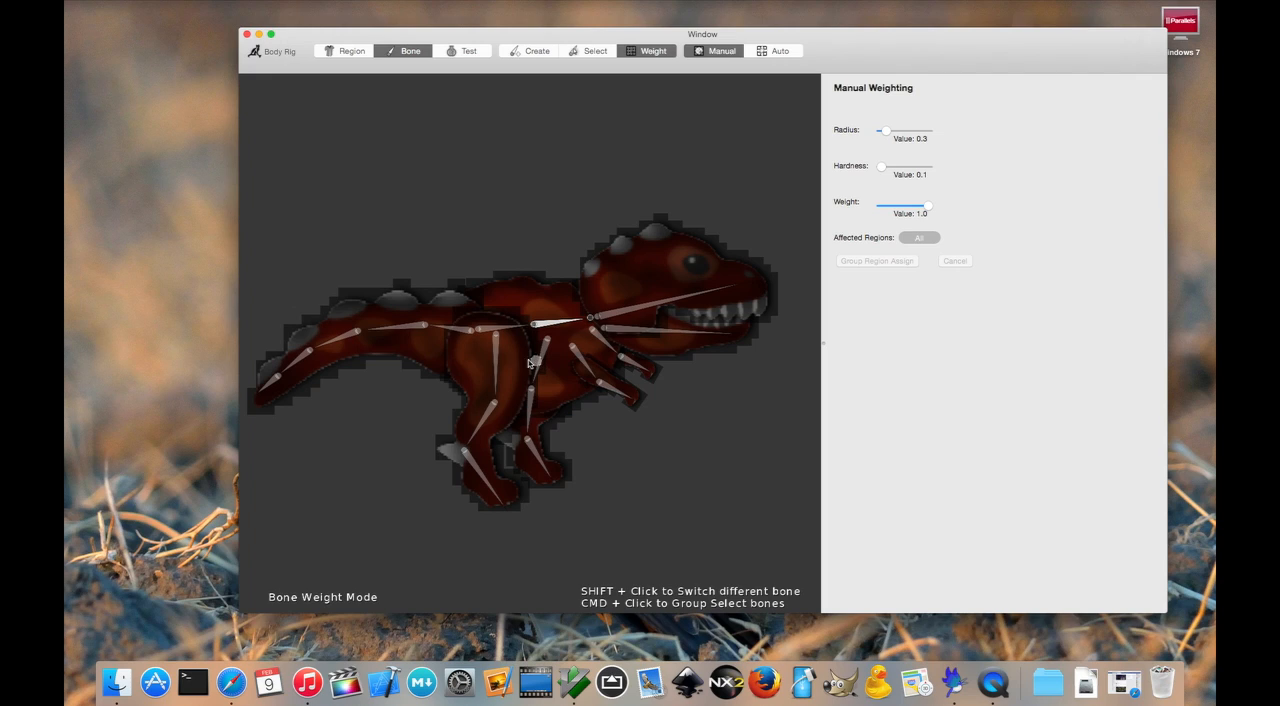
super+click(455, 331)
super+click(406, 327)
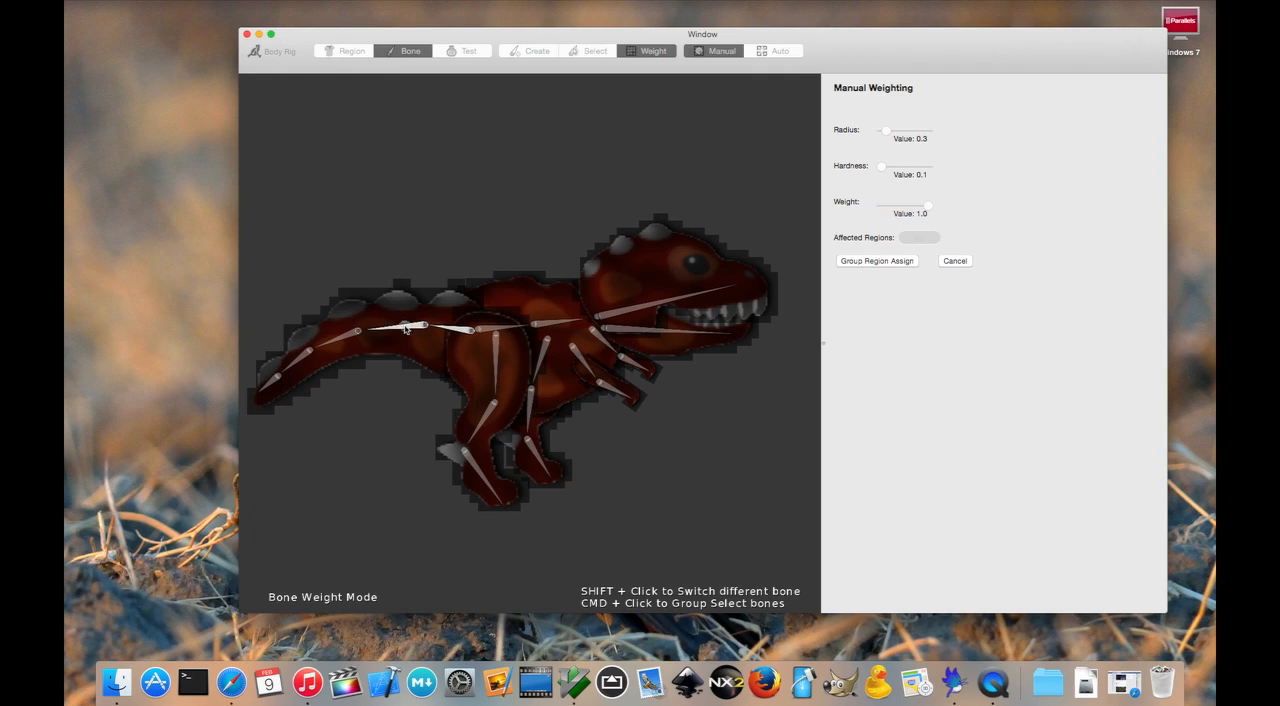
super+click(341, 335)
super+click(287, 369)
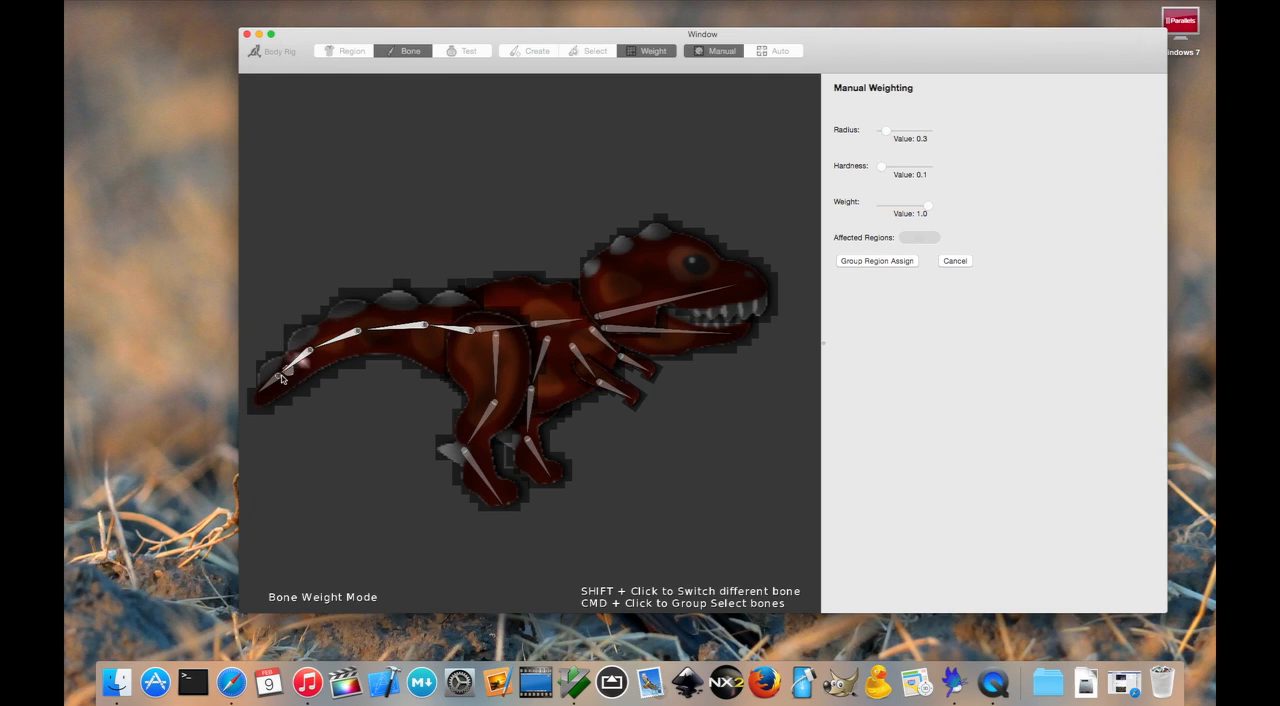
super+click(268, 386)
click(900, 263)
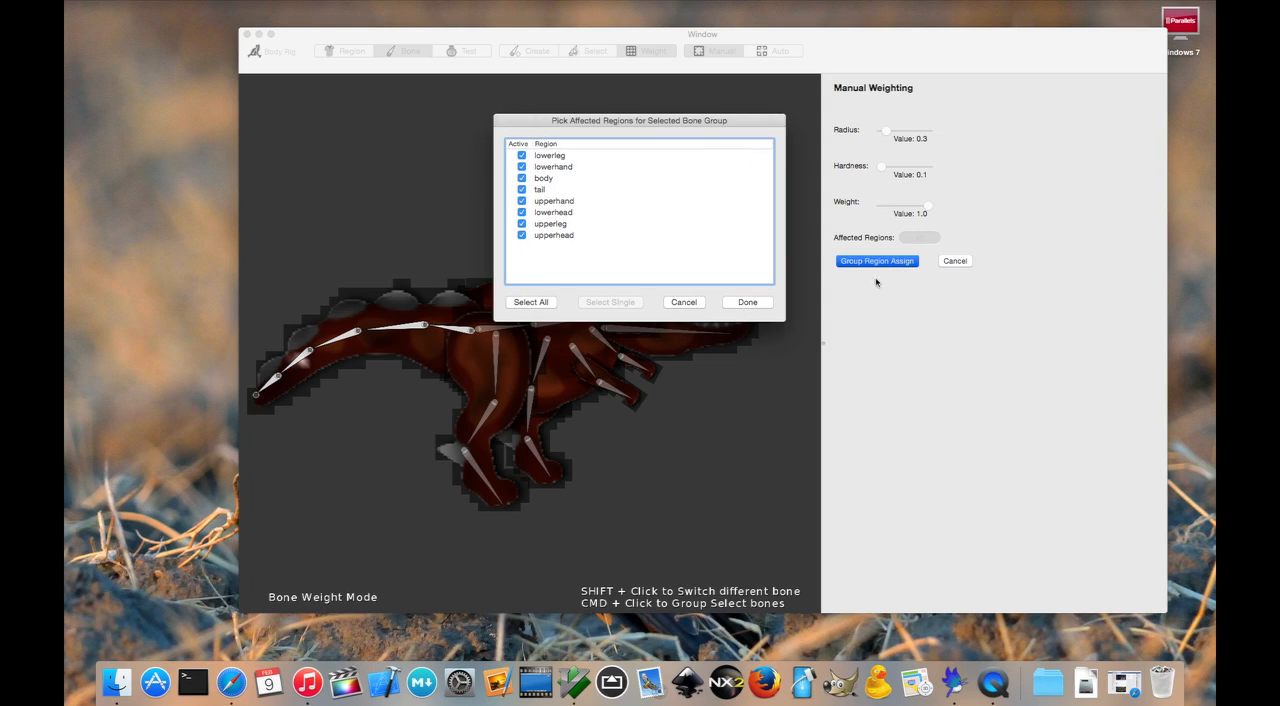
click(546, 190)
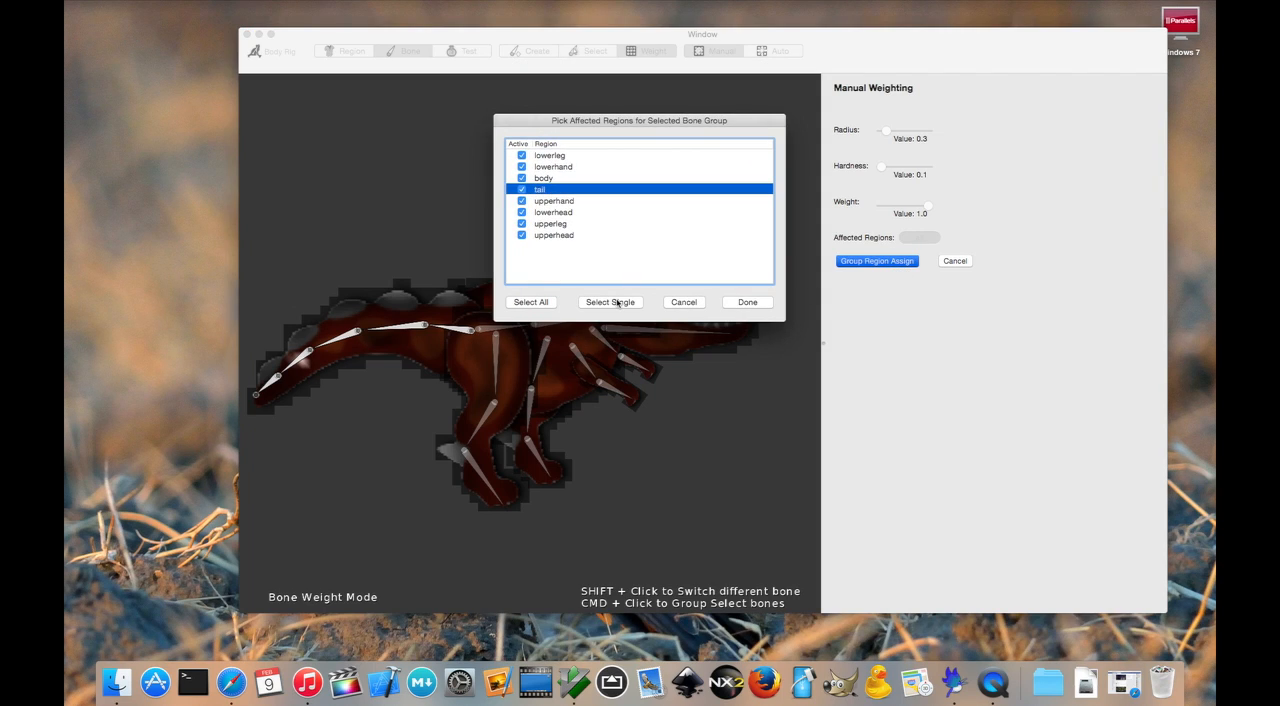
click(617, 302)
click(750, 302)
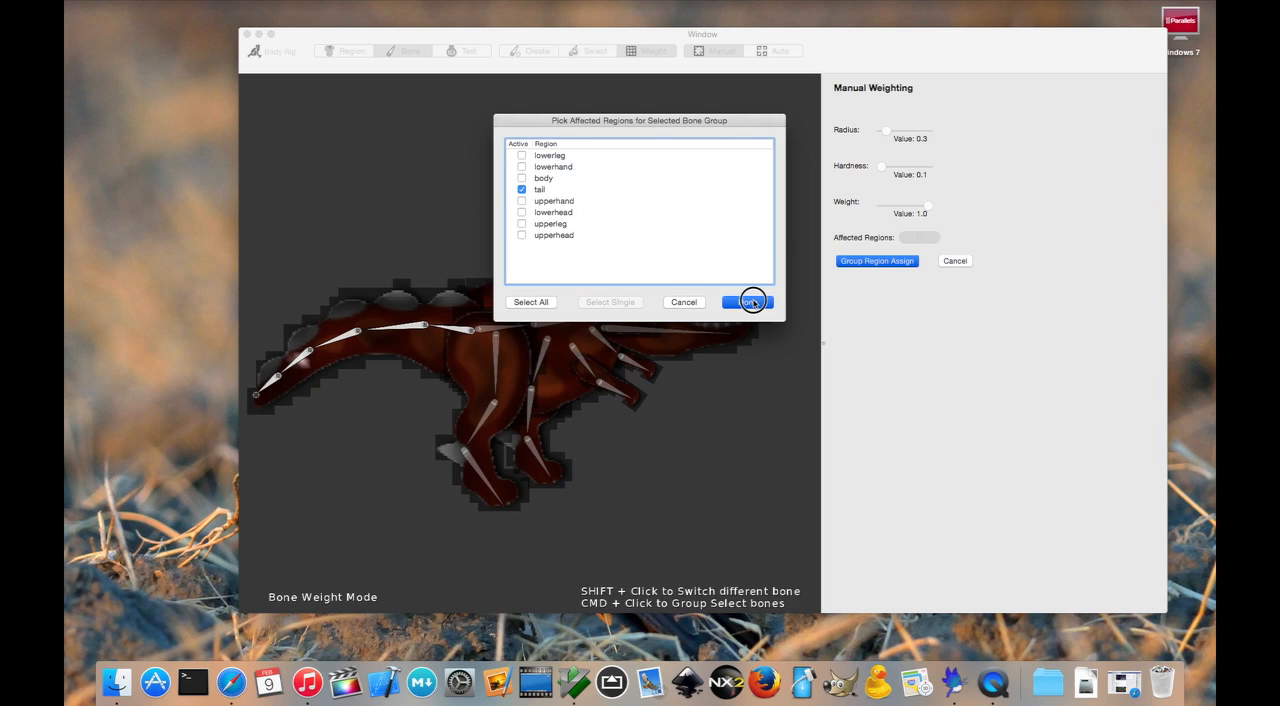
click(451, 333)
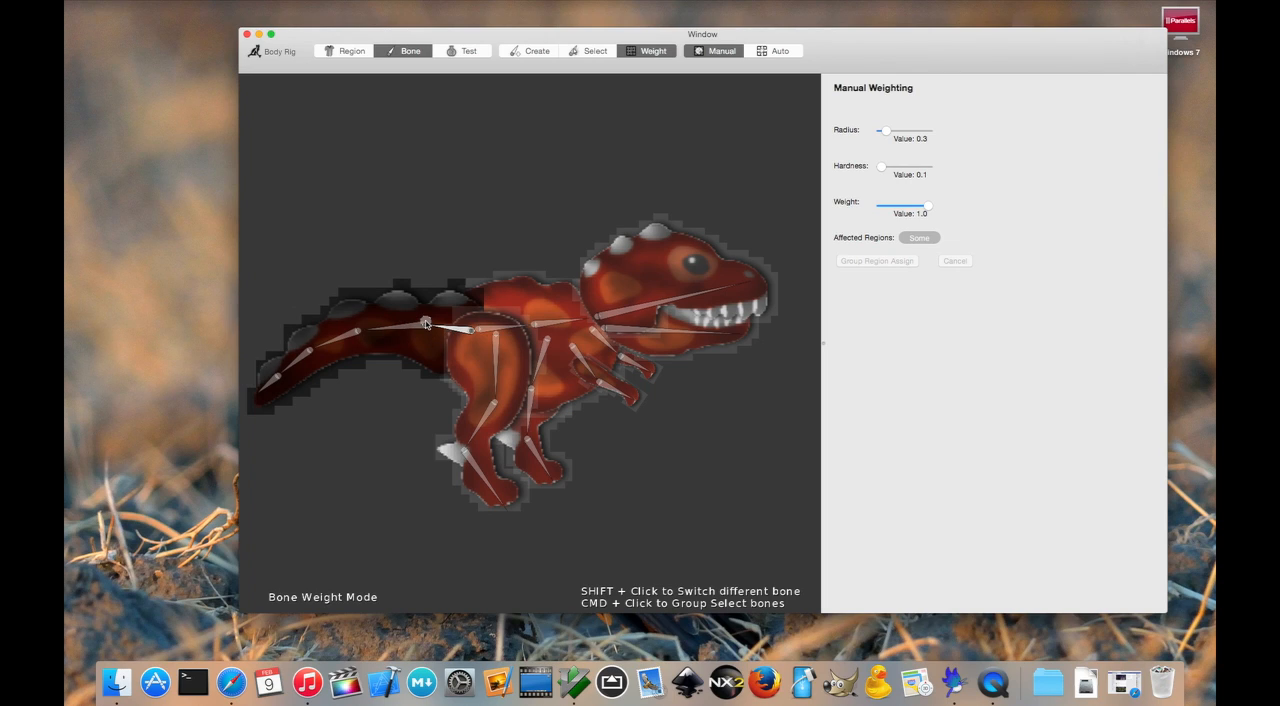
- Group-select the three bones of the leg in front of the body and assign them only the upperleg region
super+click(498, 355)
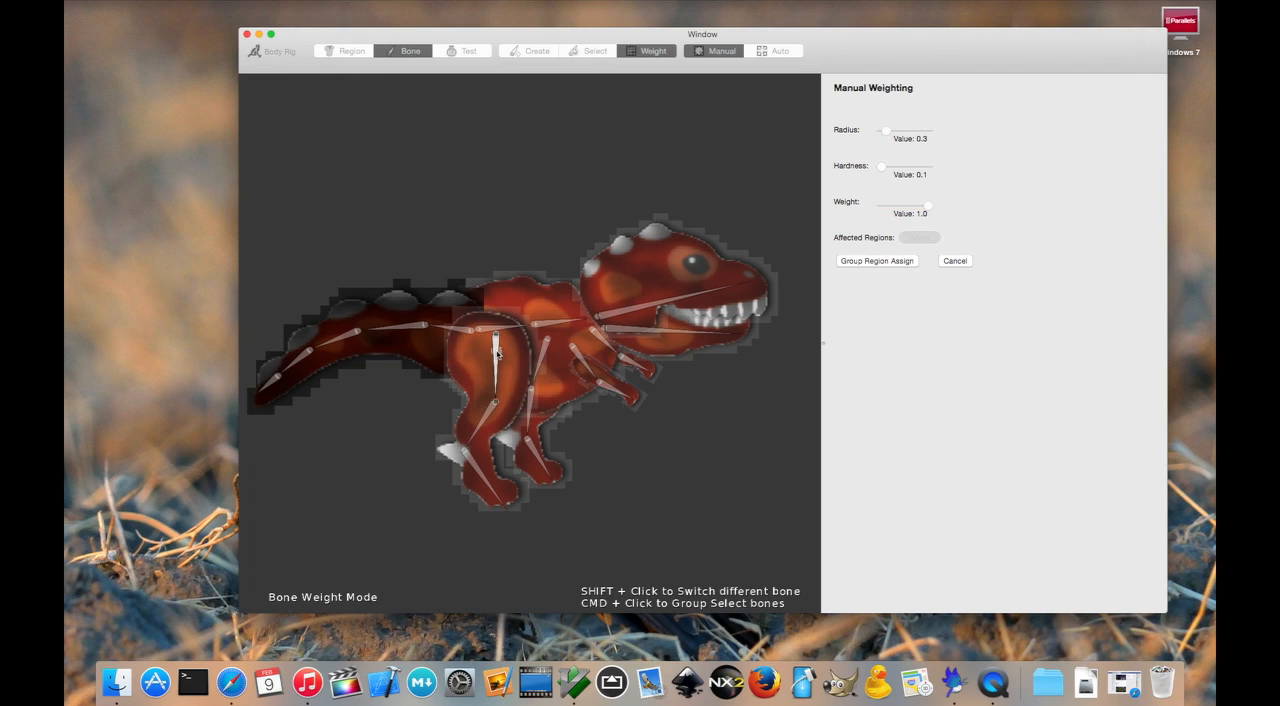
super+click(484, 418)
super+click(486, 478)
click(903, 264)
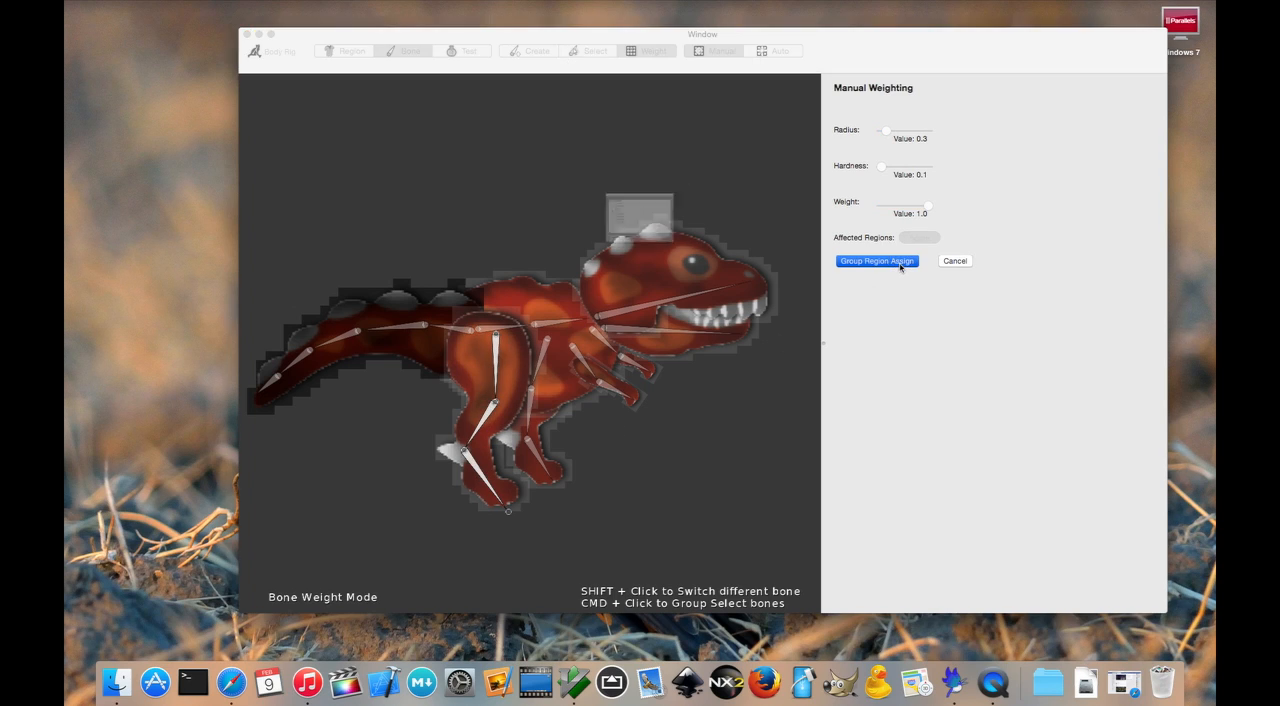
click(553, 224)
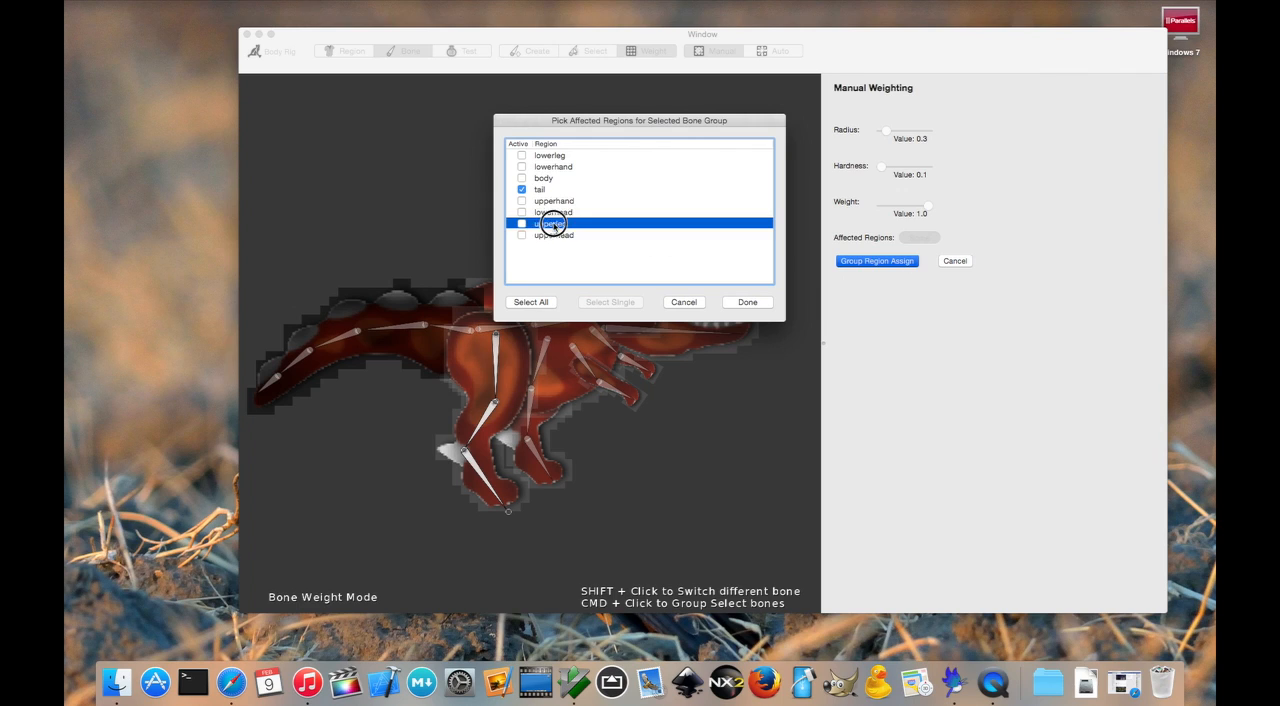
click(613, 301)
click(747, 302)
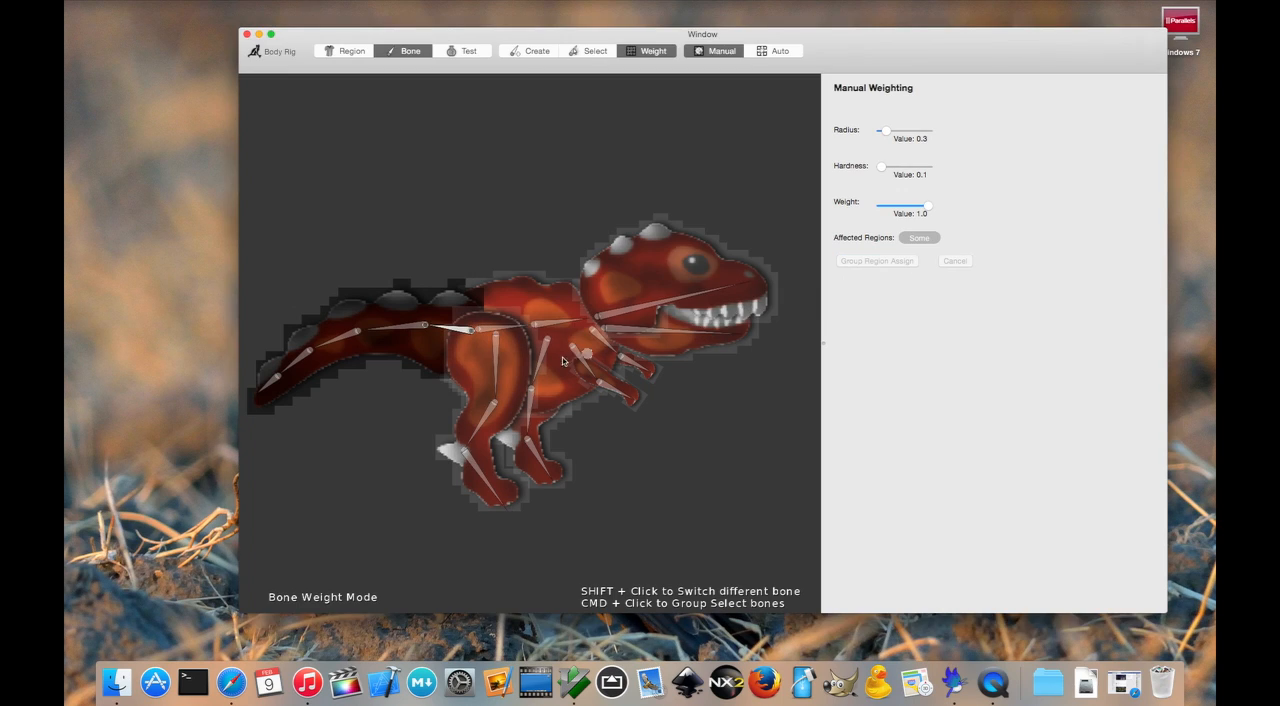
- Group-select the three bones of the leg behind the body and assign them only the lowerleg region
super+click(531, 400)
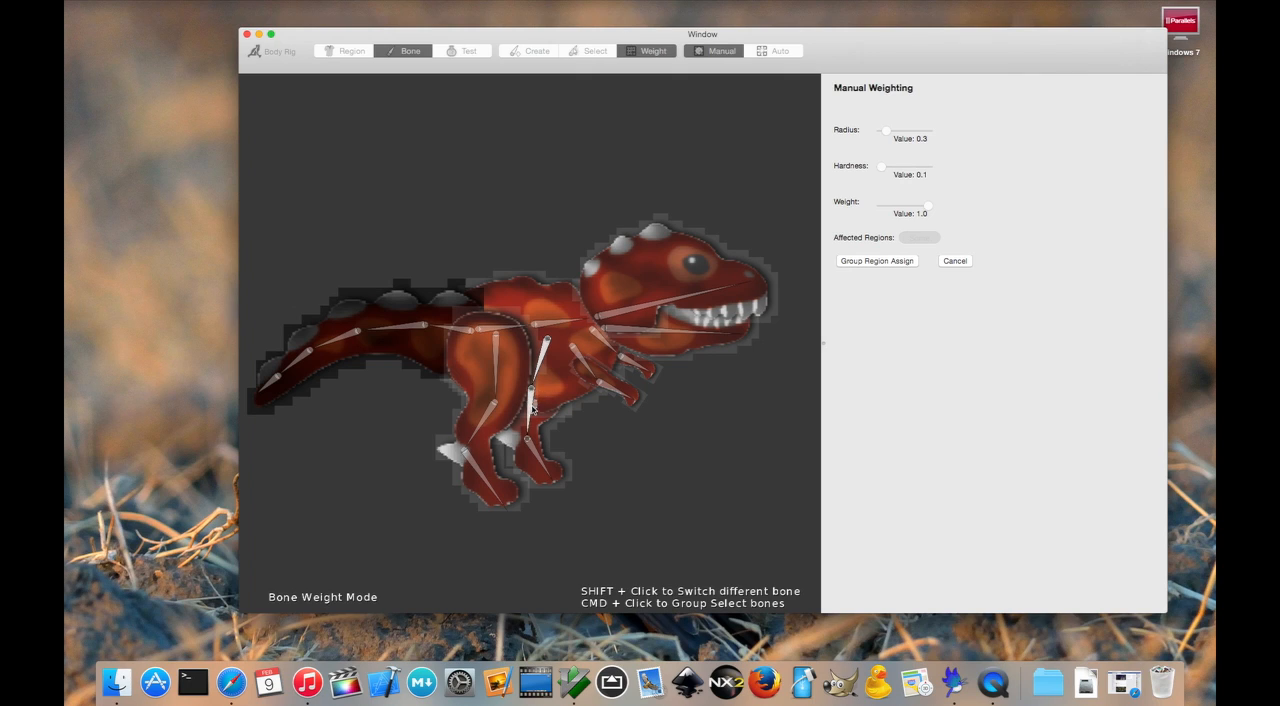
super+click(533, 449)
click(877, 261)
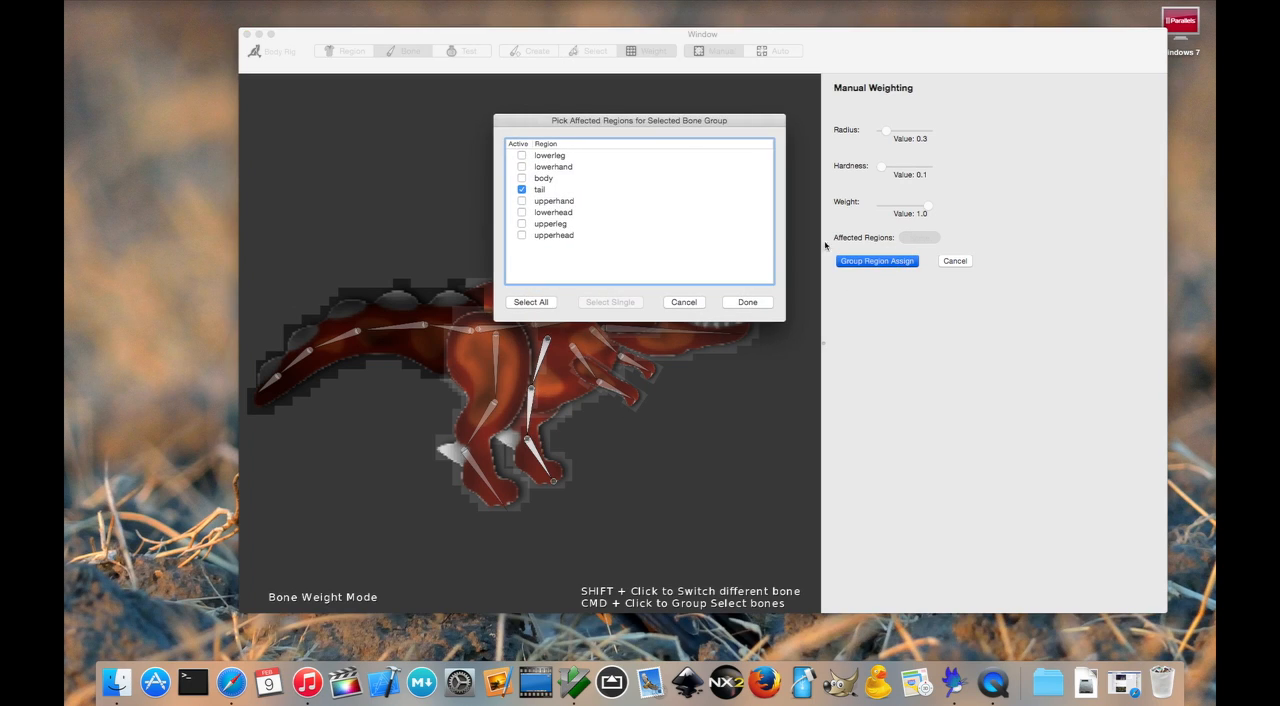
click(560, 158)
click(747, 302)
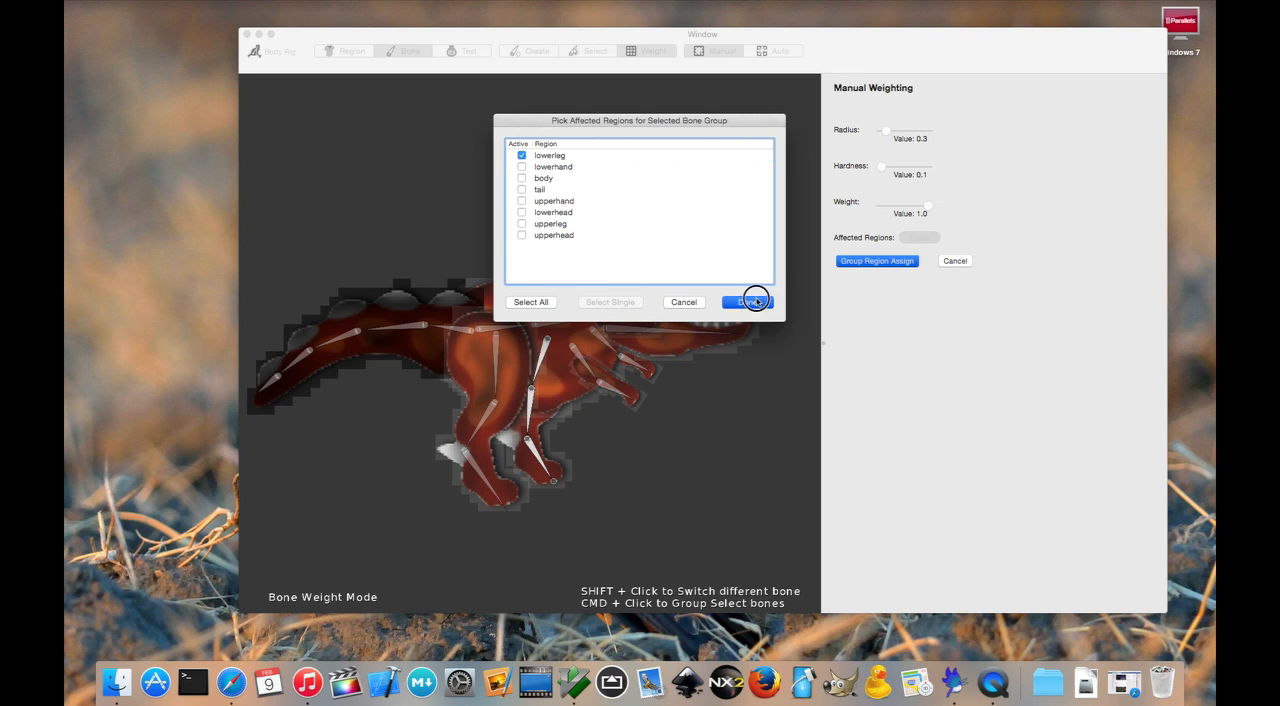
- Group-select the two torso bones along the spine and assign them only the body region
super+click(513, 327)
click(880, 260)
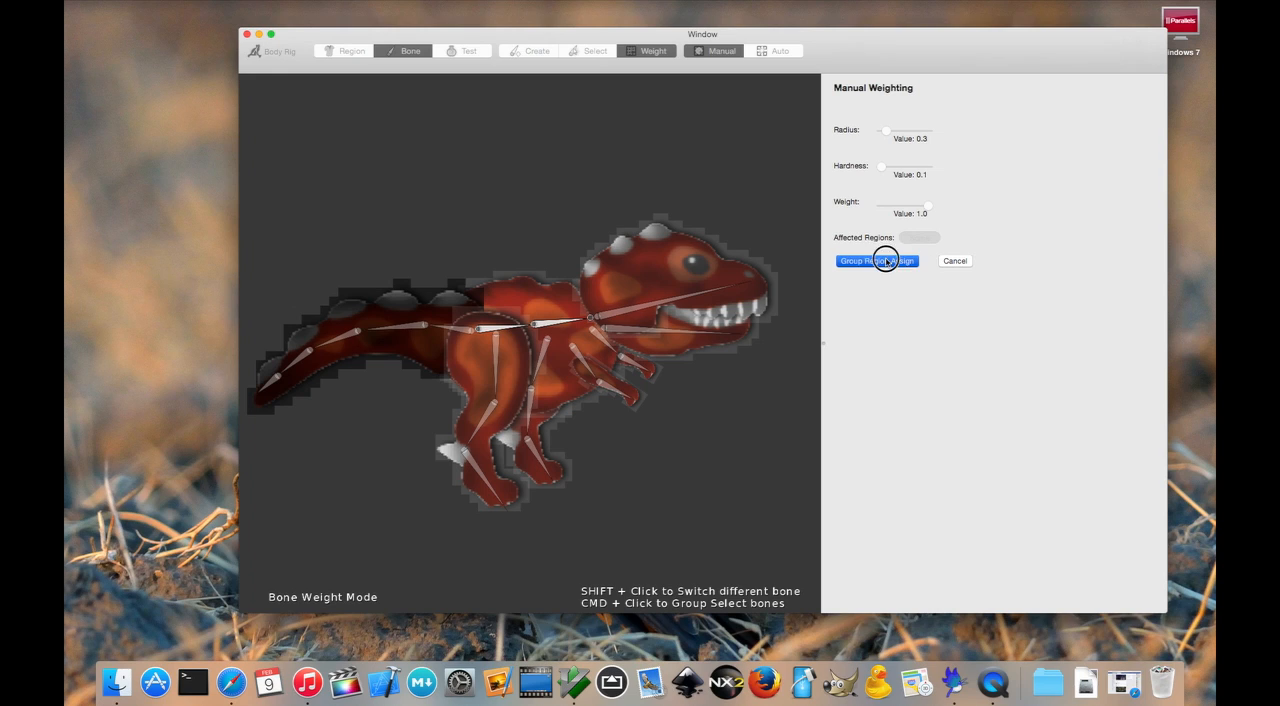
click(553, 179)
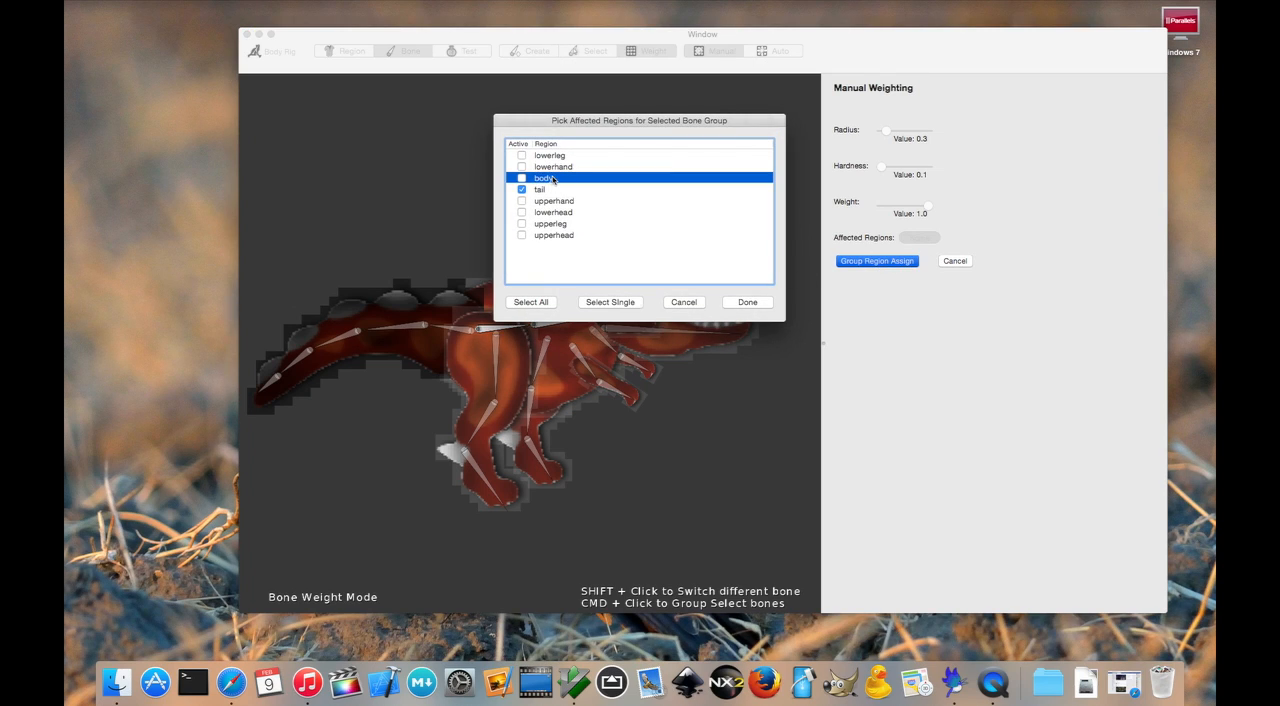
click(622, 302)
click(748, 302)
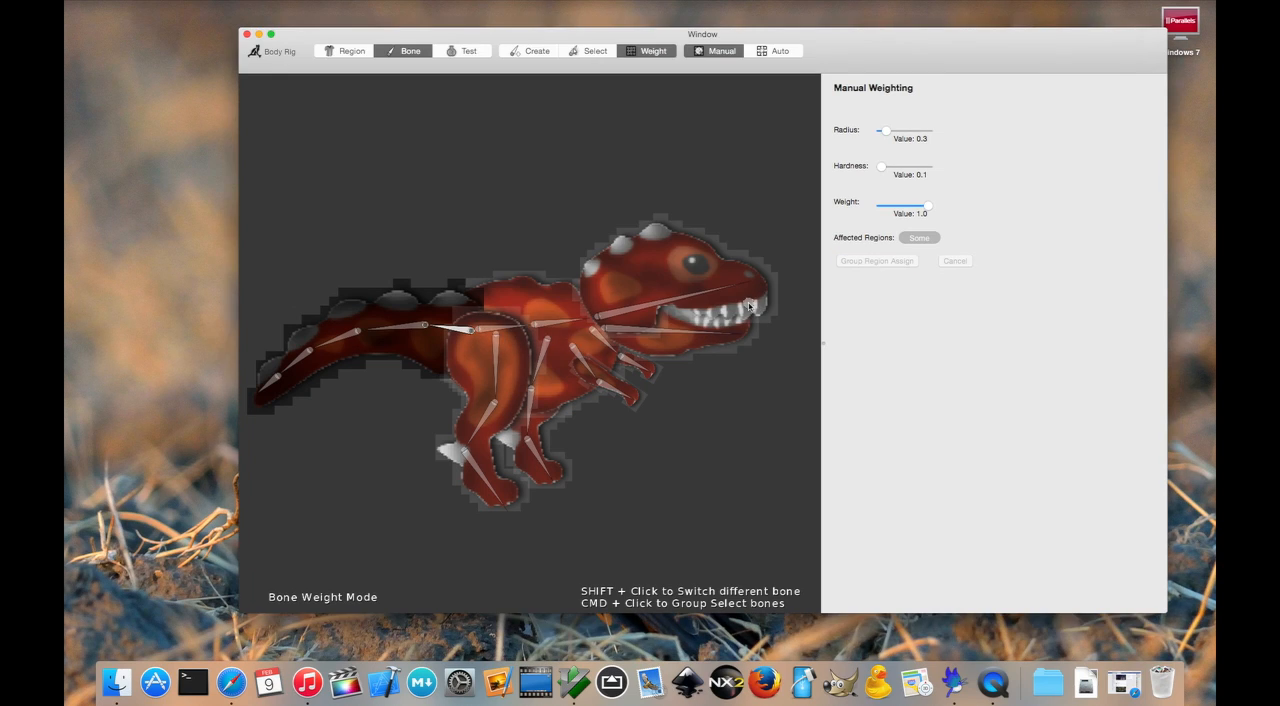
- Group-select the two bones of the arm in front of the body and assign them only the upperhand region
click(583, 360)
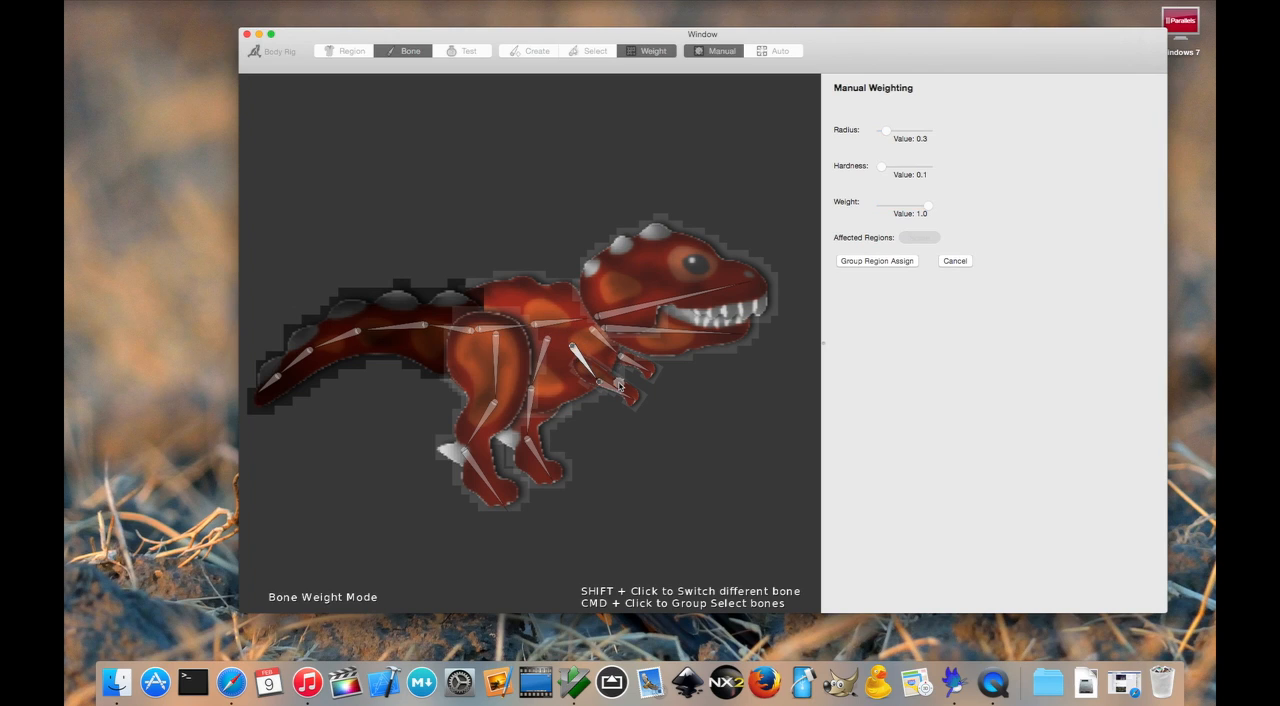
click(891, 262)
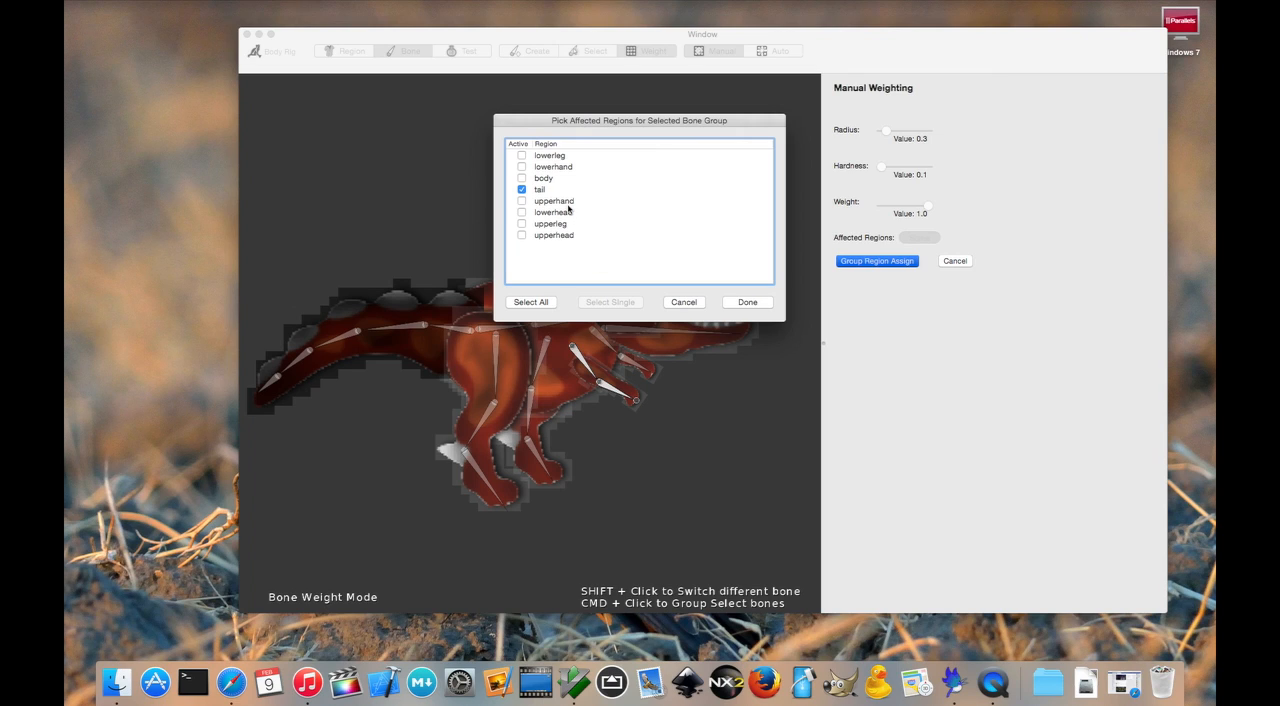
click(567, 204)
click(610, 302)
click(748, 302)
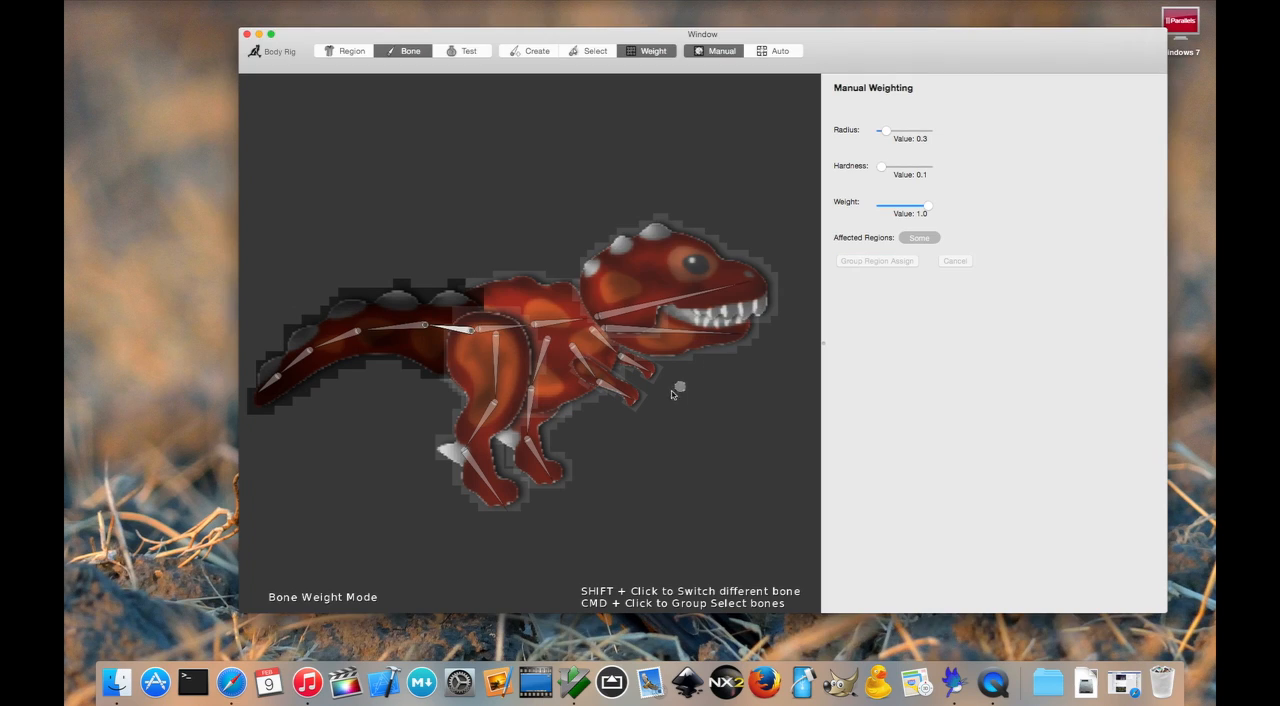
- Group-select the two bones of the arm behind the body and assign them only the lowerhand region
click(640, 363)
click(900, 260)
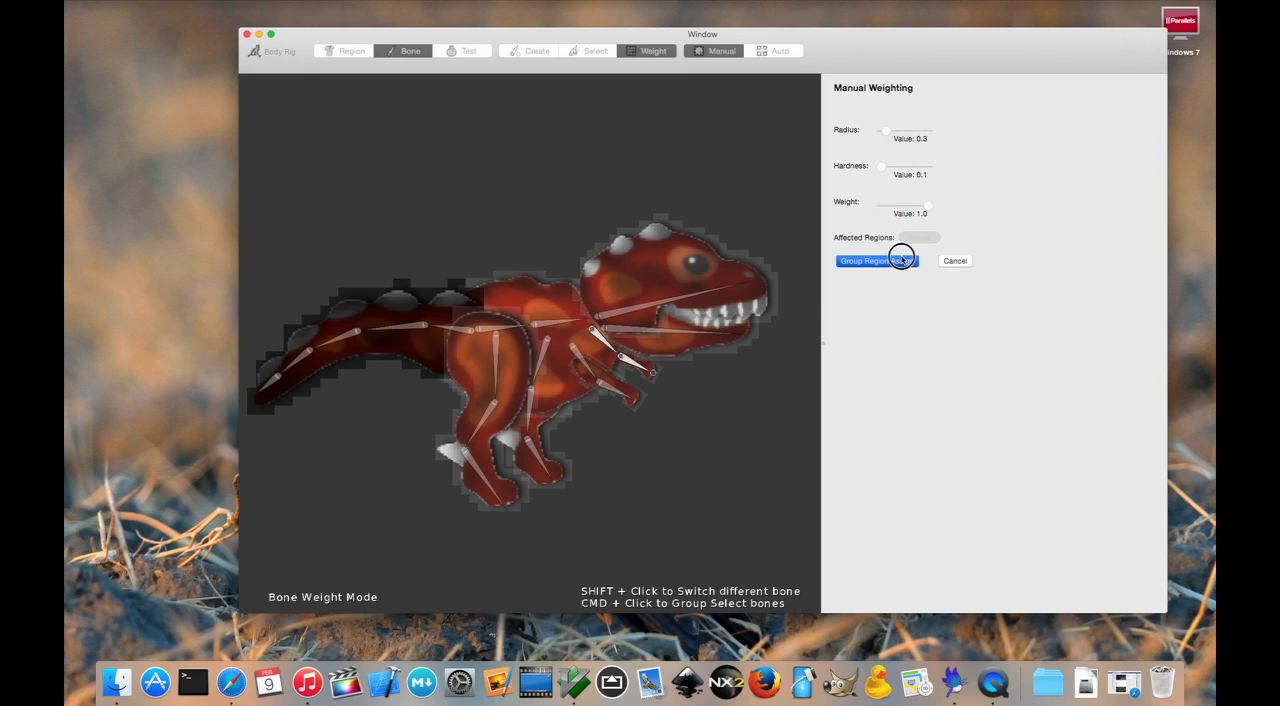
click(563, 167)
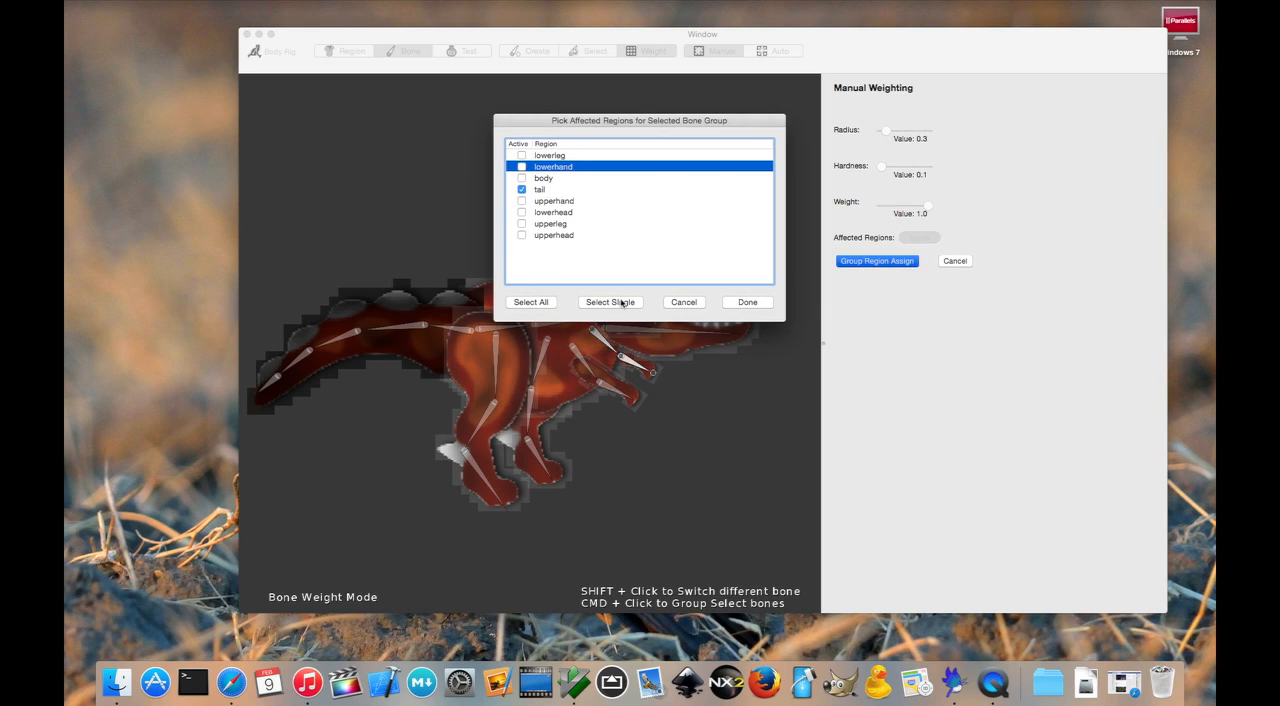
click(610, 302)
click(748, 302)
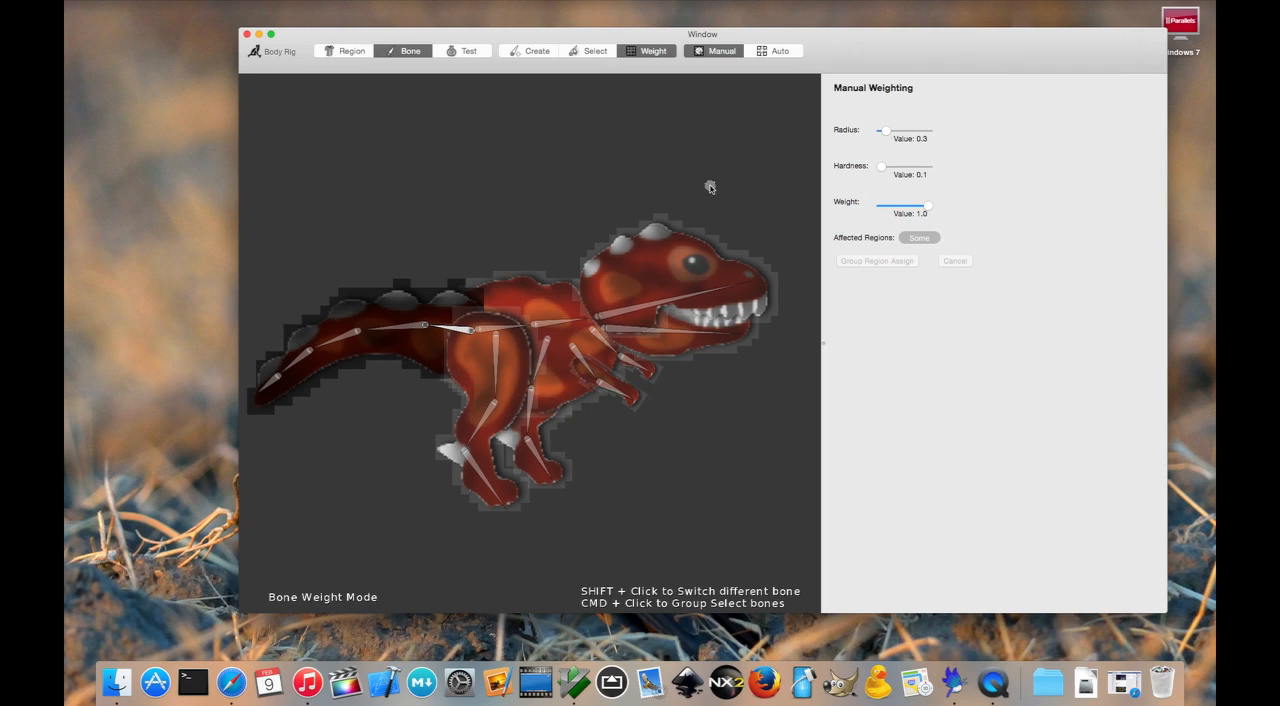
- Switch to the upper head bone and paint manual weight across the middle of the head
click(699, 296)
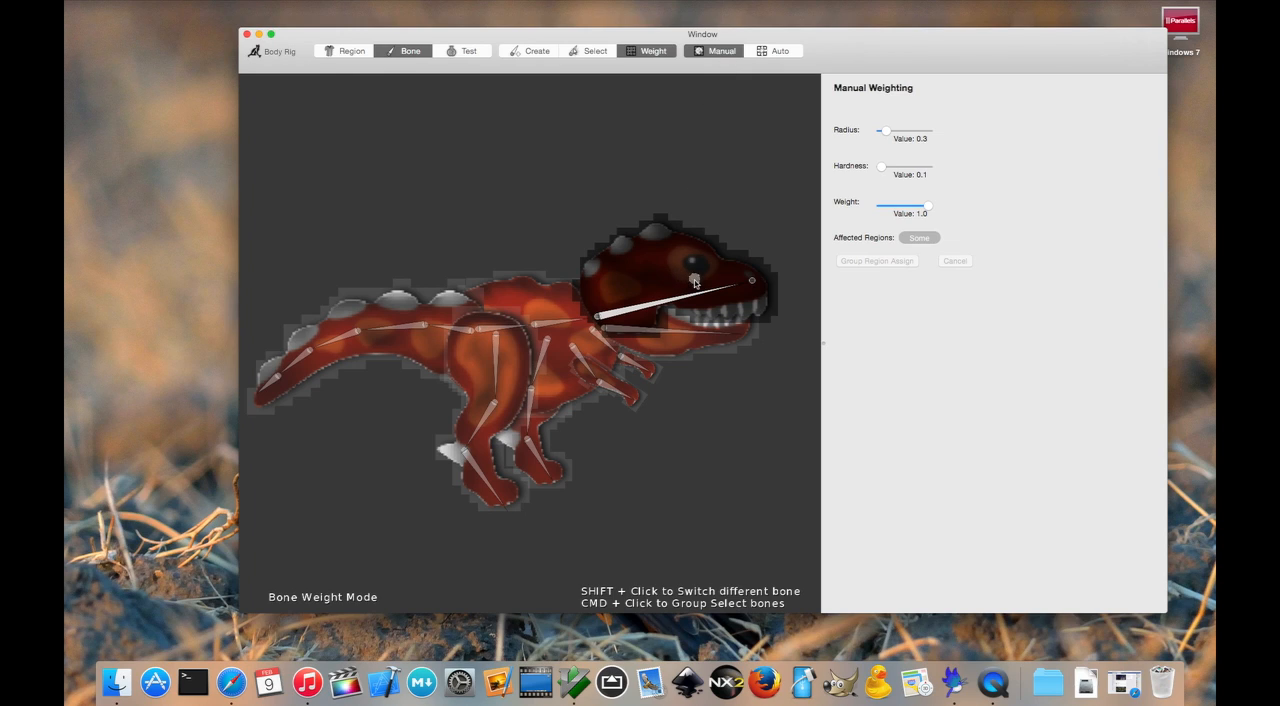
mouse_move(686, 280)
mouse_down()
mouse_move(662, 277)
mouse_move(710, 276)
mouse_move(671, 270)
mouse_move(643, 294)
mouse_move(700, 273)
mouse_move(660, 266)
mouse_move(648, 280)
mouse_move(658, 262)
mouse_move(730, 283)
mouse_move(689, 252)
mouse_move(634, 298)
mouse_move(718, 296)
mouse_move(653, 284)
mouse_move(685, 288)
mouse_up()
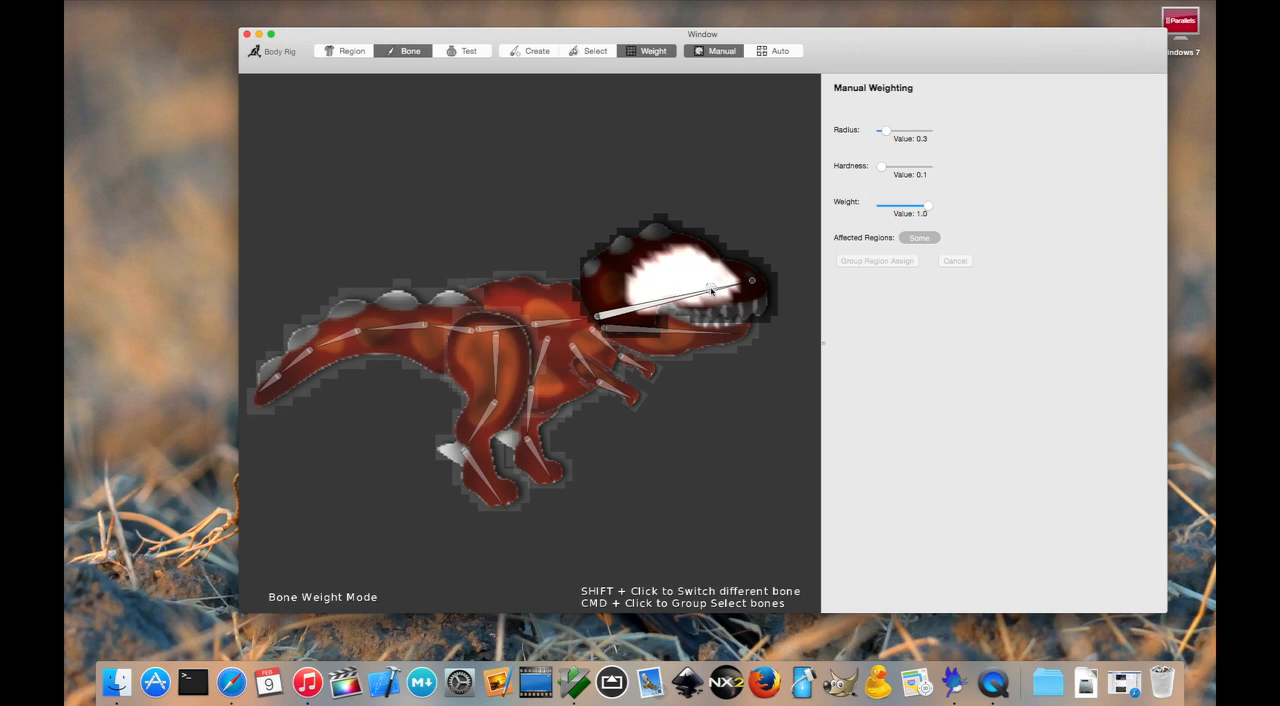
- Apply automatic weighting to all bones of the dinosaur
click(797, 51)
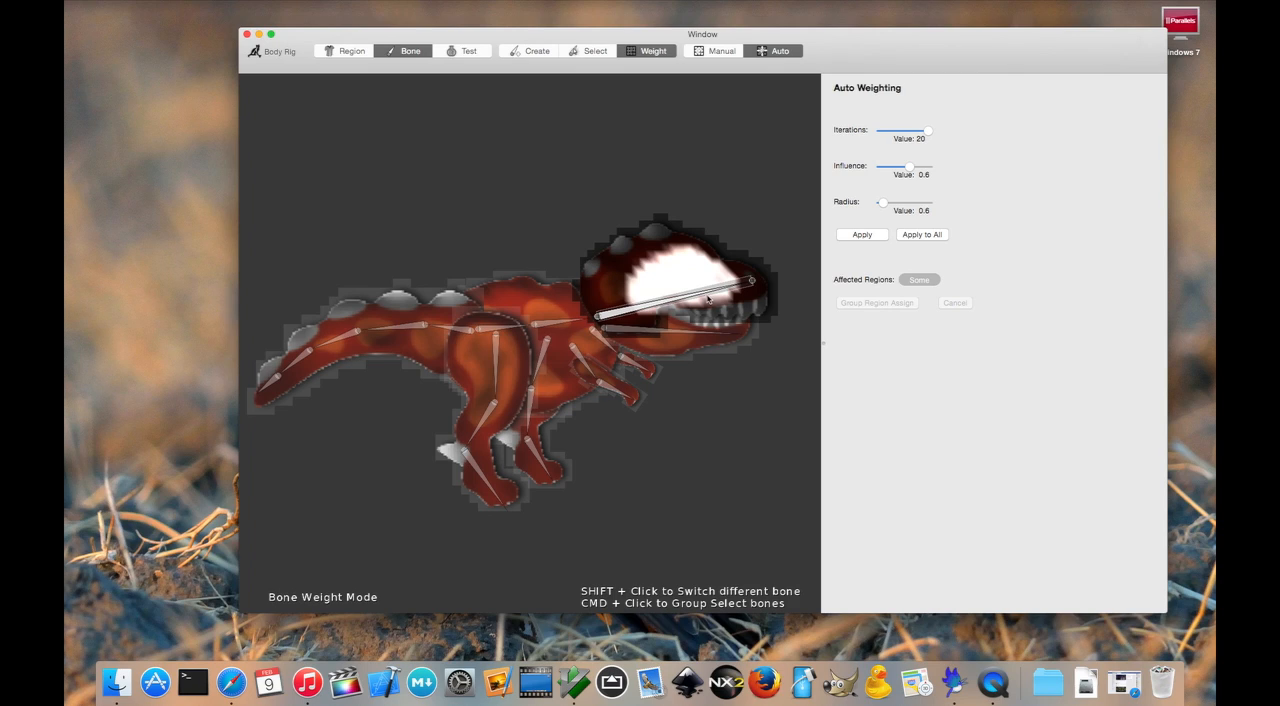
click(935, 237)
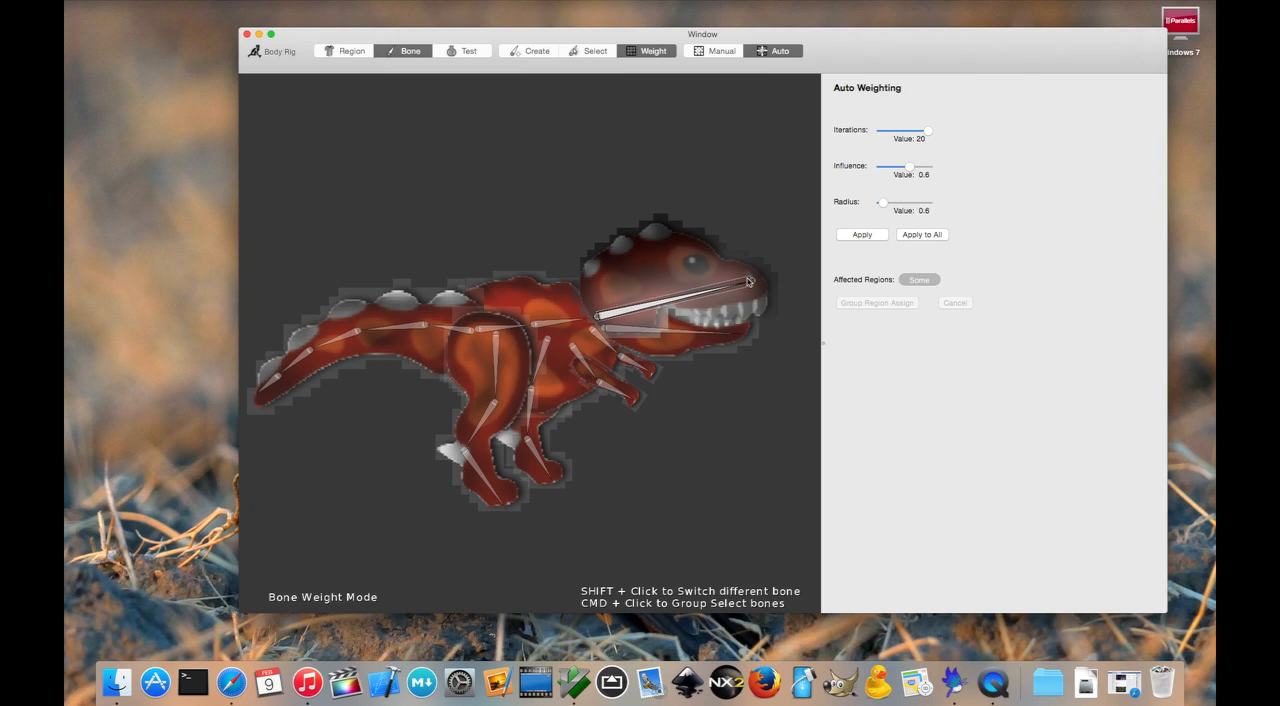
- Check the automatic weights of the neck, lower jaw and arm bones one by one
shift+click(573, 324)
shift+click(680, 330)
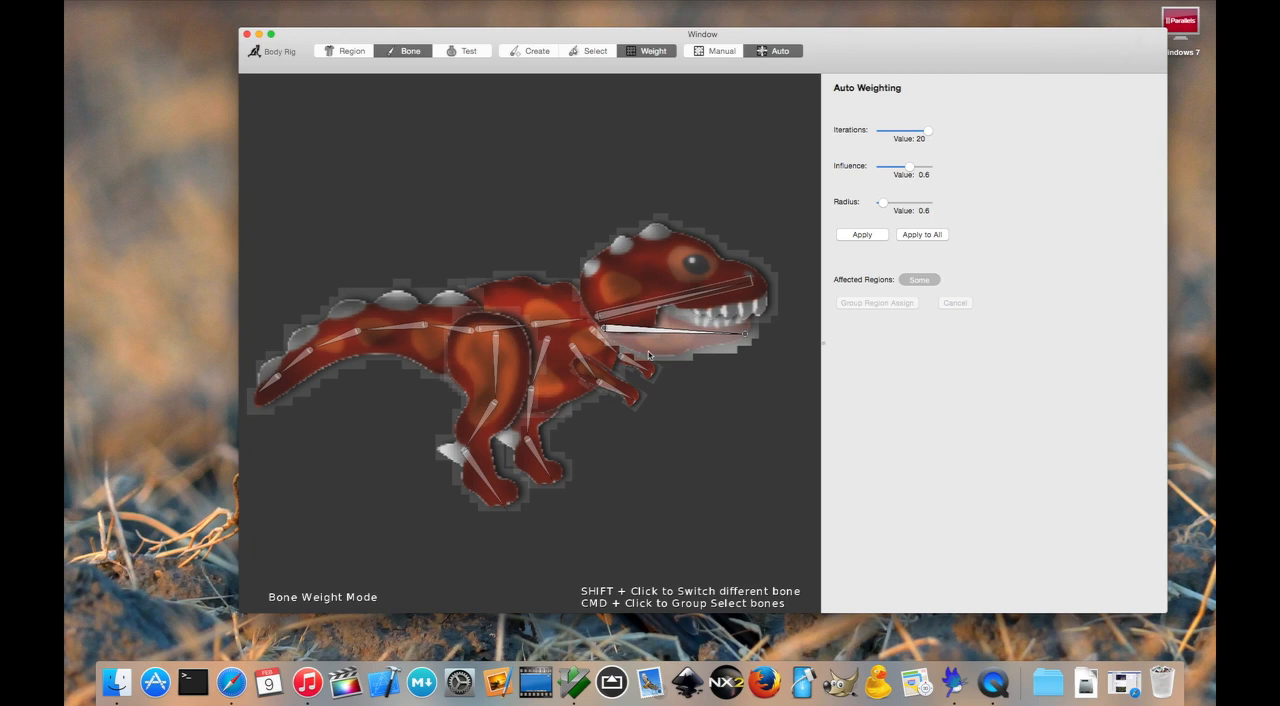
shift+click(635, 367)
shift+click(601, 342)
shift+click(585, 360)
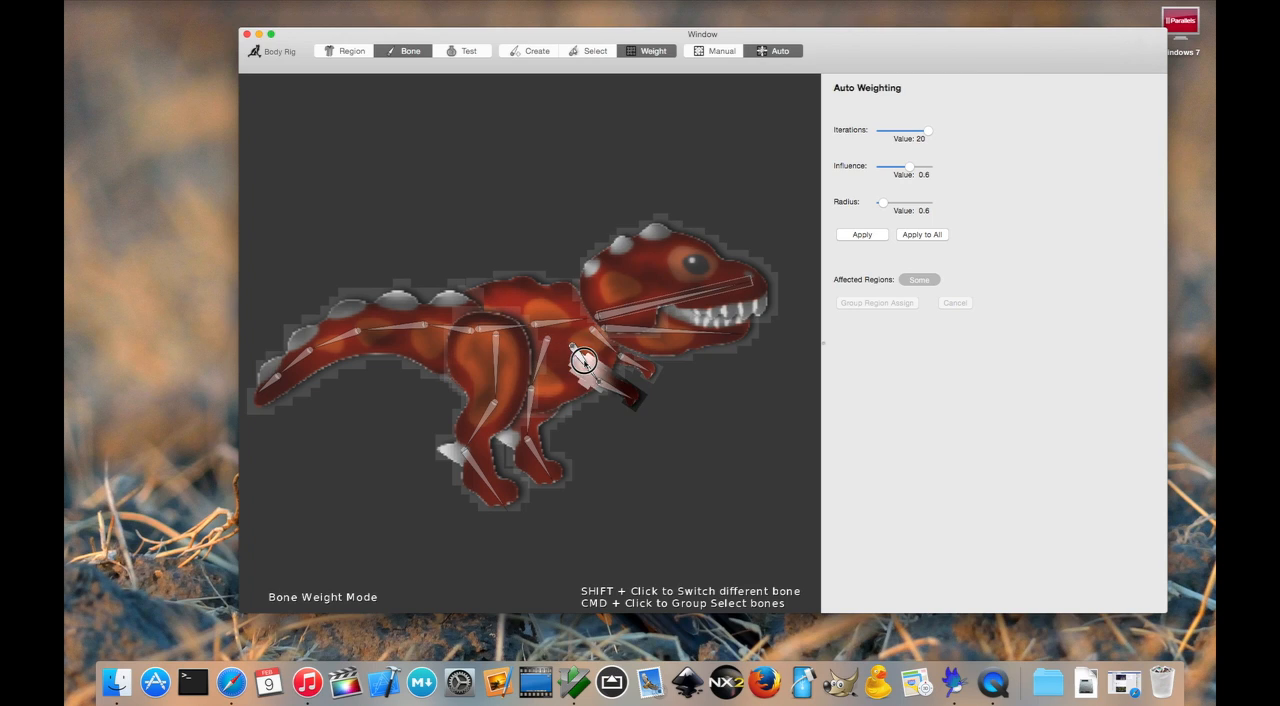
shift+click(623, 392)
- Check the automatic weights of the bones in both legs and along the tail
shift+click(530, 411)
shift+click(546, 350)
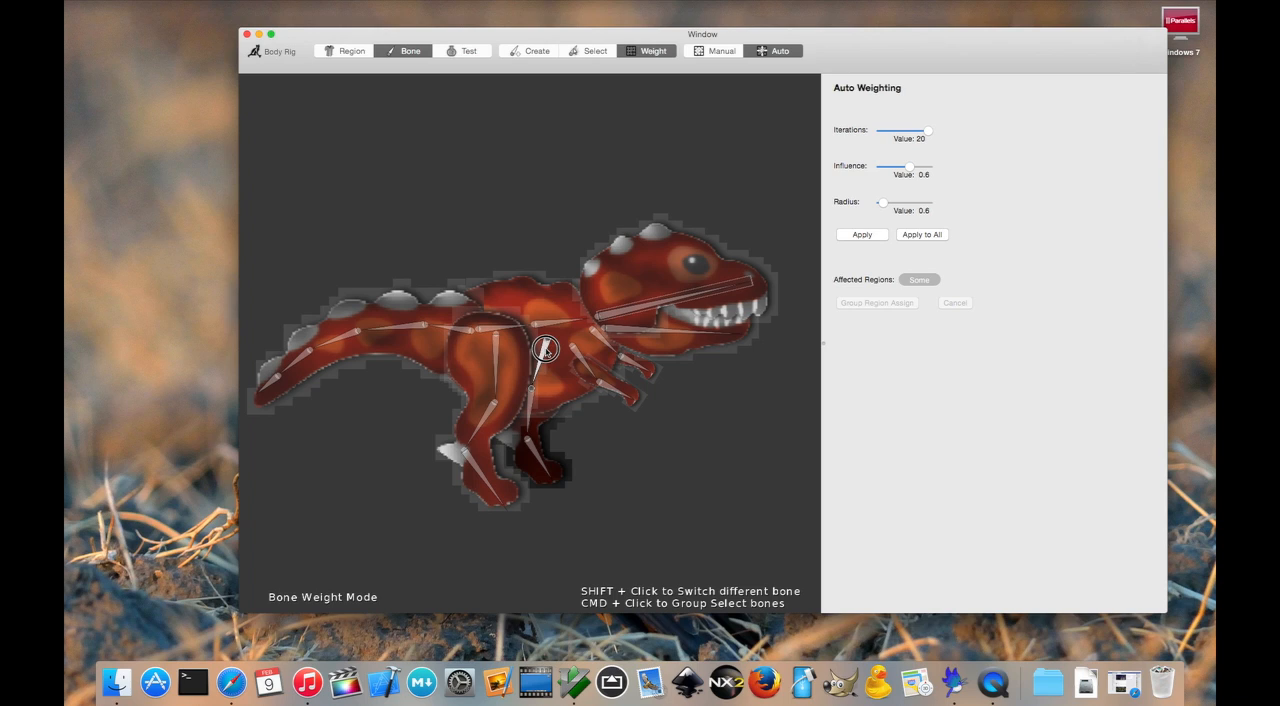
shift+click(544, 464)
shift+click(473, 477)
shift+click(484, 430)
shift+click(500, 358)
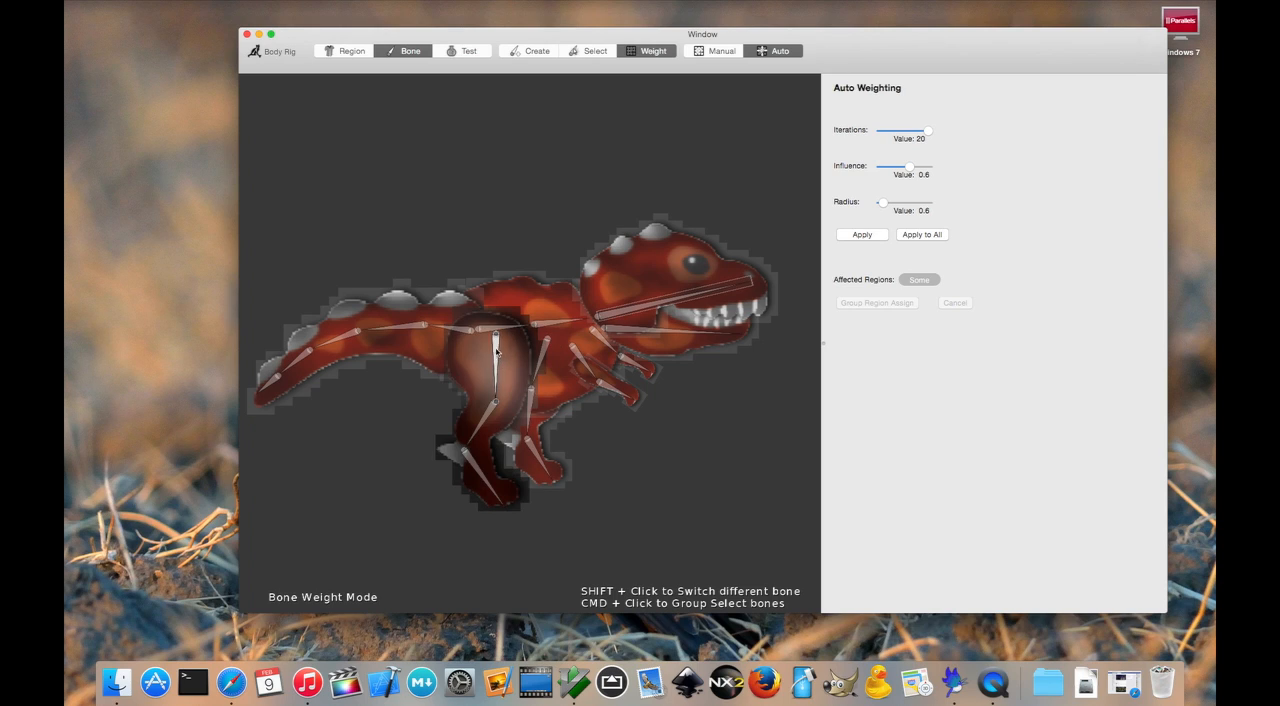
shift+click(472, 329)
shift+click(440, 330)
shift+click(410, 328)
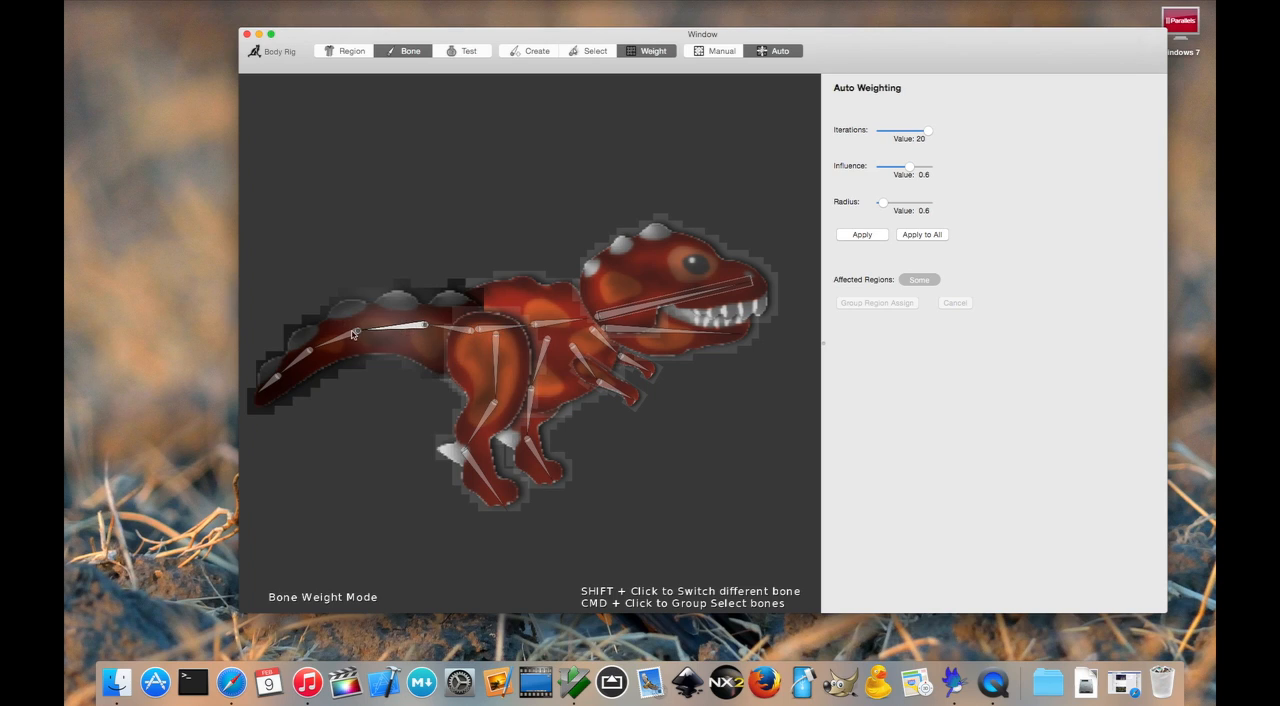
shift+click(340, 341)
shift+click(272, 383)
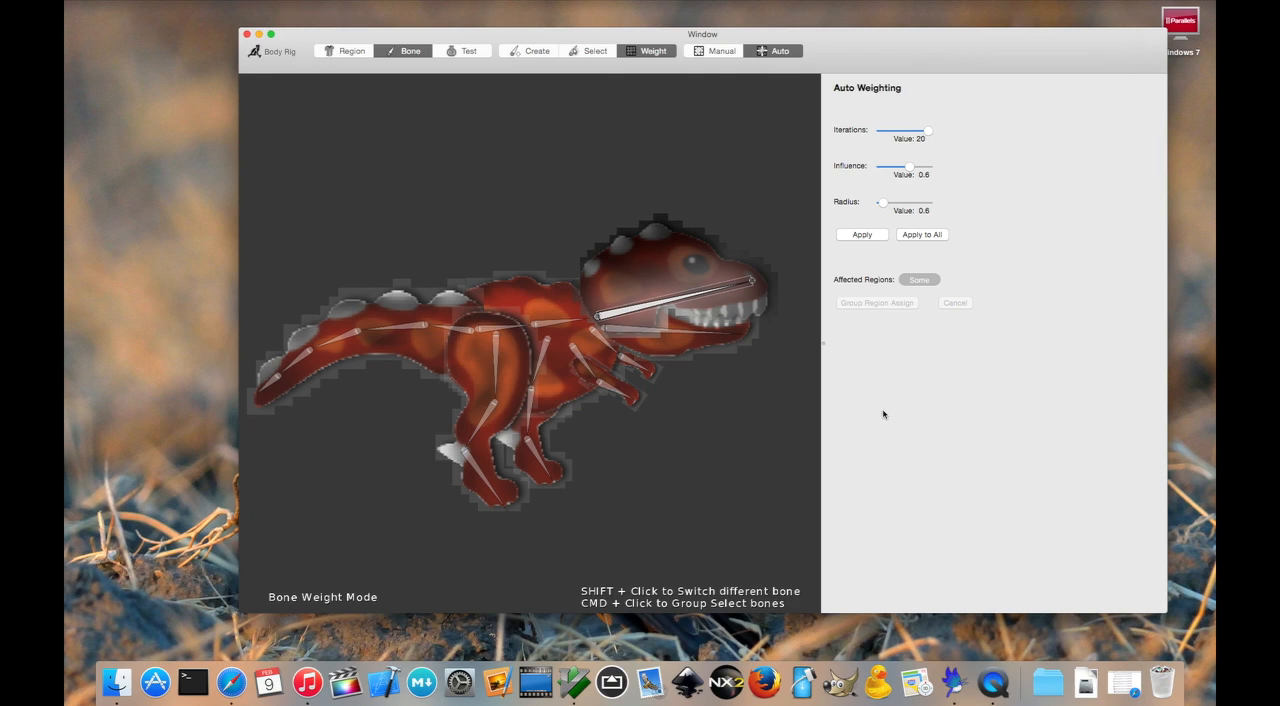
- Enter the rig test mode and try bending the upper head, lower jaw and arm bones
click(469, 52)
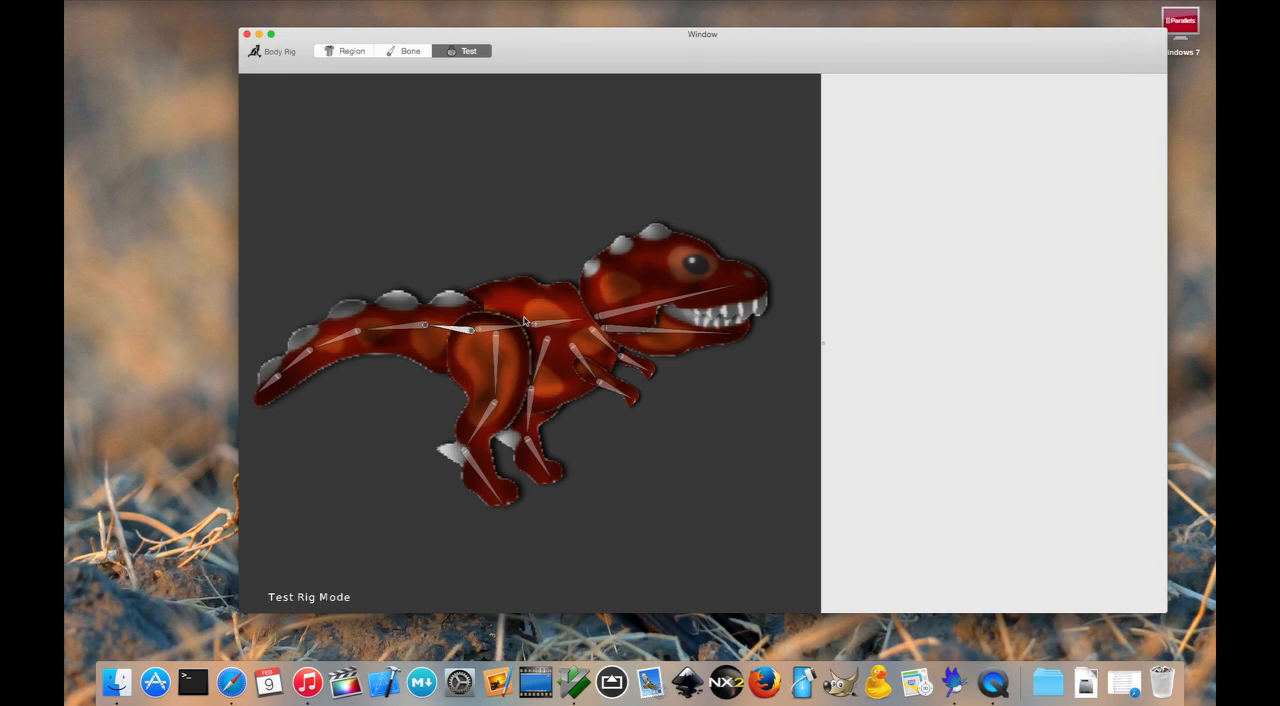
drag(754, 283, 750, 245)
mouse_move(744, 334)
mouse_down()
mouse_move(734, 394)
mouse_move(738, 333)
mouse_up()
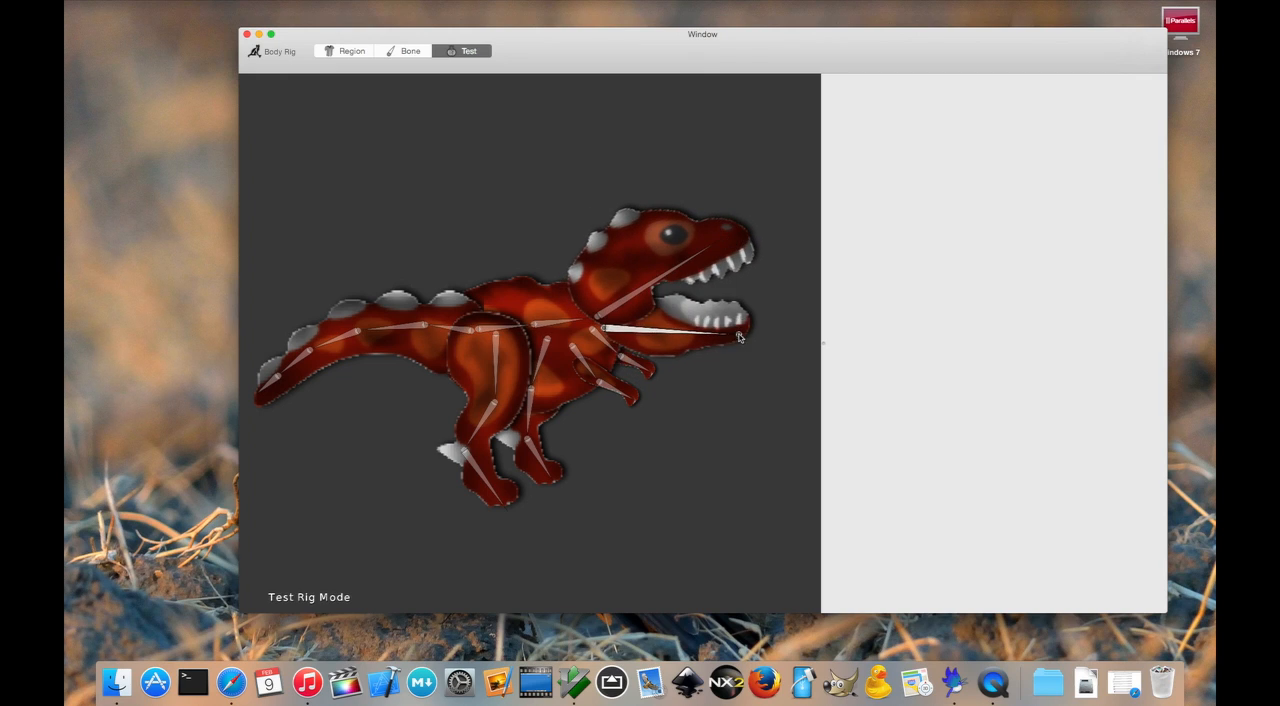
click(642, 365)
drag(661, 381, 601, 387)
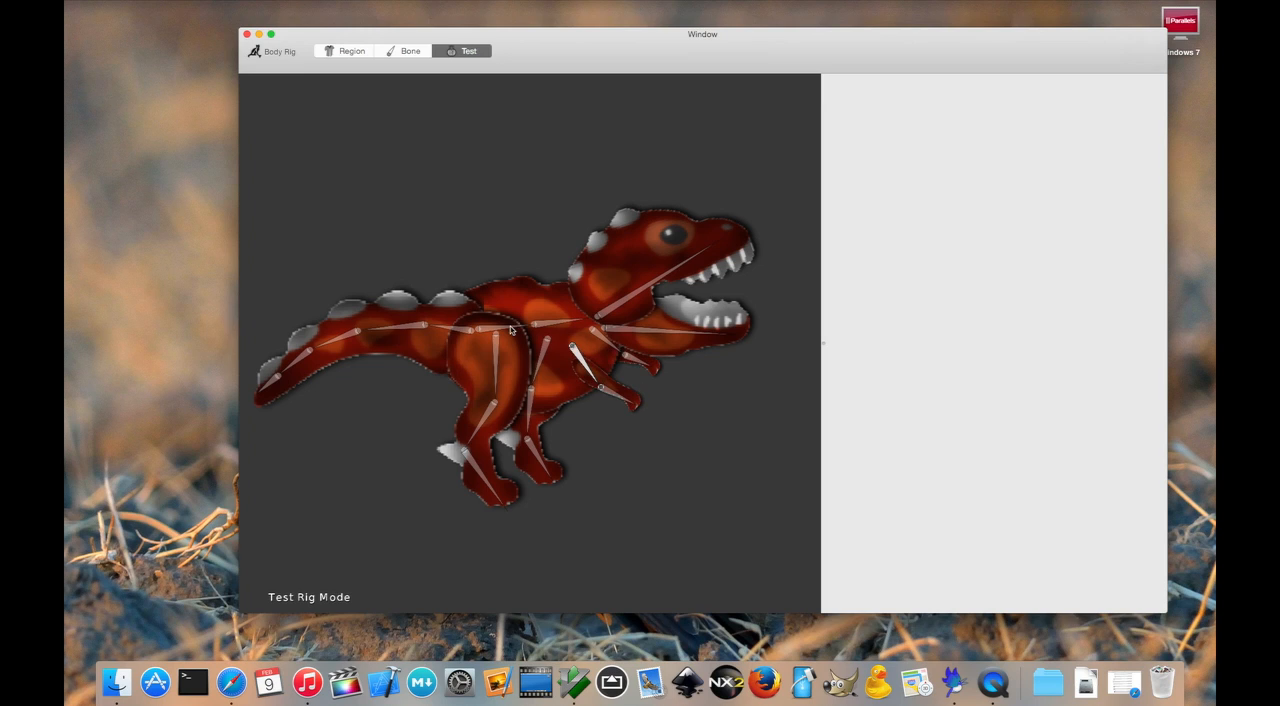
- Test the rig further by moving the tail, both legs and the arm bones
click(456, 331)
drag(428, 326, 252, 396)
click(384, 340)
click(479, 425)
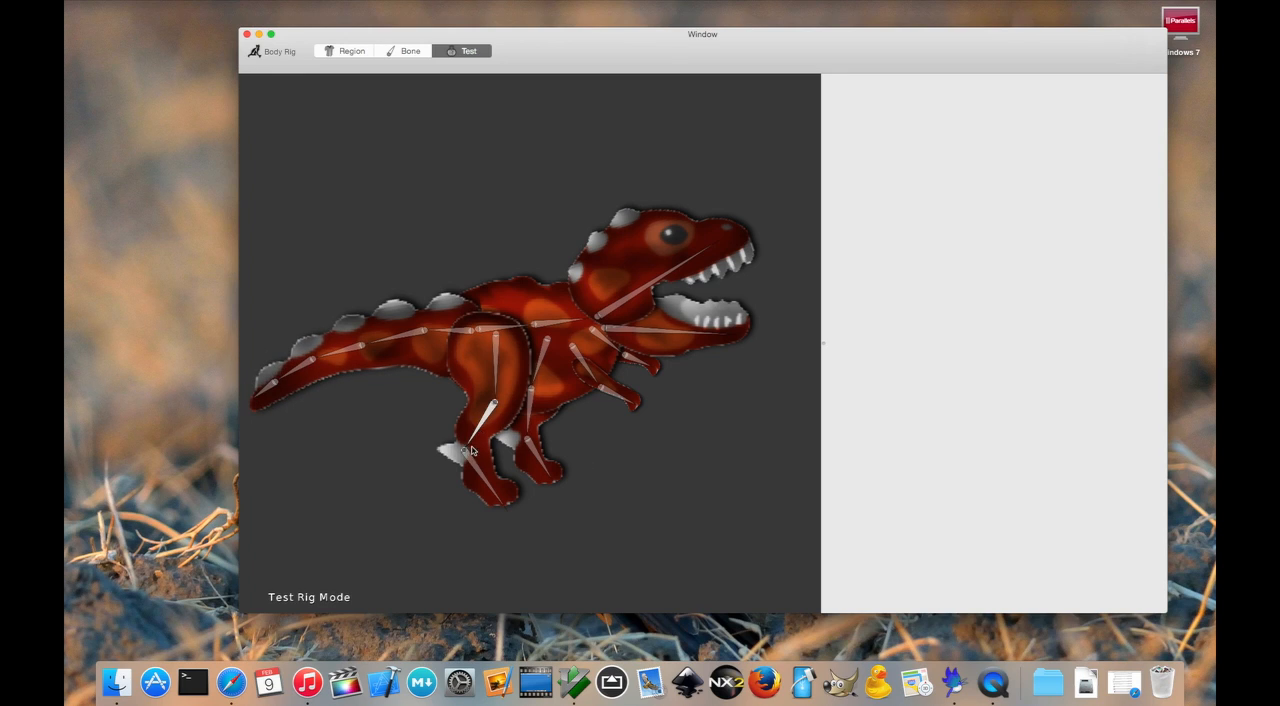
drag(467, 449, 576, 461)
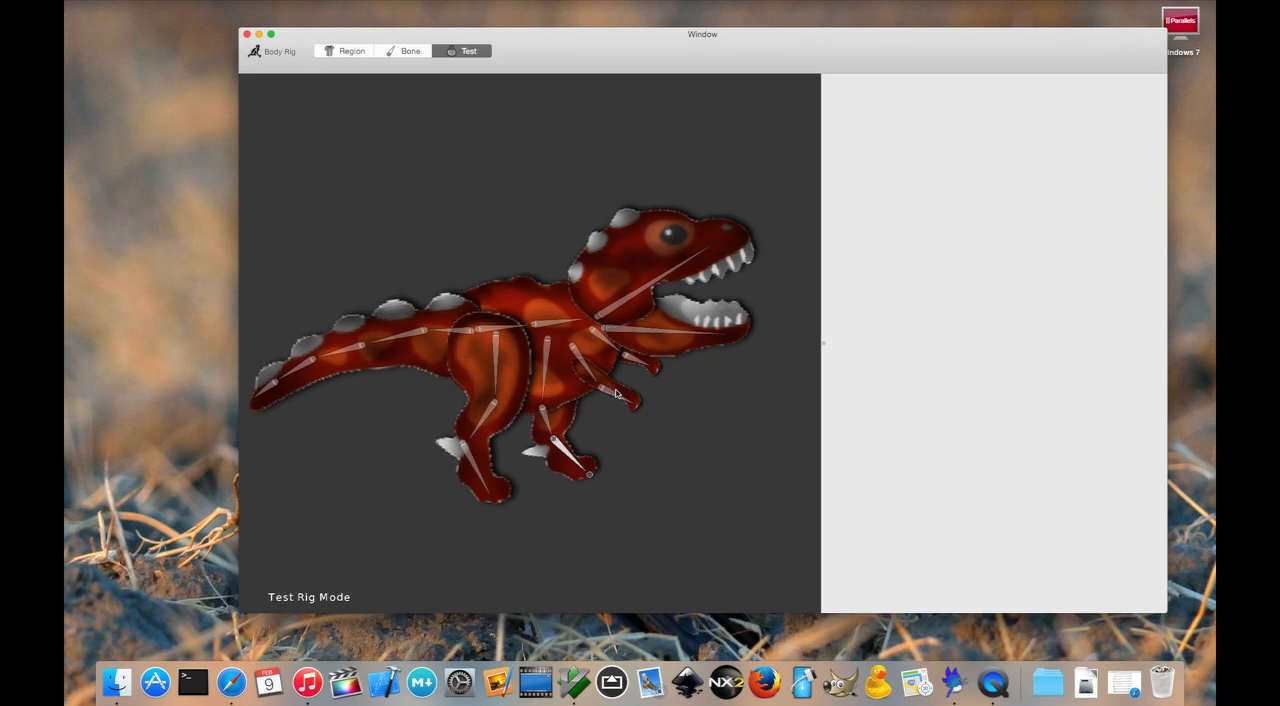
drag(626, 398, 648, 373)
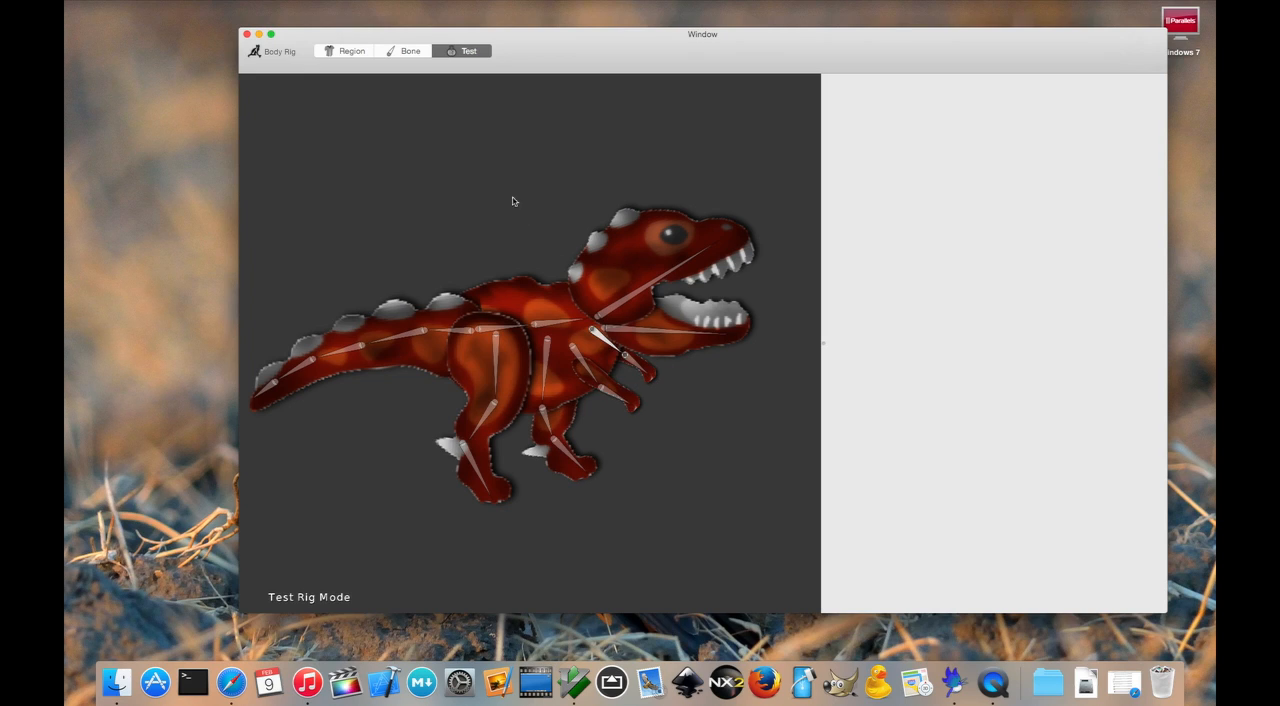
- Leave the rig test for bone editing and move the character on to the Animate stage
click(416, 53)
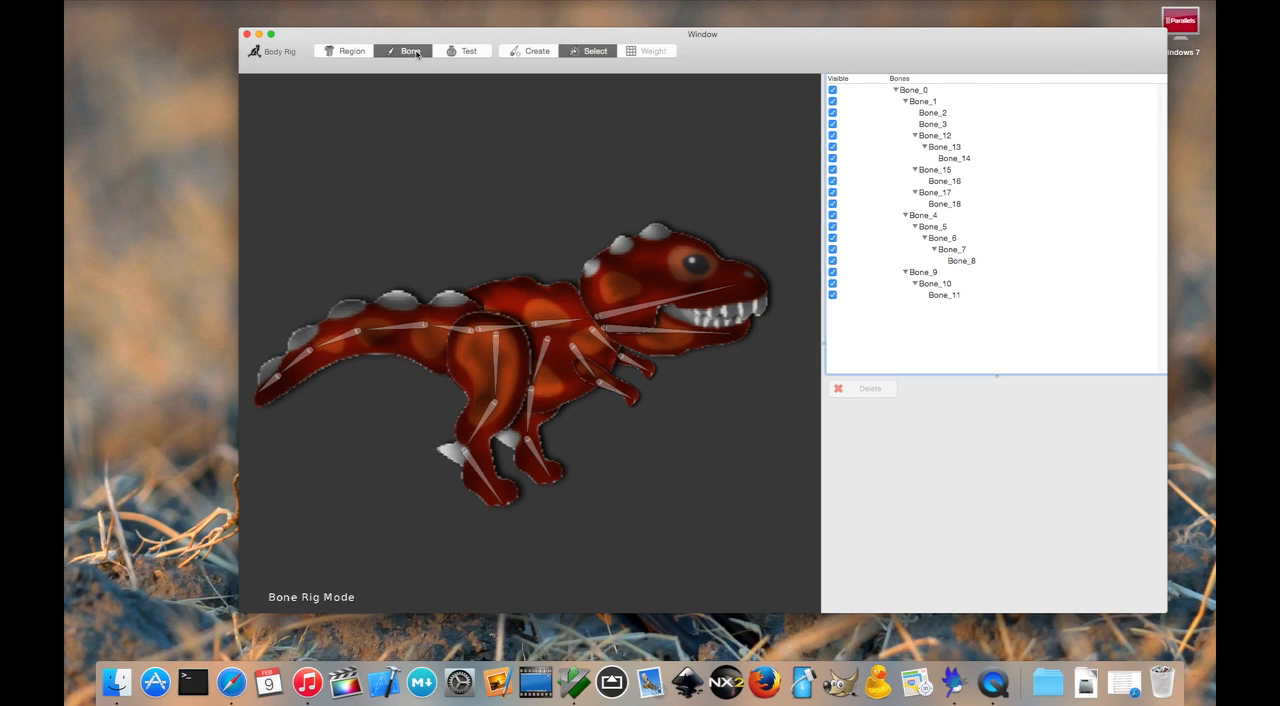
click(281, 55)
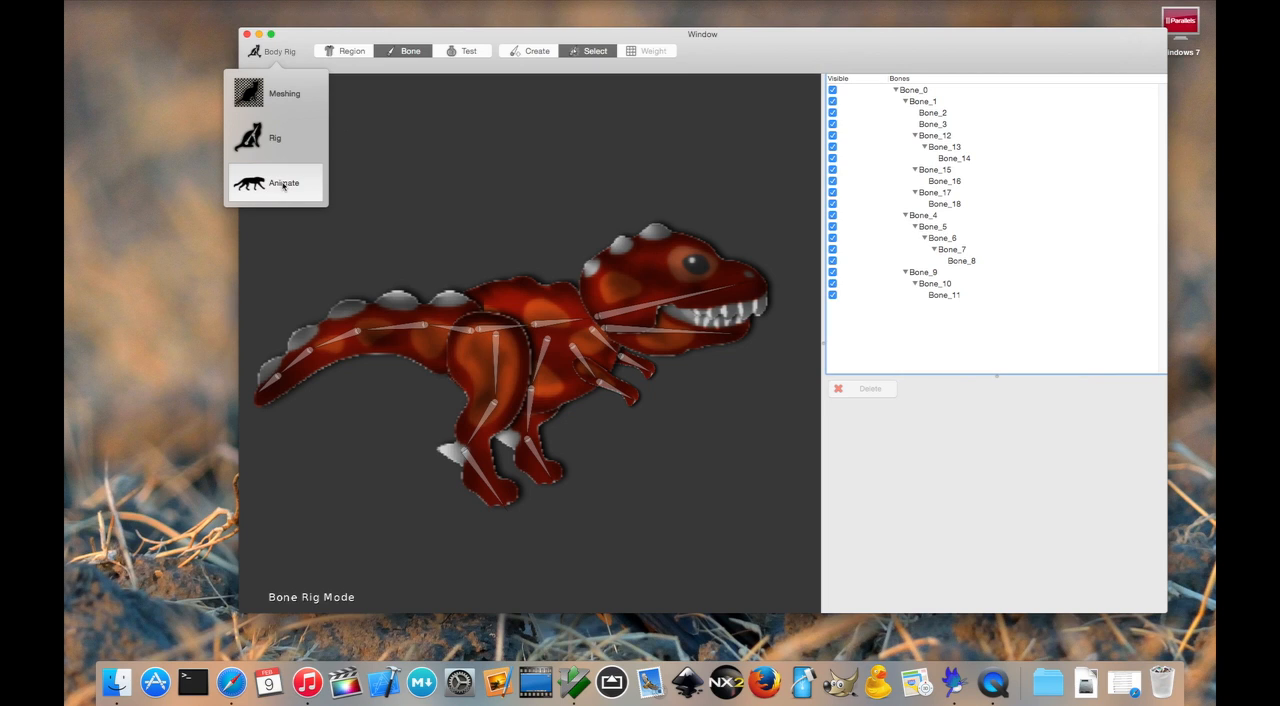
click(283, 184)
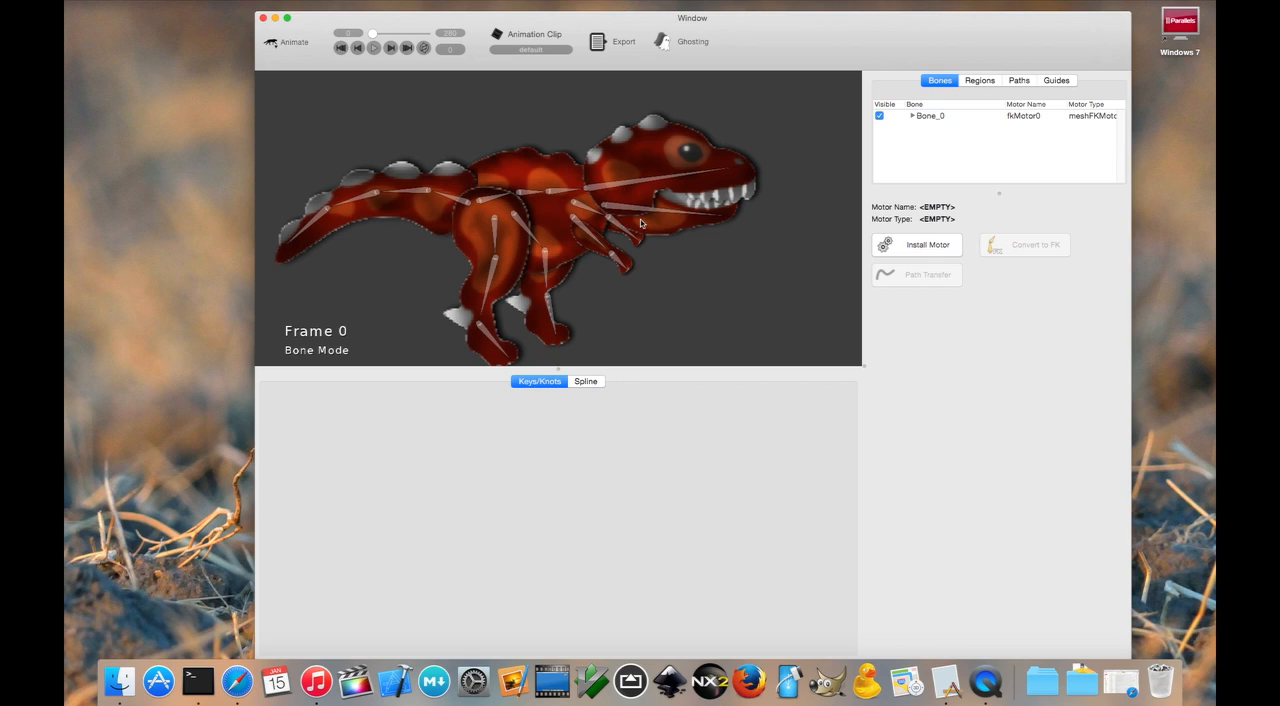
- At frame 0, open the dinosaur's mouth by rotating the upper head bone upward and the lower jaw bone downward
click(675, 181)
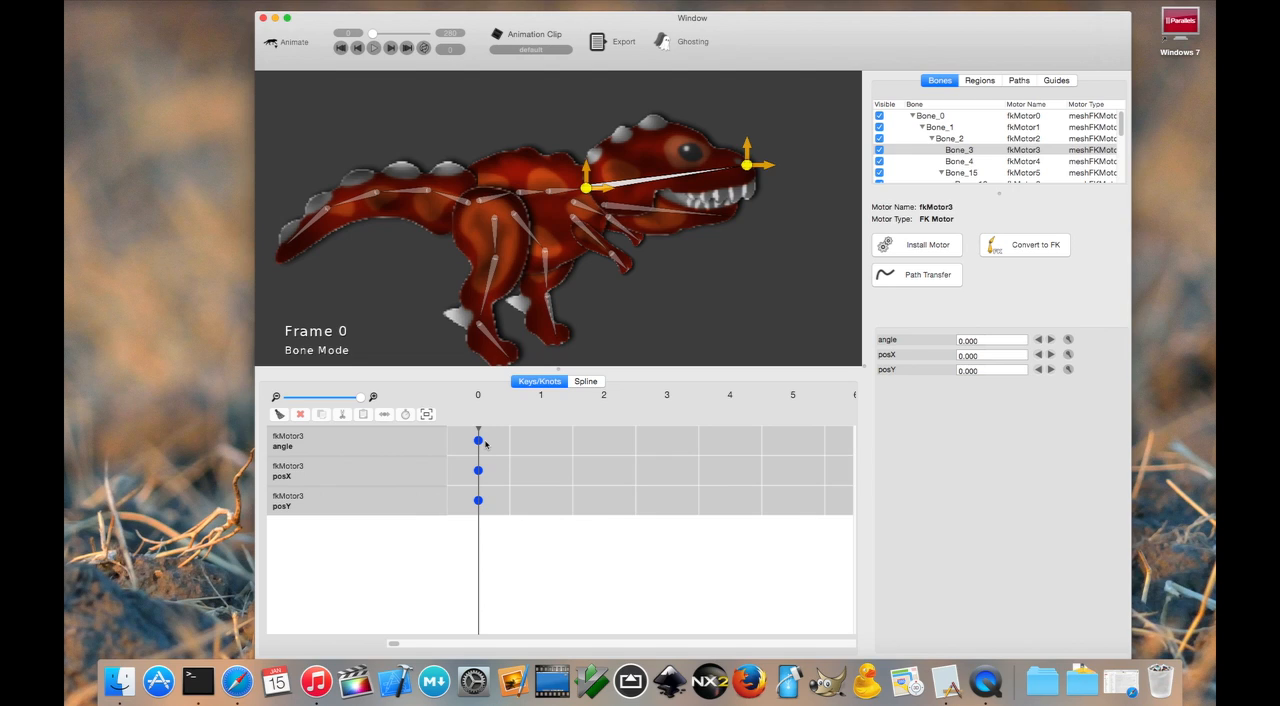
mouse_move(395, 645)
mouse_down()
mouse_move(380, 641)
mouse_move(443, 645)
mouse_move(379, 645)
mouse_up()
click(748, 163)
drag(748, 163, 714, 90)
click(688, 216)
drag(732, 217, 723, 262)
- At frame 42, close the mouth by rotating Bone_3 to an angle of about 2.1 and Bone_4 to about 4.8
drag(374, 34, 384, 33)
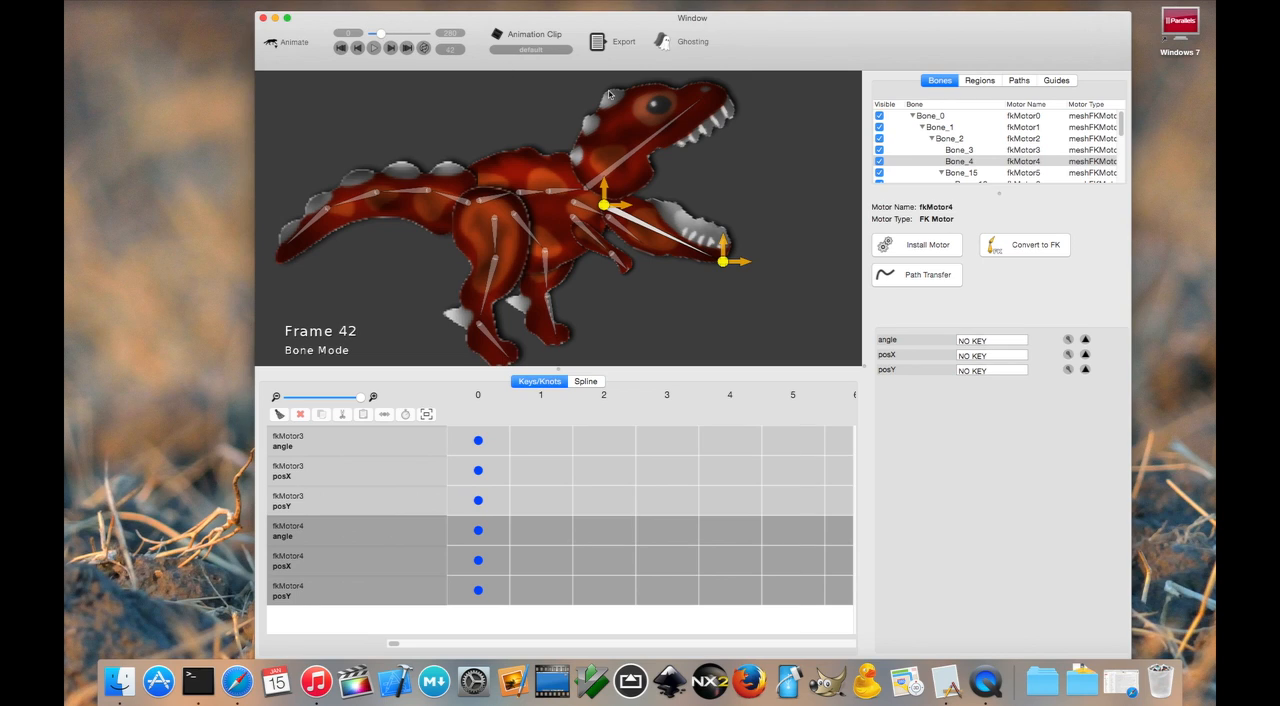
drag(687, 113, 748, 145)
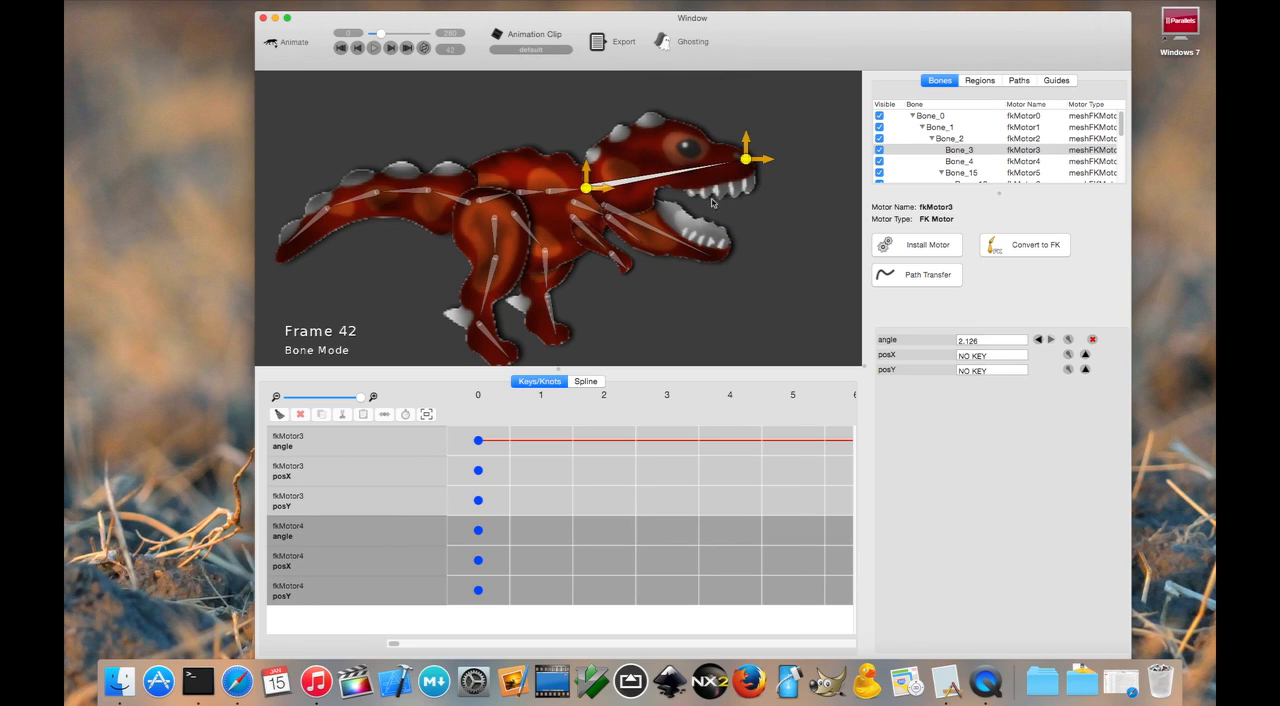
click(723, 253)
drag(726, 257, 748, 206)
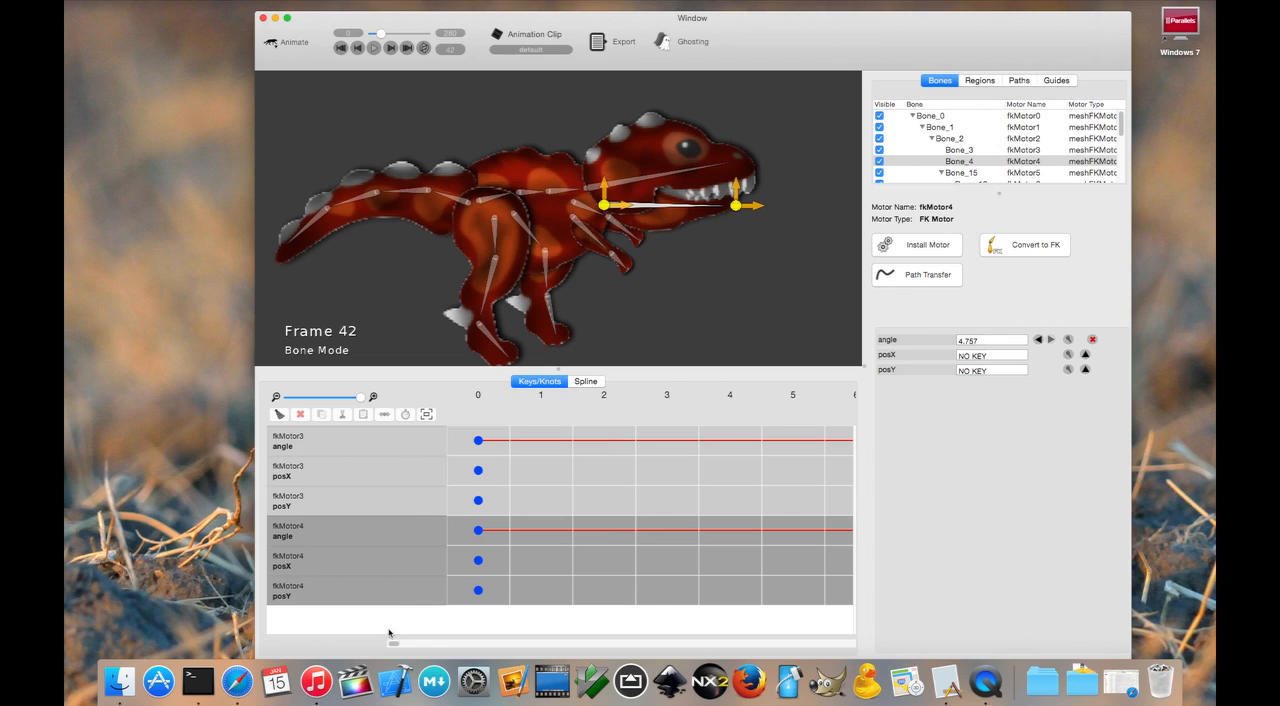
- Locate frame 42 in the timeline and examine the angle keys of fkMotor4 and fkMotor3
drag(391, 641, 452, 641)
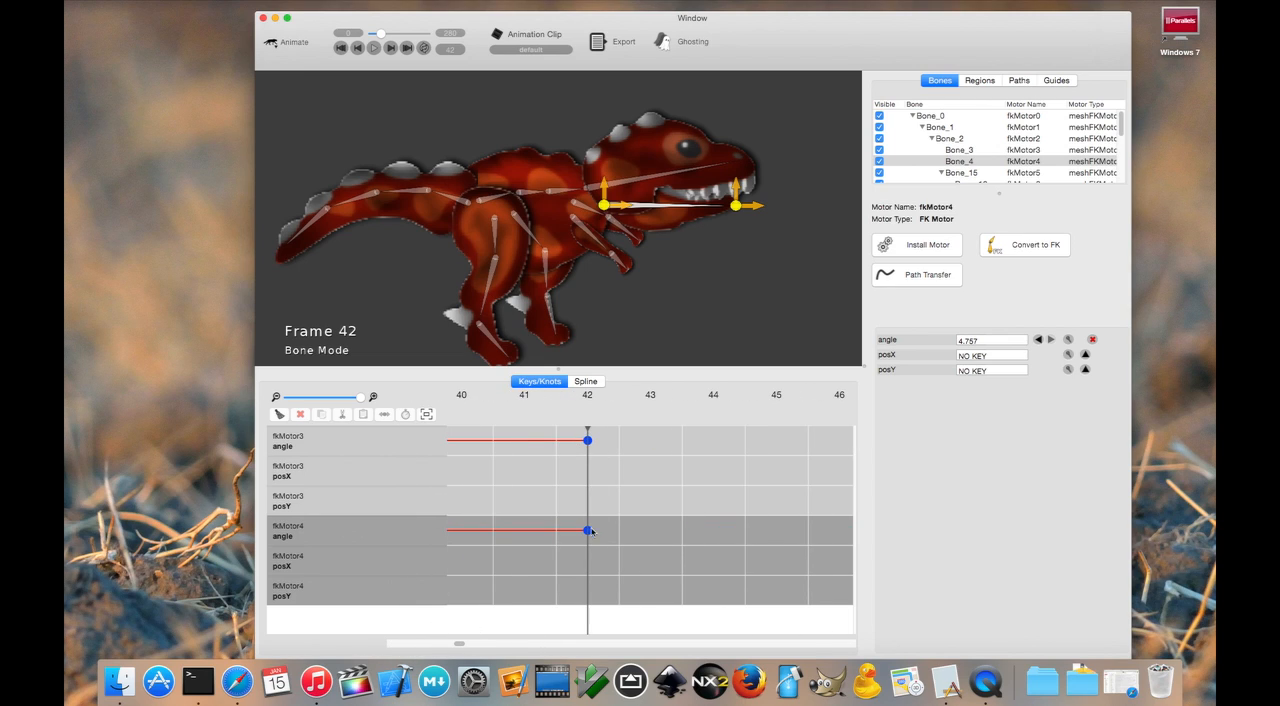
click(592, 441)
click(571, 541)
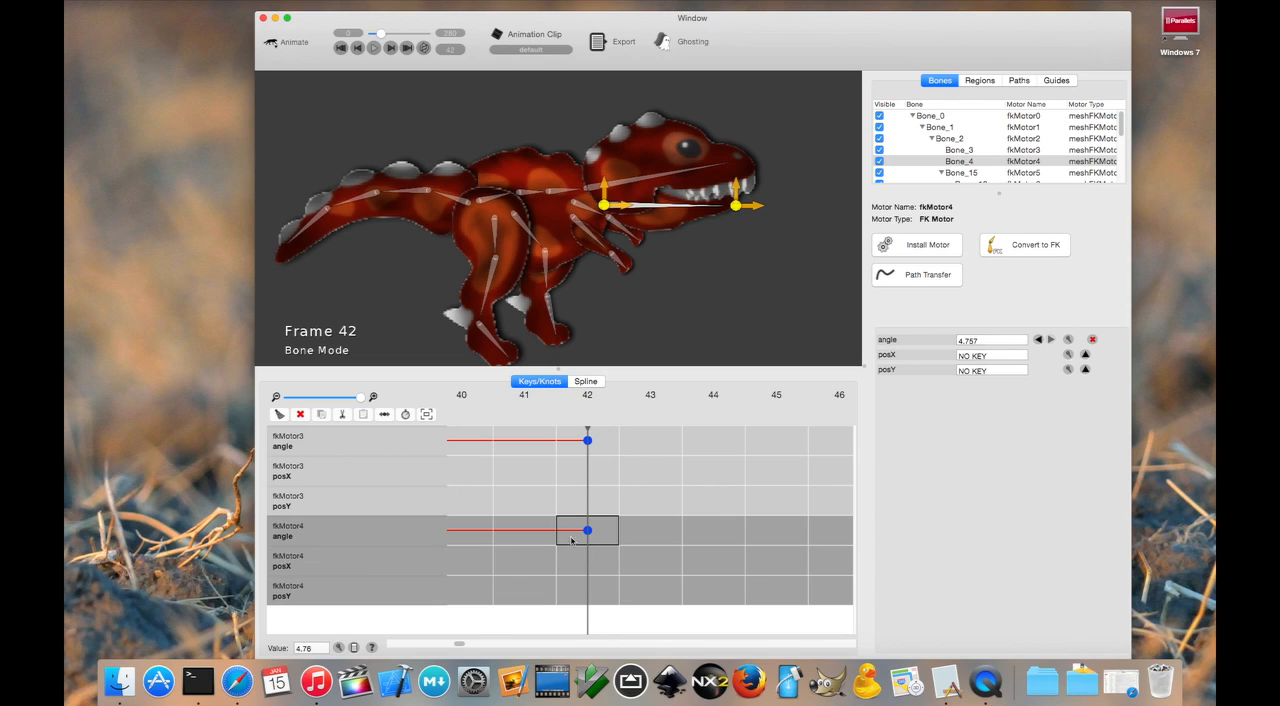
click(560, 437)
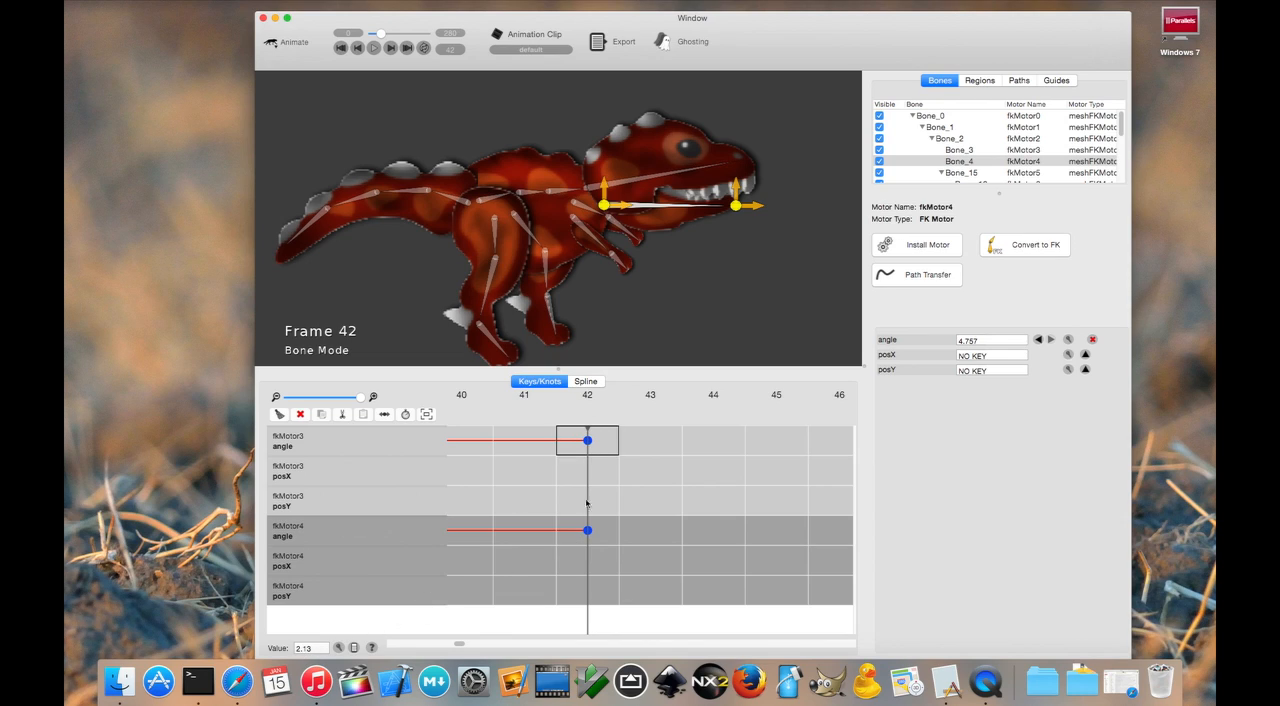
- Examine the frame 0 angle keys of fkMotor3 and fkMotor4, and play the mouth-closing animation
drag(451, 642, 361, 642)
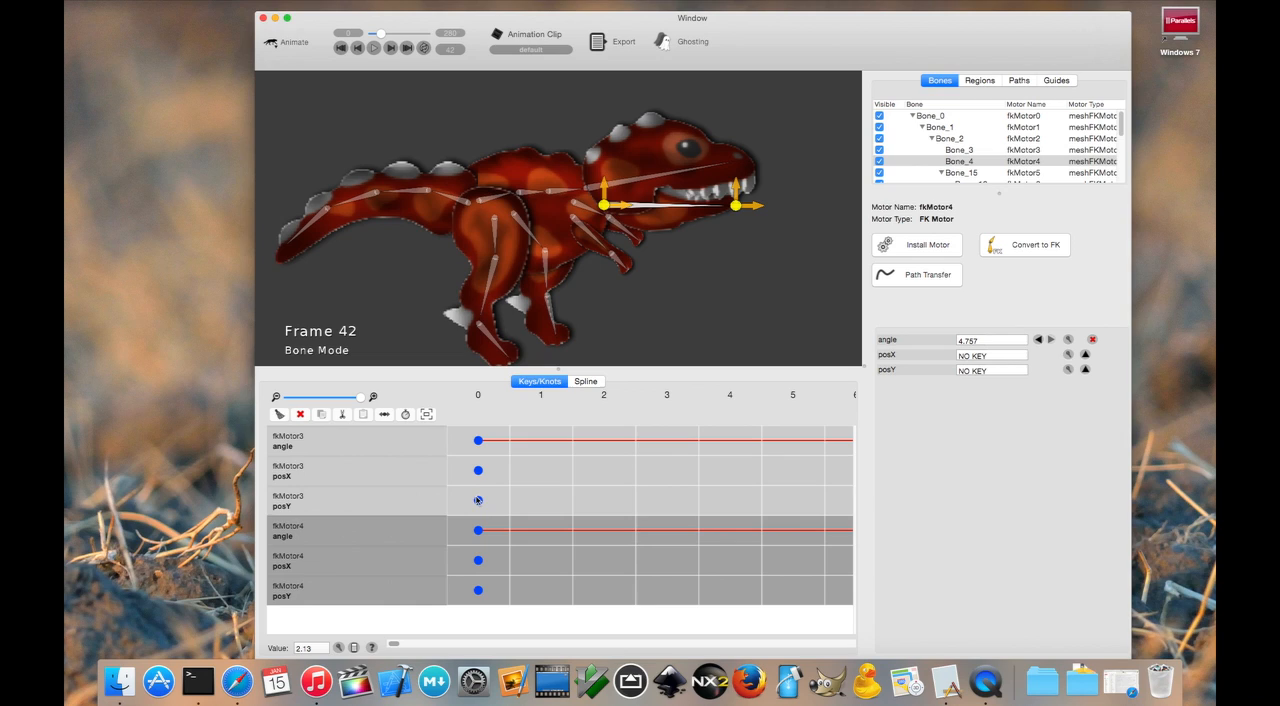
click(481, 440)
click(480, 529)
drag(382, 34, 366, 34)
click(374, 49)
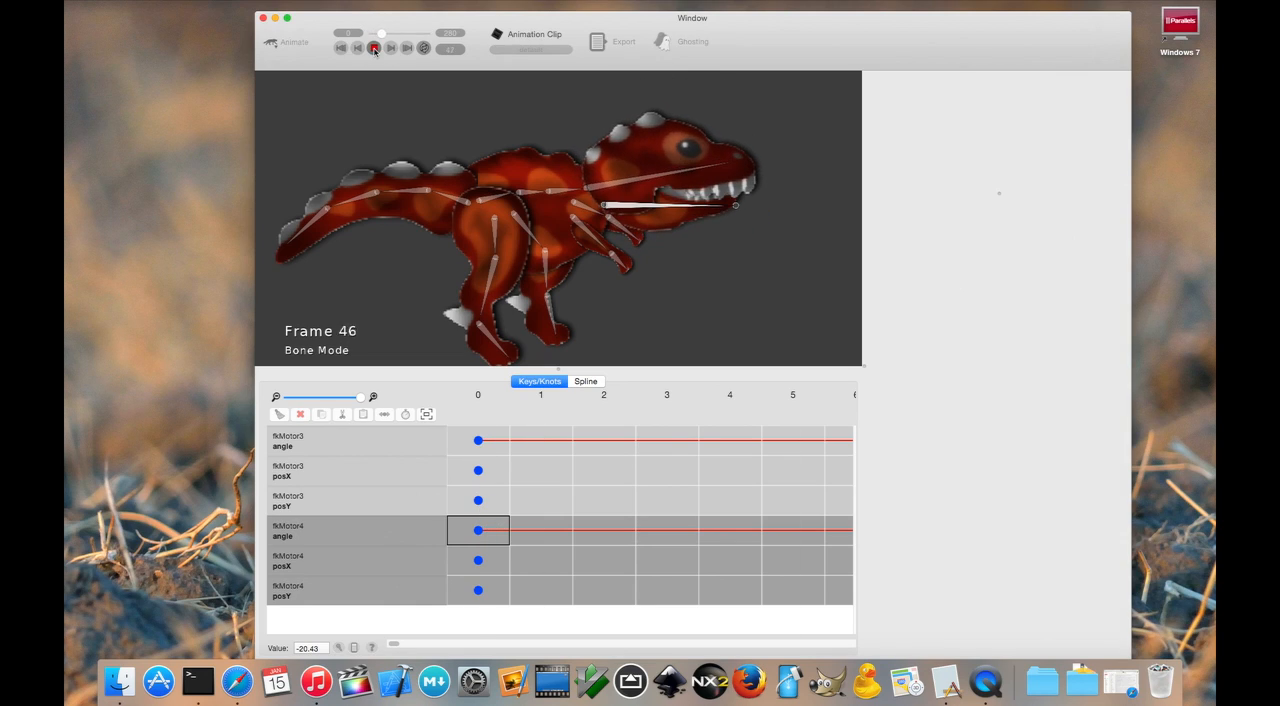
click(374, 49)
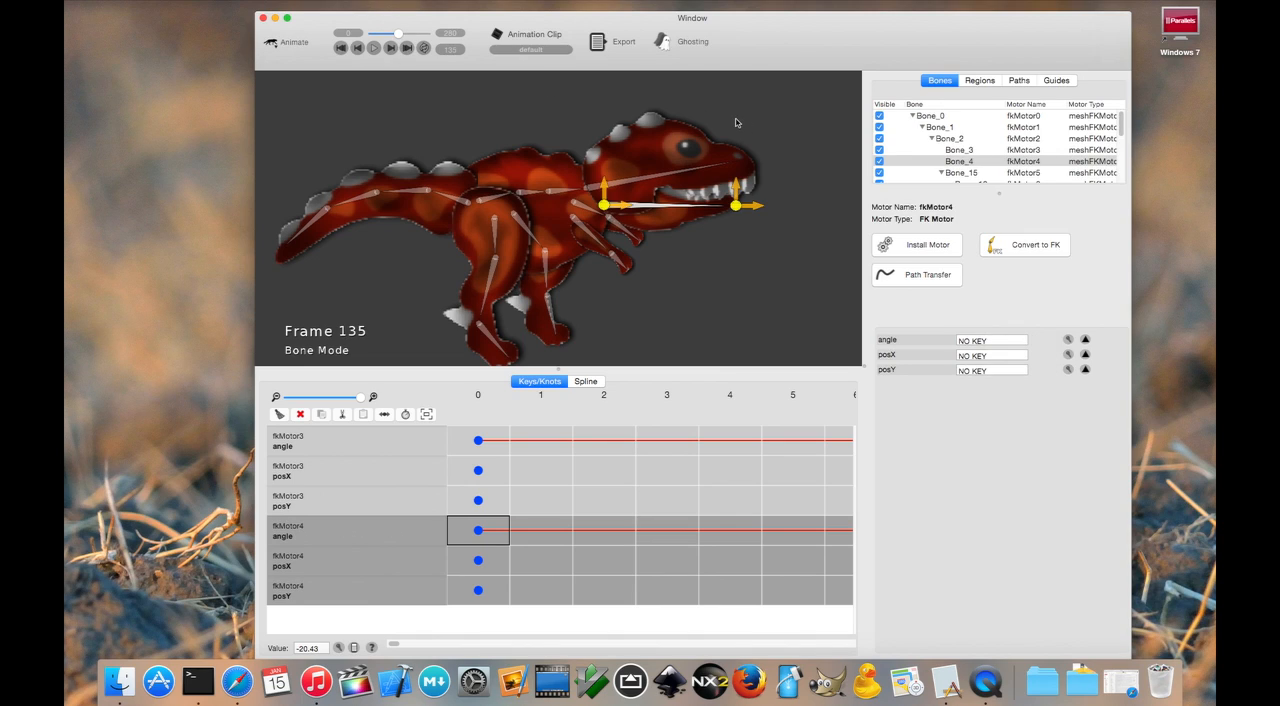
- At frame 135, open the mouth again by rotating Bone_3 upward and Bone_4 down to an angle of about -15.8
click(730, 166)
drag(750, 162, 711, 85)
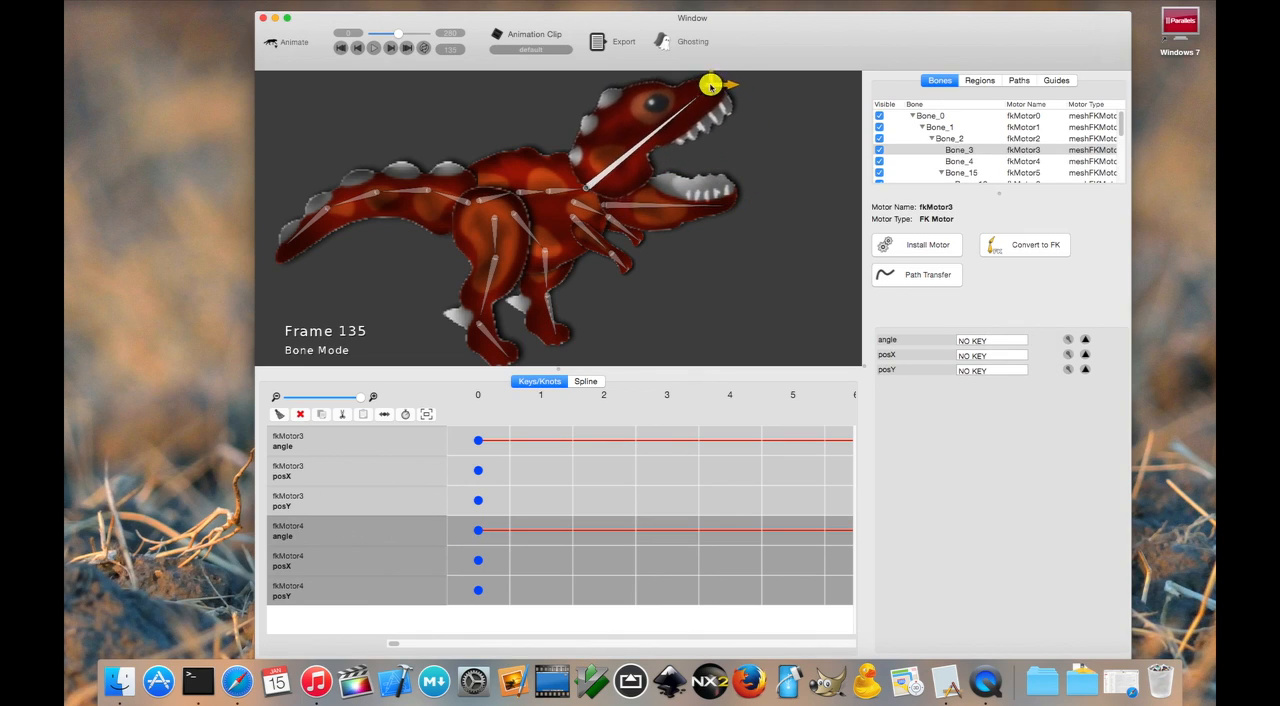
click(730, 205)
drag(732, 206, 727, 251)
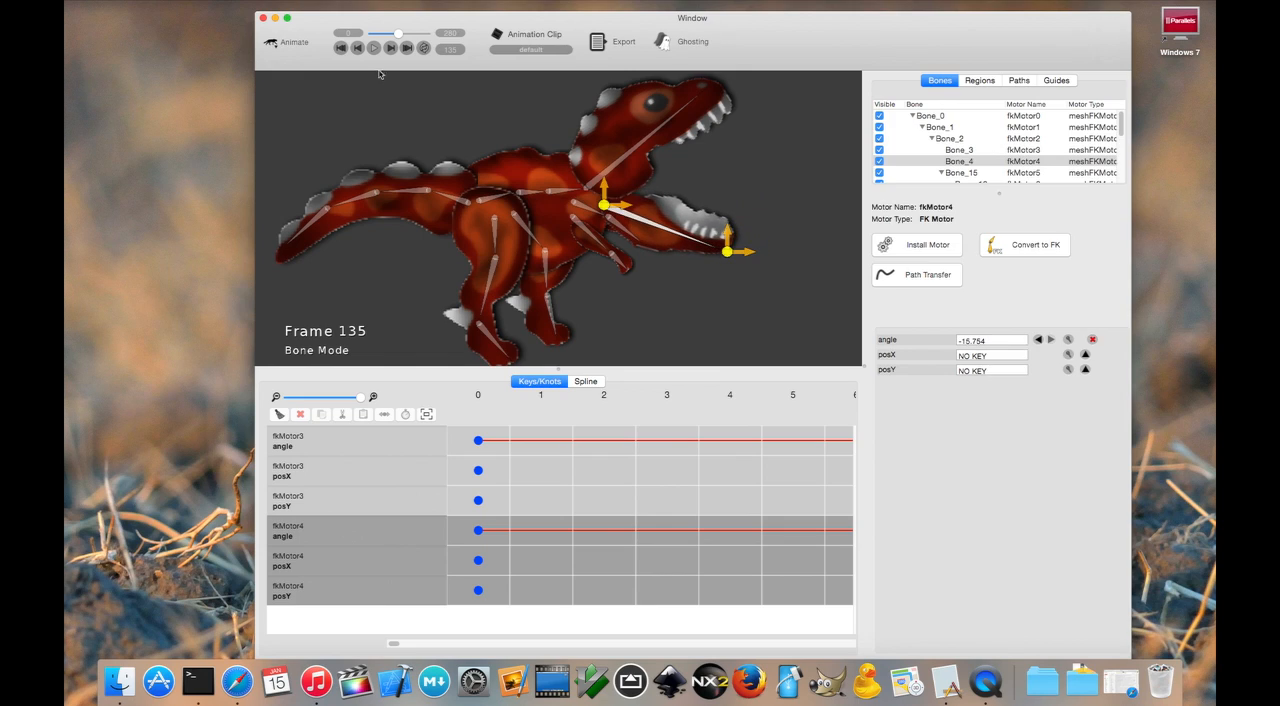
- At frame 212, close the mouth by rotating Bone_3 downward and Bone_4 up to an angle of about 0.6
drag(398, 34, 418, 34)
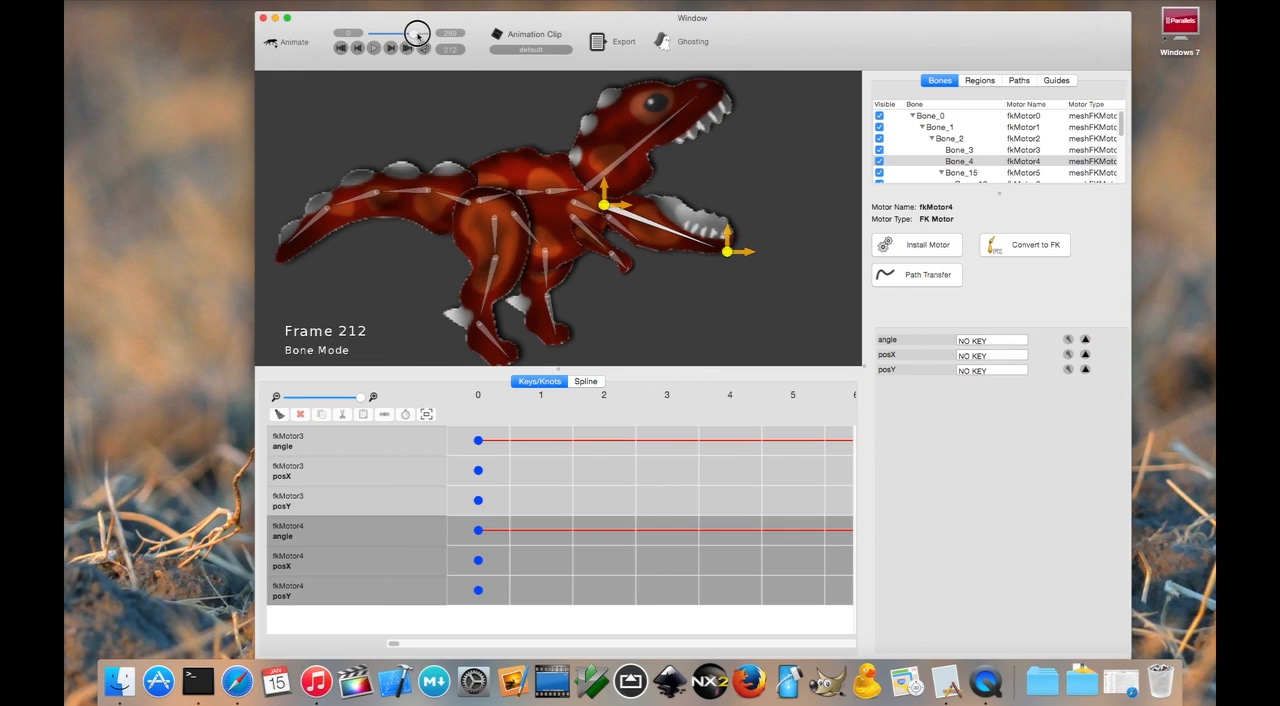
click(679, 111)
drag(713, 84, 734, 166)
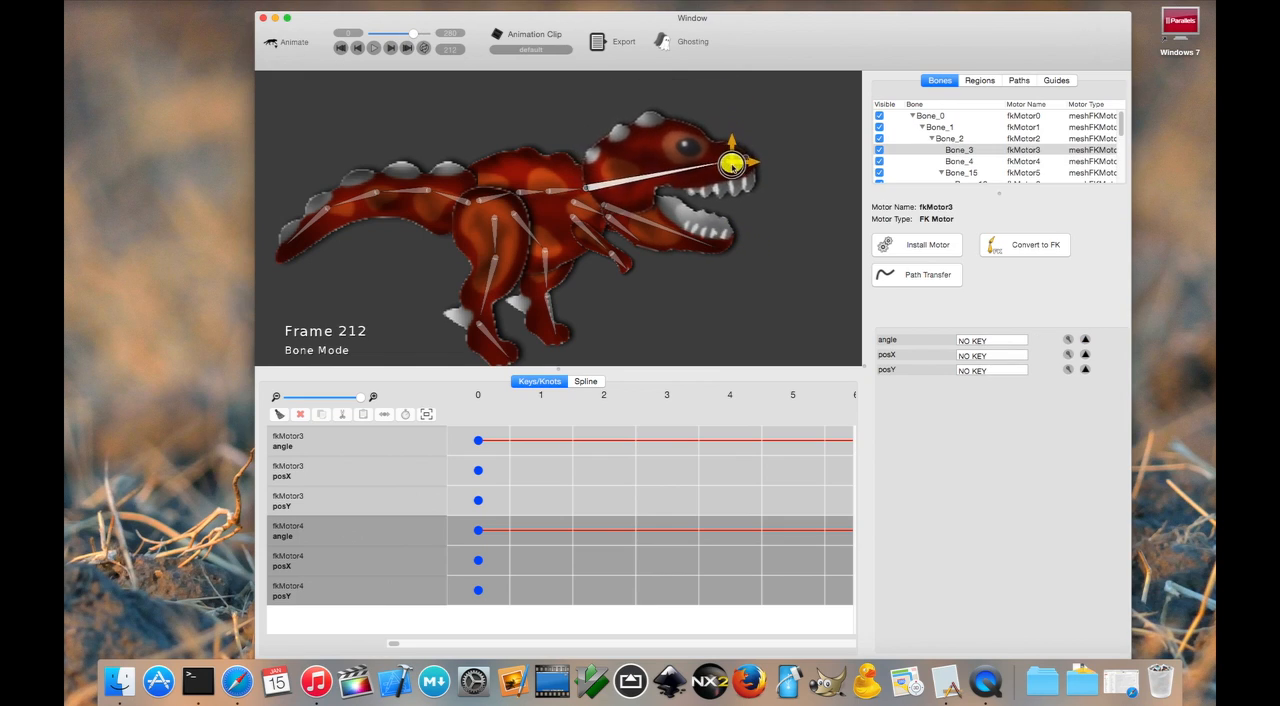
click(728, 243)
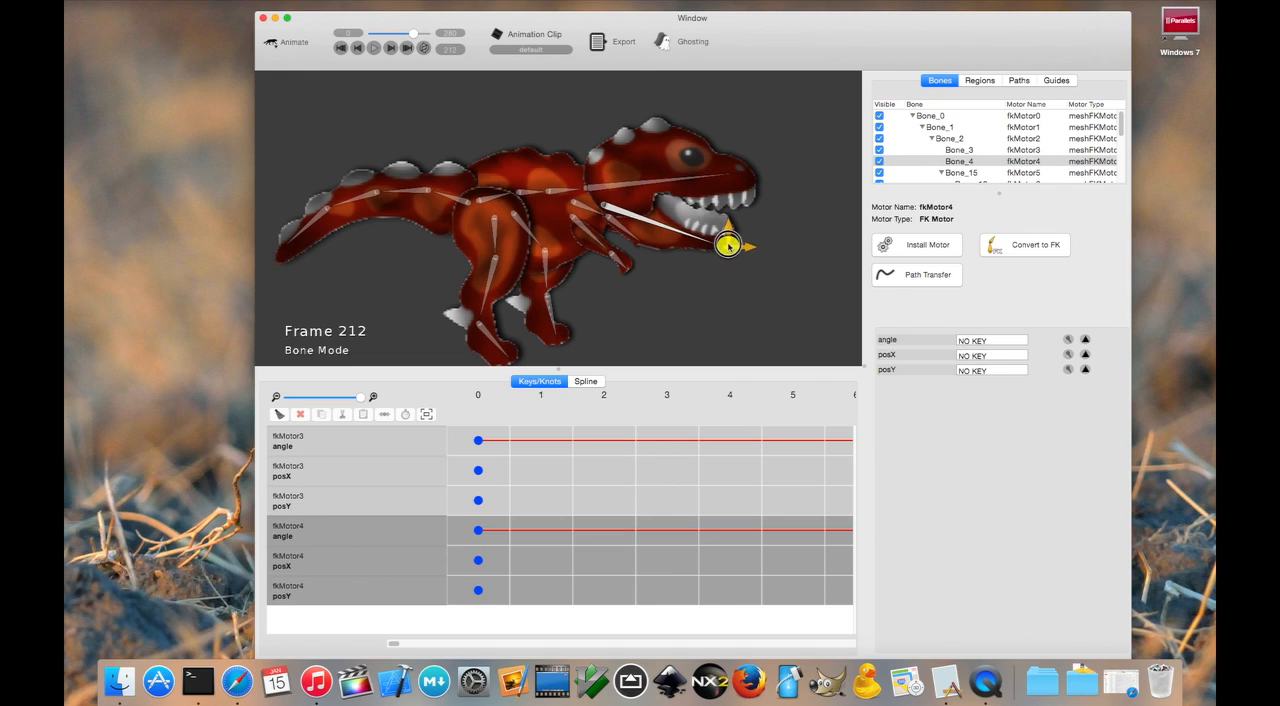
drag(728, 243, 735, 215)
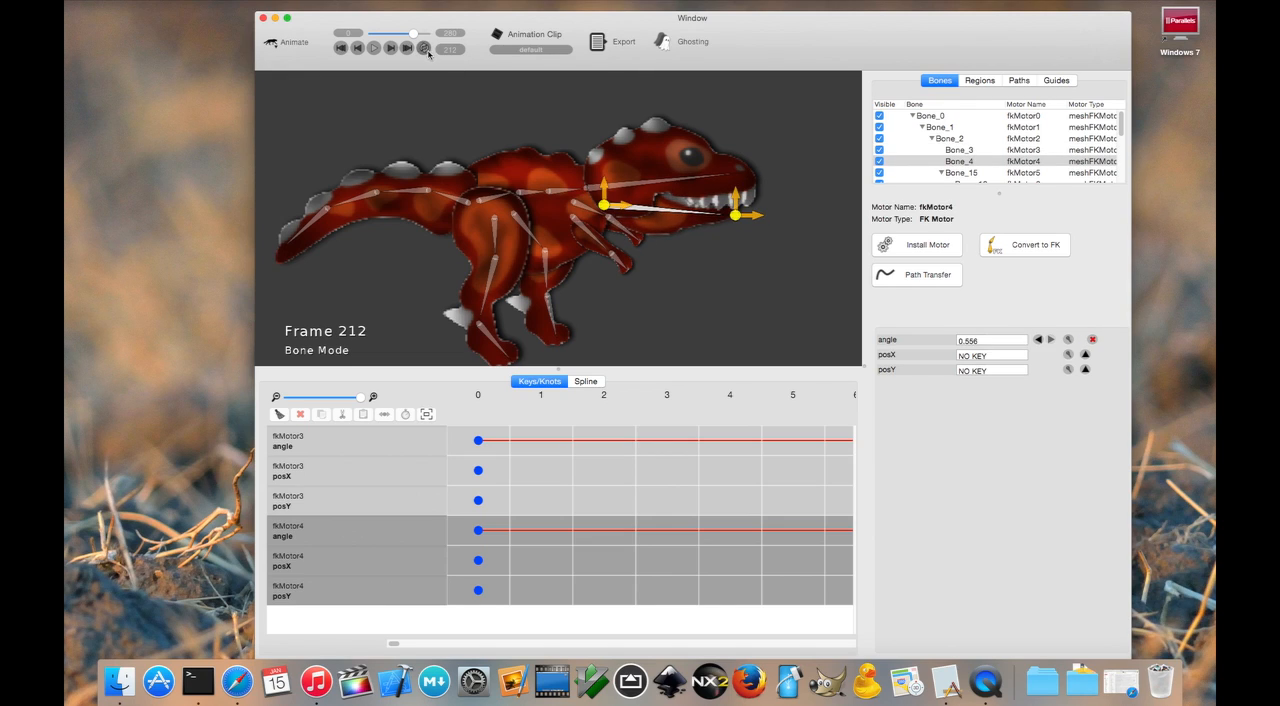
- Play the mouth animation from the start to review its opening and closing
drag(413, 33, 372, 33)
click(374, 47)
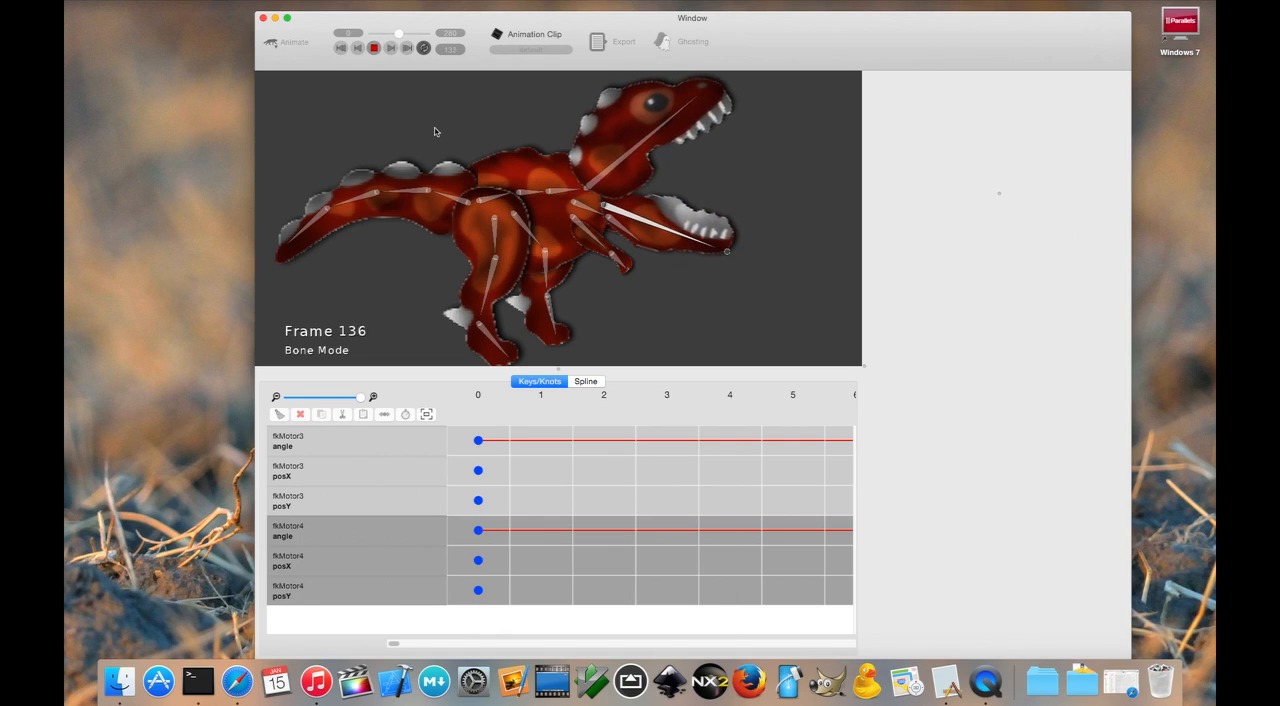
click(374, 49)
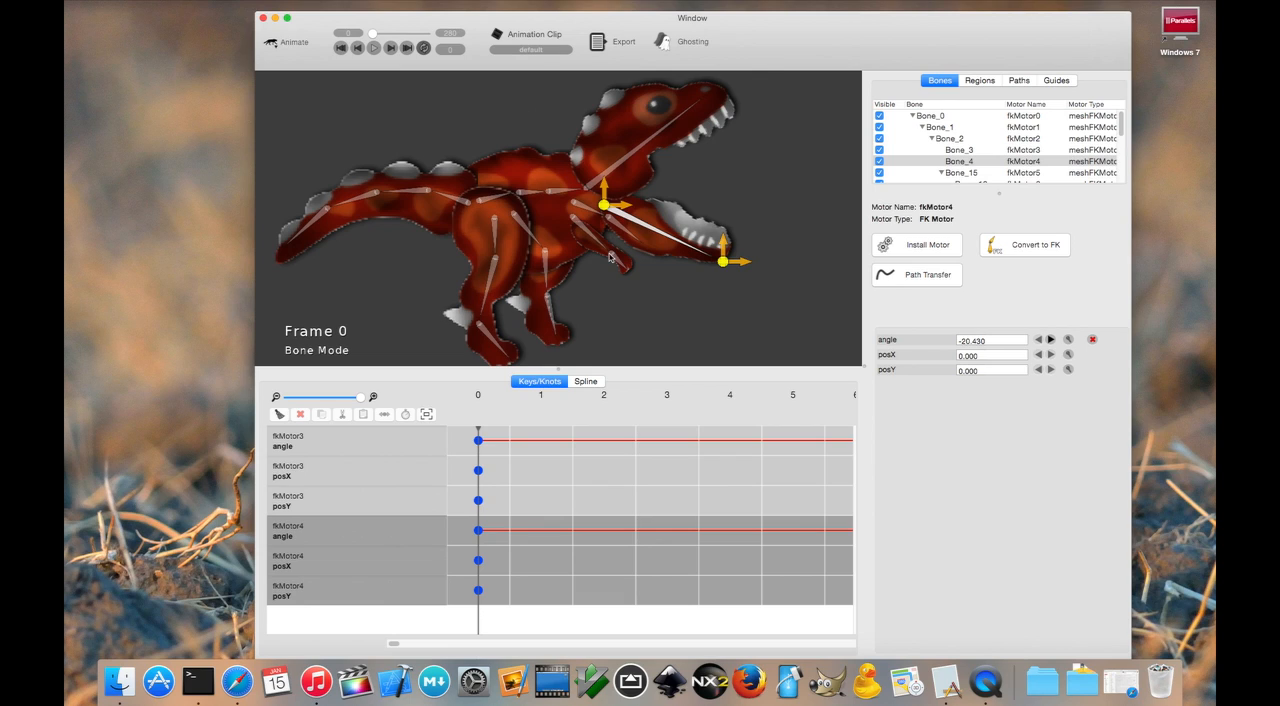
- Install an IK Motor on the thigh, shin and foot bones of the dinosaur's near leg
scroll(608, 318, up, 5)
drag(642, 264, 647, 241)
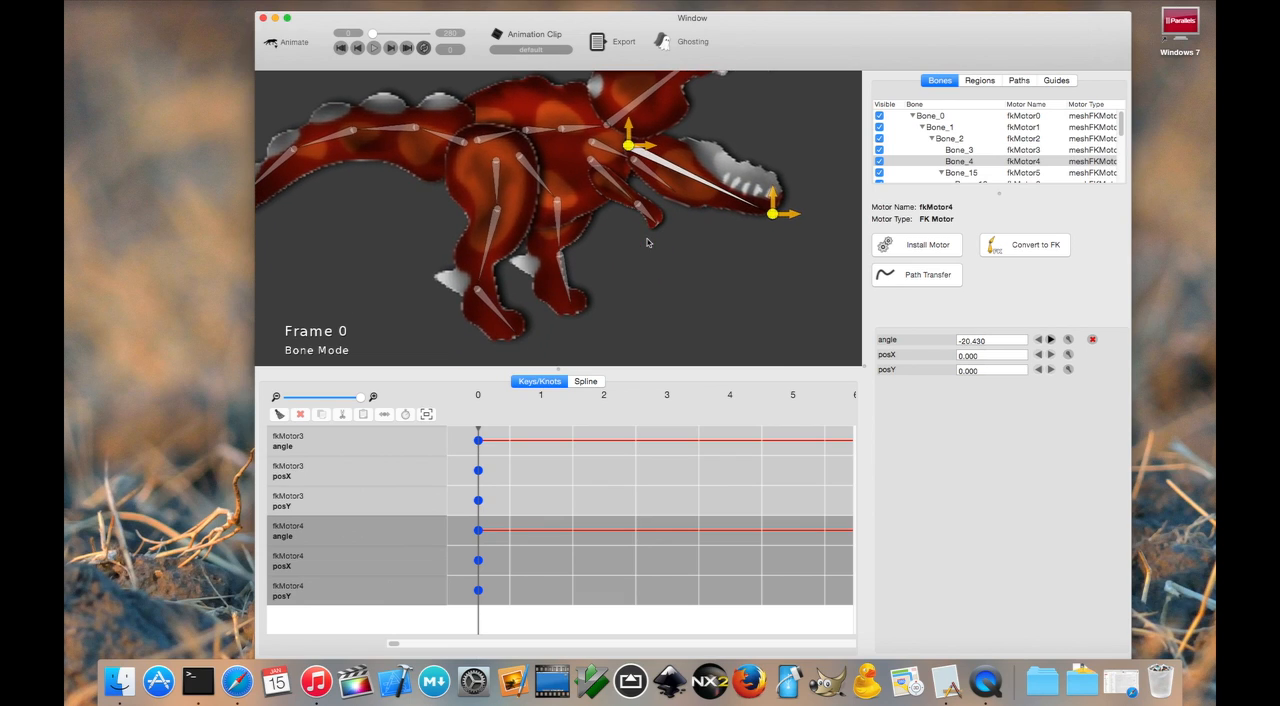
click(500, 175)
click(489, 250)
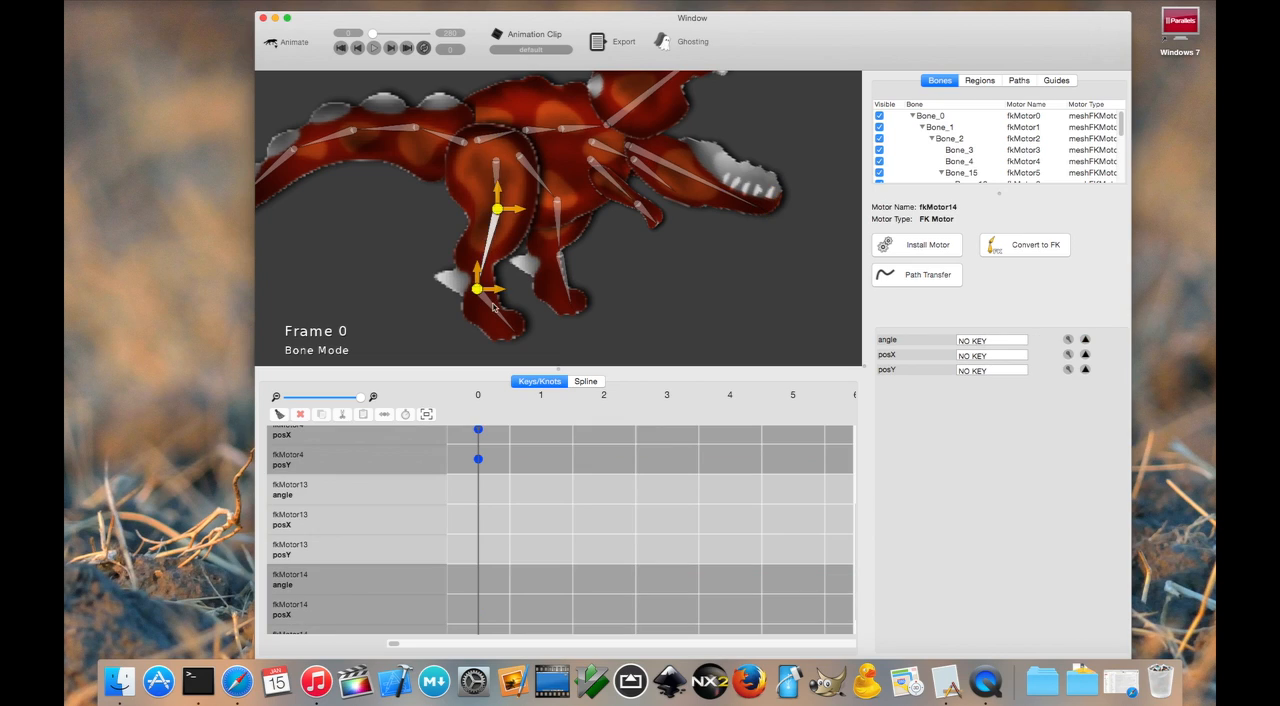
click(495, 306)
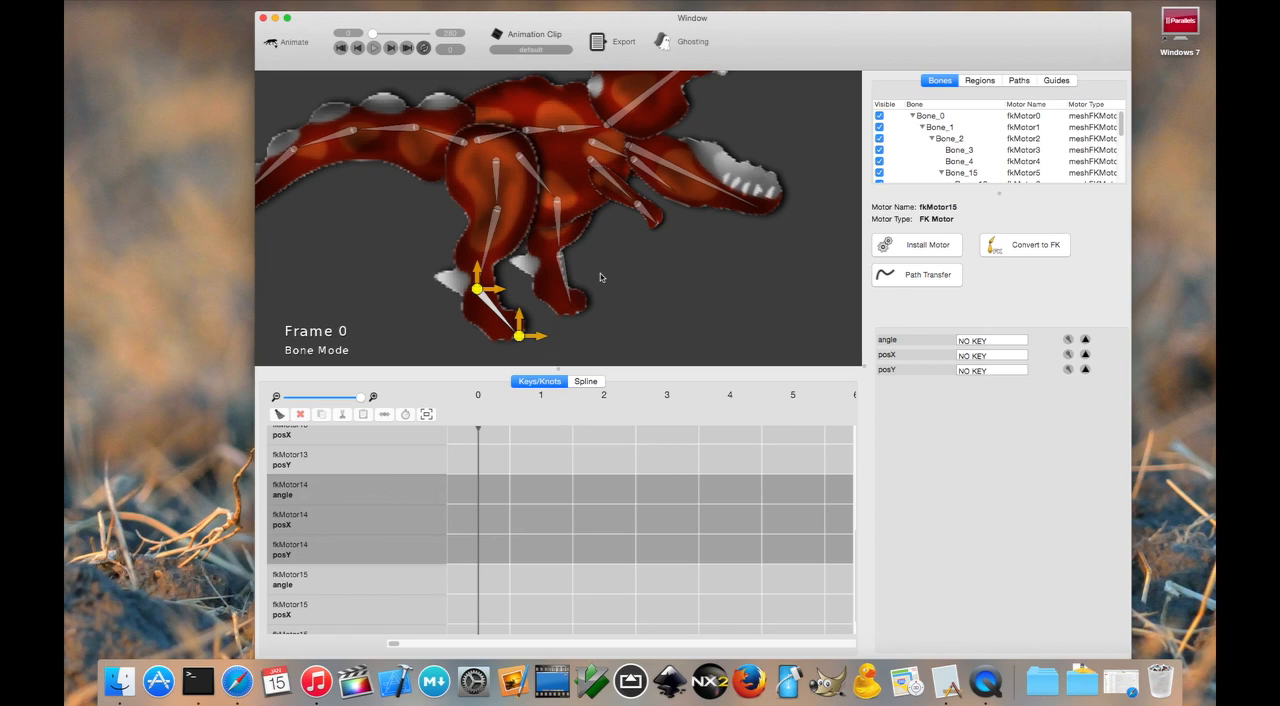
click(498, 180)
click(490, 233)
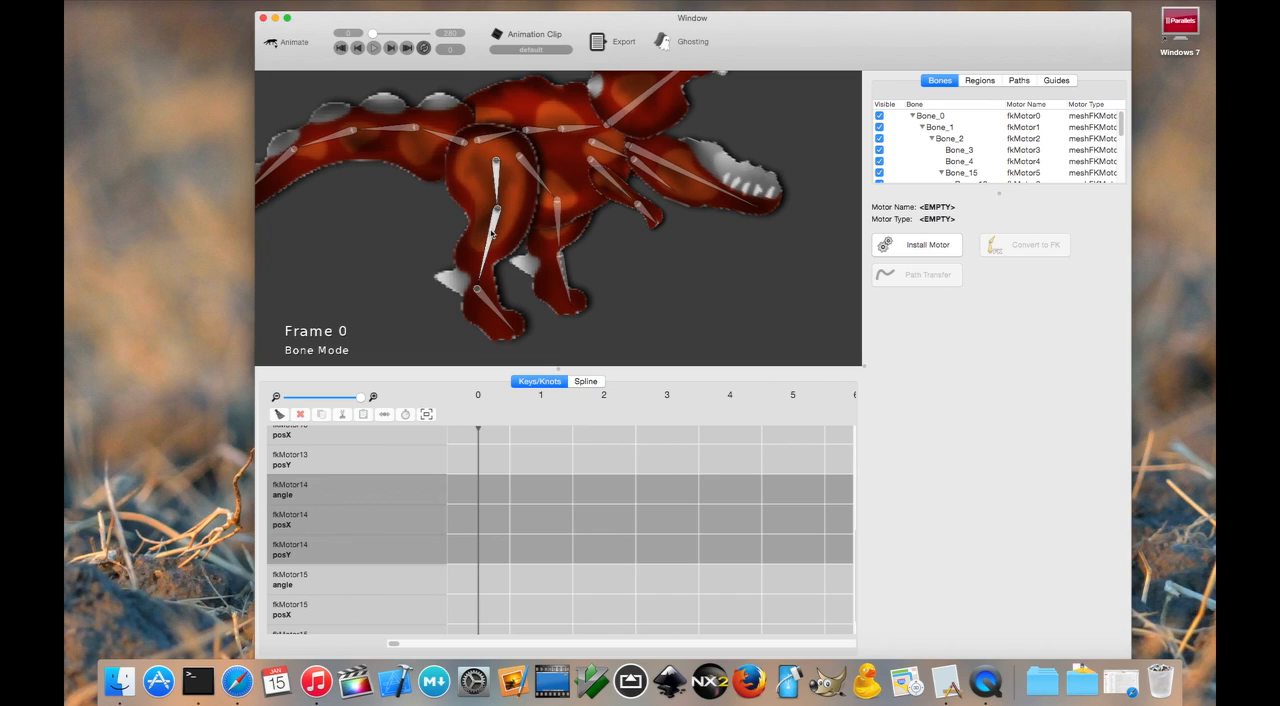
click(911, 245)
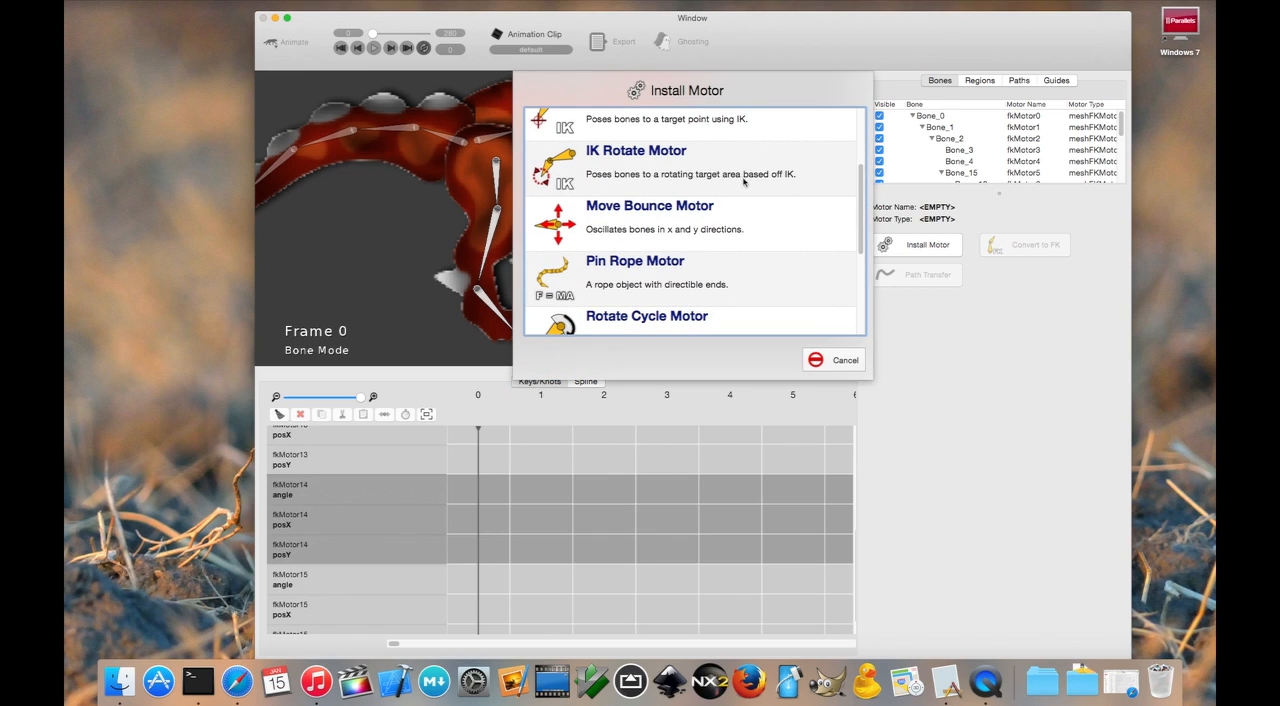
scroll(745, 190, up, 4)
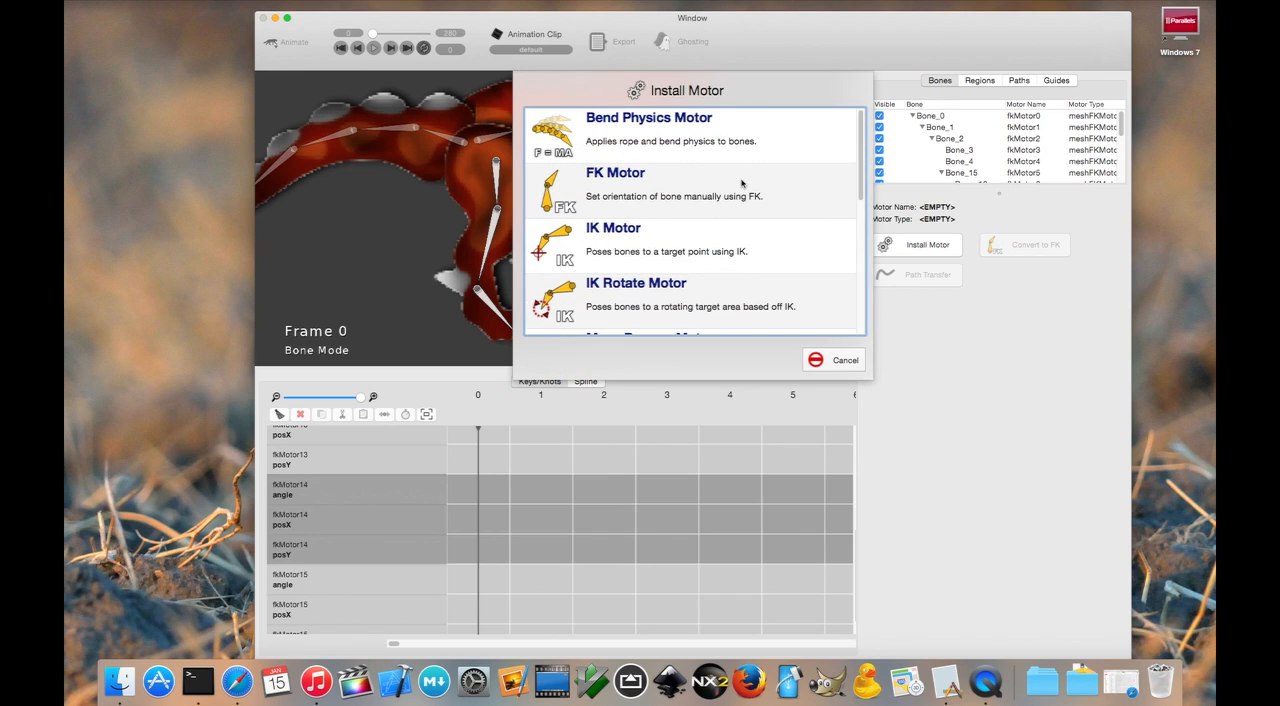
click(644, 240)
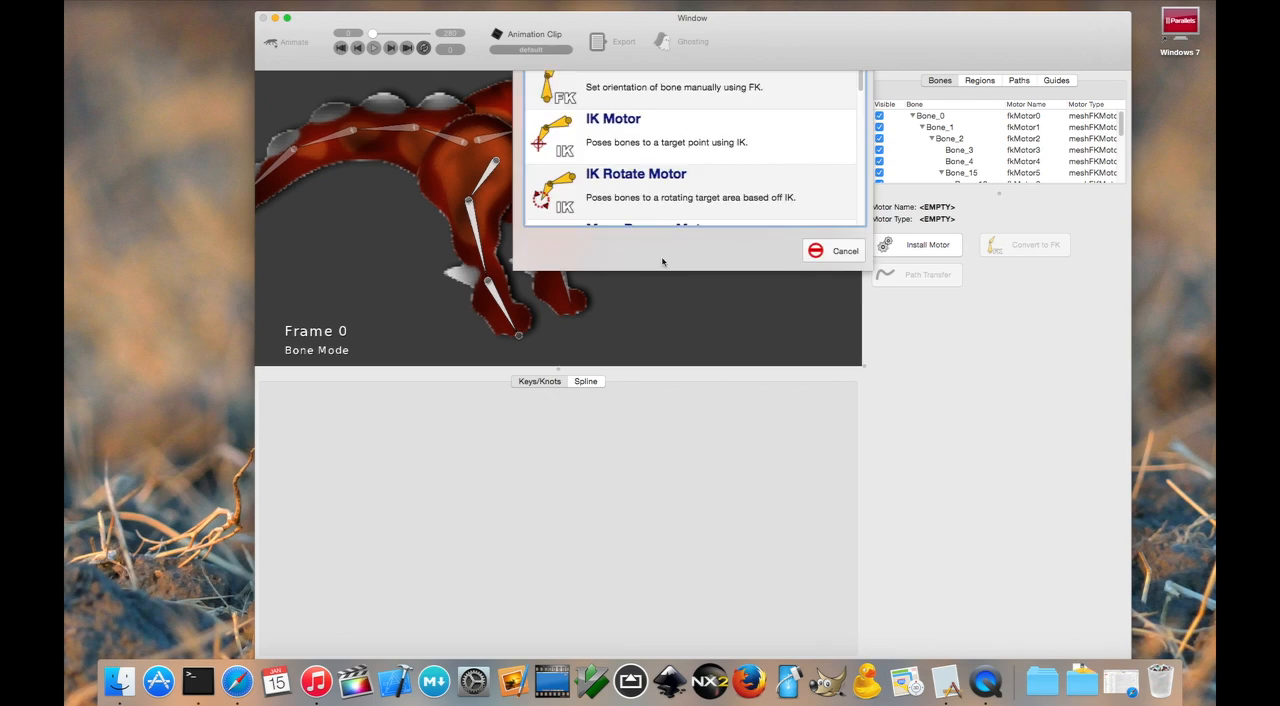
- Pose the near leg by moving its IK target around, ending at about targetX -4.6 and targetY -7.2
click(500, 302)
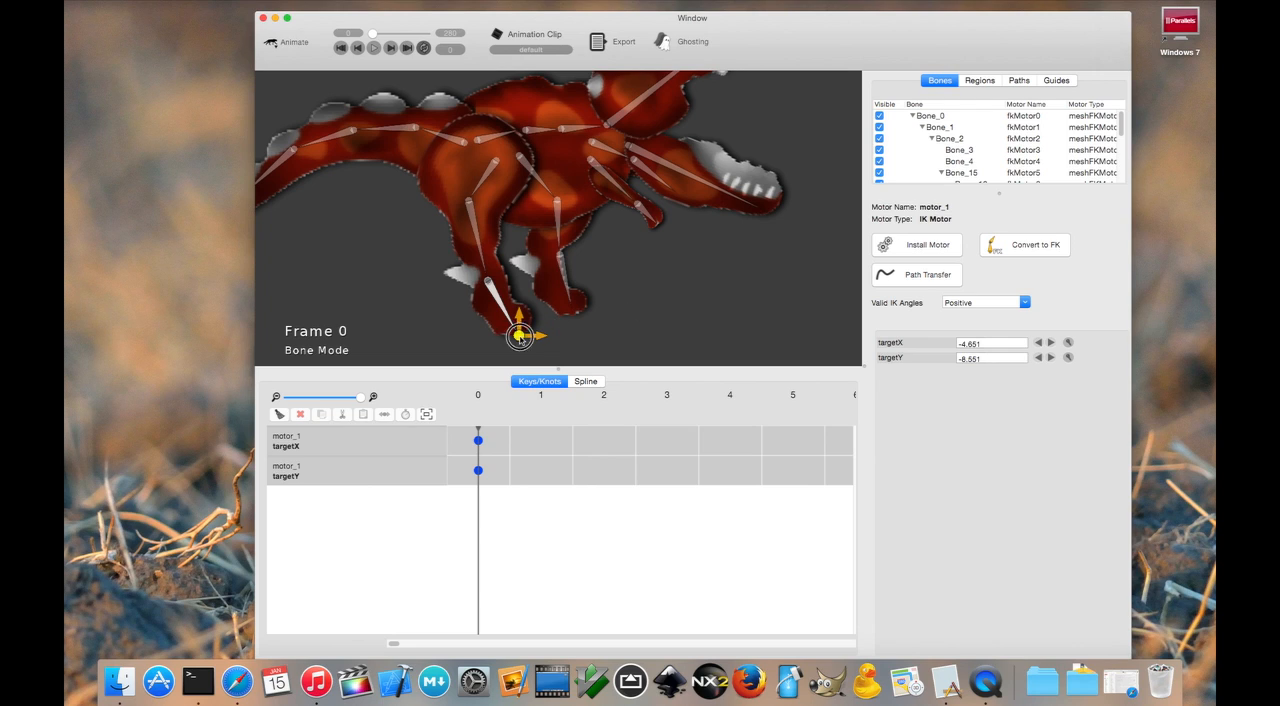
drag(519, 337, 533, 305)
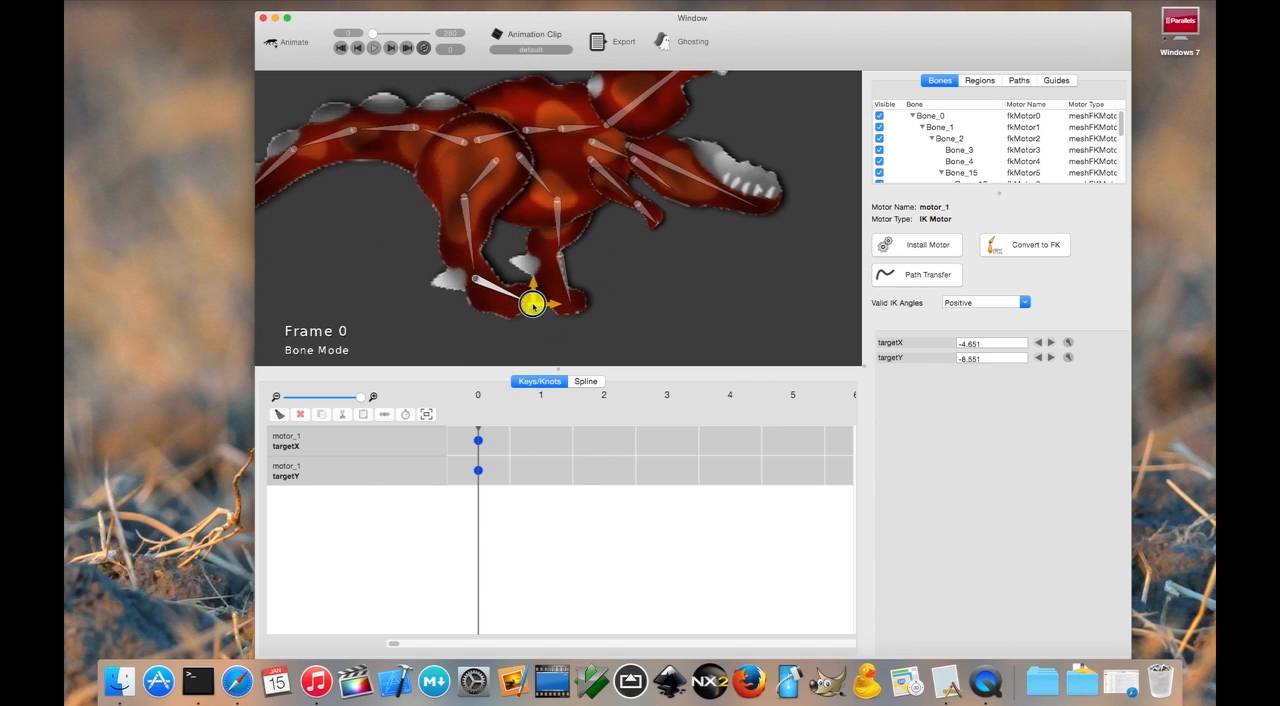
drag(505, 250, 512, 314)
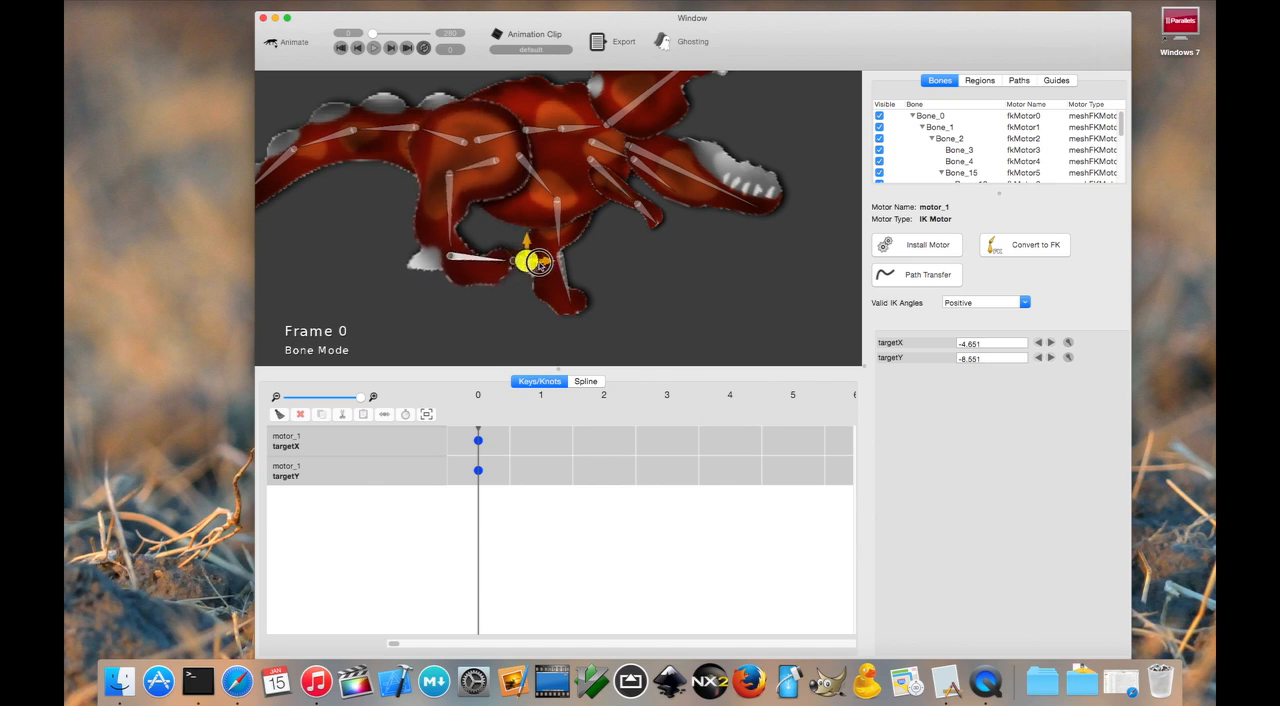
mouse_move(476, 283)
mouse_down()
mouse_move(586, 300)
mouse_move(491, 282)
mouse_up()
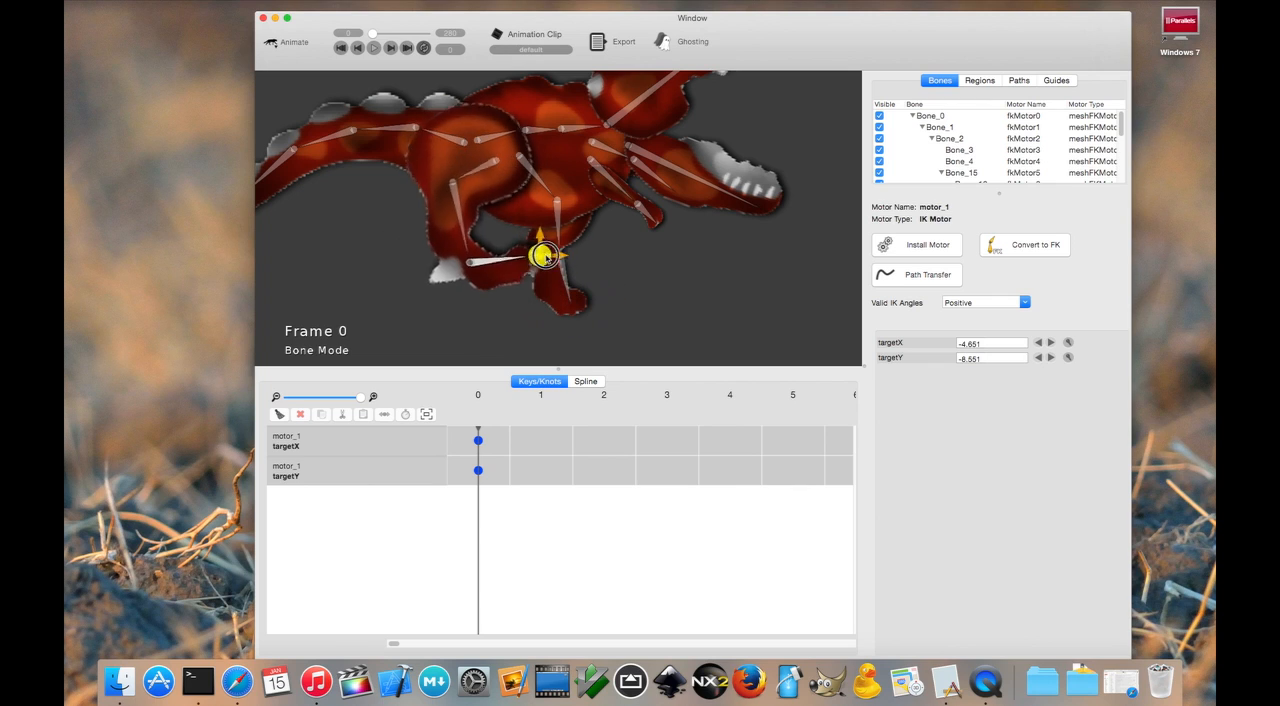
drag(573, 292, 531, 310)
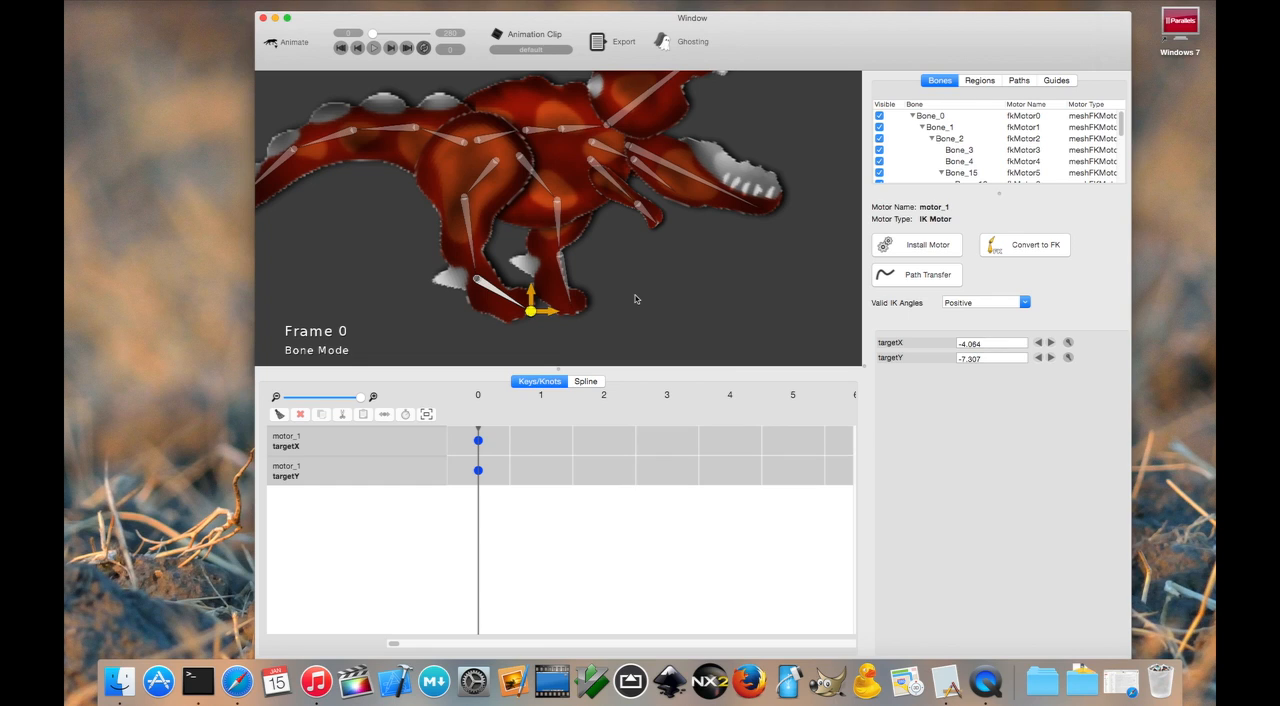
mouse_move(531, 310)
mouse_down()
mouse_move(489, 286)
mouse_move(582, 267)
mouse_move(509, 289)
mouse_move(511, 249)
mouse_move(560, 280)
mouse_move(477, 282)
mouse_move(580, 271)
mouse_move(494, 297)
mouse_move(560, 266)
mouse_move(506, 309)
mouse_move(514, 260)
mouse_move(574, 297)
mouse_move(545, 269)
mouse_move(545, 311)
mouse_move(527, 311)
mouse_up()
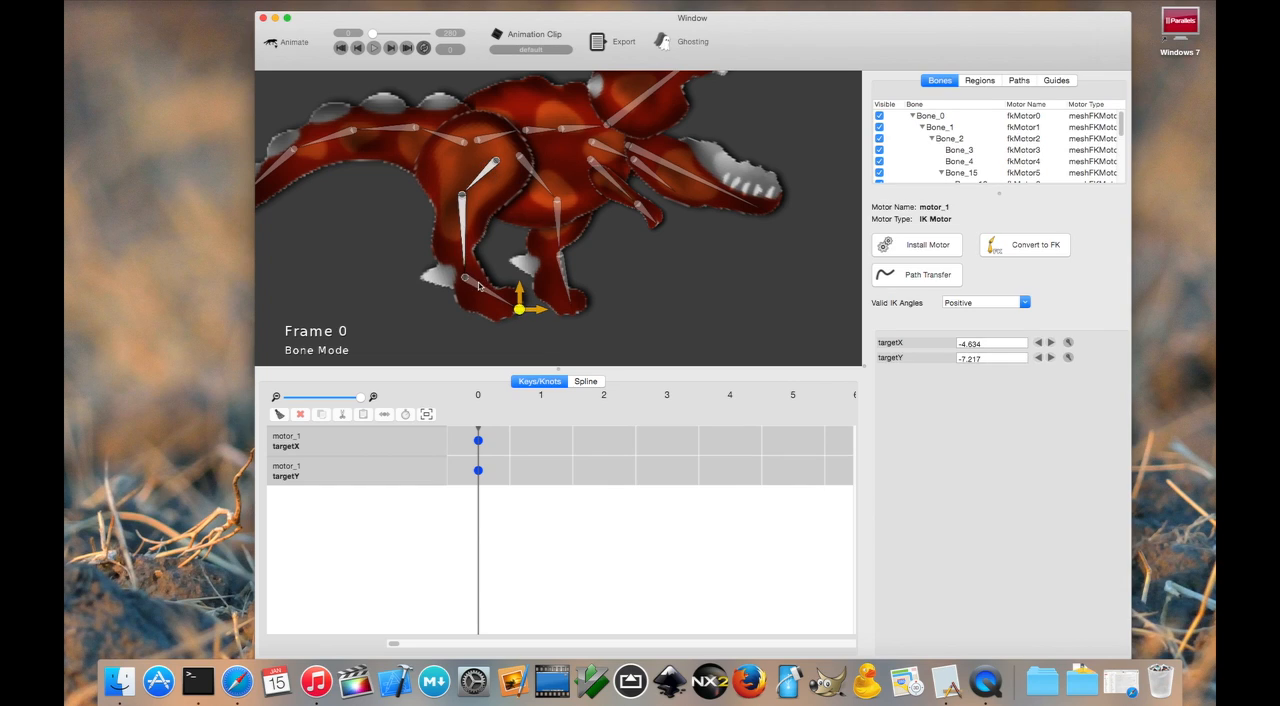
- Install a Smooth IK Rotate Motor on the near leg's bones and move its target to about X -5.9, Y -7.5
click(920, 249)
scroll(640, 189, down, 5)
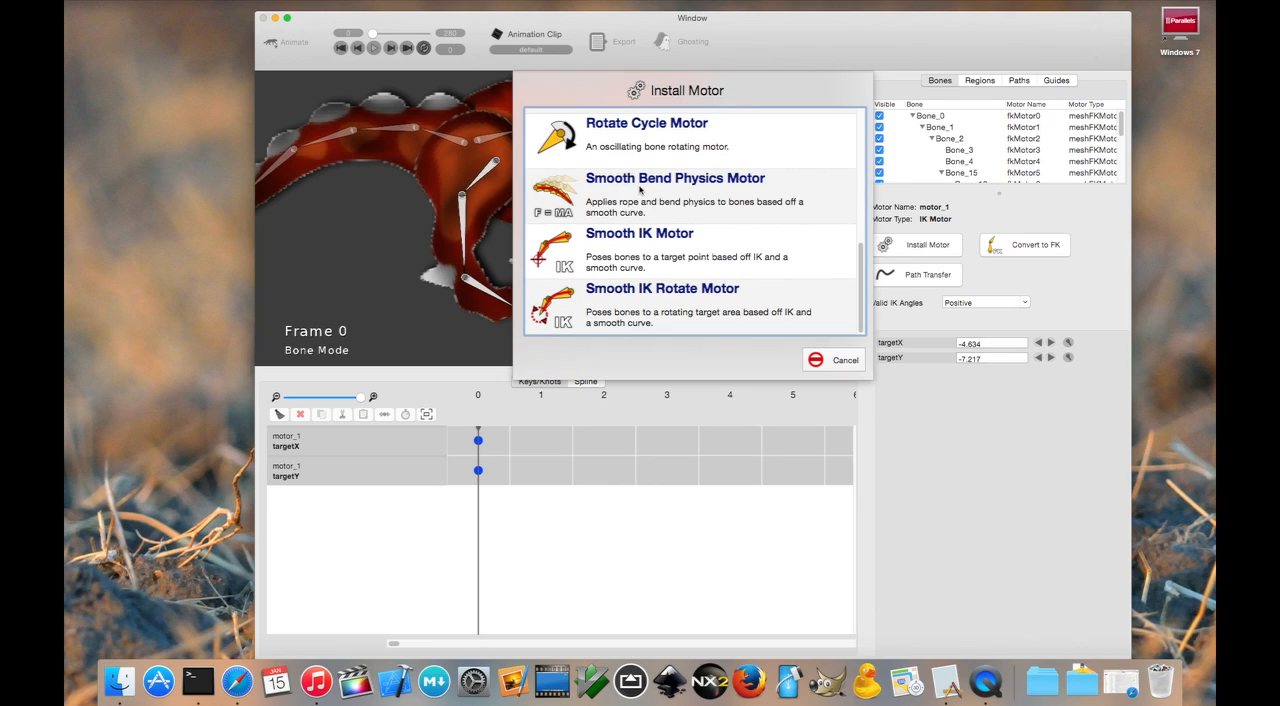
double_click(707, 302)
click(556, 289)
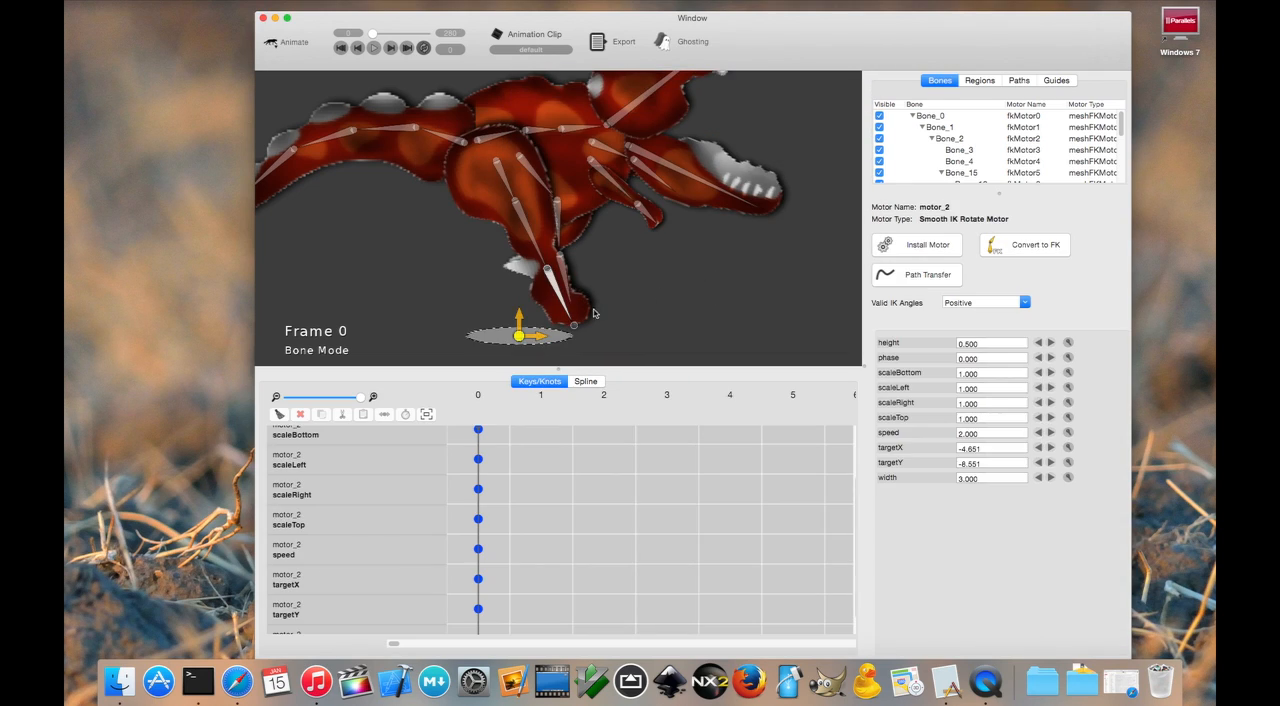
drag(519, 336, 493, 314)
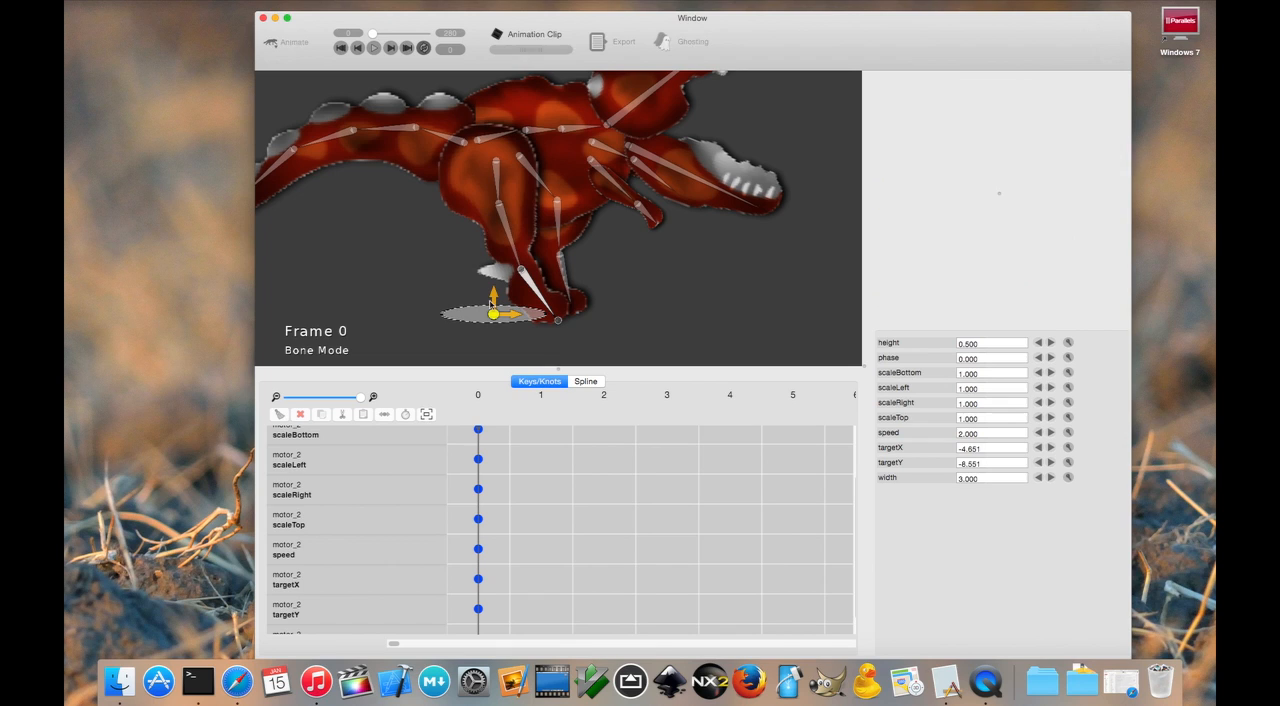
- Preview the near leg's rotating motion and return to frame 0
click(375, 49)
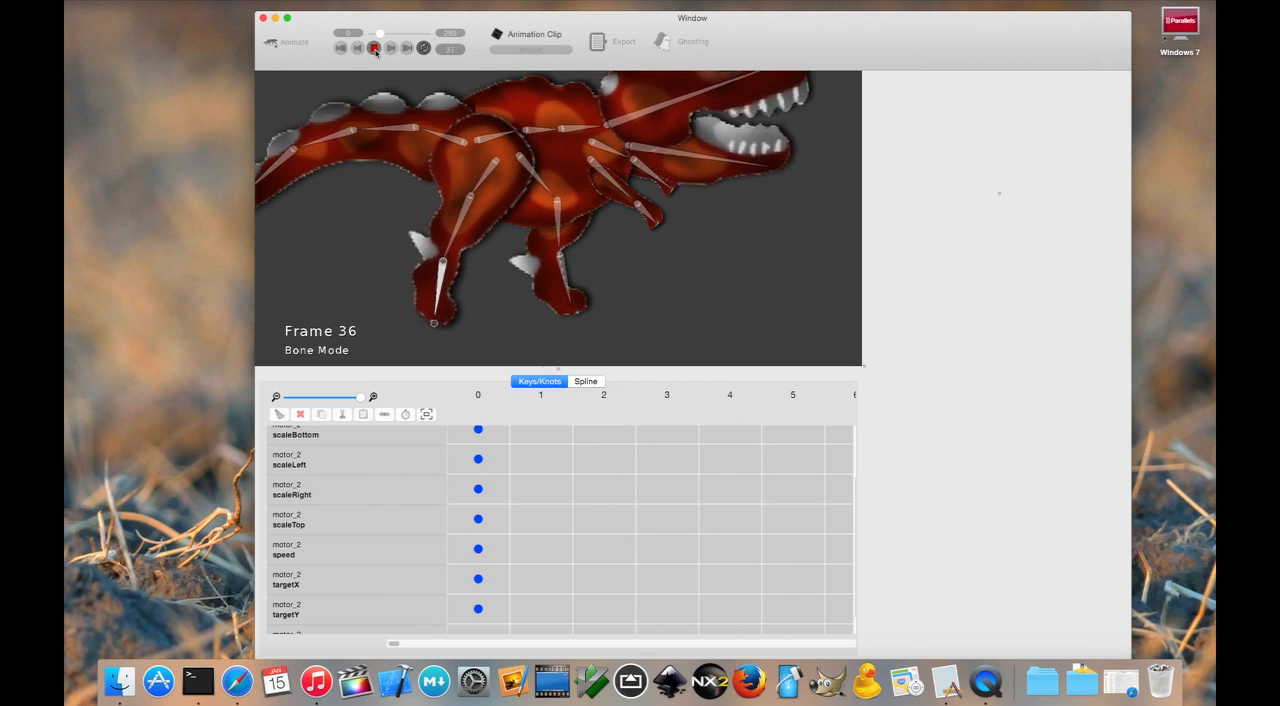
click(375, 49)
click(344, 50)
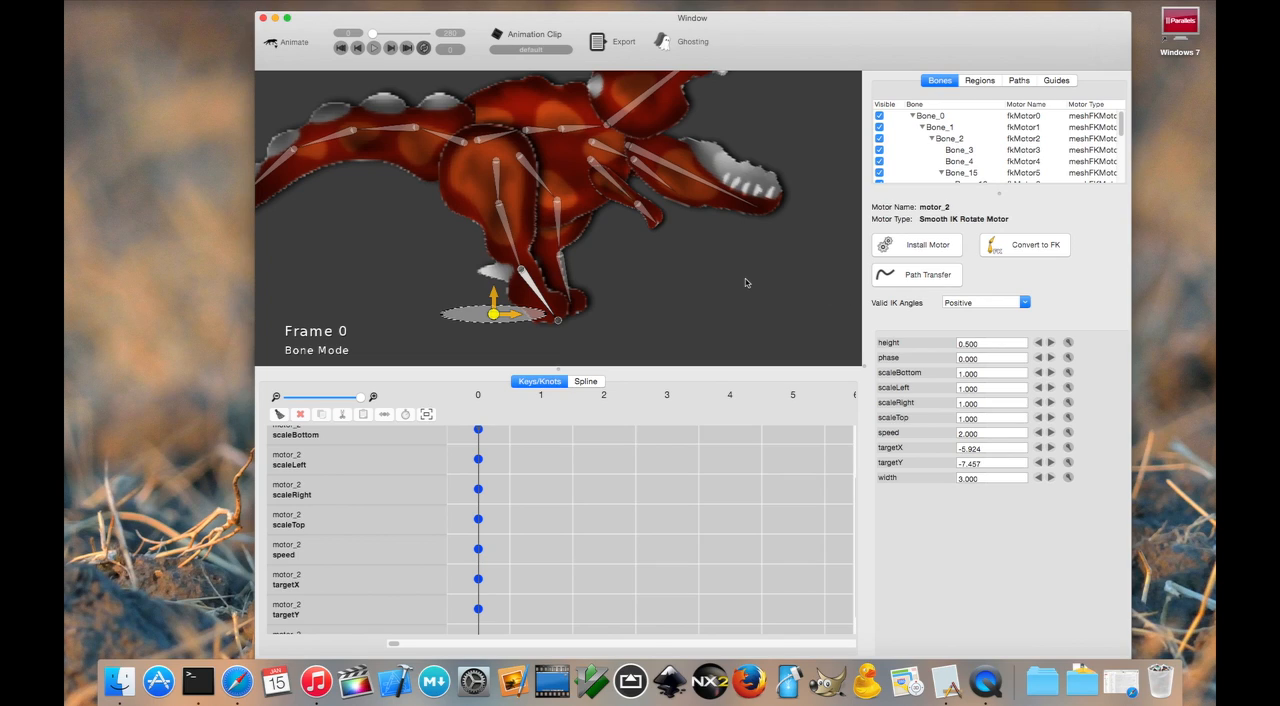
- Set the rotate motor's height to 3 and move its target to about X -6.7, Y -6.6
click(1069, 342)
text(3)
key(Return)
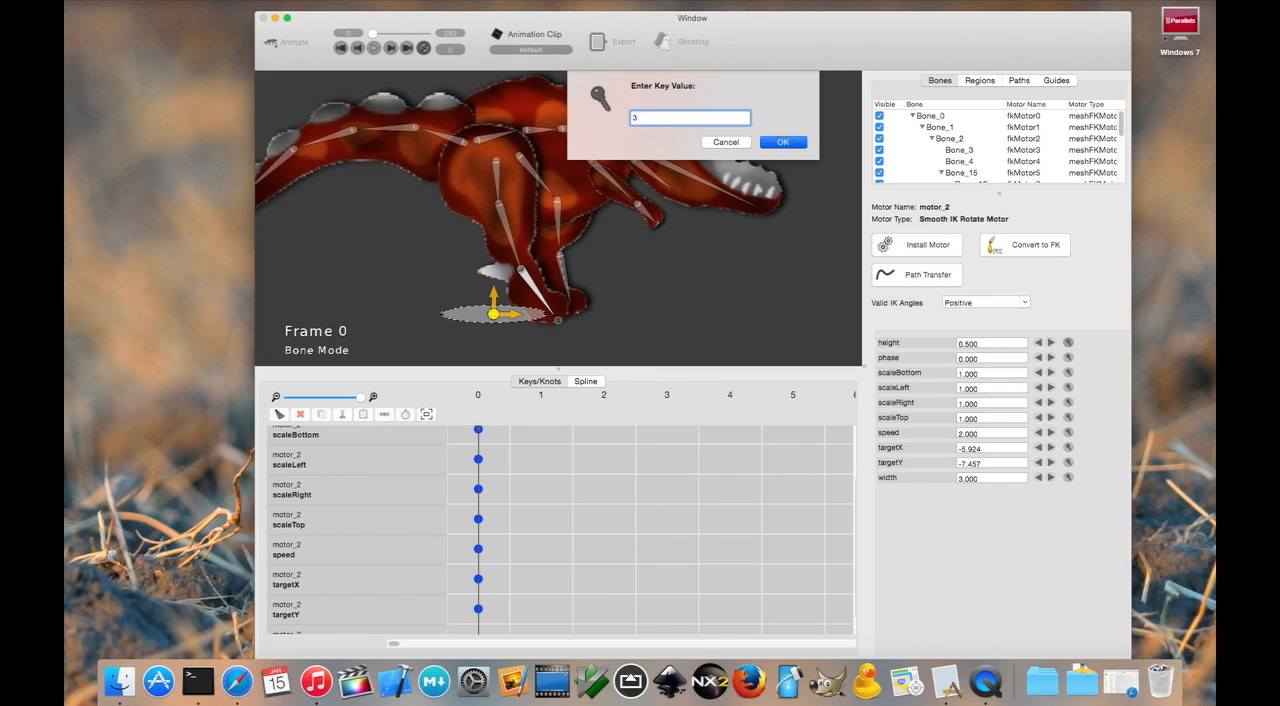
drag(493, 314, 478, 297)
- Play back the leg motion along the taller circular path, then rewind to frame 0
click(376, 47)
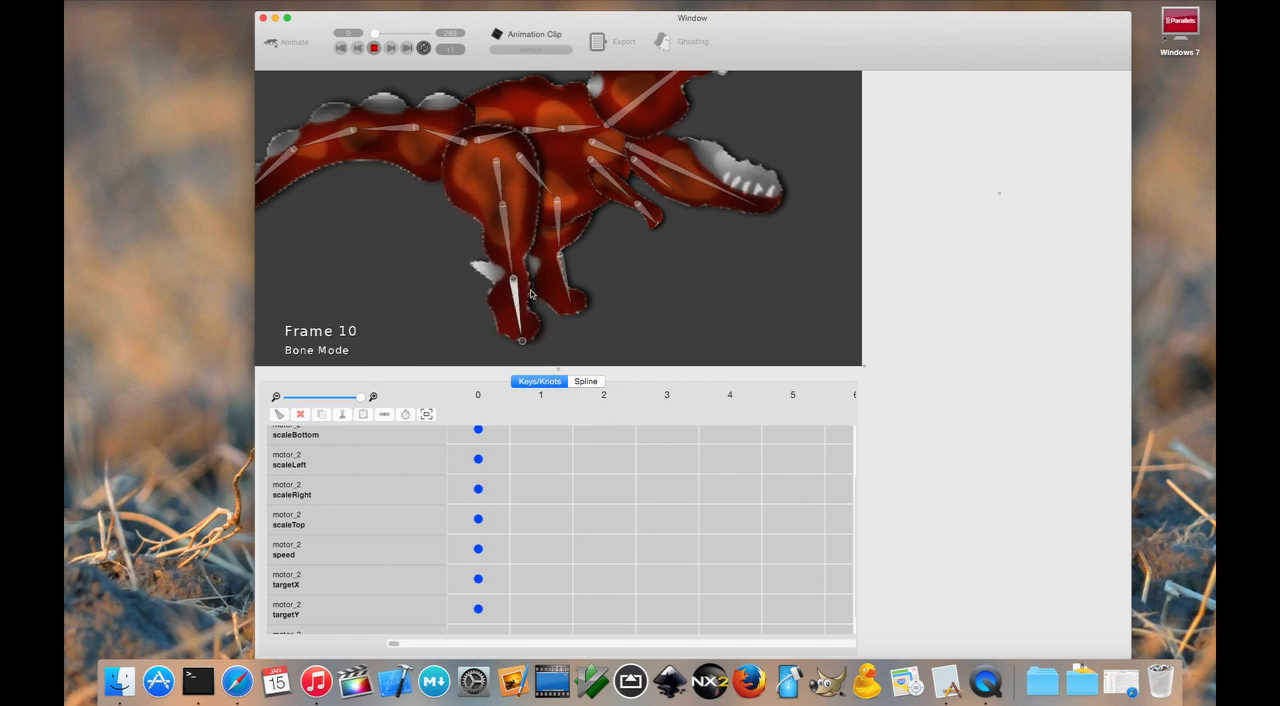
click(355, 48)
click(341, 48)
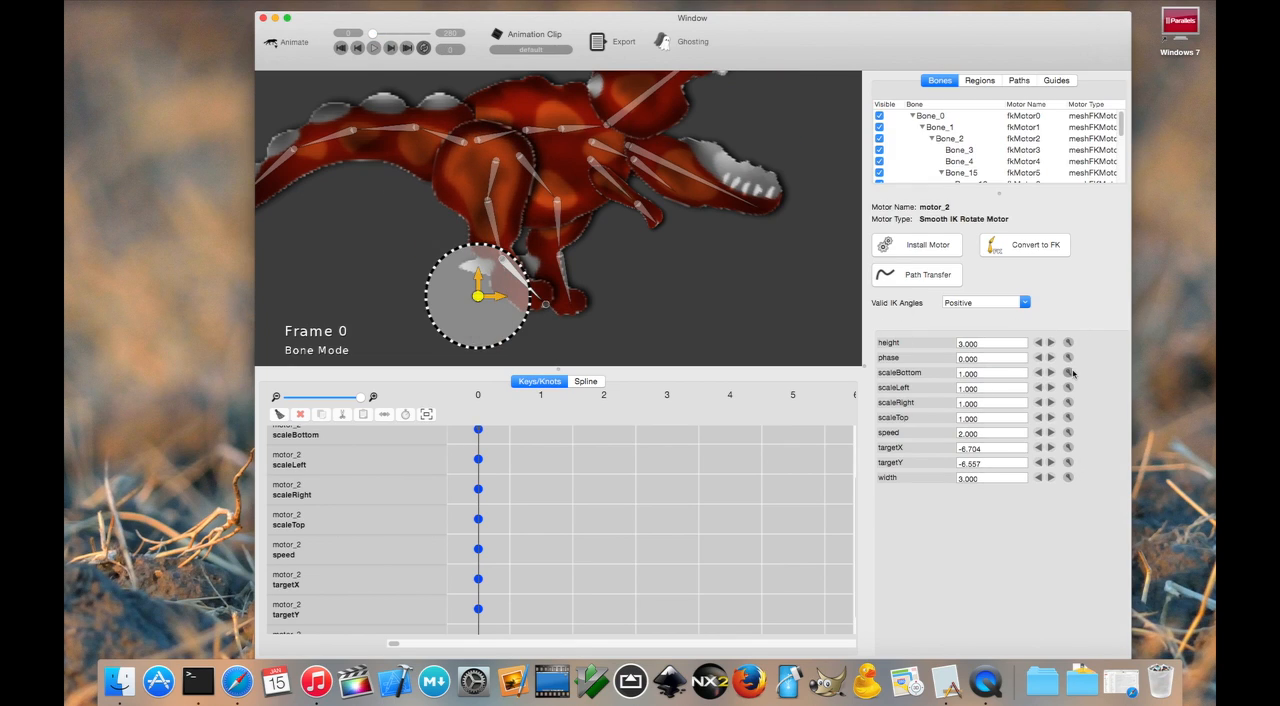
- Set the rotate motor's scaleBottom to 0 and play the resulting leg motion
click(1068, 372)
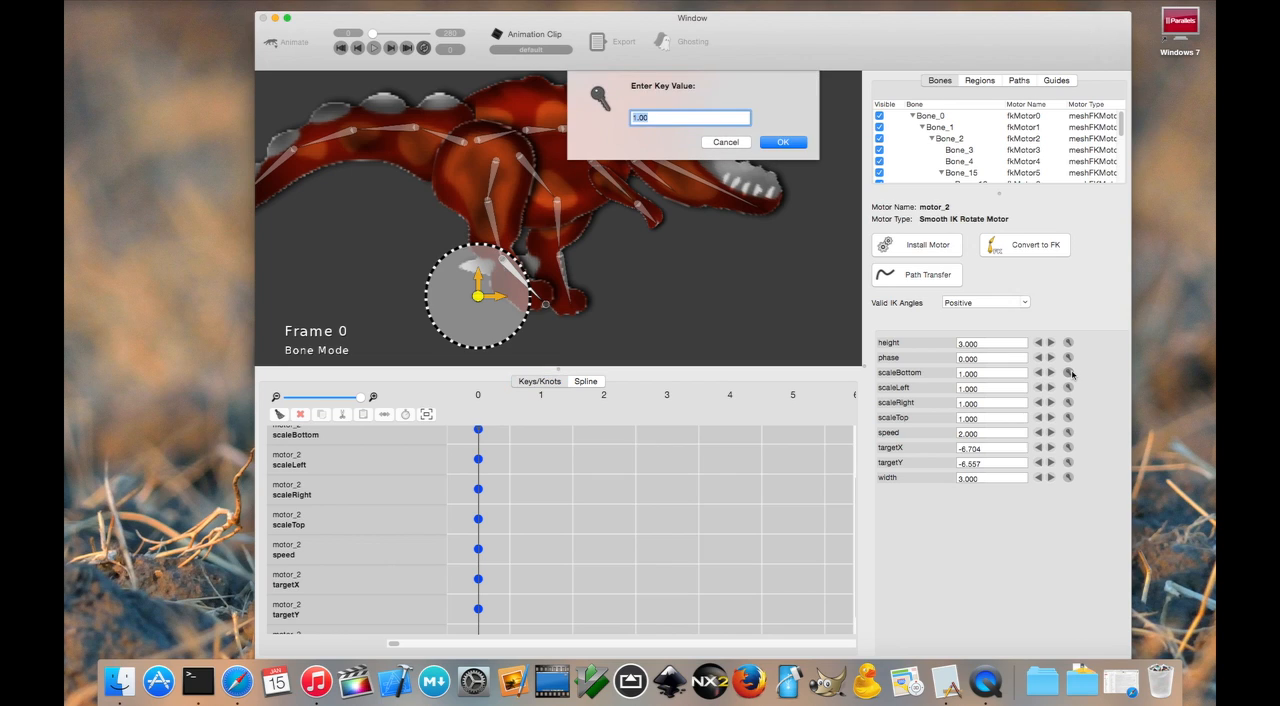
key(Return)
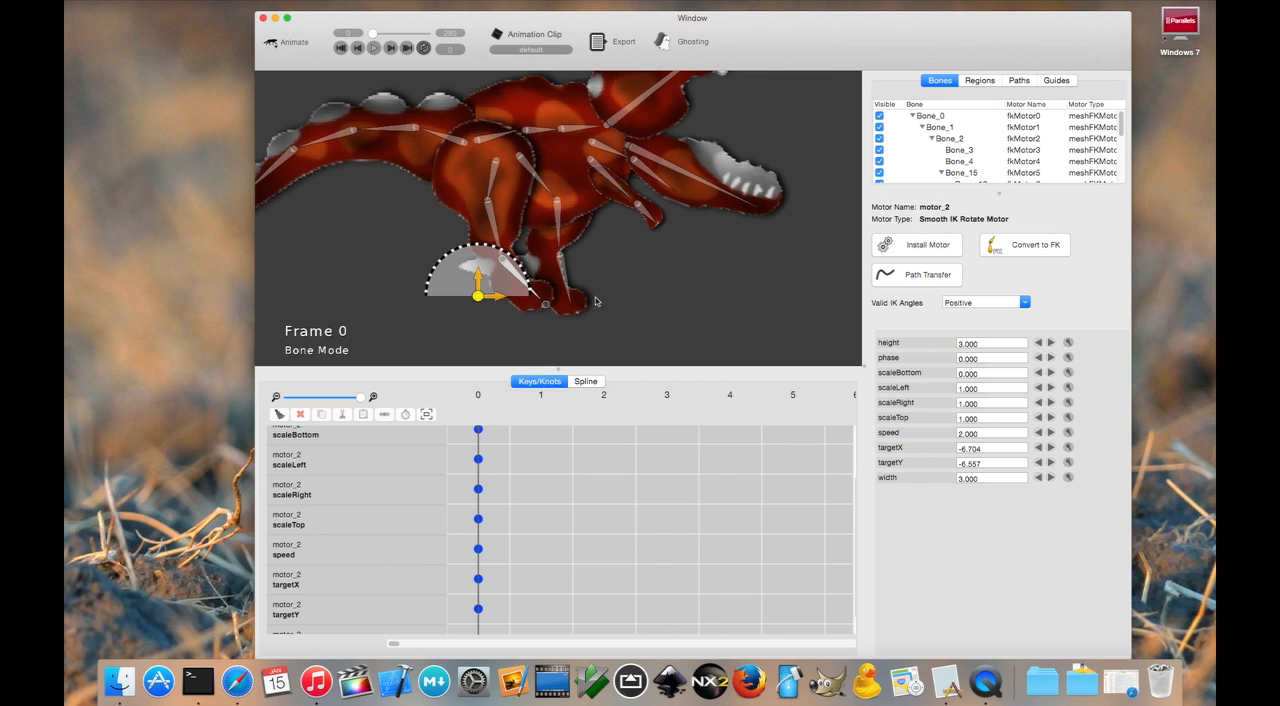
click(374, 48)
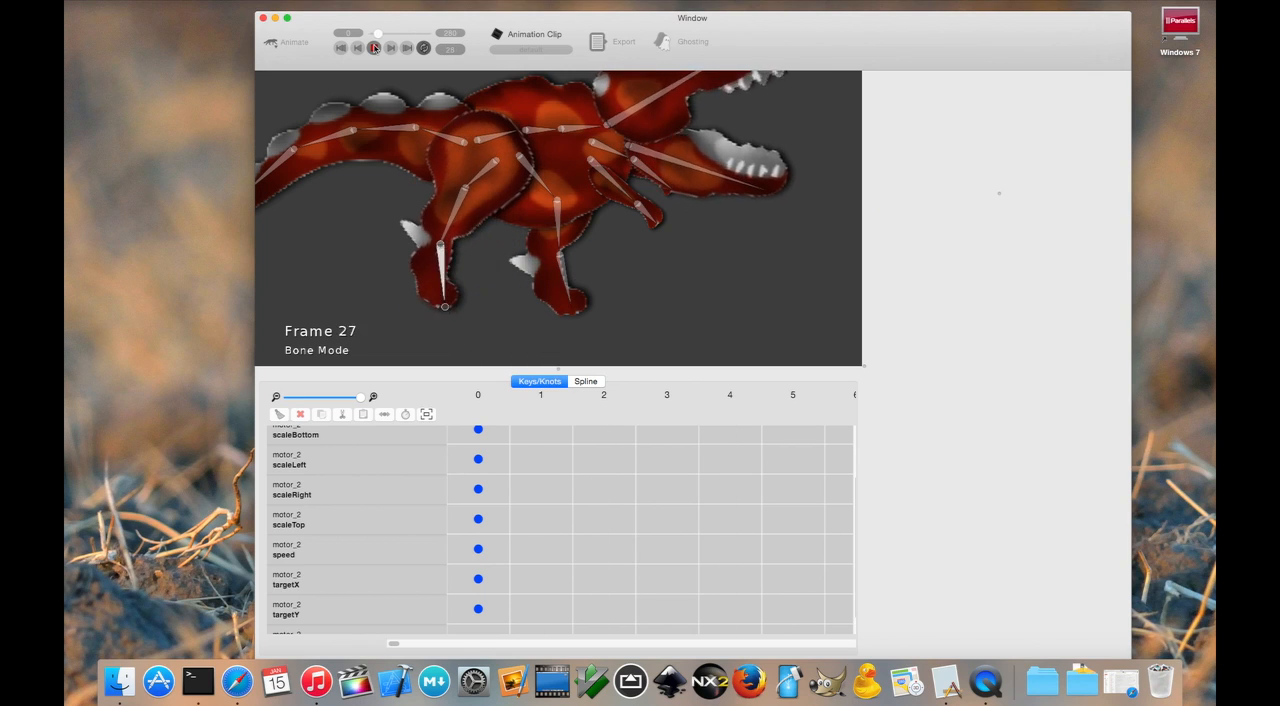
- Stop playback, return to frame 0, and install a Smooth IK Rotate Motor on the far leg's bones
click(374, 48)
click(341, 48)
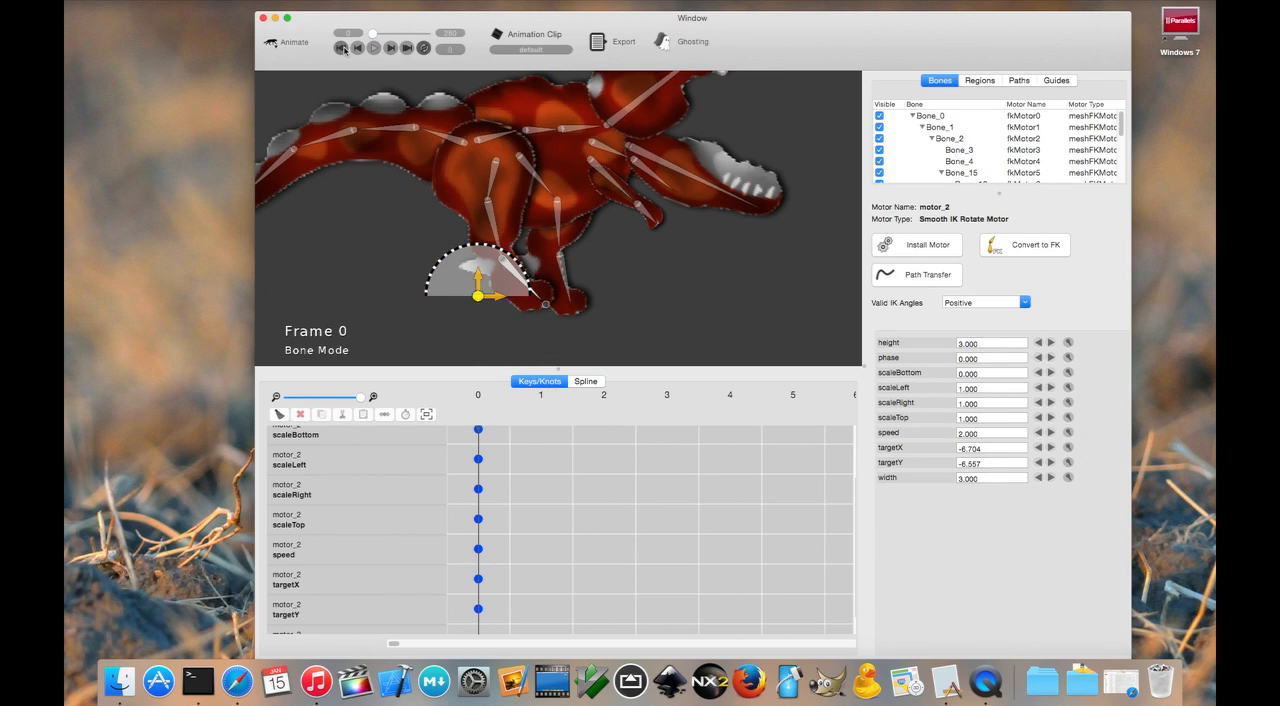
click(567, 273)
click(557, 200)
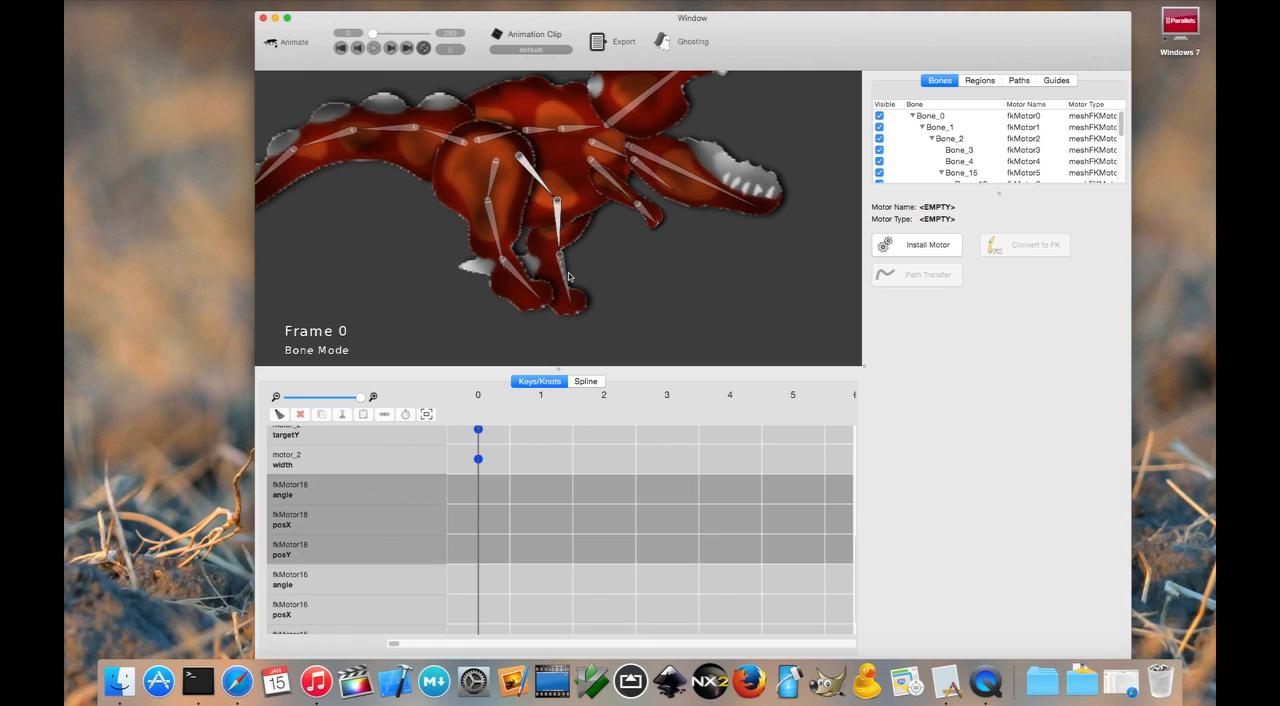
click(945, 250)
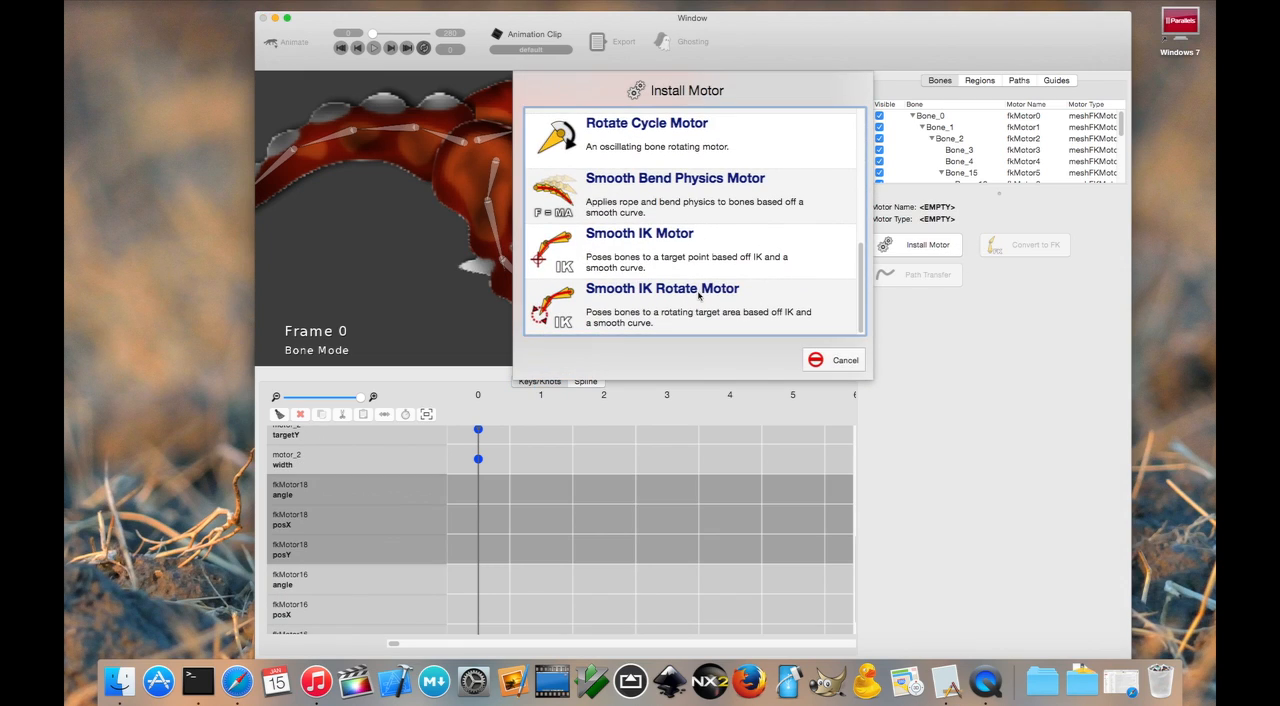
click(698, 295)
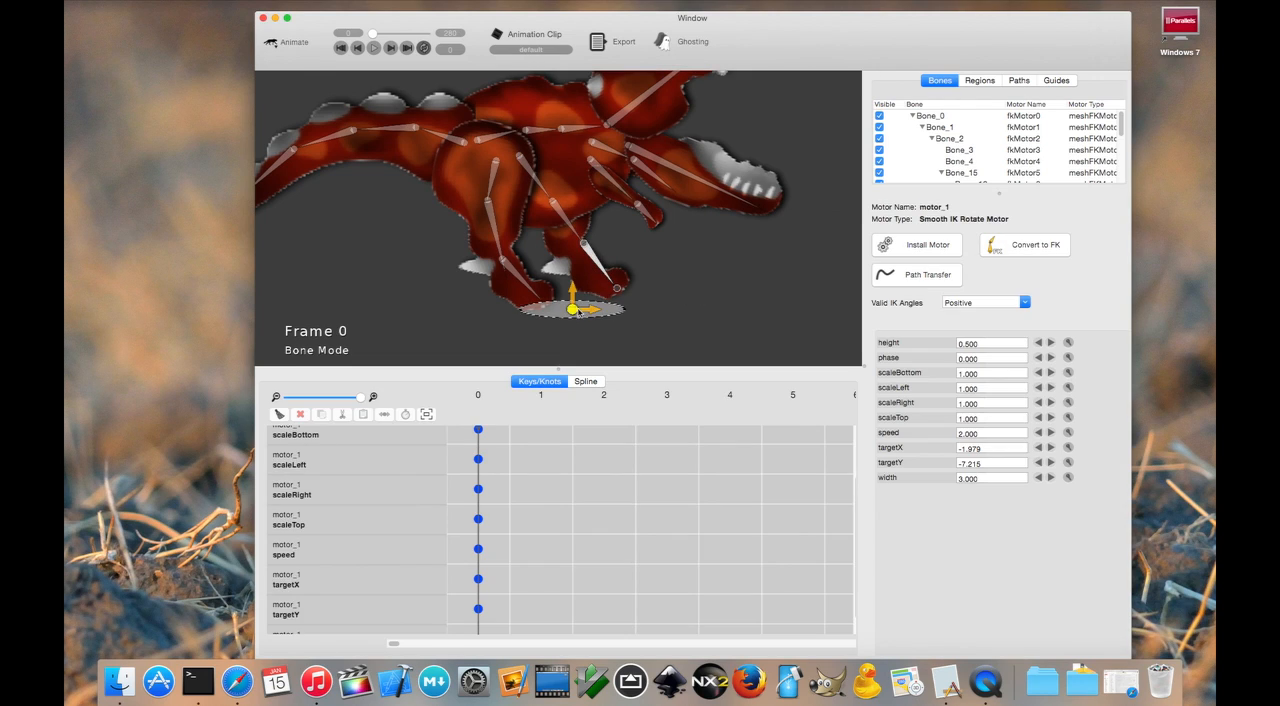
- Move the far leg motor's target to about X -4.0, Y -5.8 and set its height to 3
drag(578, 311, 539, 286)
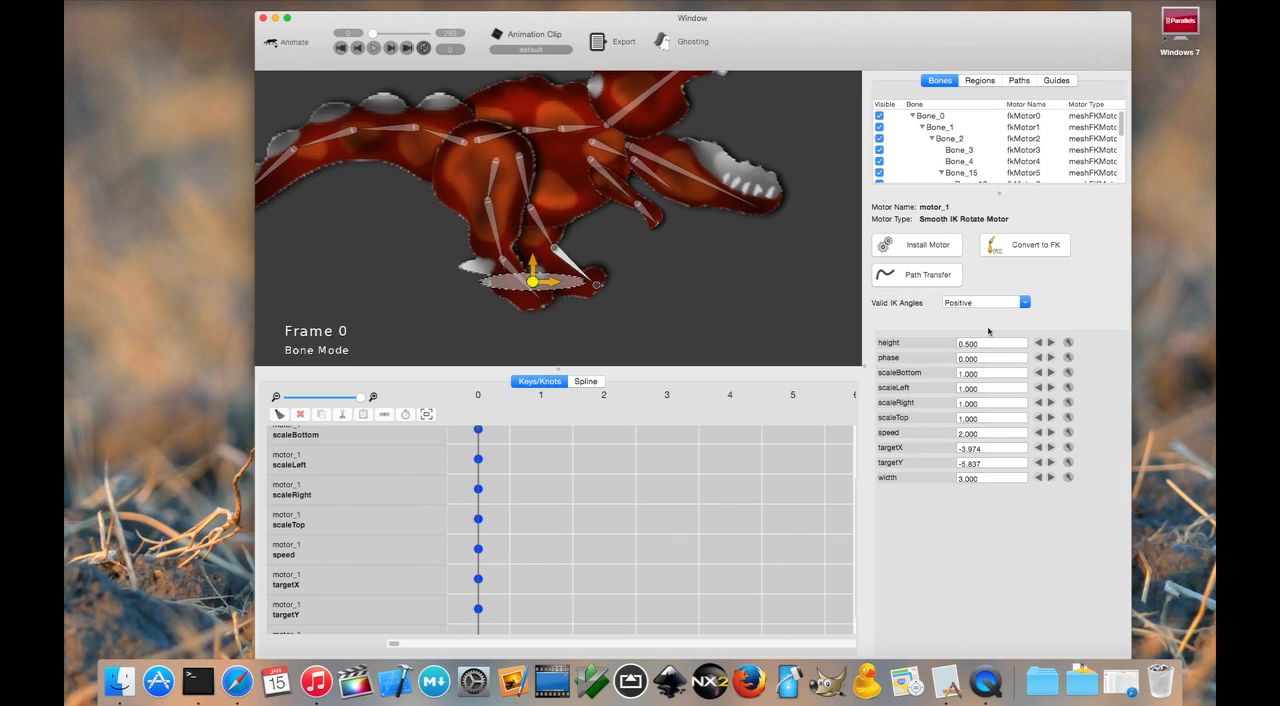
click(1067, 343)
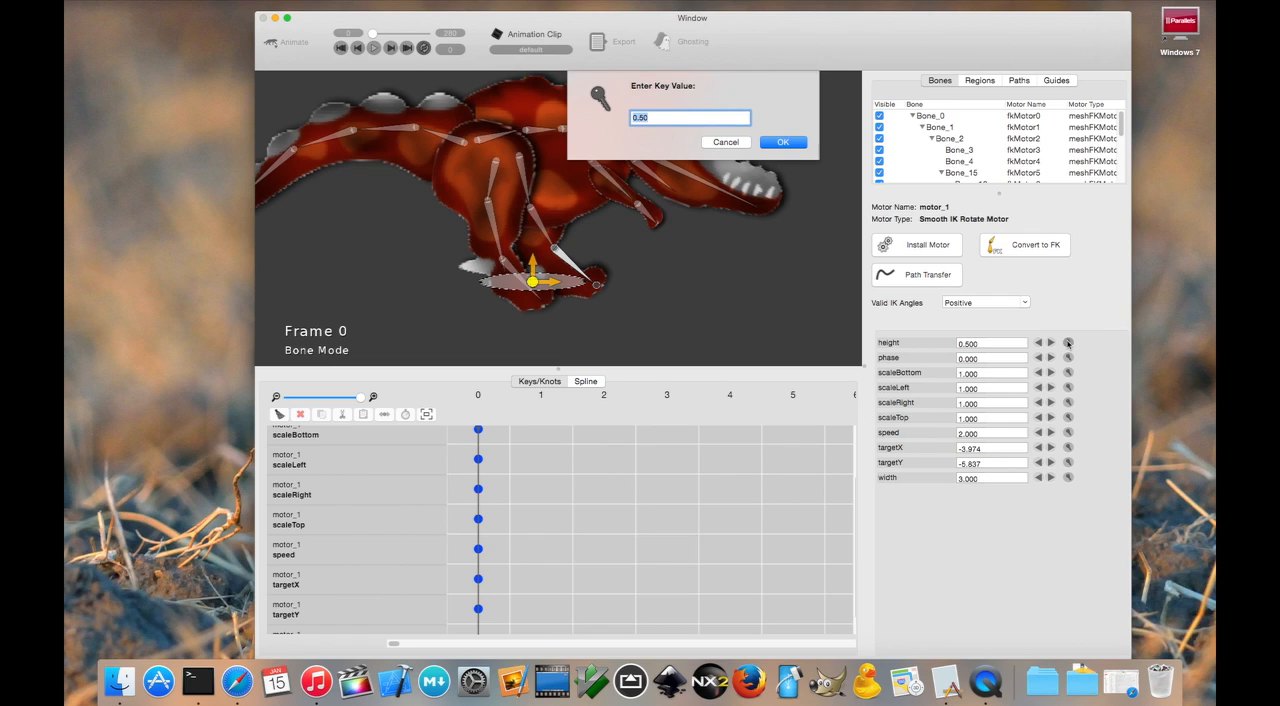
text(3)
key(Return)
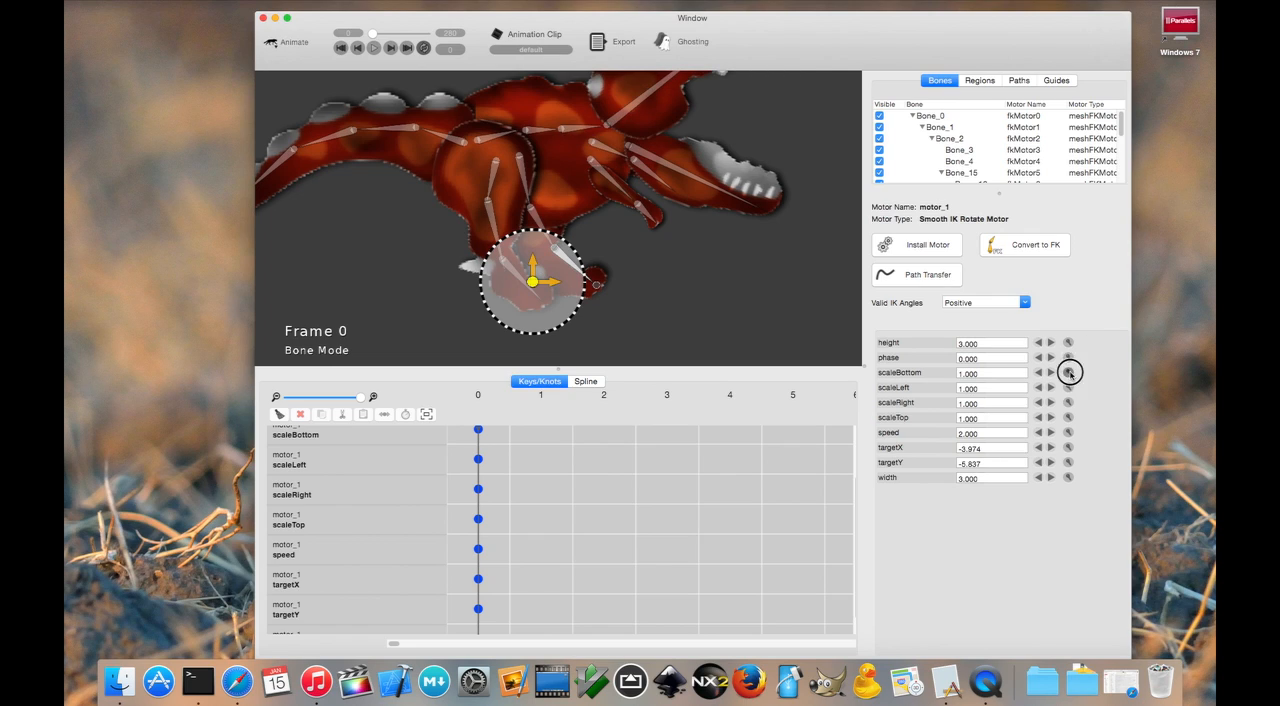
- Set the far leg motor's scaleBottom to 0 and shift its target to about X -5.4, Y -5.9
click(1068, 373)
text(0)
key(Return)
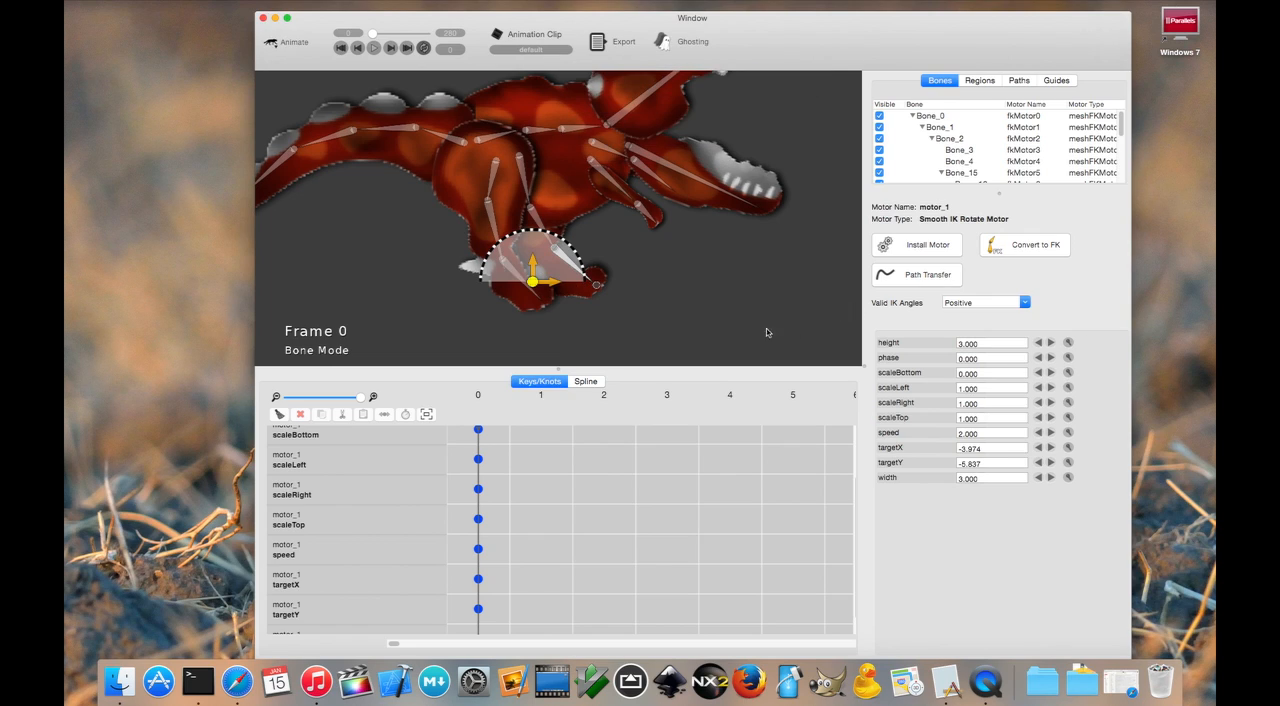
drag(544, 280, 508, 288)
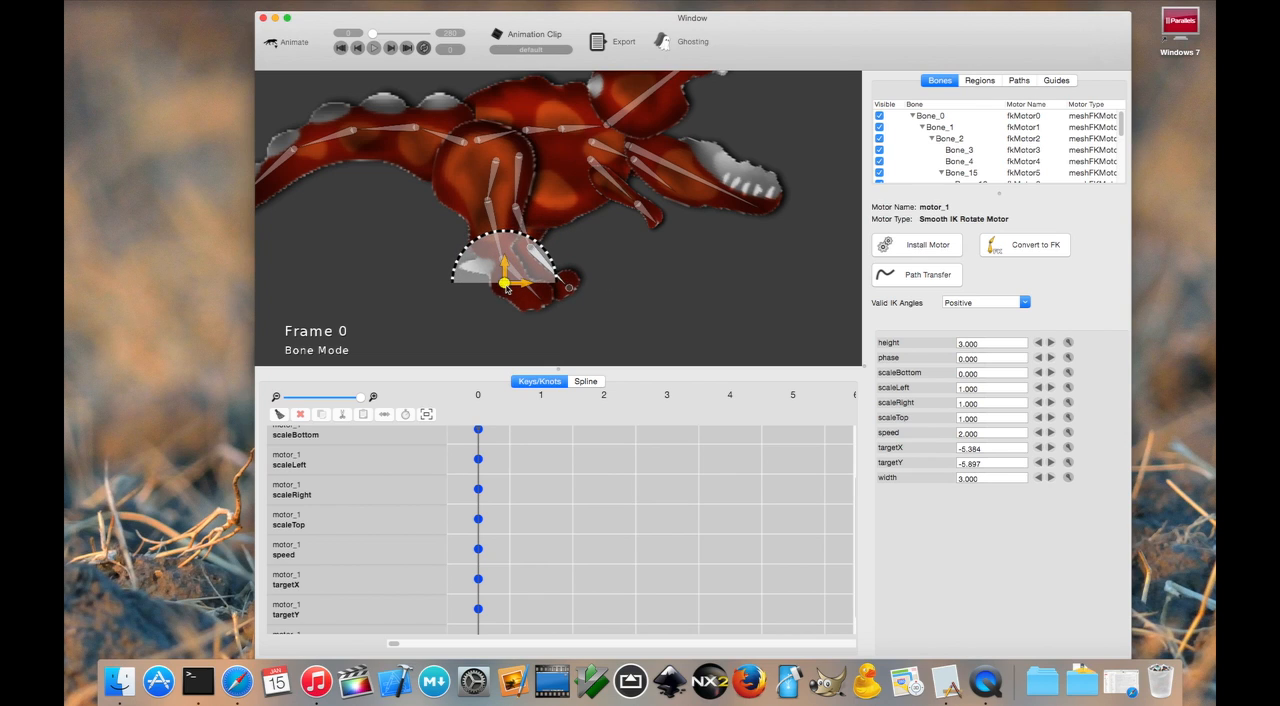
- Play back the motion of both legs and rewind to frame 0
click(374, 48)
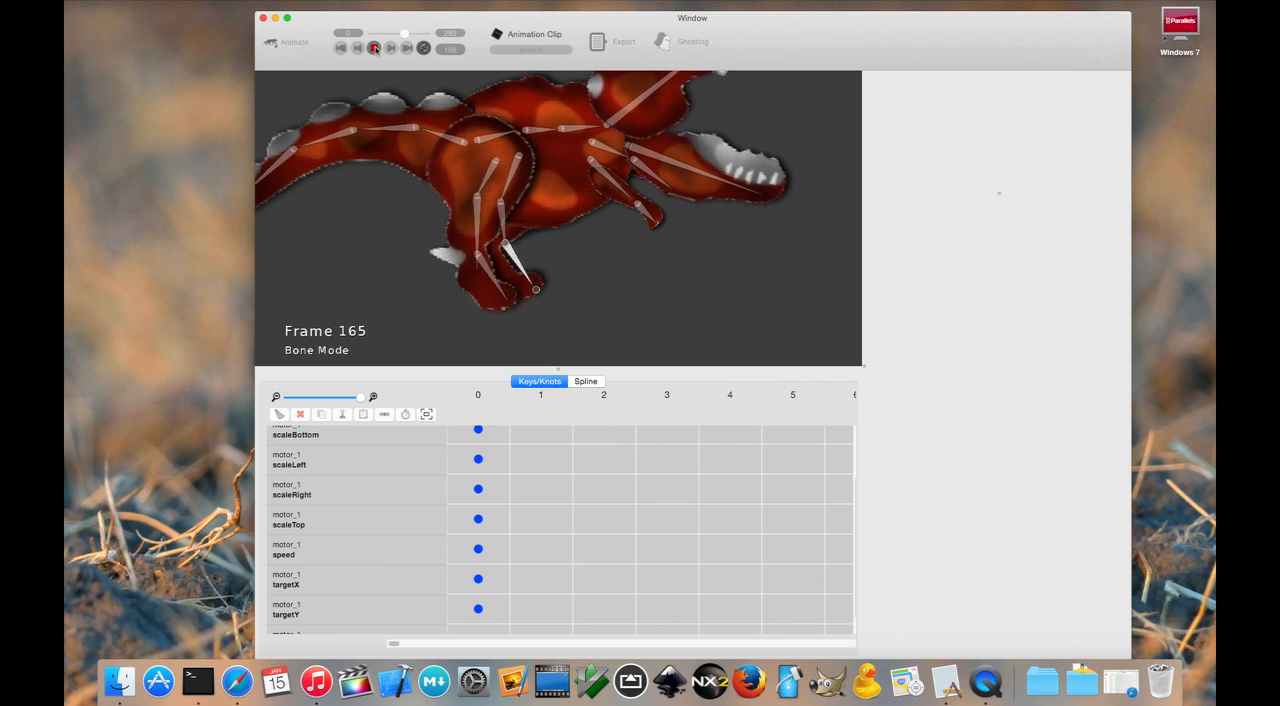
click(375, 48)
click(344, 48)
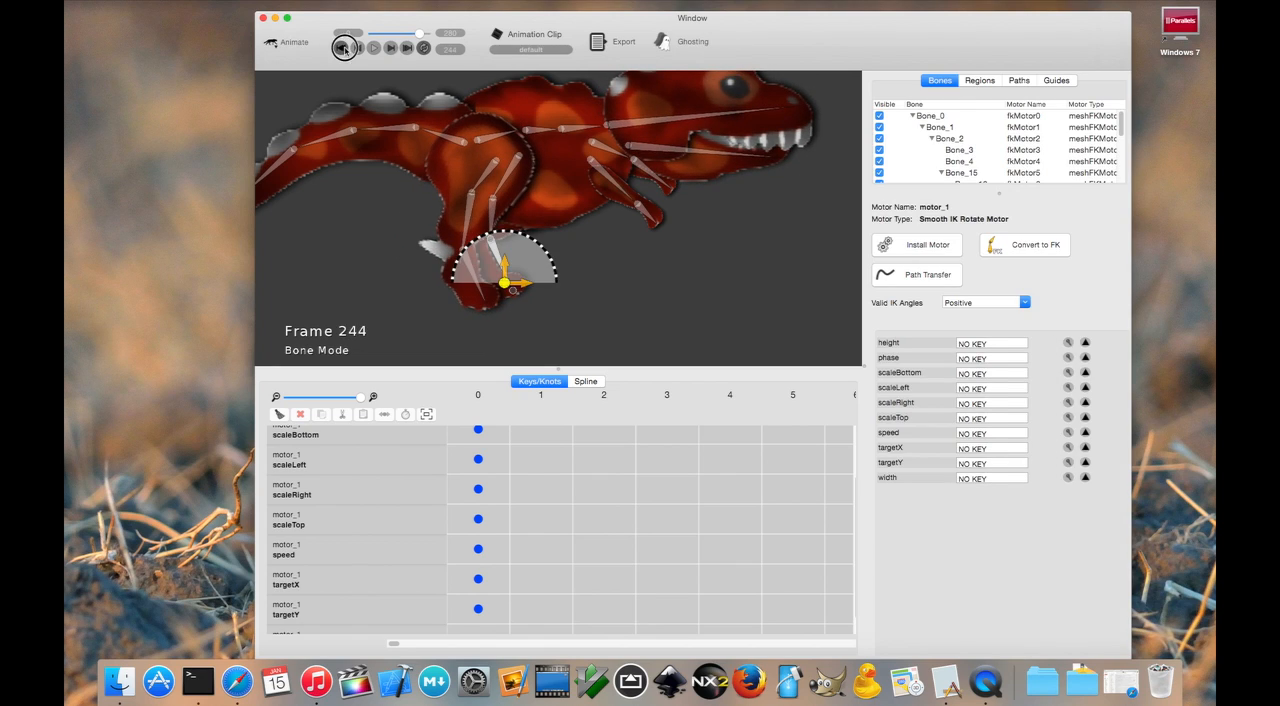
- Set the far leg motor's phase to 1.2 to offset its stride from the near leg
click(687, 283)
click(543, 263)
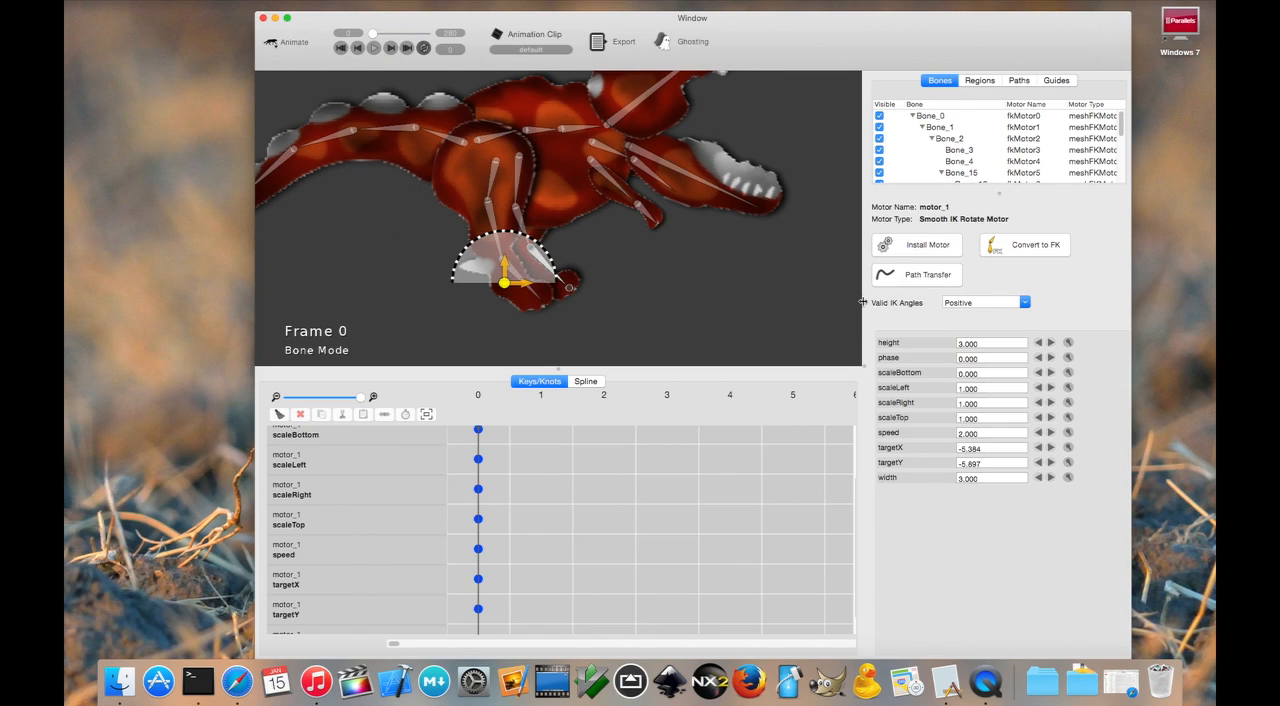
click(1068, 357)
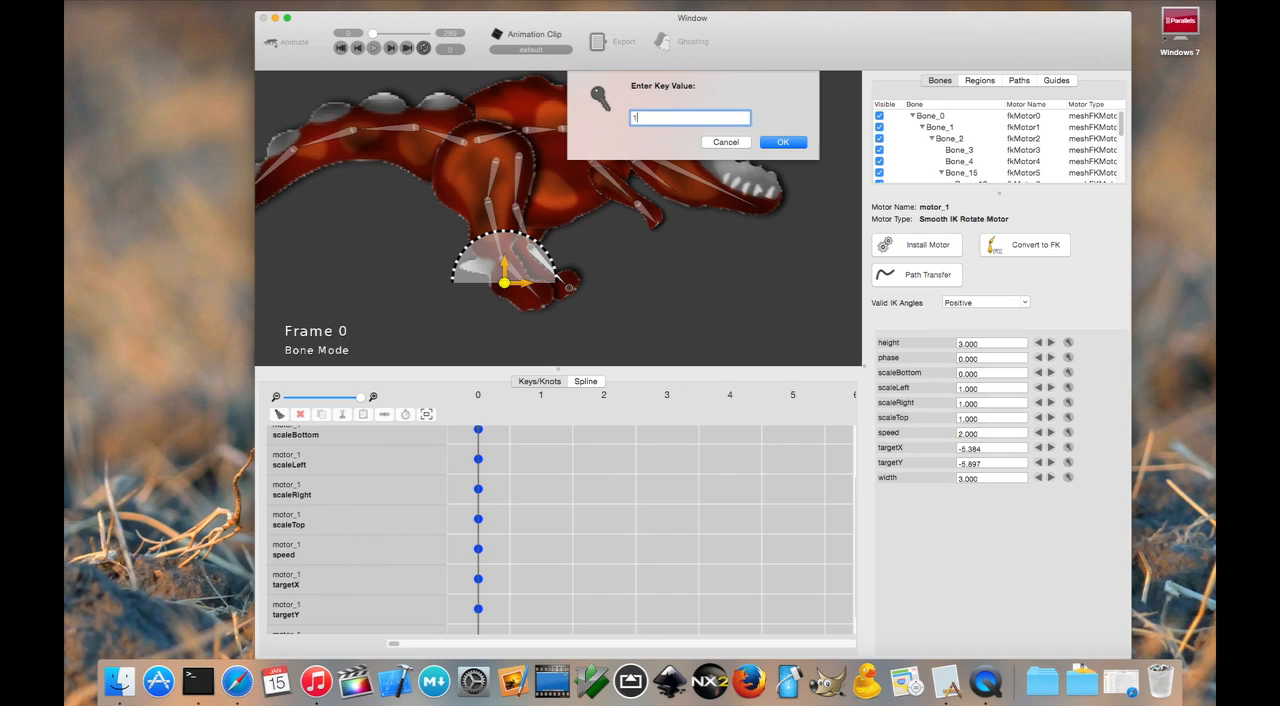
key(Return)
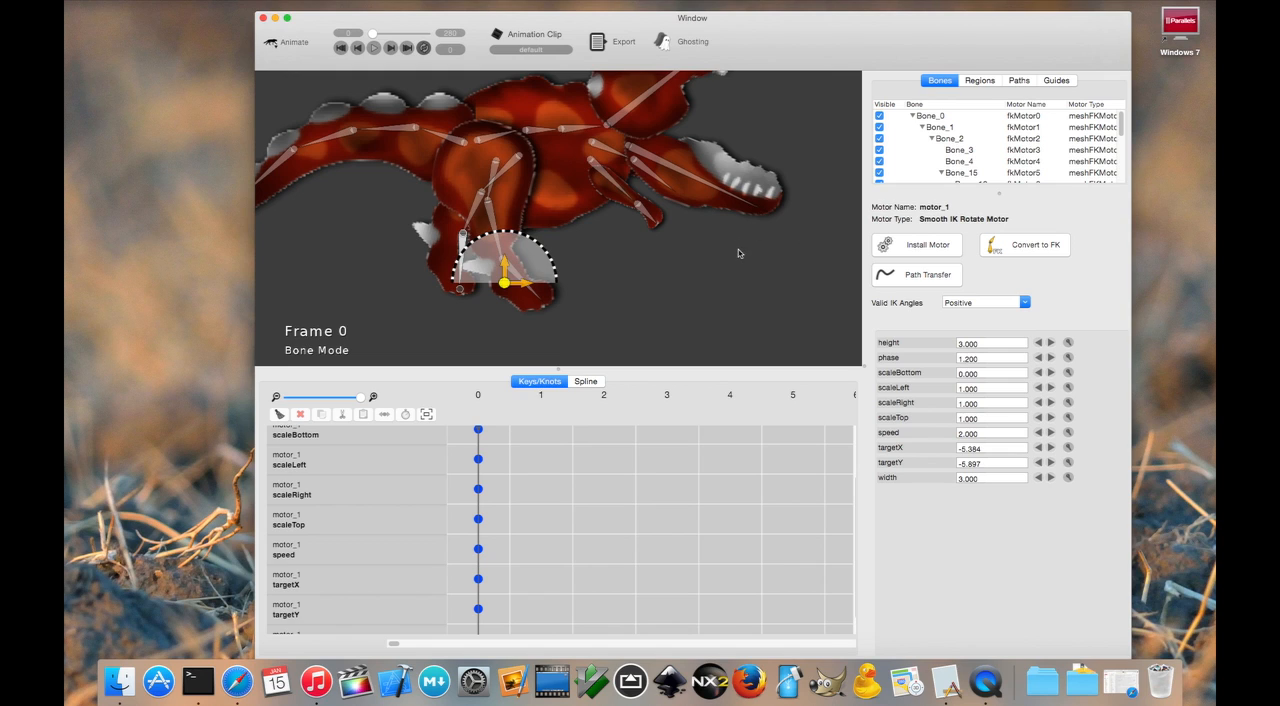
- Preview the alternating leg motion on the whole dinosaur, look over the motor's keys, and return to frame 0
click(374, 48)
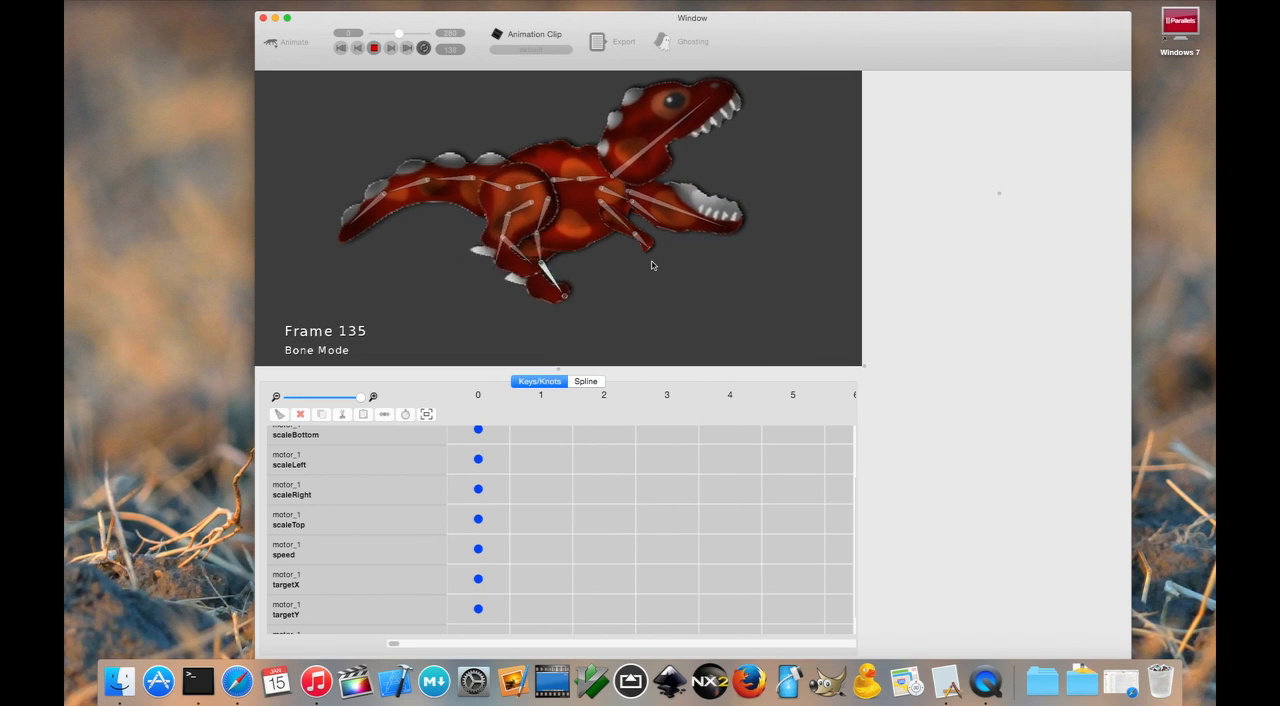
scroll(504, 476, up, 3)
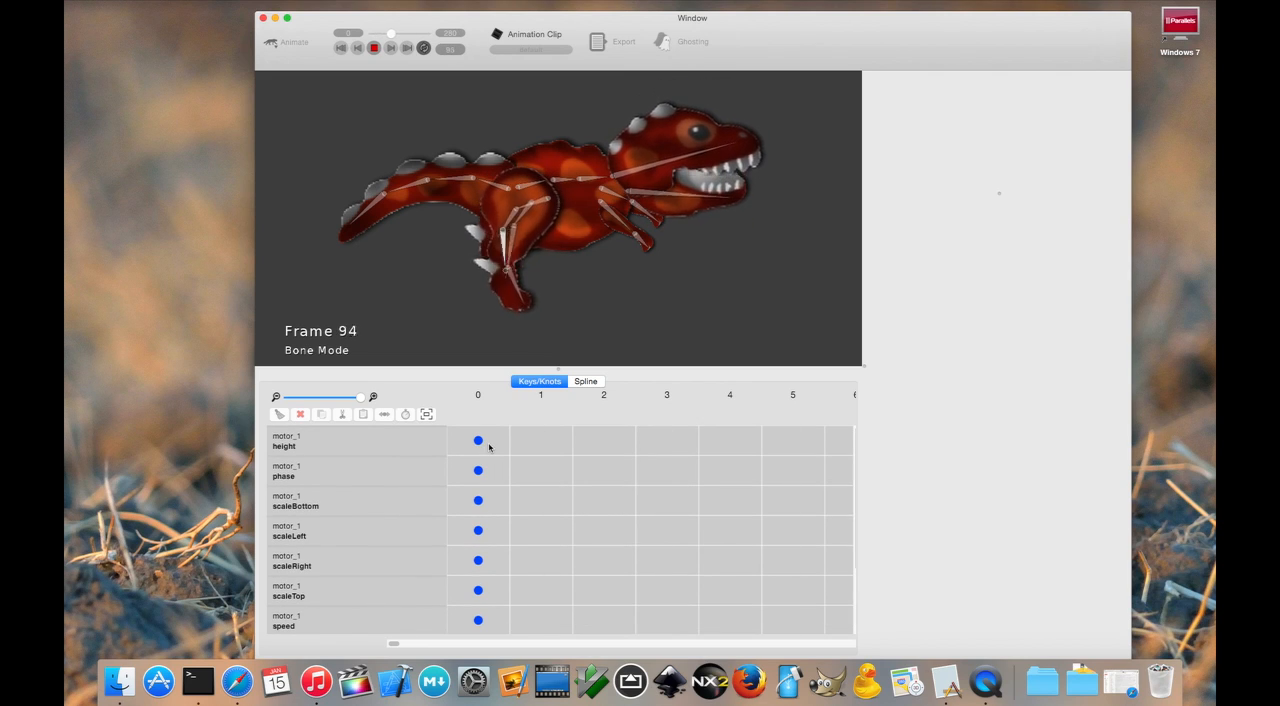
scroll(490, 470, down, 3)
scroll(491, 492, up, 3)
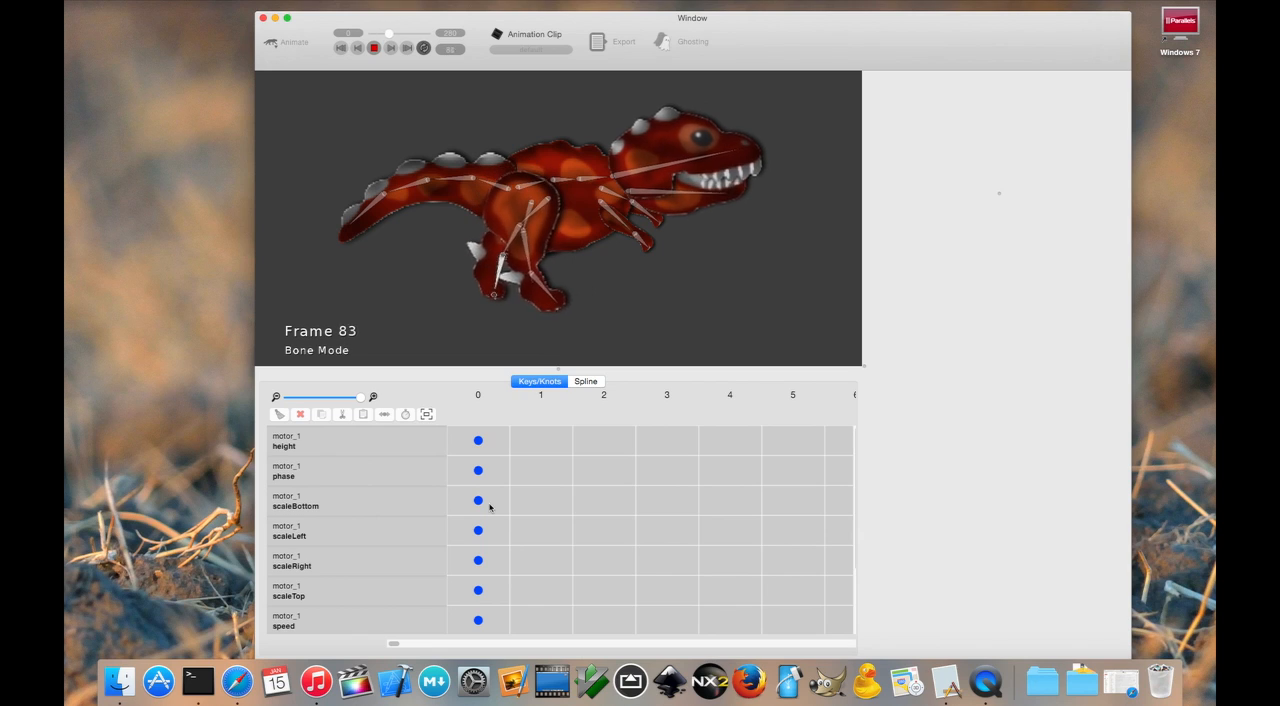
click(342, 48)
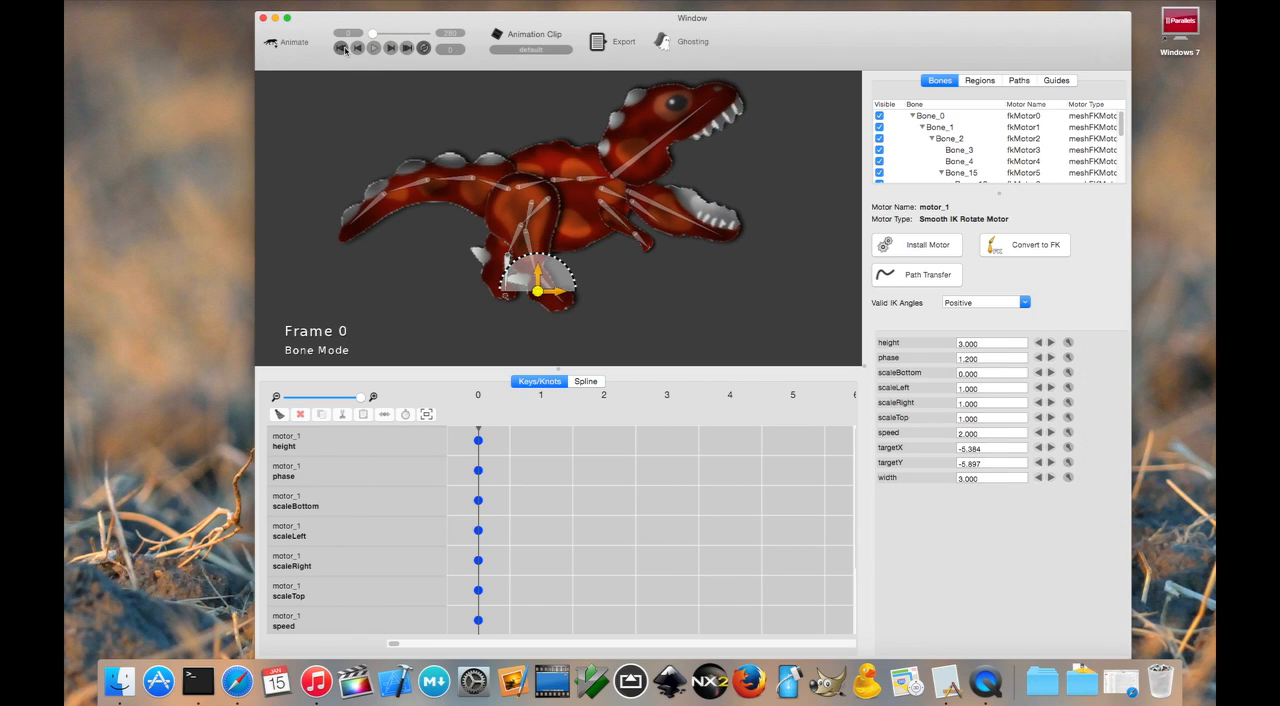
- Install a Rotate Cycle Motor on the tail bone closest to the body
click(505, 132)
scroll(528, 142, up, 5)
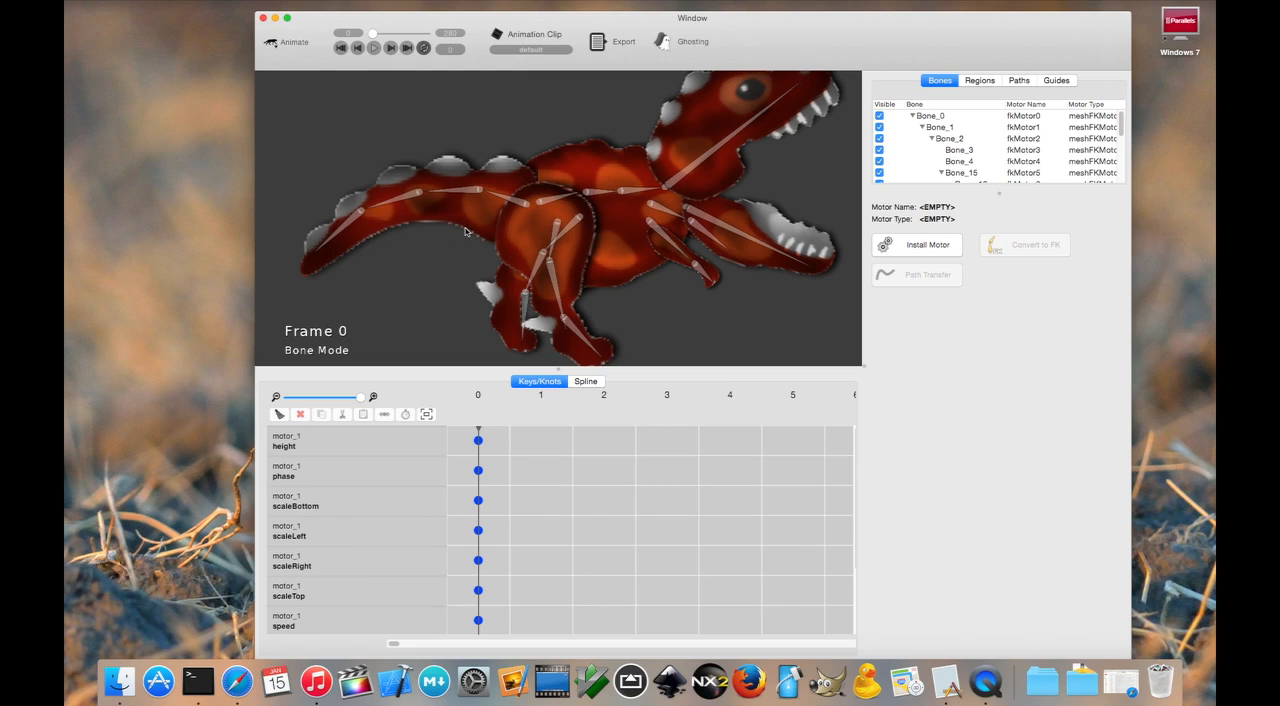
click(514, 202)
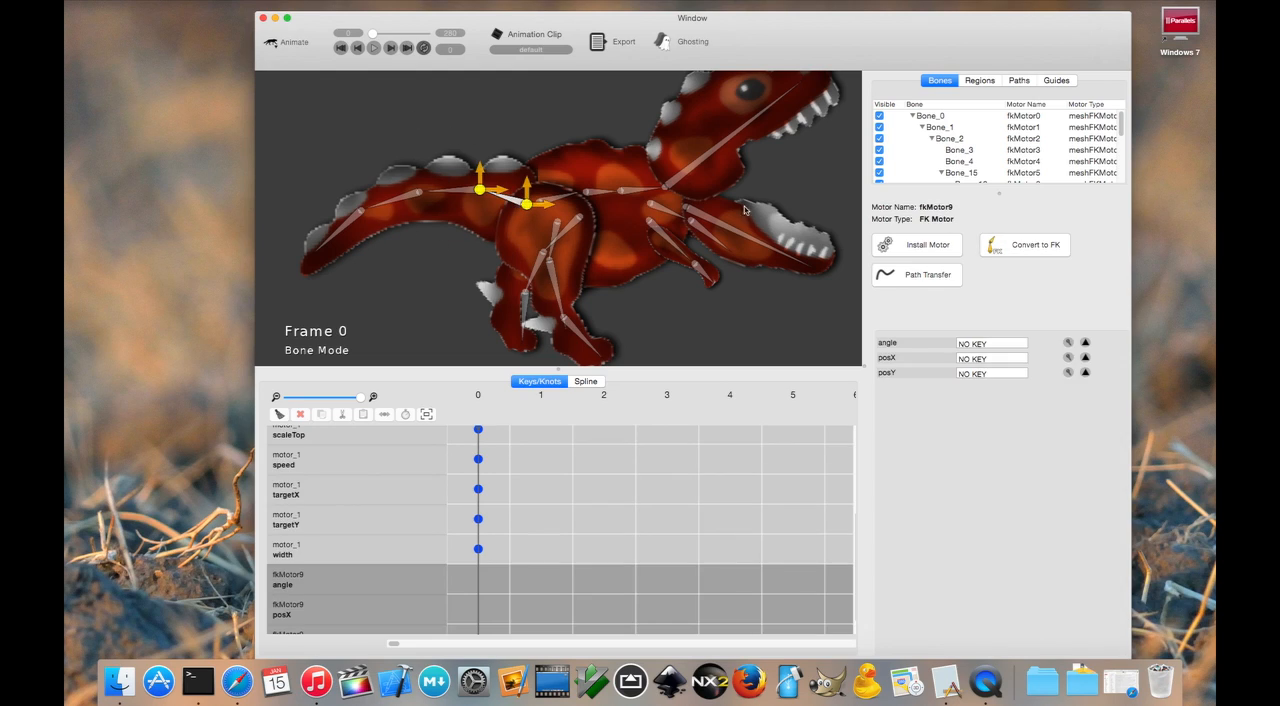
click(940, 250)
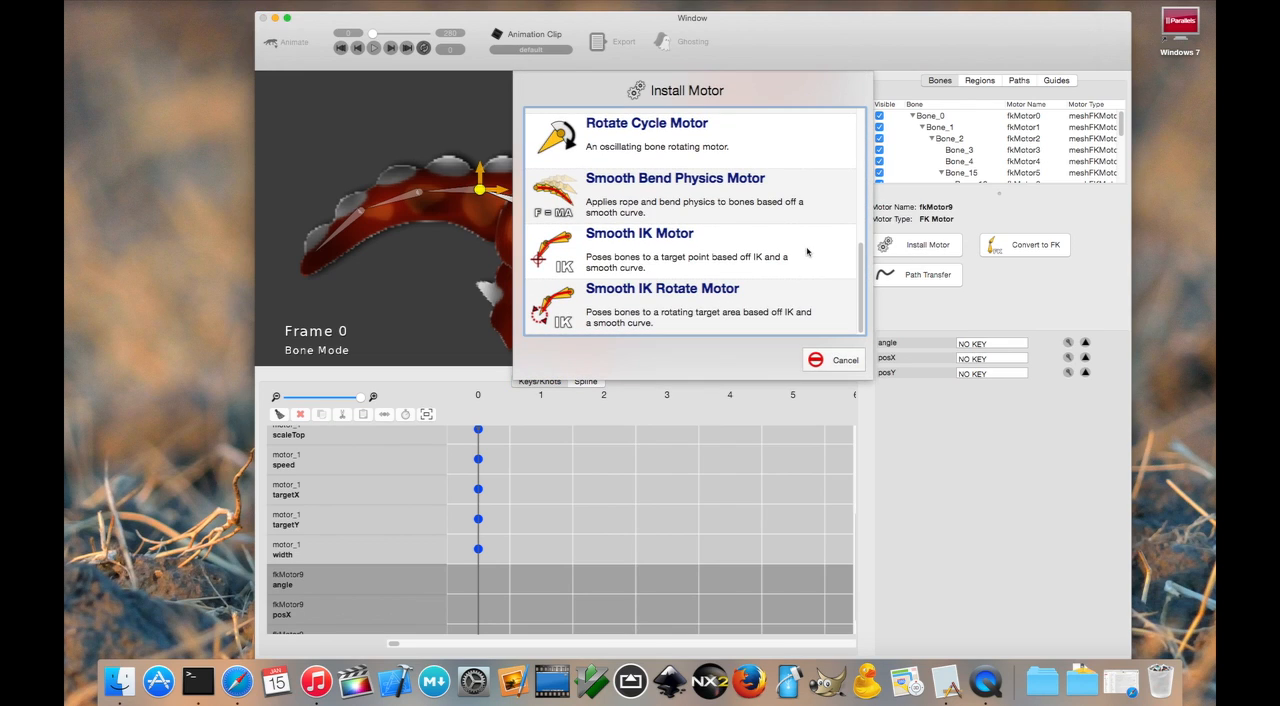
scroll(671, 143, up, 1)
click(671, 143)
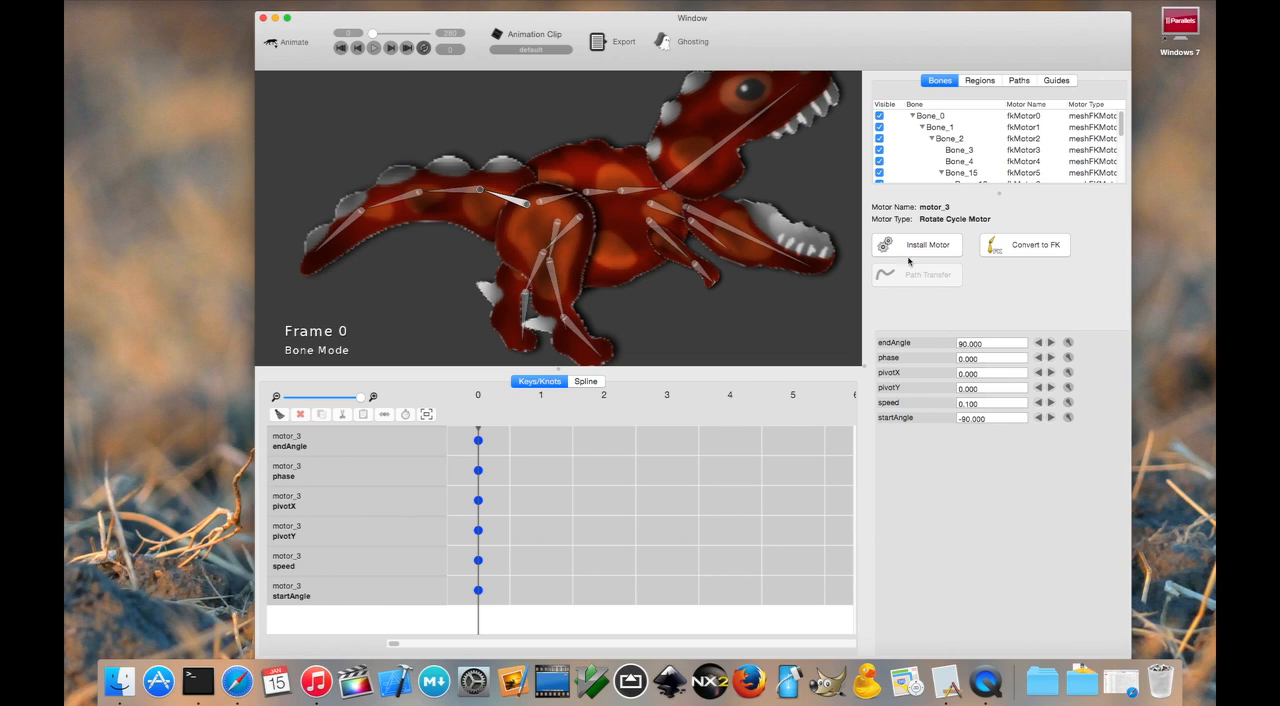
- Set the tail motor's endAngle to 30 and its startAngle to -5
click(1068, 342)
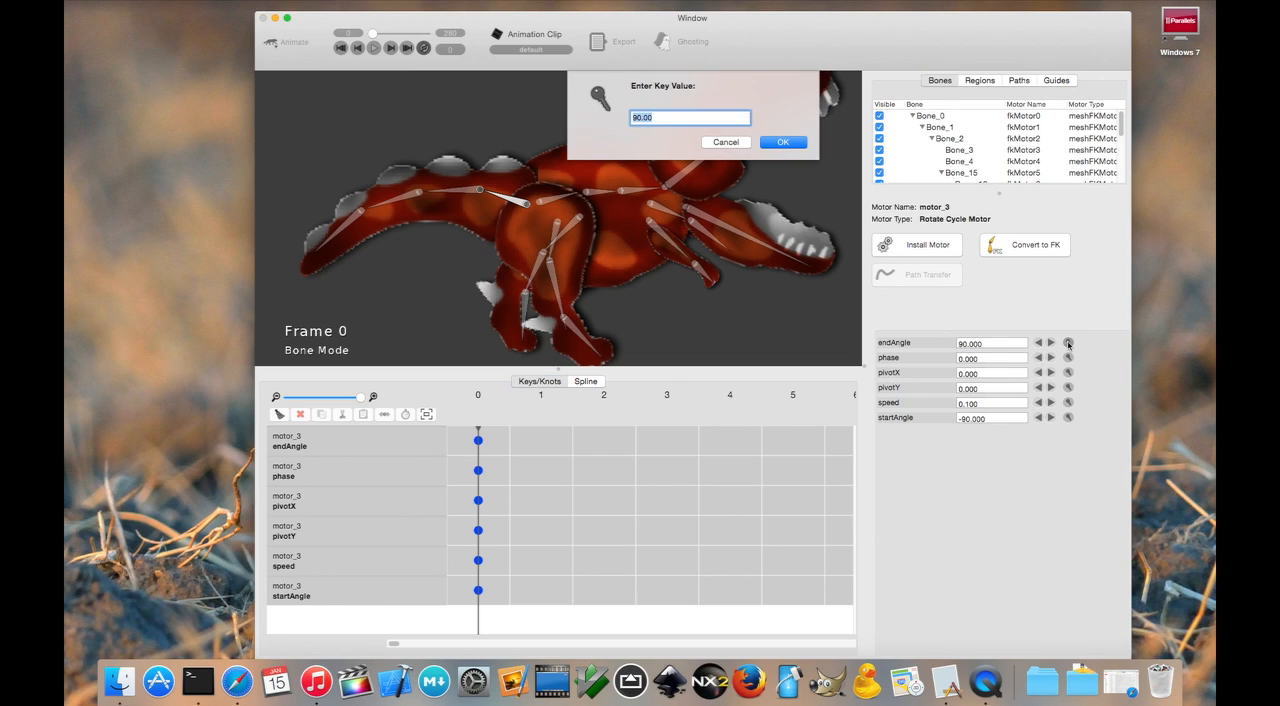
text(30)
key(Return)
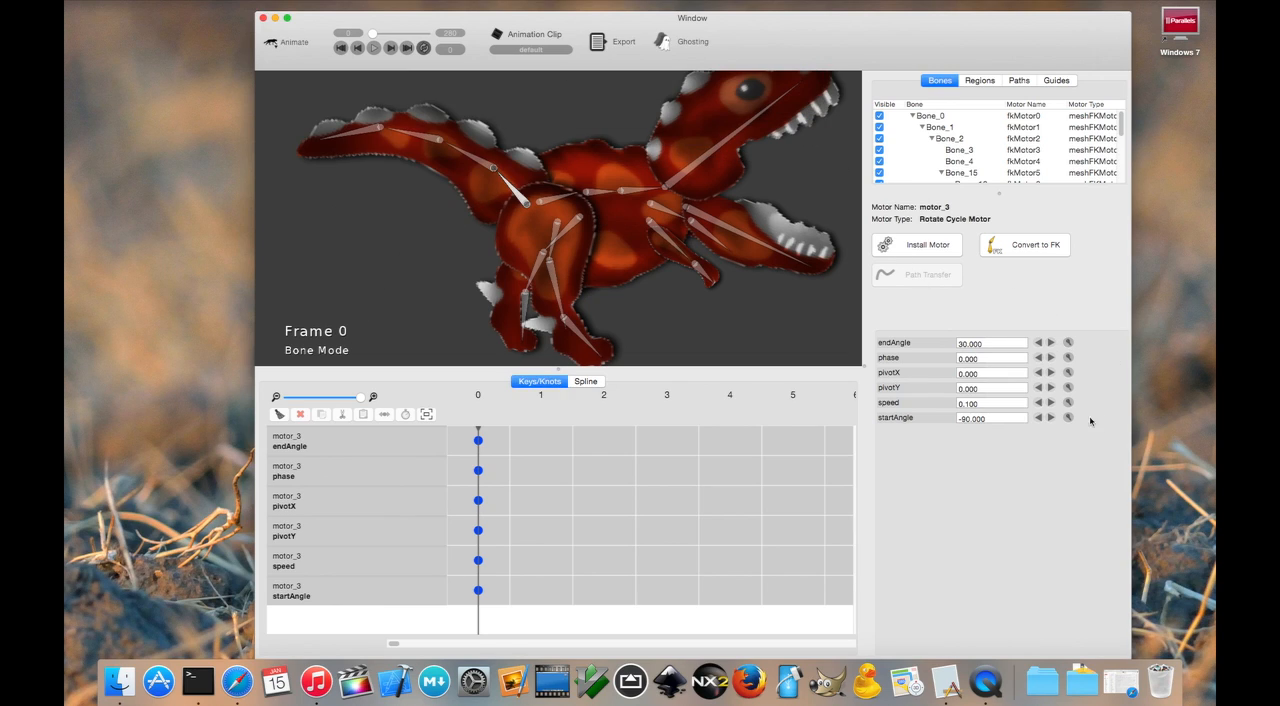
click(1068, 417)
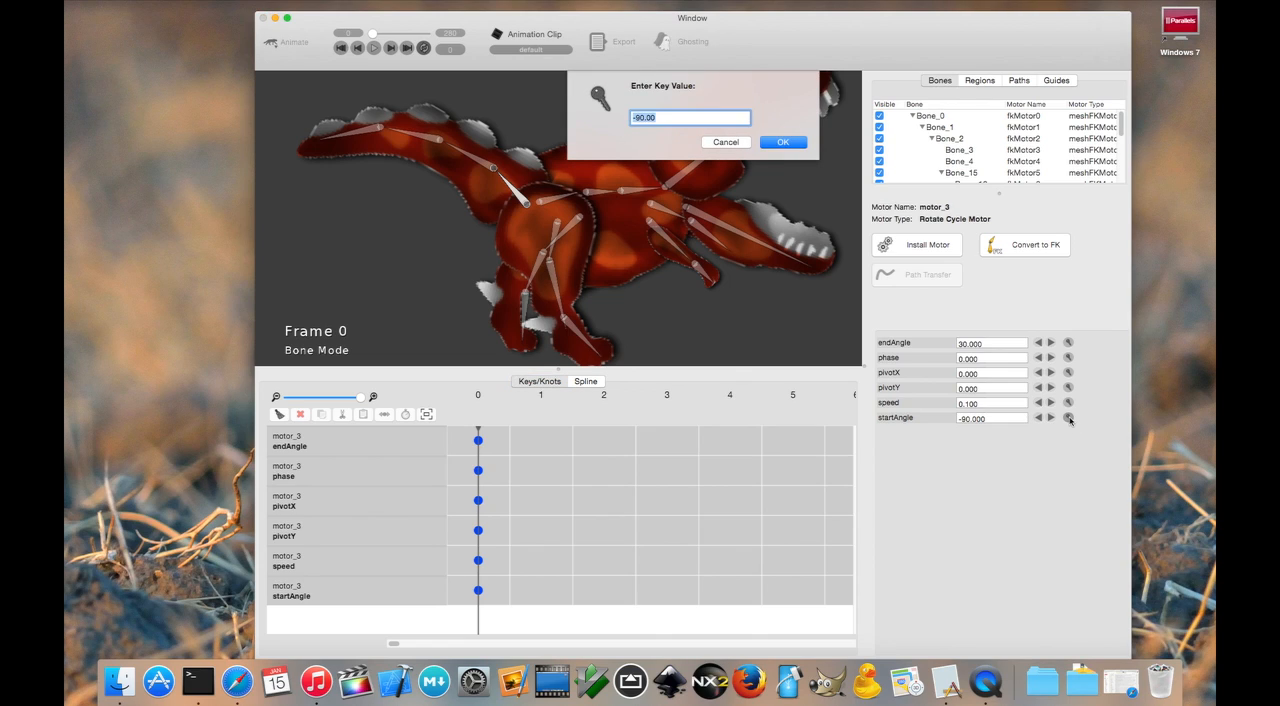
text(-5)
key(Return)
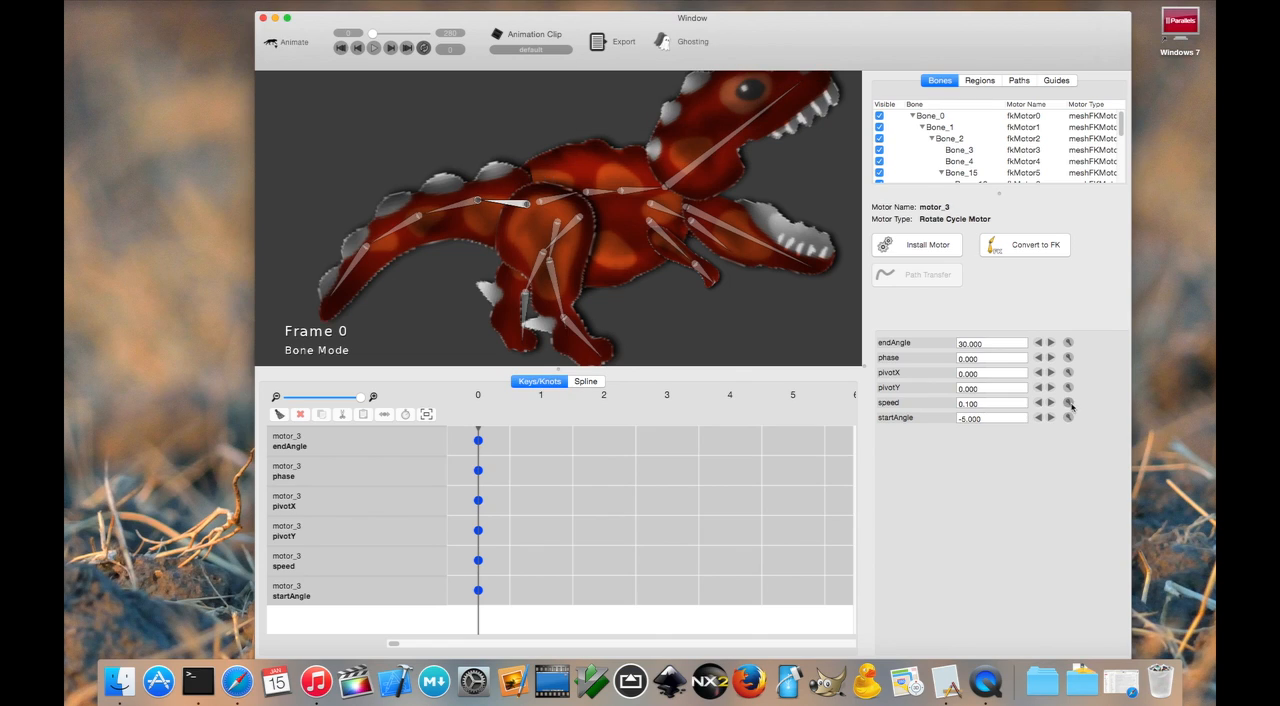
- Set the tail motor's speed to 2.2
click(1068, 402)
text(2.)
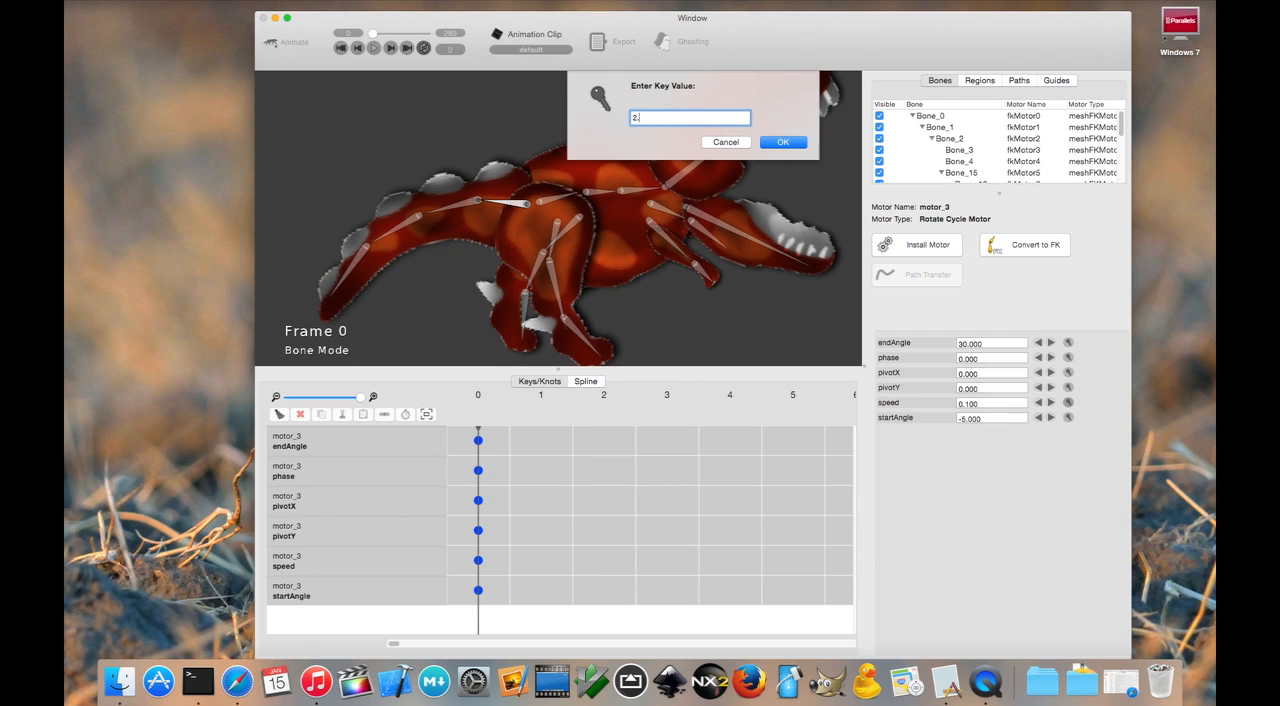
text(2)
key(Return)
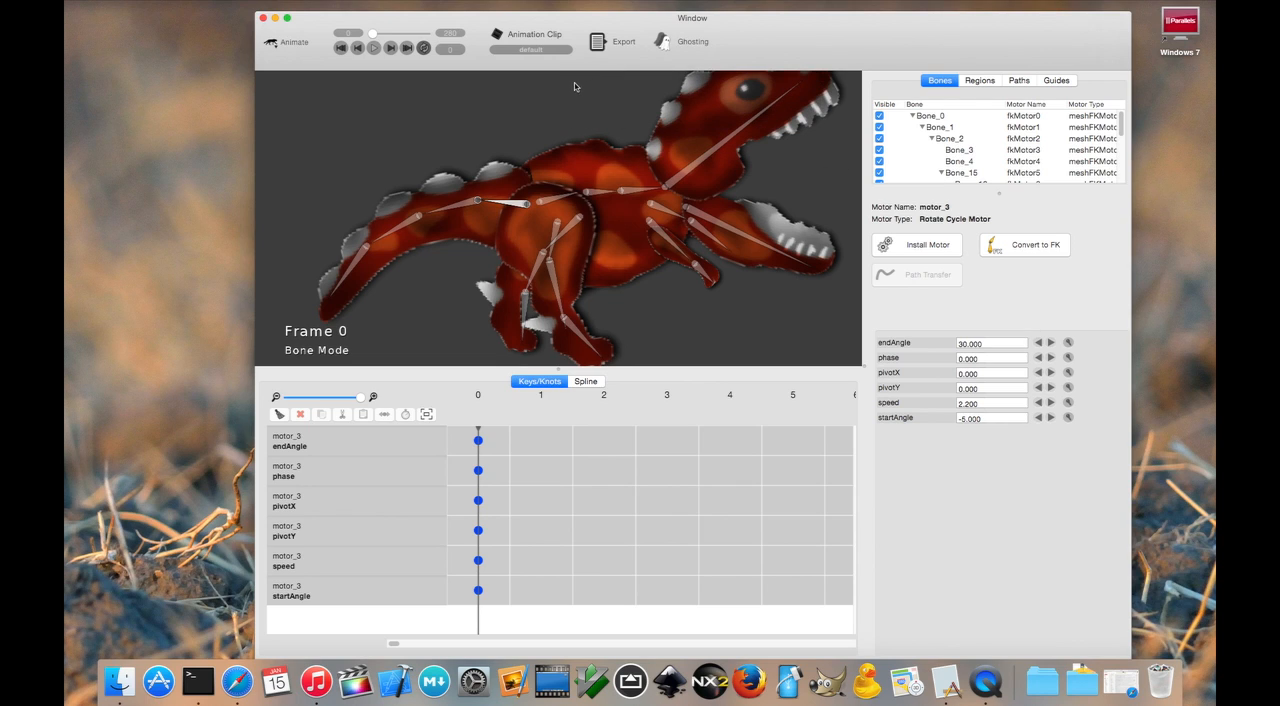
- Play back the tail's swinging motion together with the legs and rewind to frame 0
click(374, 48)
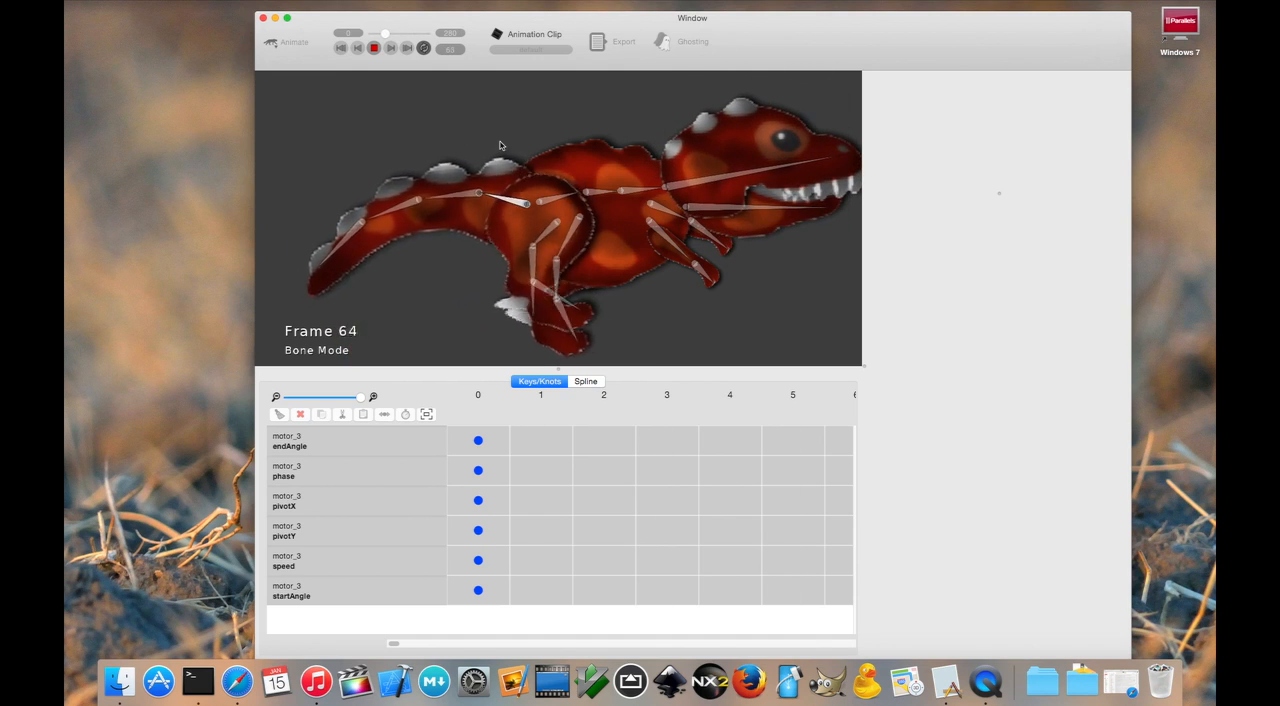
click(374, 48)
click(344, 48)
- Install a Bend Physics Motor on the three outer tail bones and set its physics mode to Motion
click(419, 115)
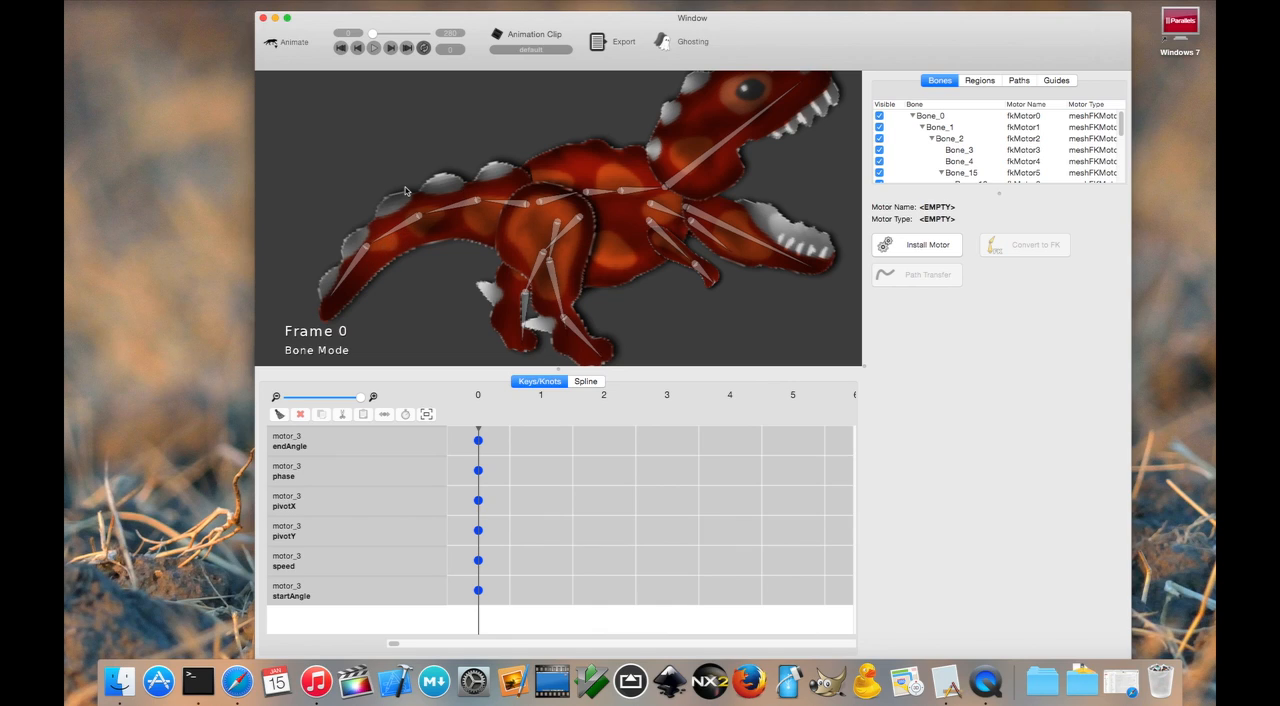
click(454, 209)
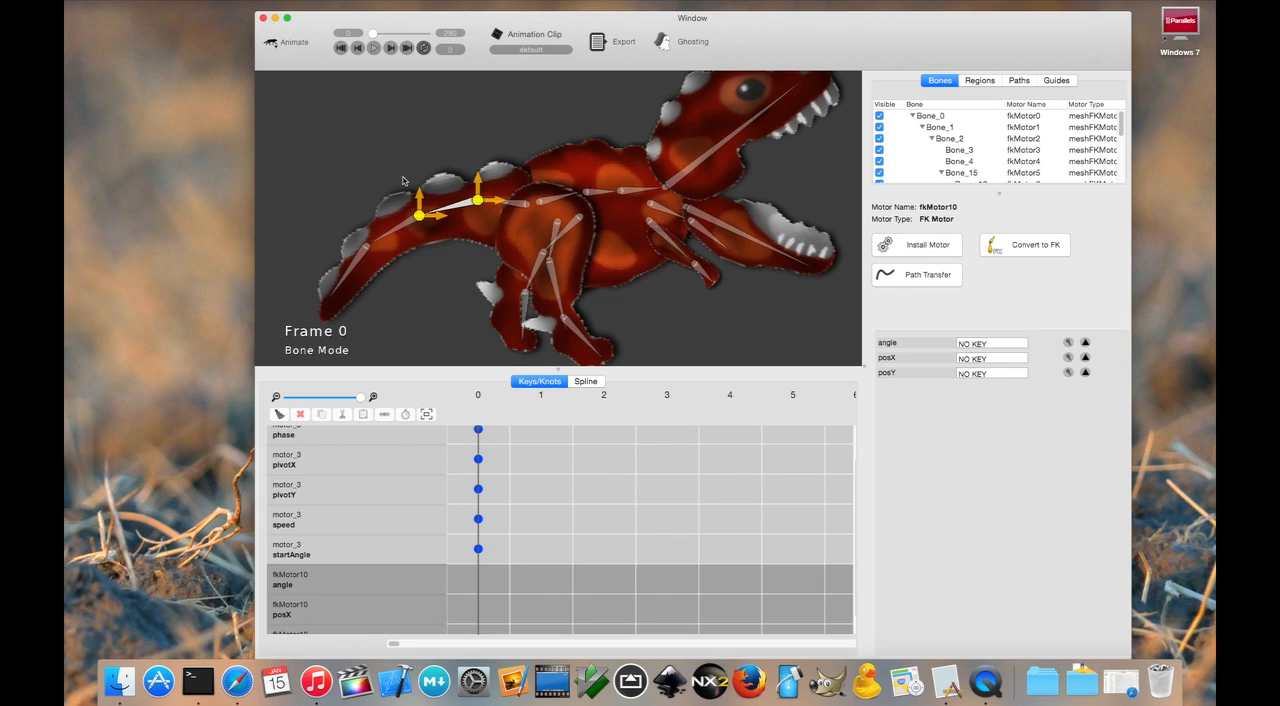
click(362, 261)
click(409, 227)
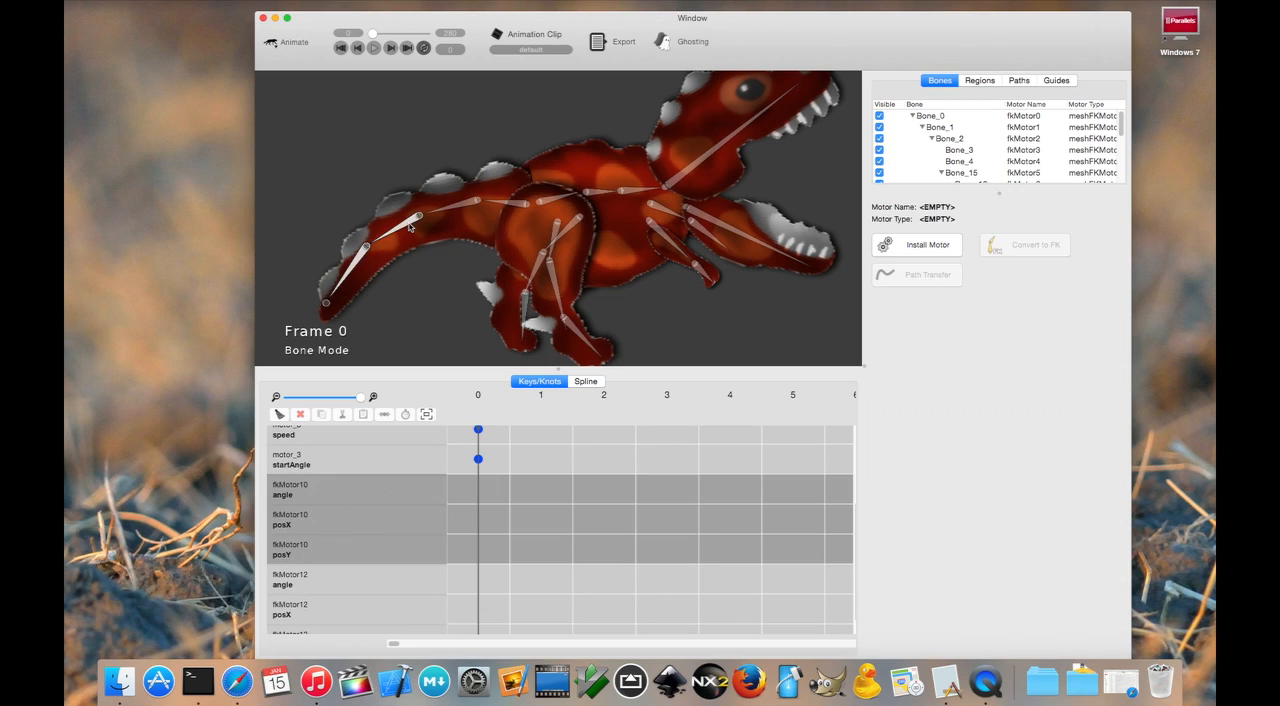
click(918, 243)
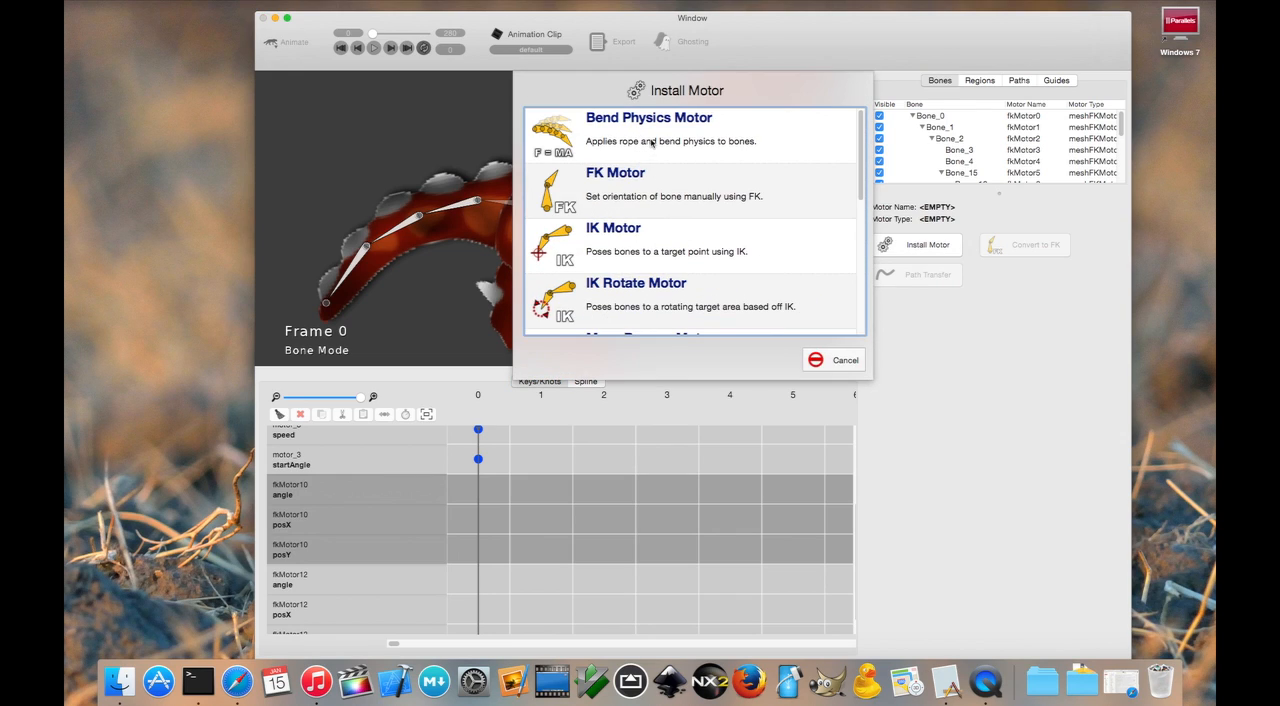
click(652, 143)
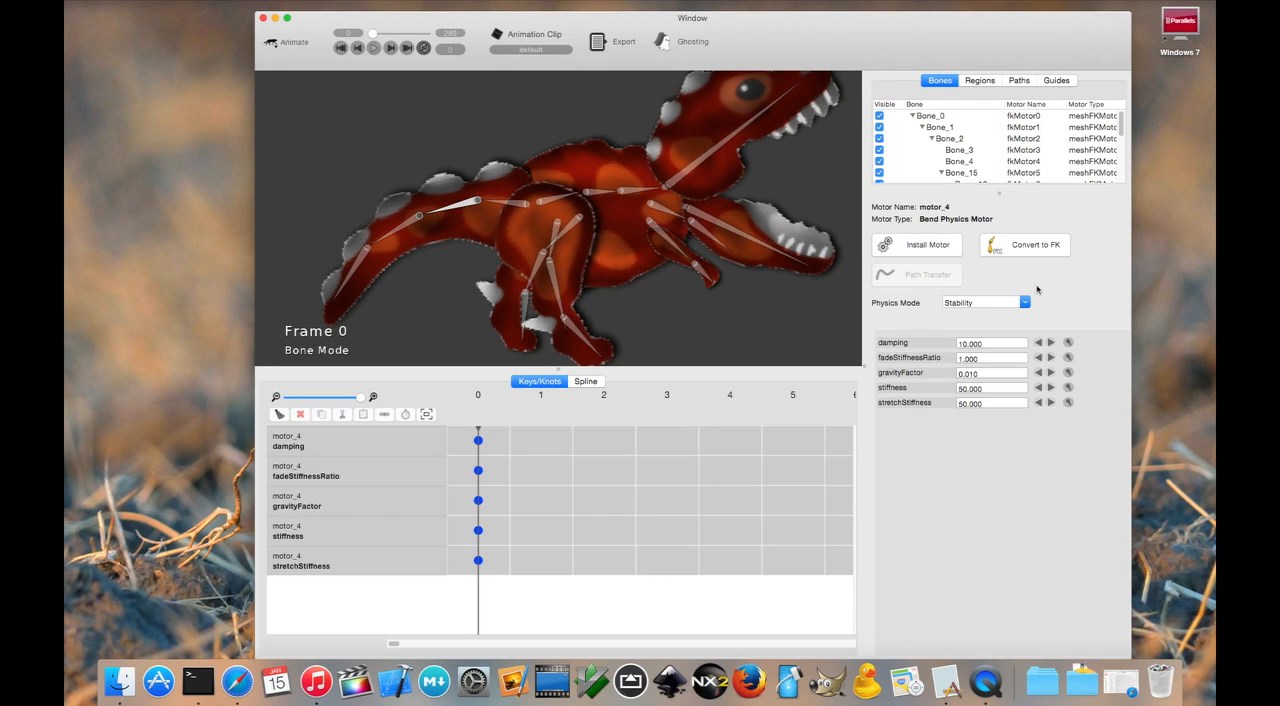
click(1026, 302)
click(982, 318)
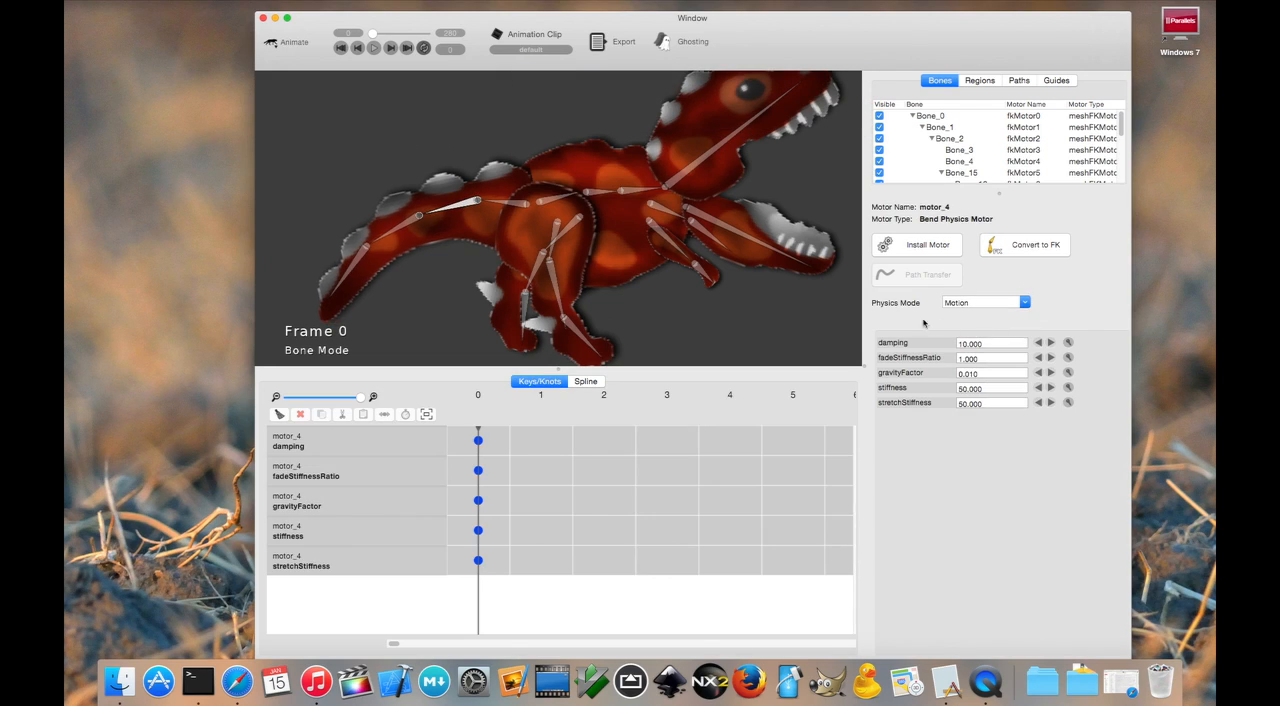
- Play back the tail's physics motion and rewind to frame 0
click(373, 47)
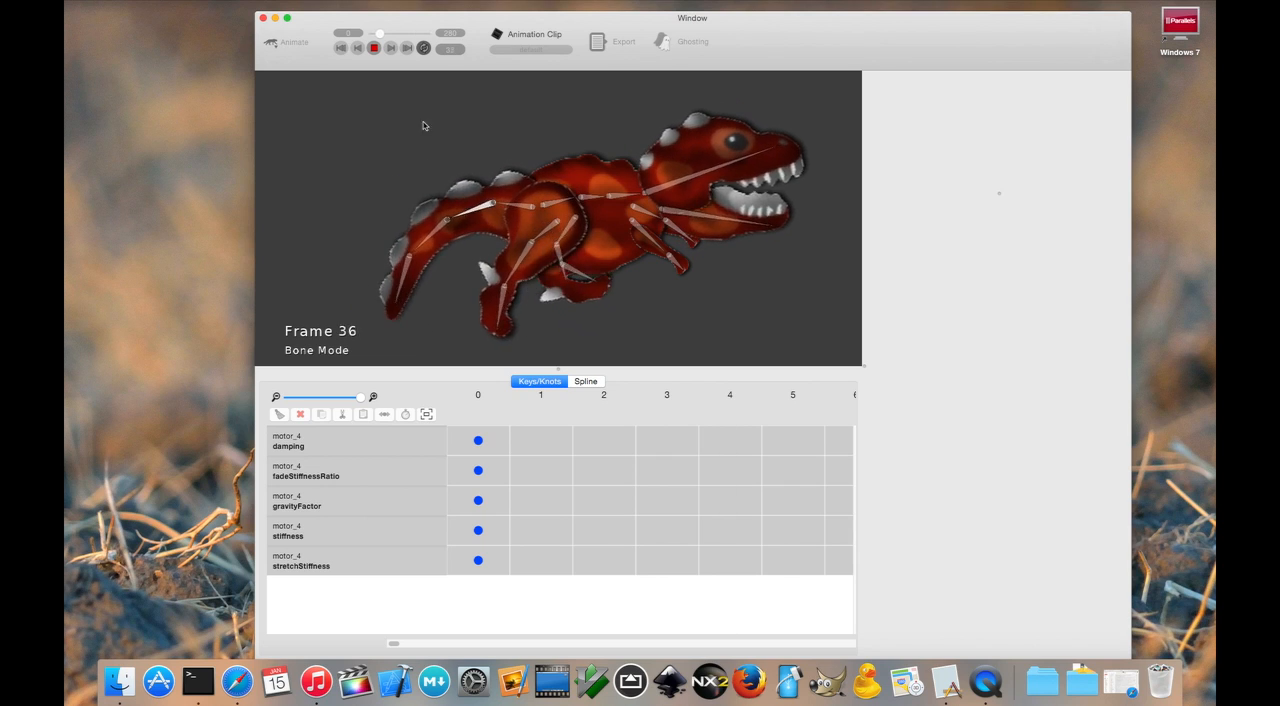
click(374, 48)
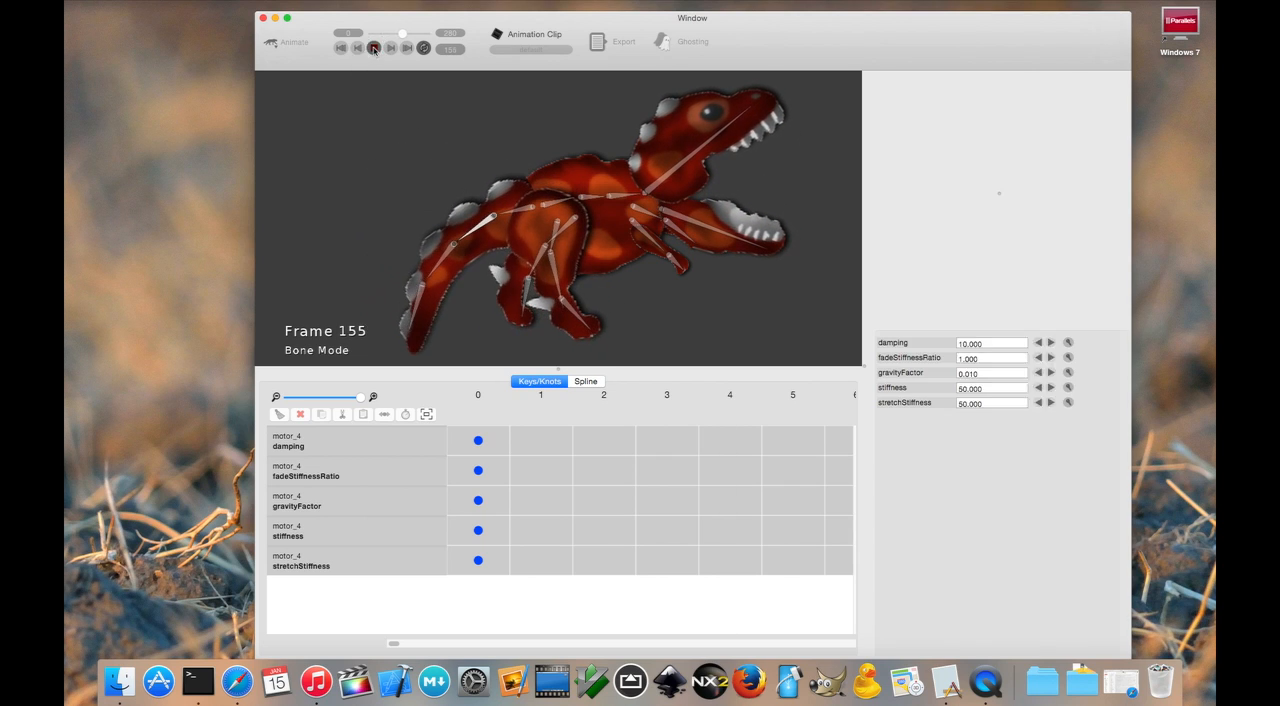
click(347, 48)
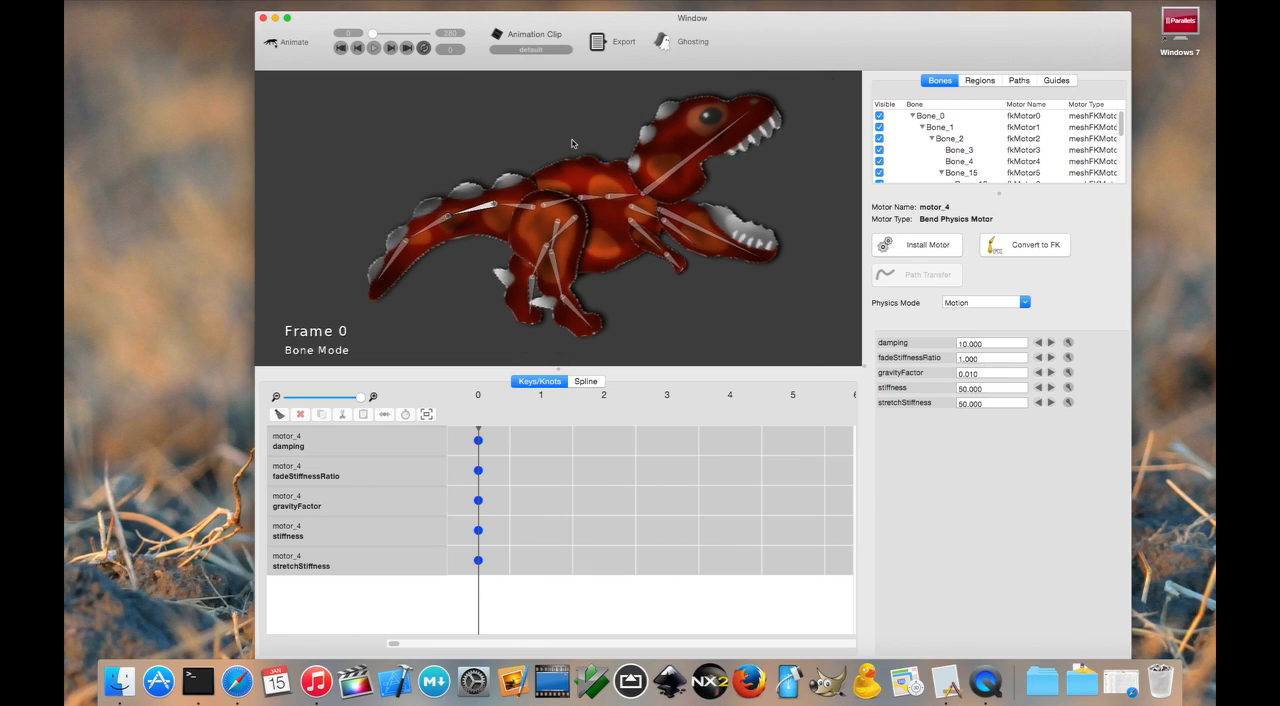
- Install a Move Bounce Motor on the root bone at the hip, Bone_0
click(553, 206)
click(928, 247)
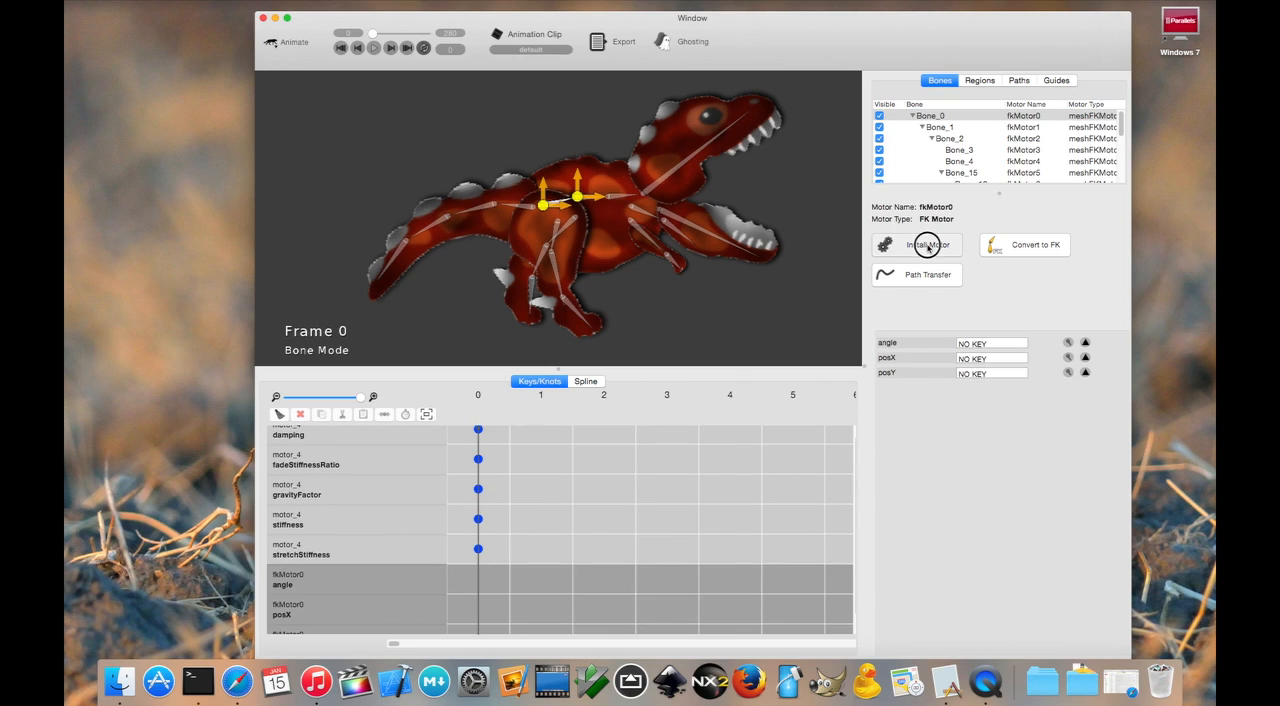
scroll(752, 201, down, 1)
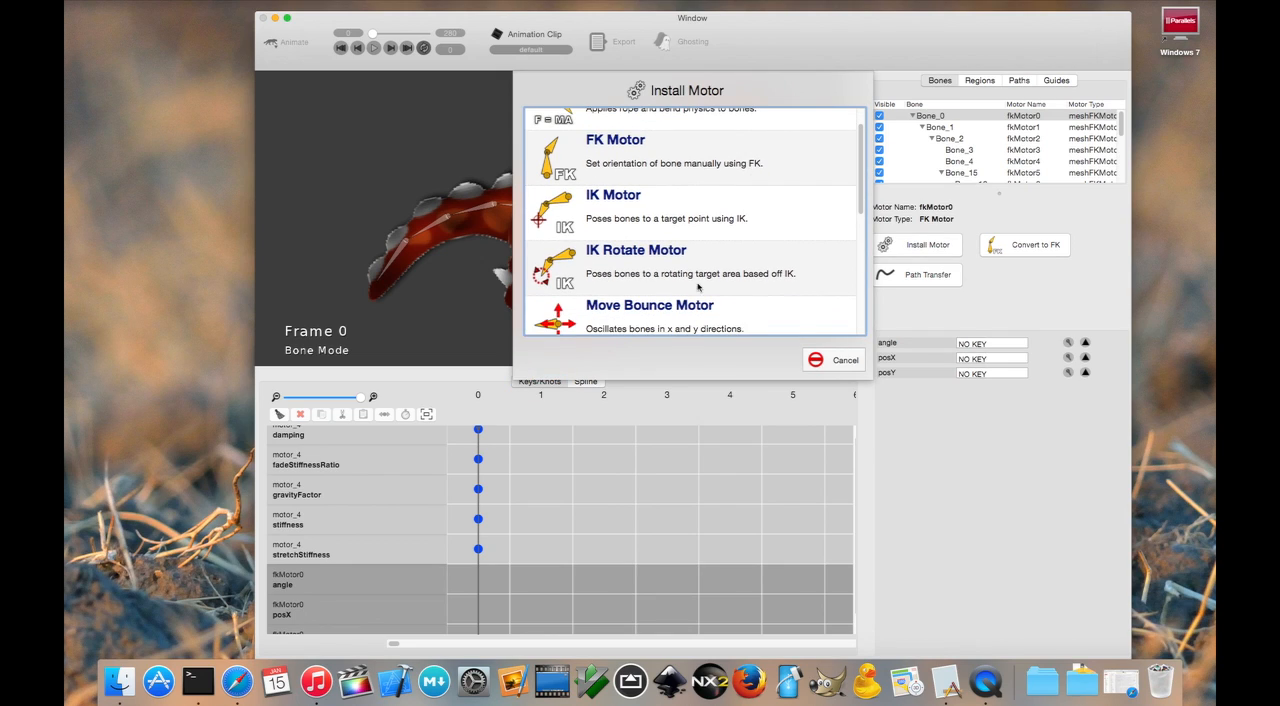
scroll(697, 280, down, 3)
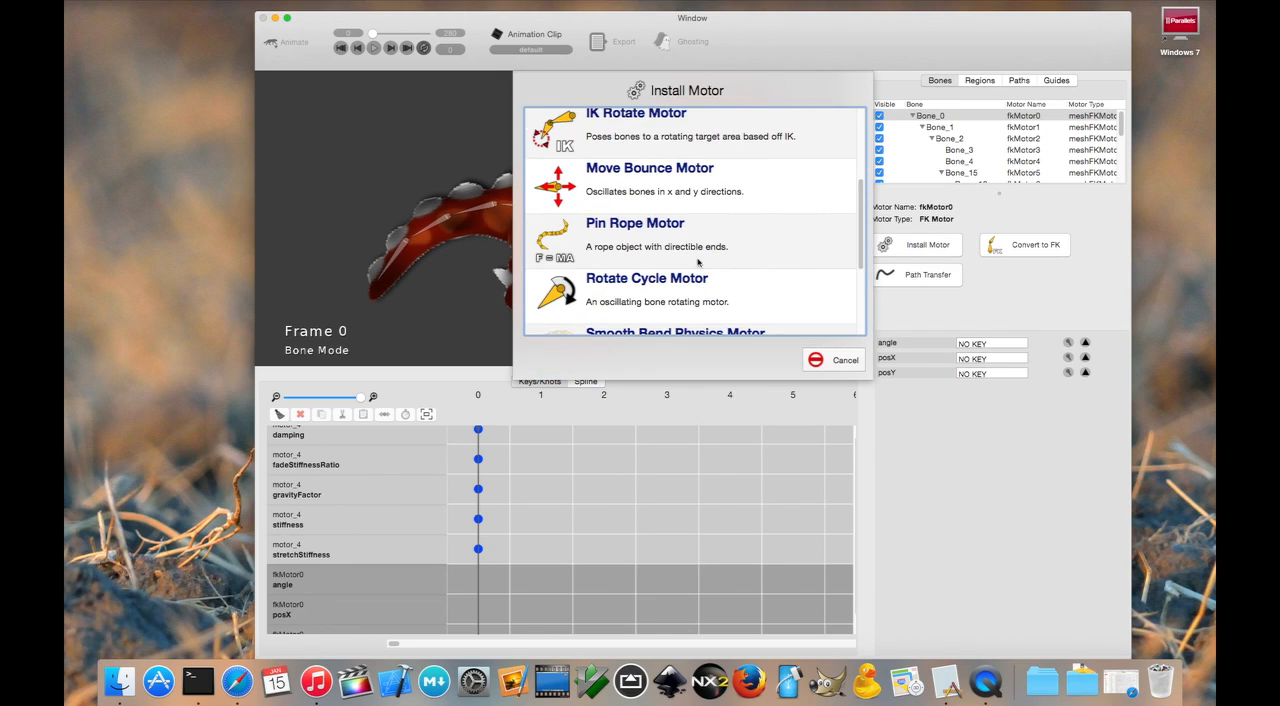
double_click(668, 190)
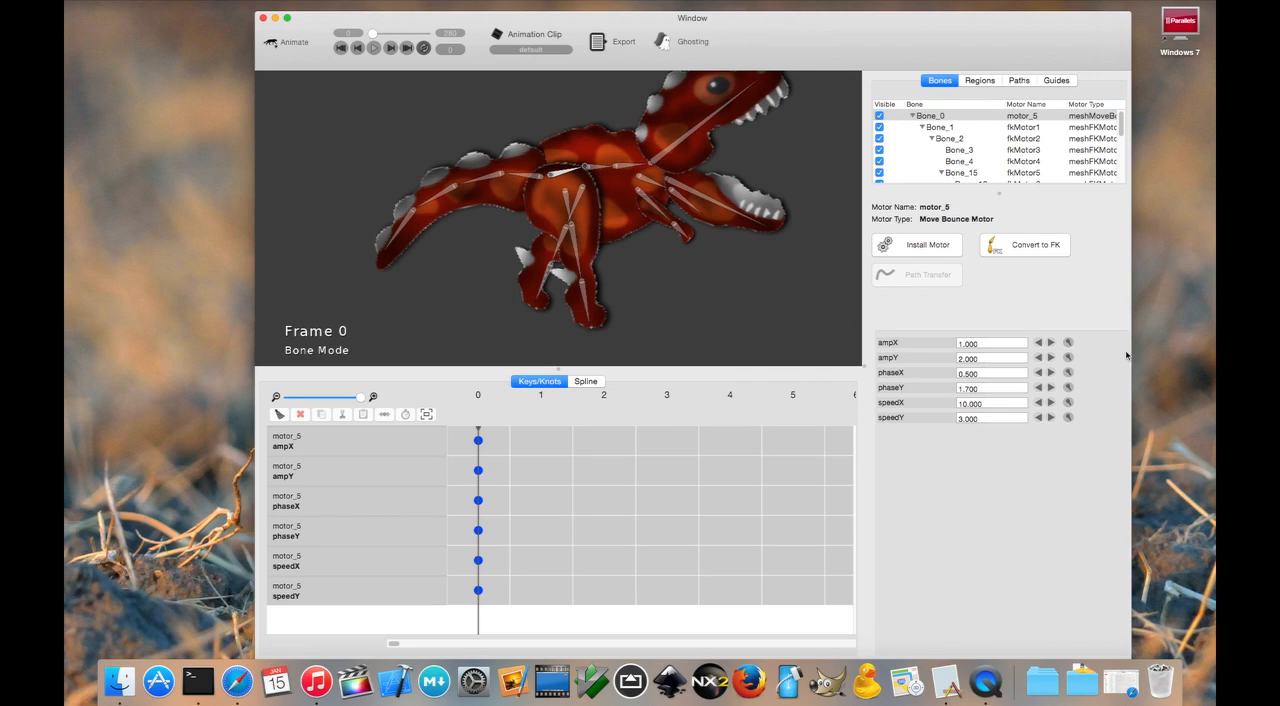
- Set the Move Bounce Motor's ampX to 0 and its ampY to 0.35
click(1068, 343)
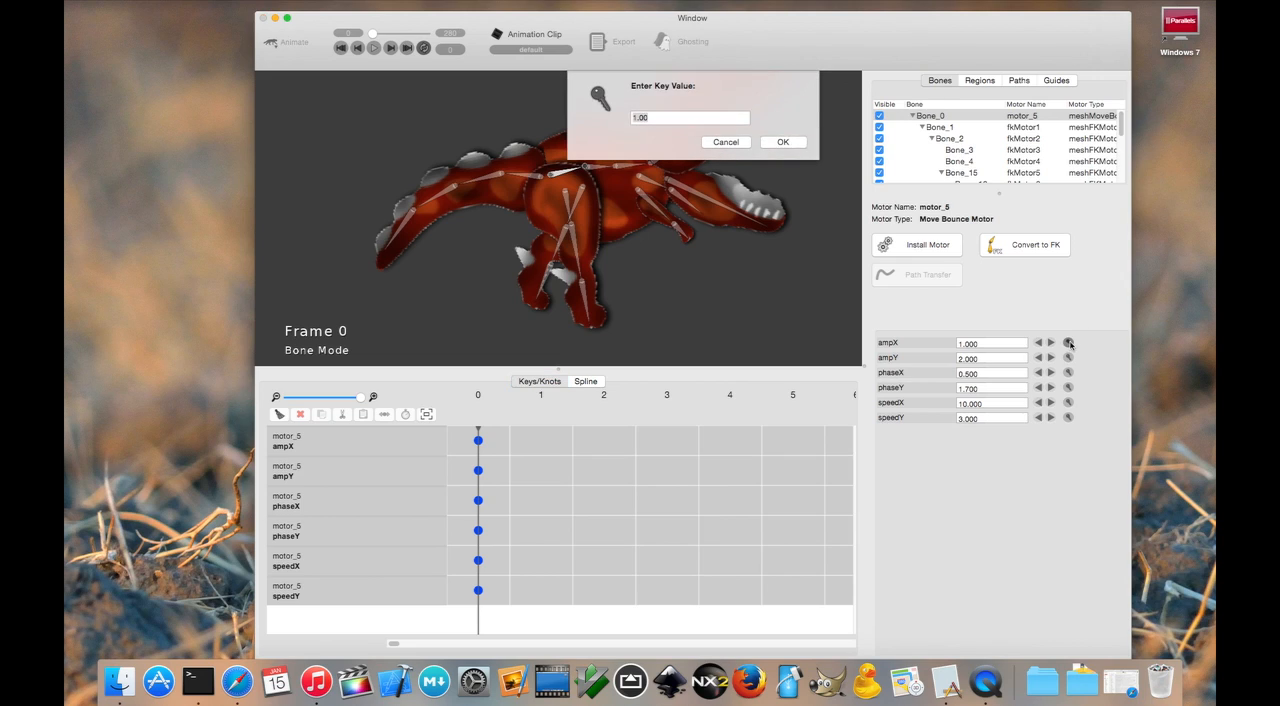
text(0)
key(Return)
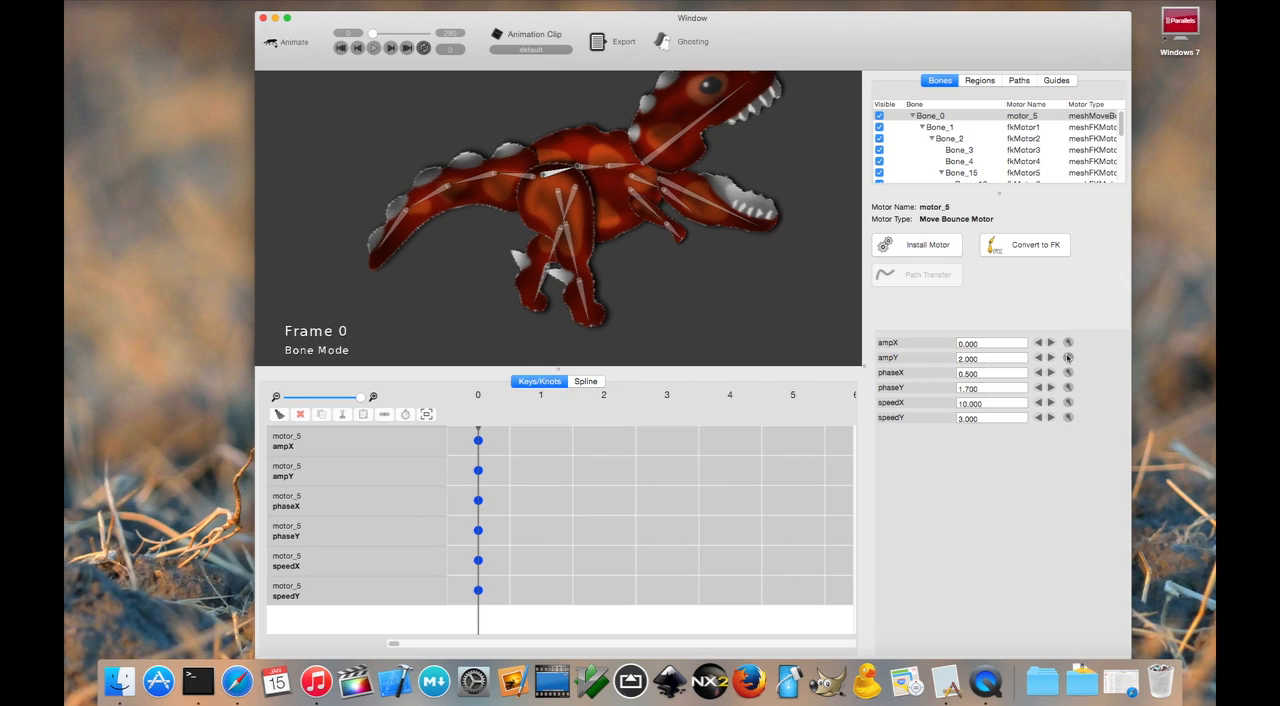
click(1068, 357)
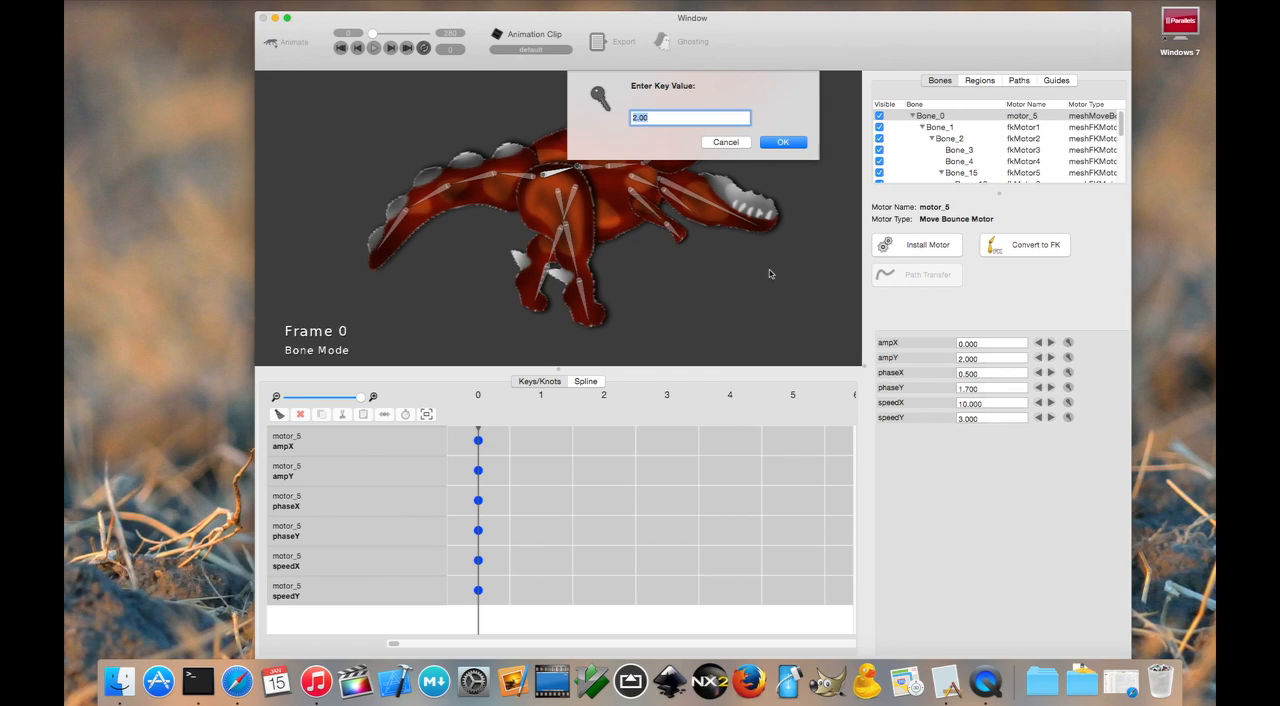
text(0.35)
key(Return)
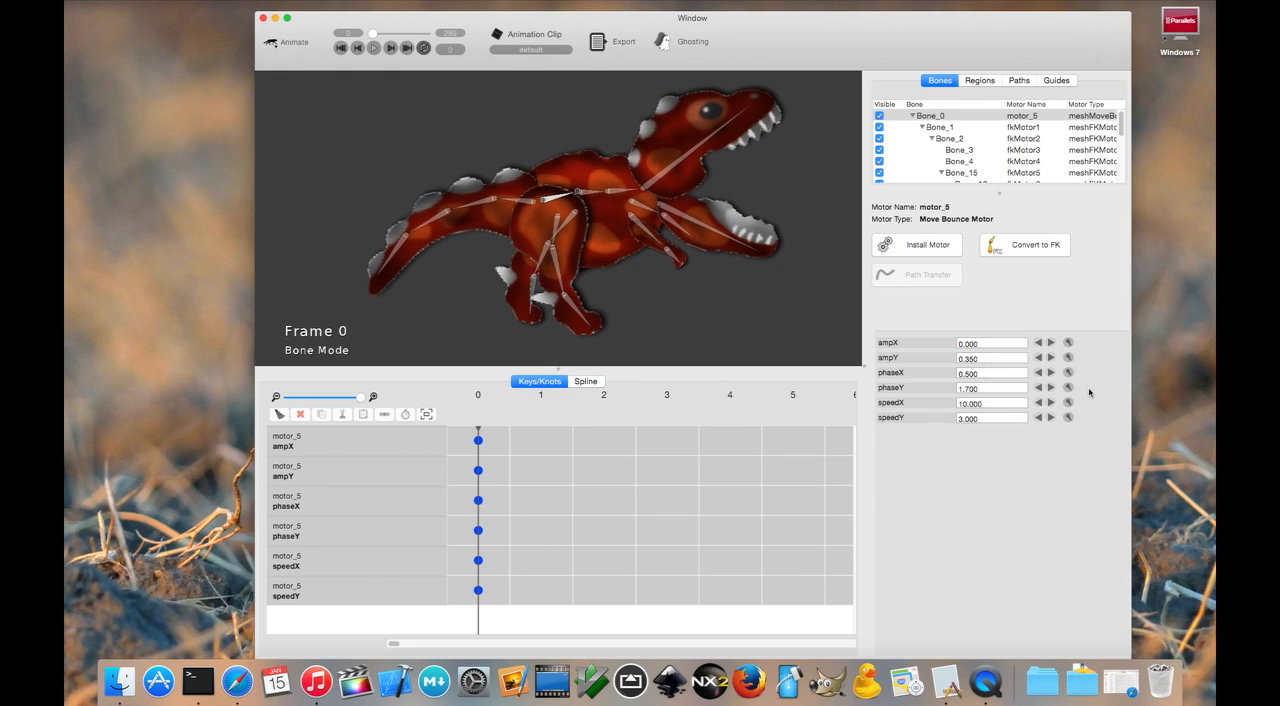
- Set the Move Bounce Motor's speedY to 3.5
click(1068, 418)
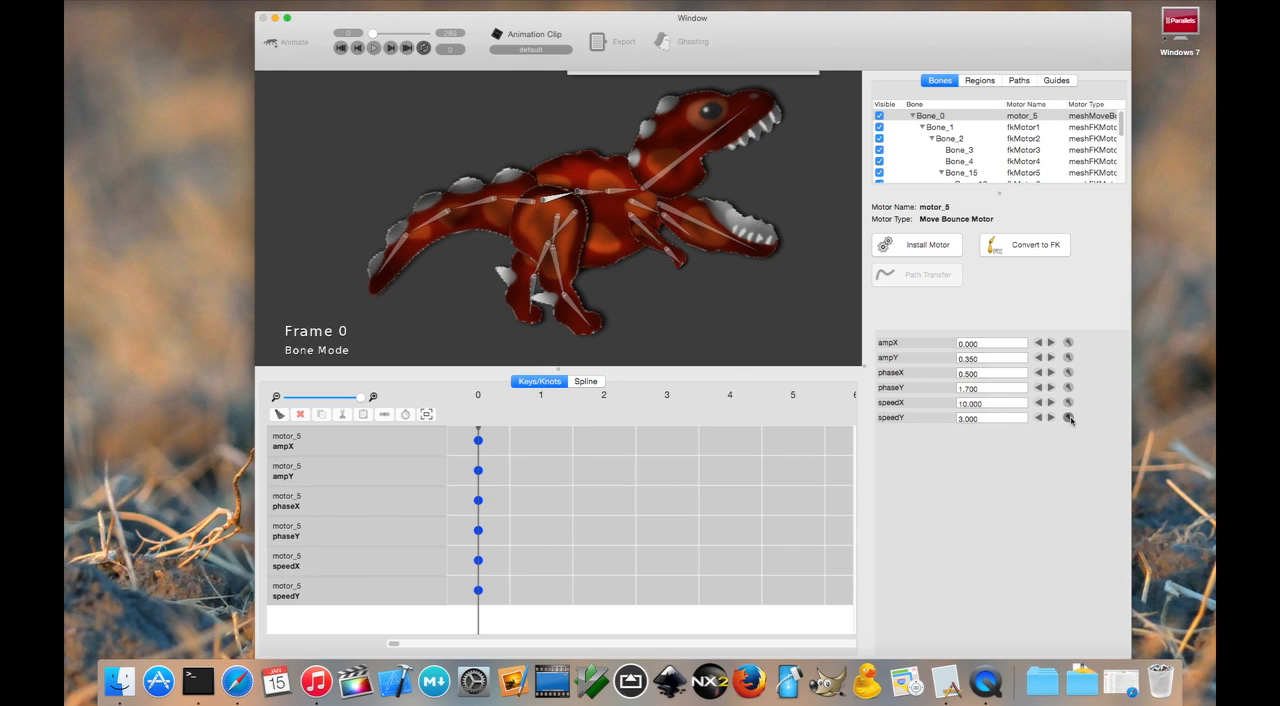
text(3.5)
key(Return)
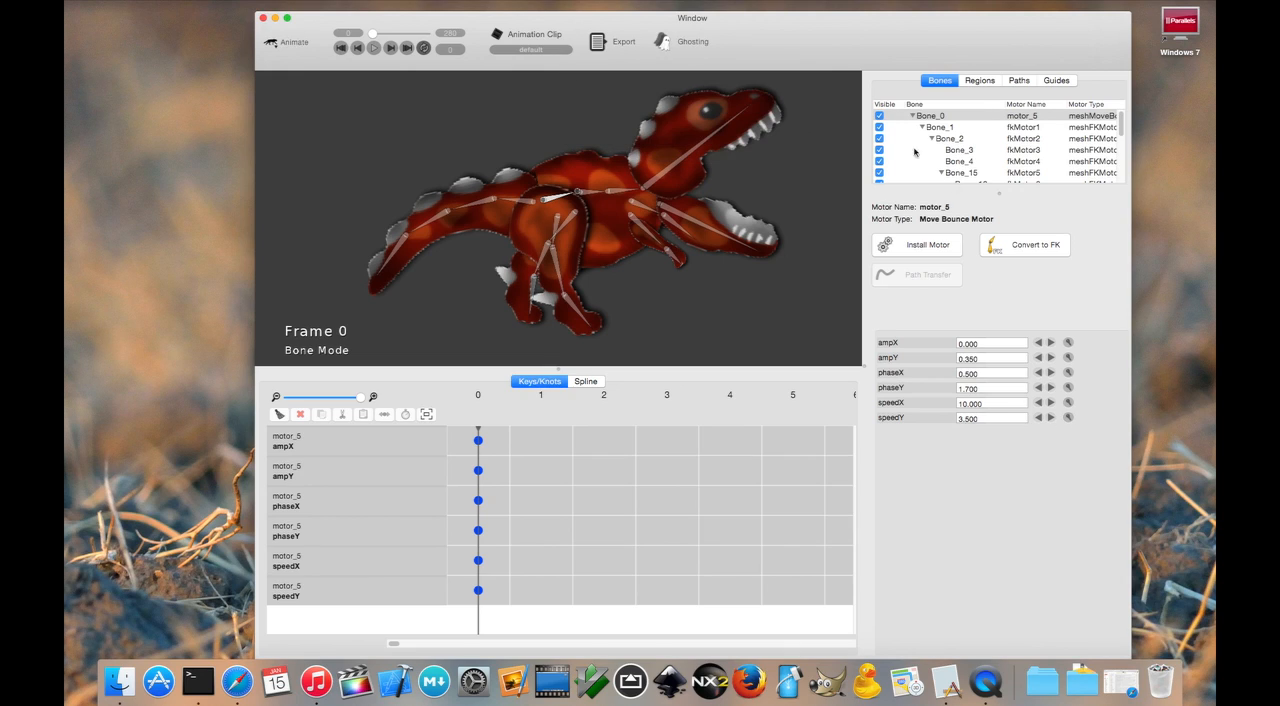
- Play back the body's bouncing motion and rewind to frame 0
click(374, 48)
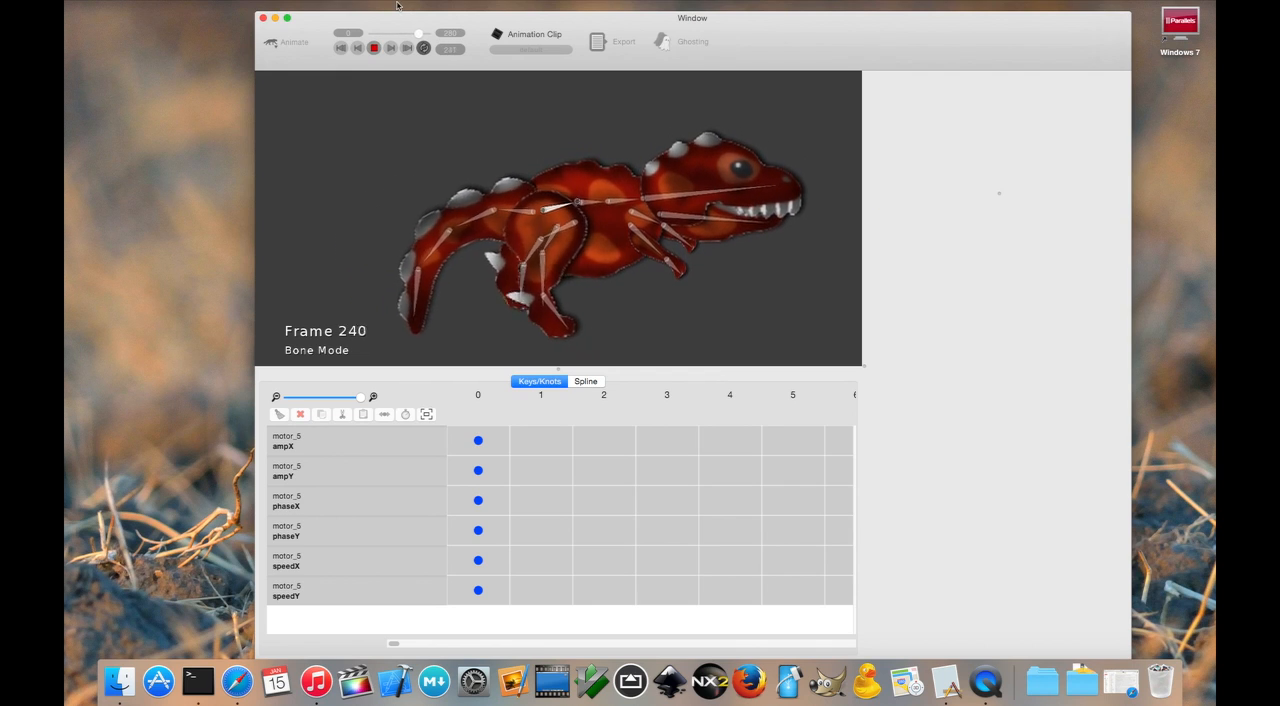
click(374, 48)
click(355, 49)
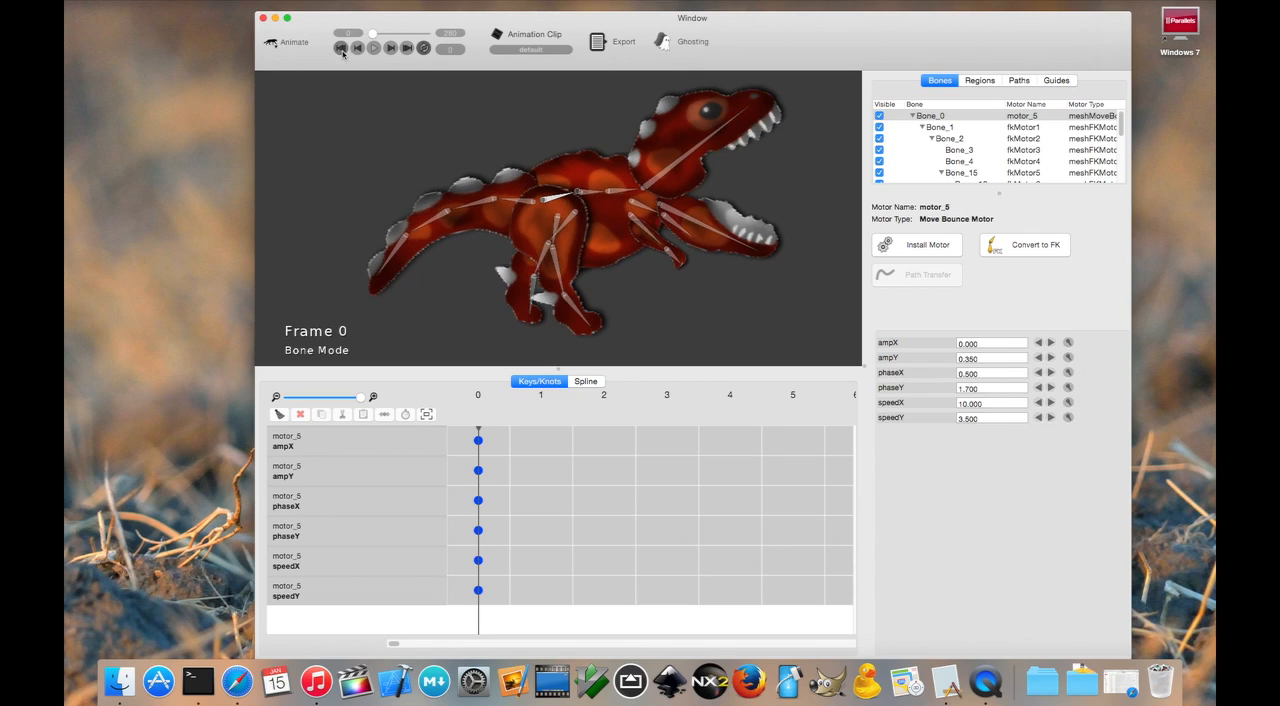
- Install a Bend Physics Motor on Bone_15 and the forearm bone below it, with physics mode Motion
click(577, 134)
scroll(555, 117, up, 1)
drag(618, 113, 551, 139)
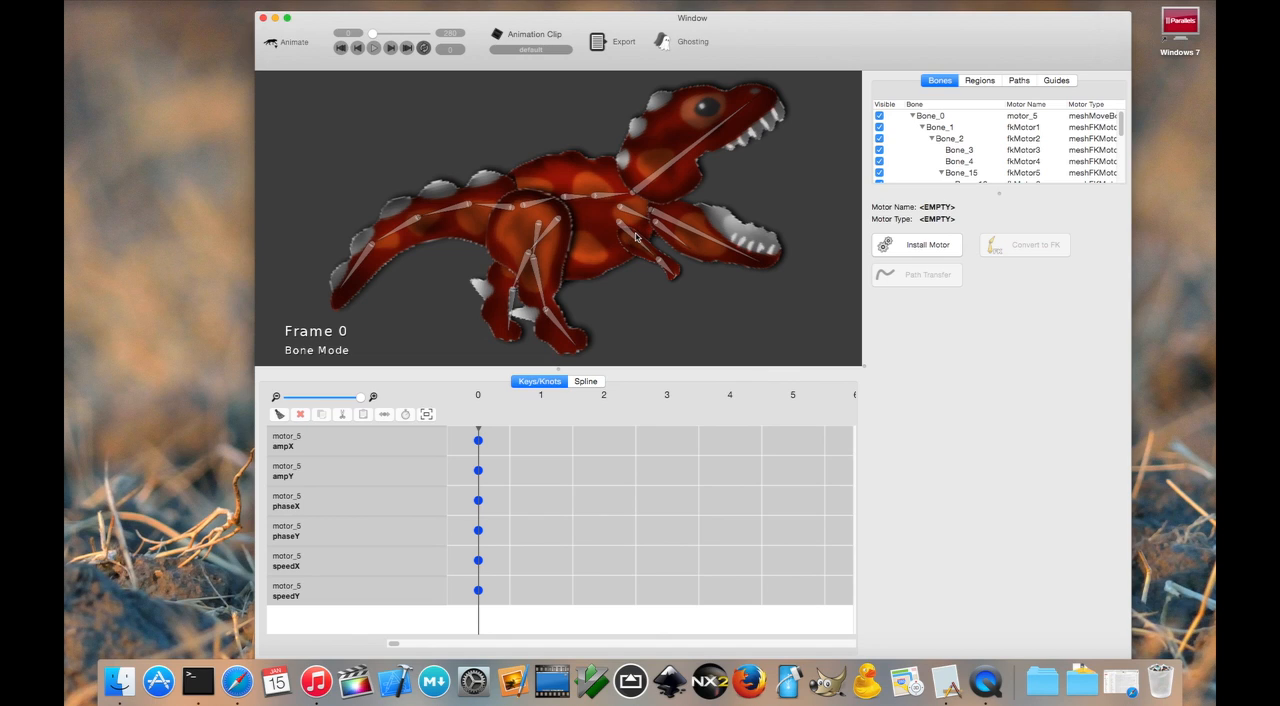
click(633, 236)
scroll(694, 276, up, 2)
shift+click(713, 289)
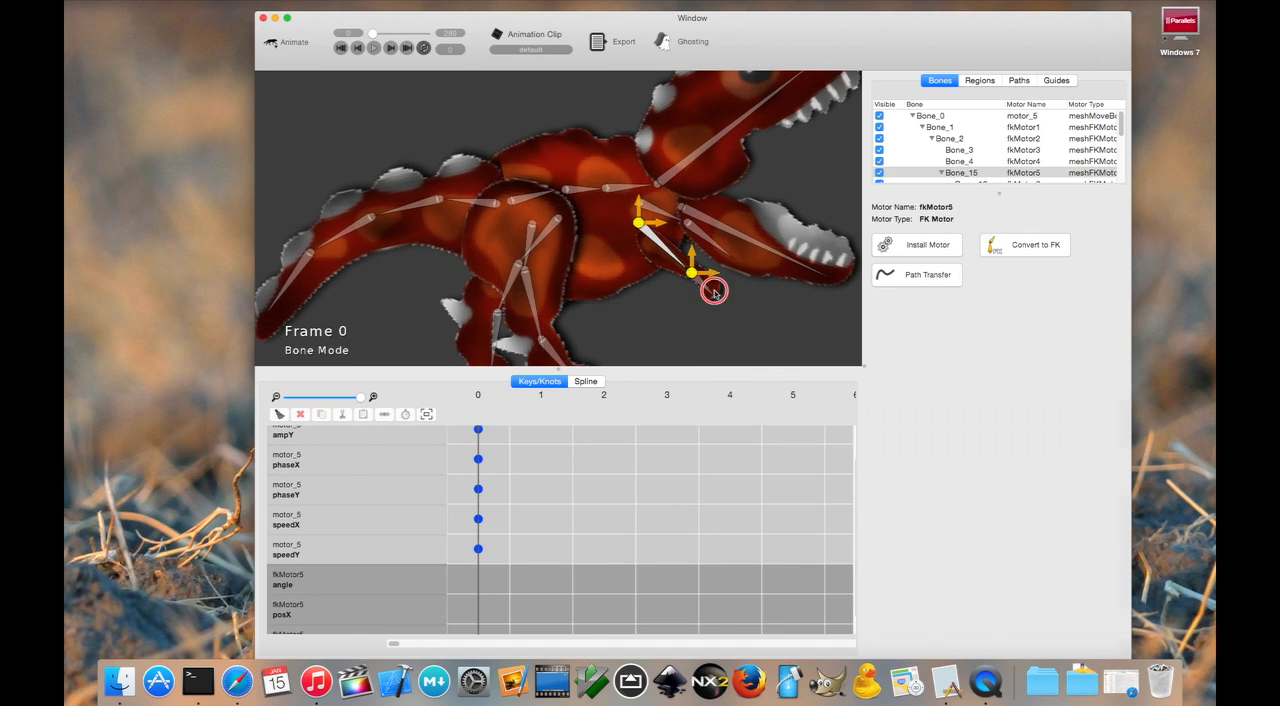
click(881, 256)
double_click(642, 130)
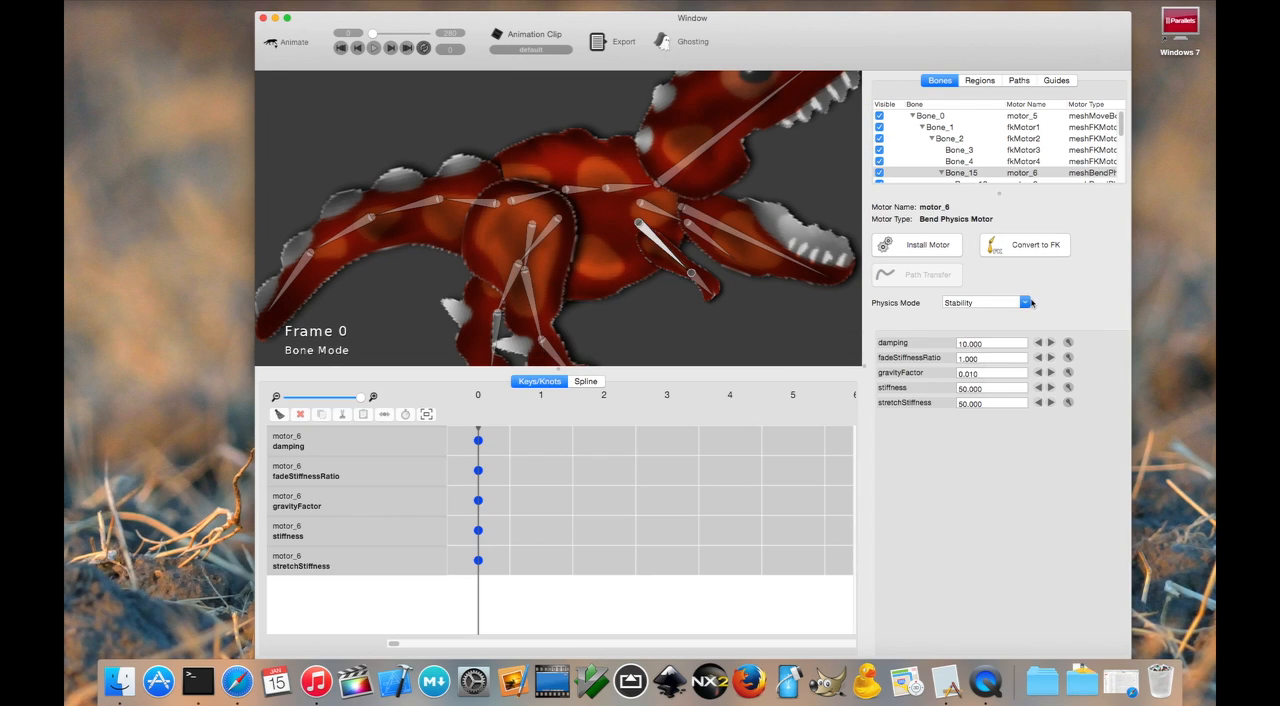
click(1029, 302)
click(1014, 328)
- Install a Bend Physics Motor on the other arm's two bones and set its physics mode to Motion
click(797, 321)
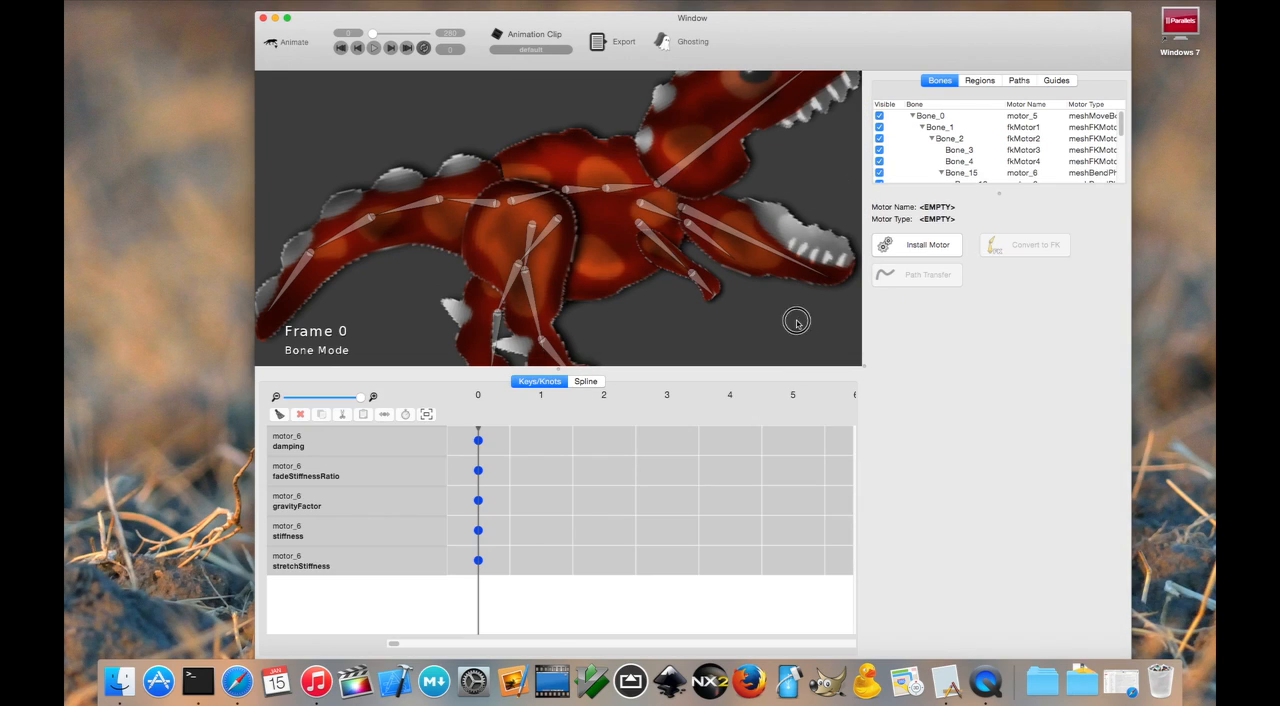
click(660, 209)
click(928, 244)
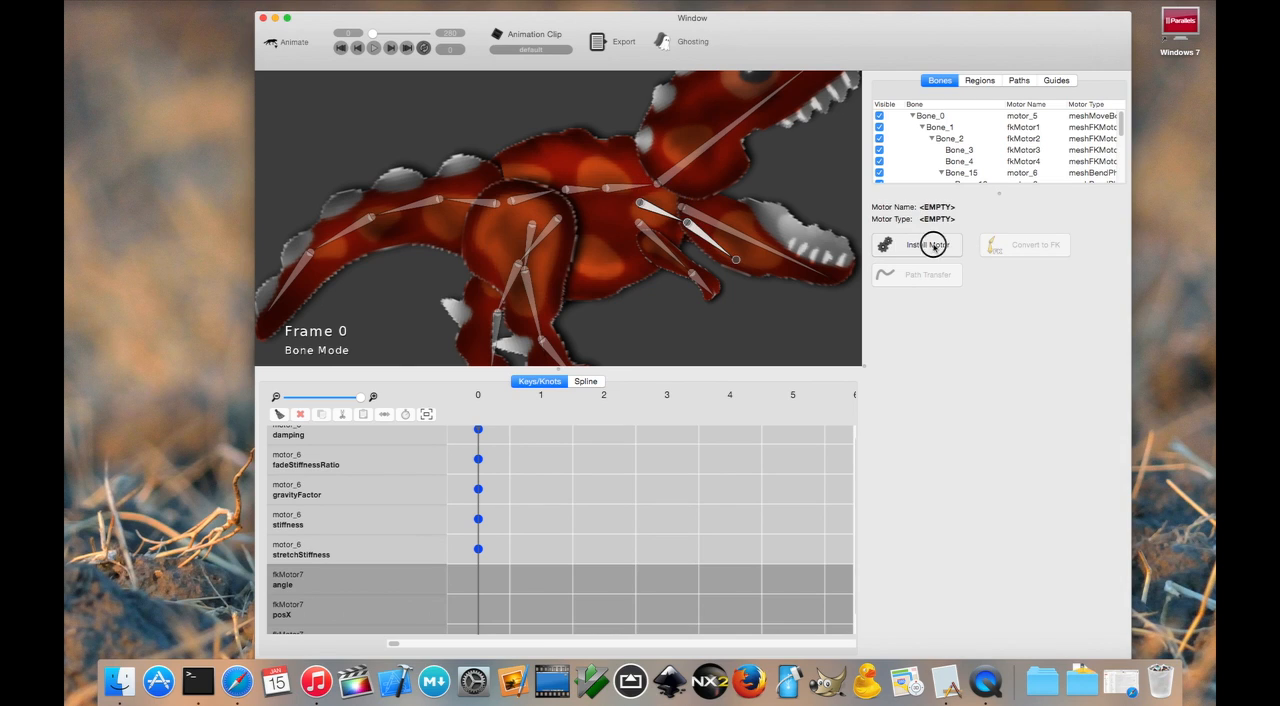
double_click(662, 119)
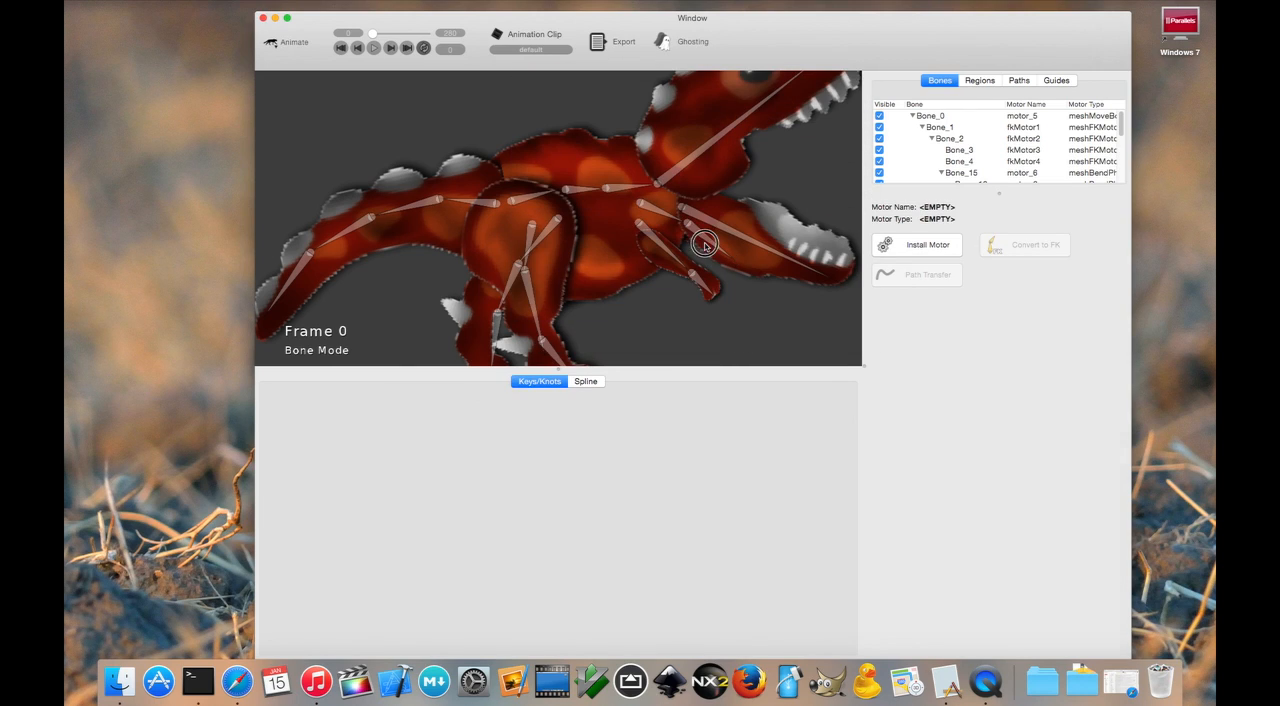
click(1029, 302)
click(1008, 328)
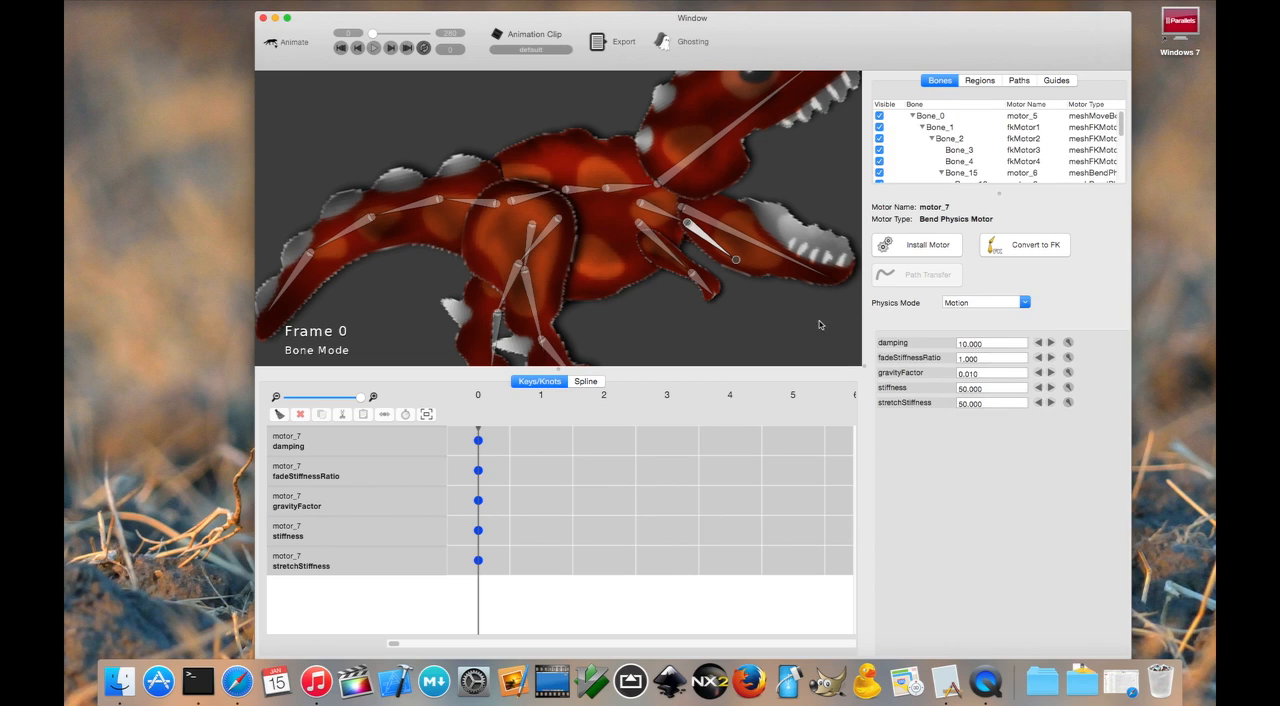
- Install a Bend Physics Motor on the torso bones Bone_1 and Bone_2 and set its physics mode to Motion
click(573, 189)
scroll(576, 189, up, 3)
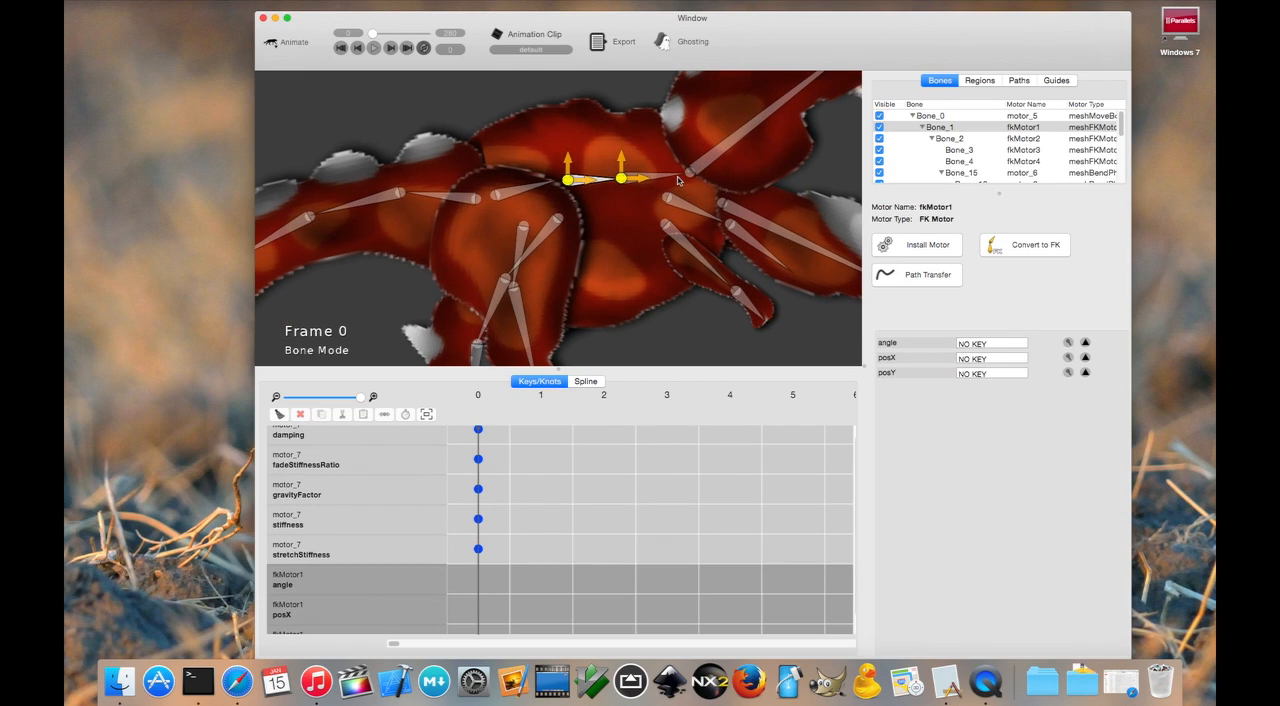
shift+click(676, 177)
click(927, 245)
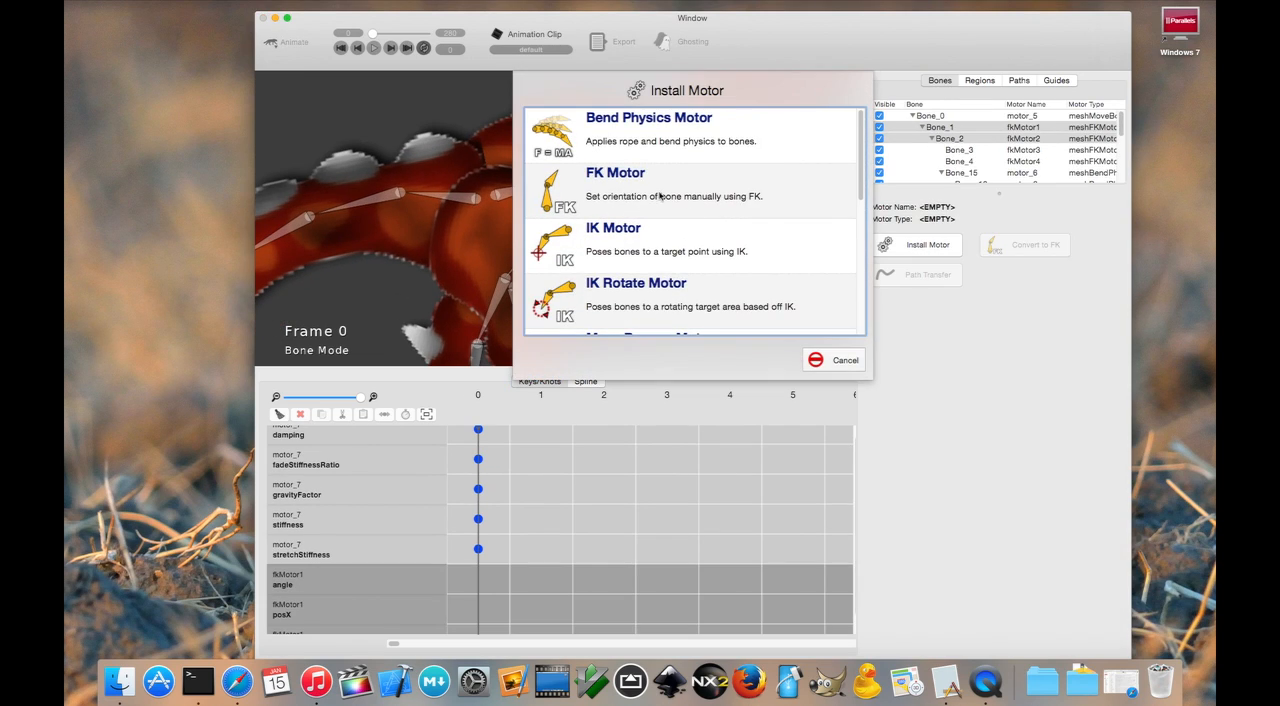
double_click(640, 122)
click(697, 192)
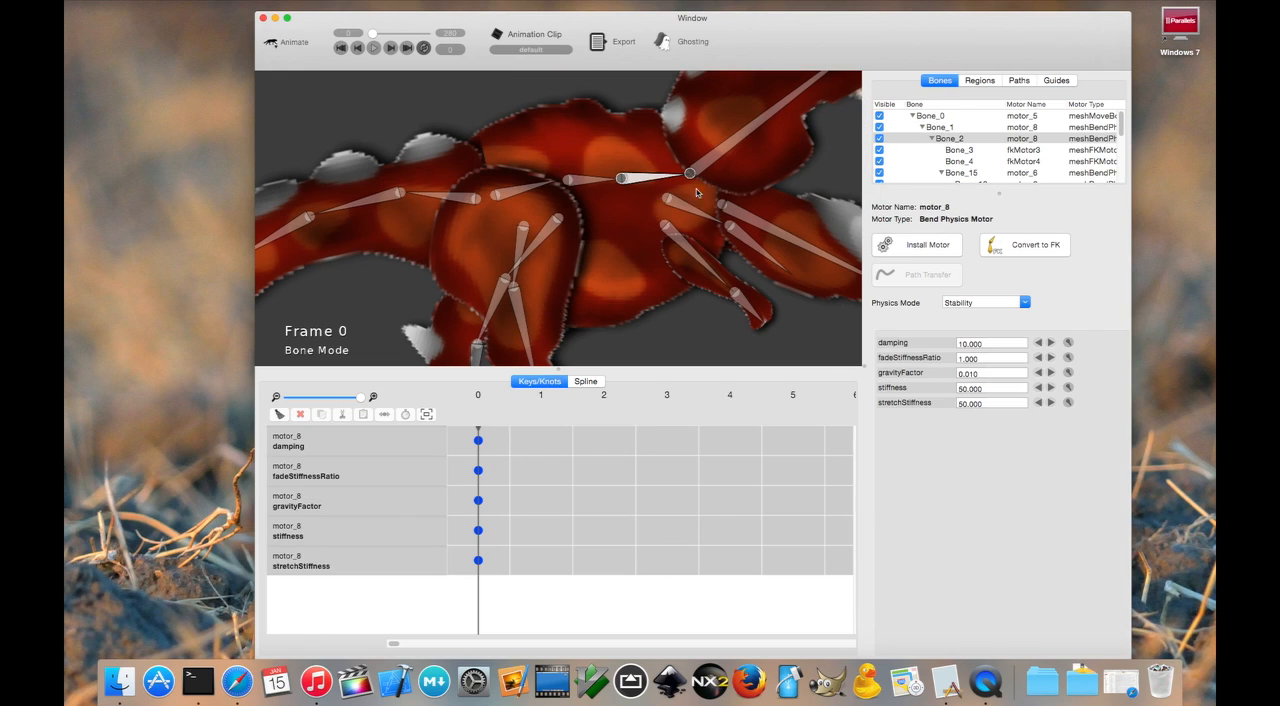
click(1023, 302)
click(1000, 316)
- Play back the full animation to check the arm and torso physics
scroll(668, 198, down, 3)
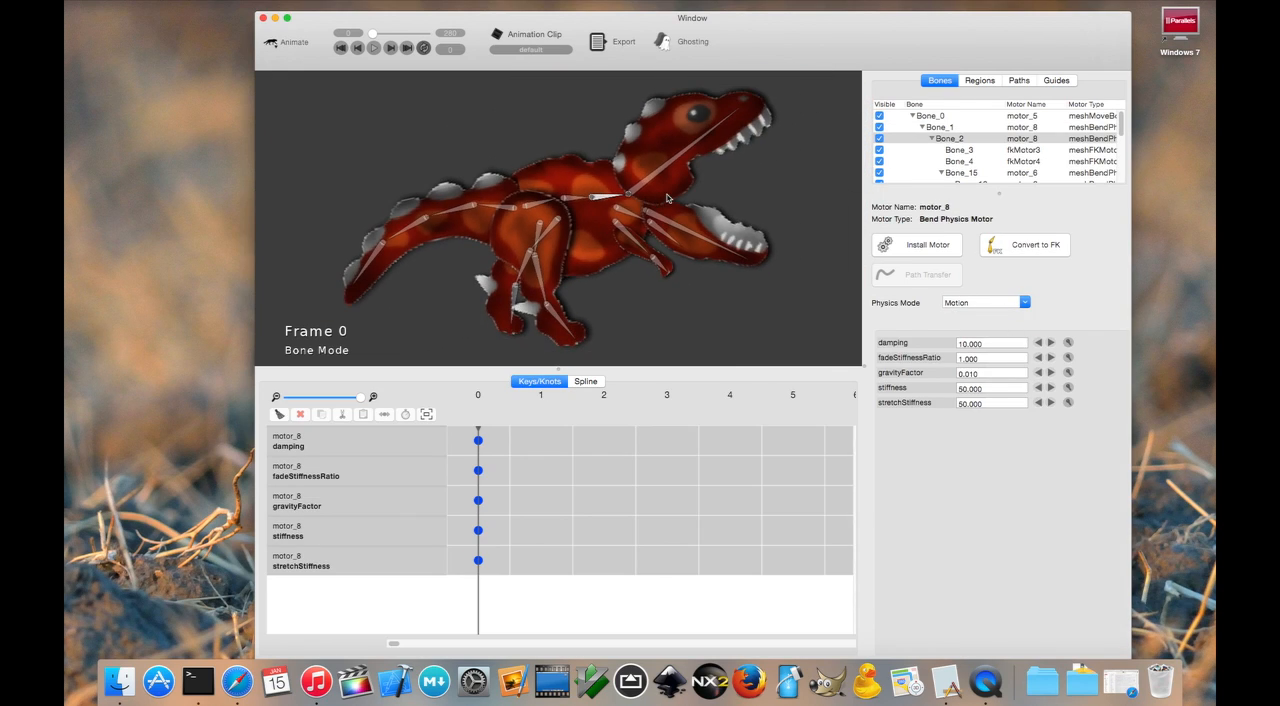
click(374, 49)
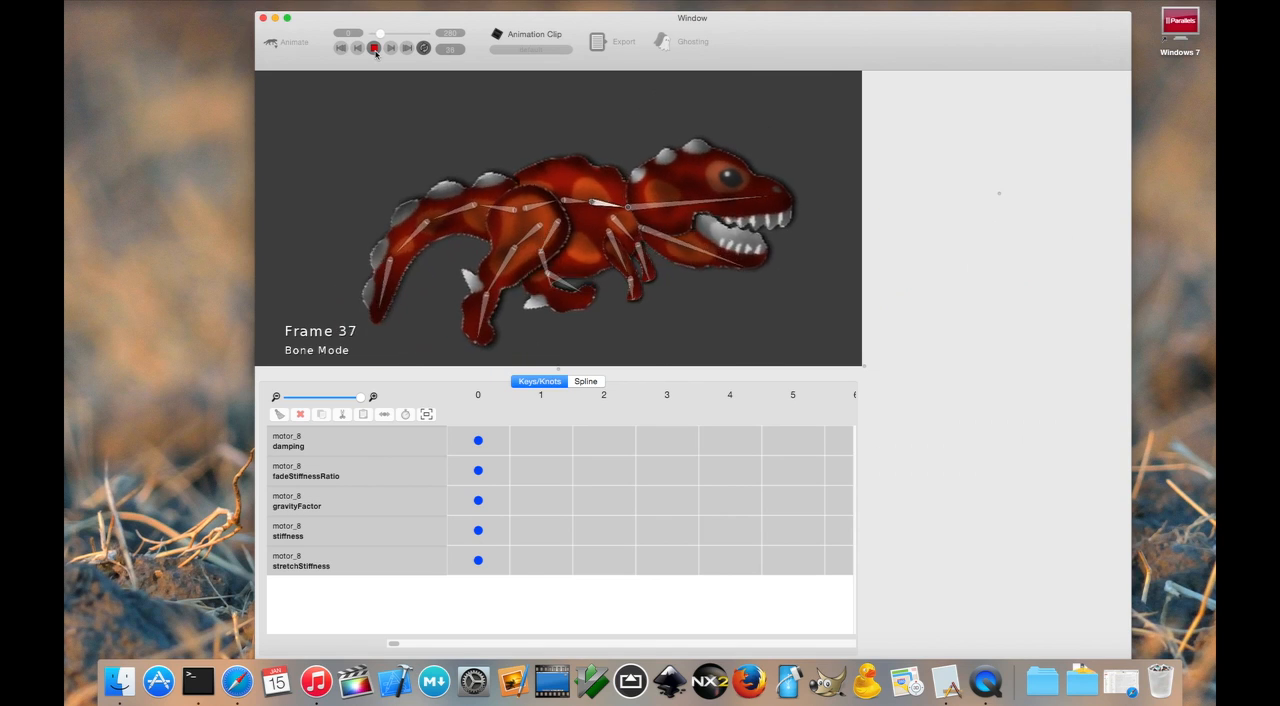